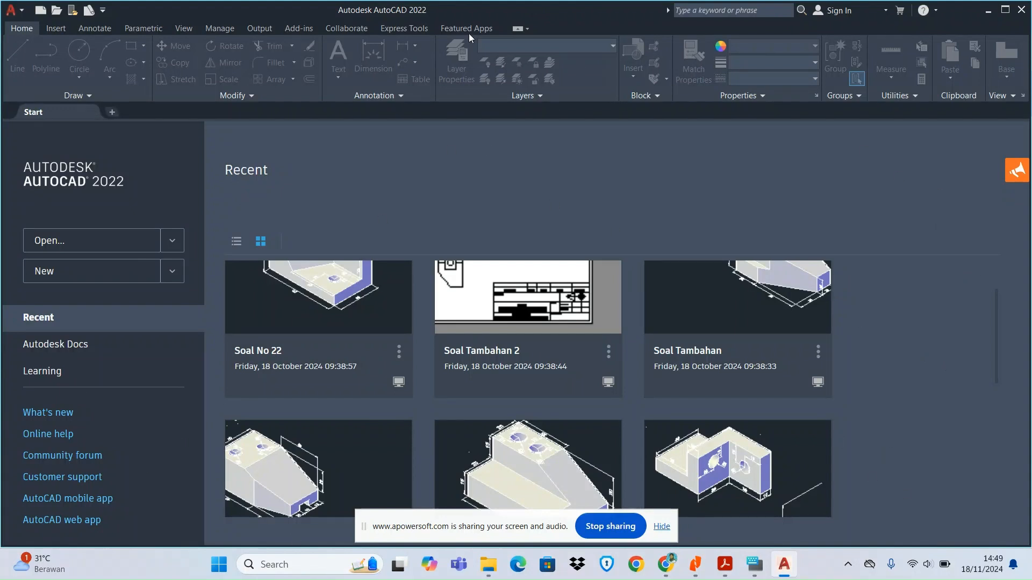
Step: Create a new blank drawing and hide the screen-sharing notice
{"action": "left_click", "coordinate": [113, 111]}
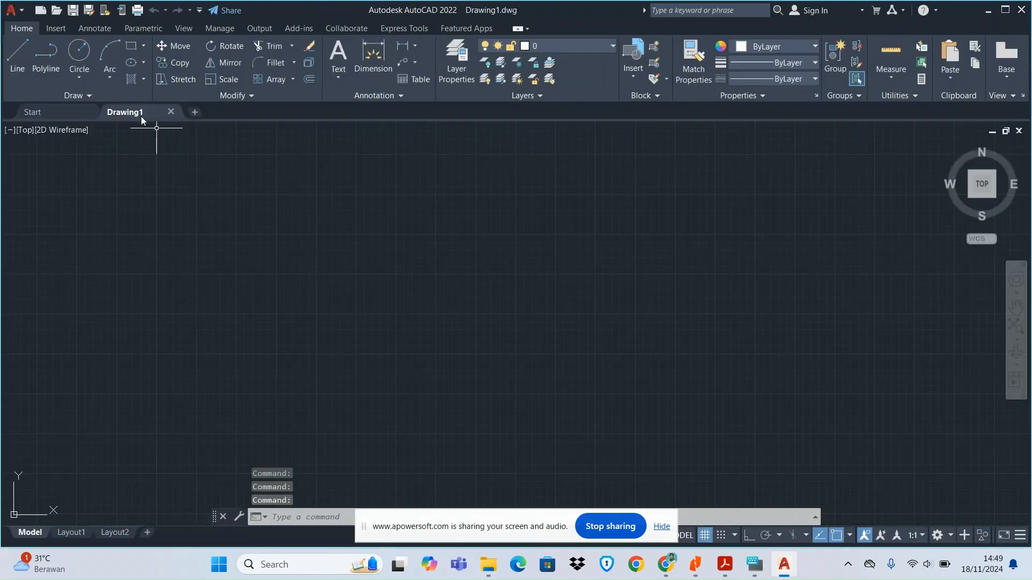
{"action": "mouse_move", "coordinate": [129, 114]}
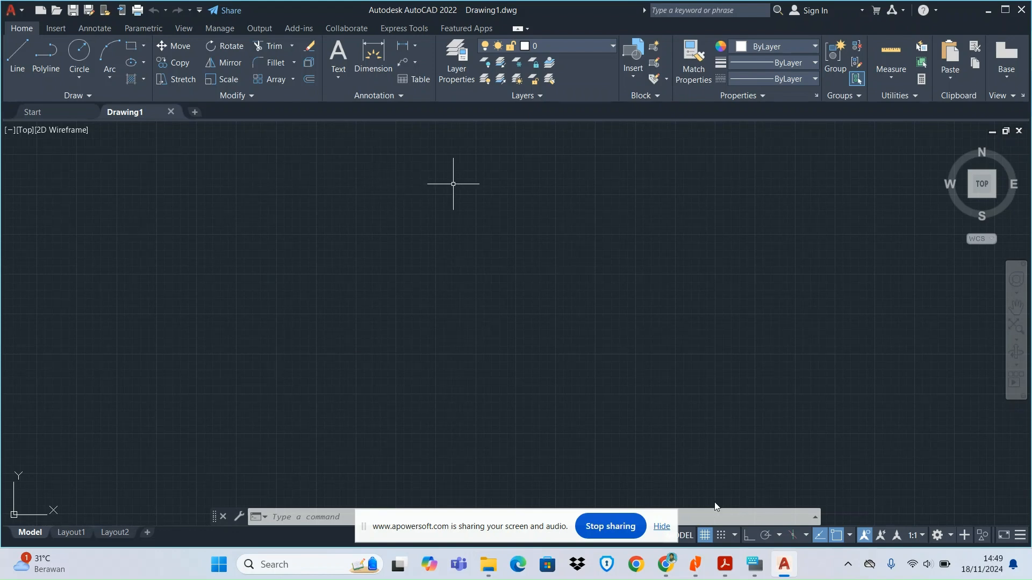
{"action": "left_click", "coordinate": [661, 526]}
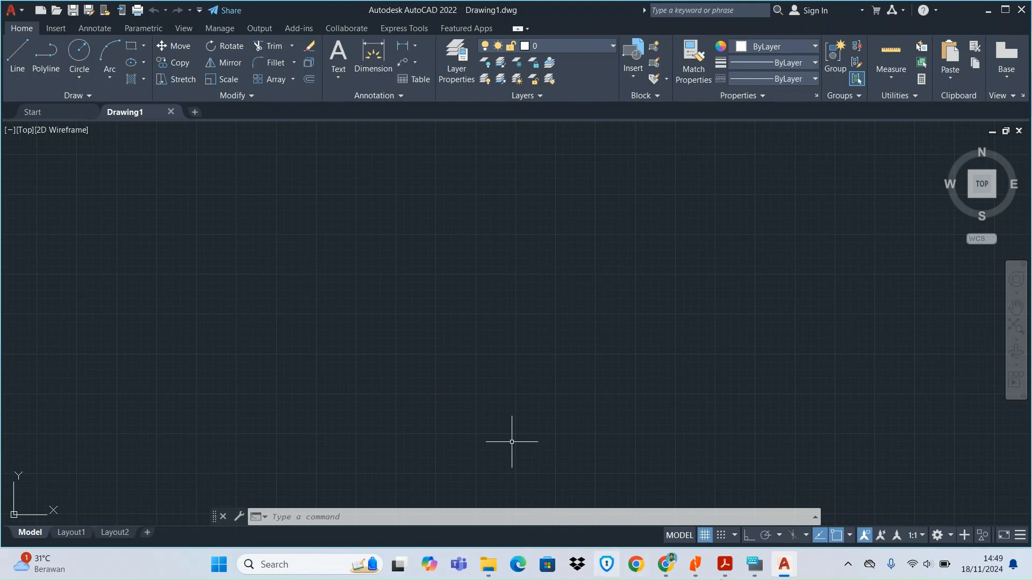
Step: Switch to Nitro PDF Pro and examine the learning objectives and the labelled default AutoCAD interface figure in the practicum module
{"action": "left_click", "coordinate": [700, 573]}
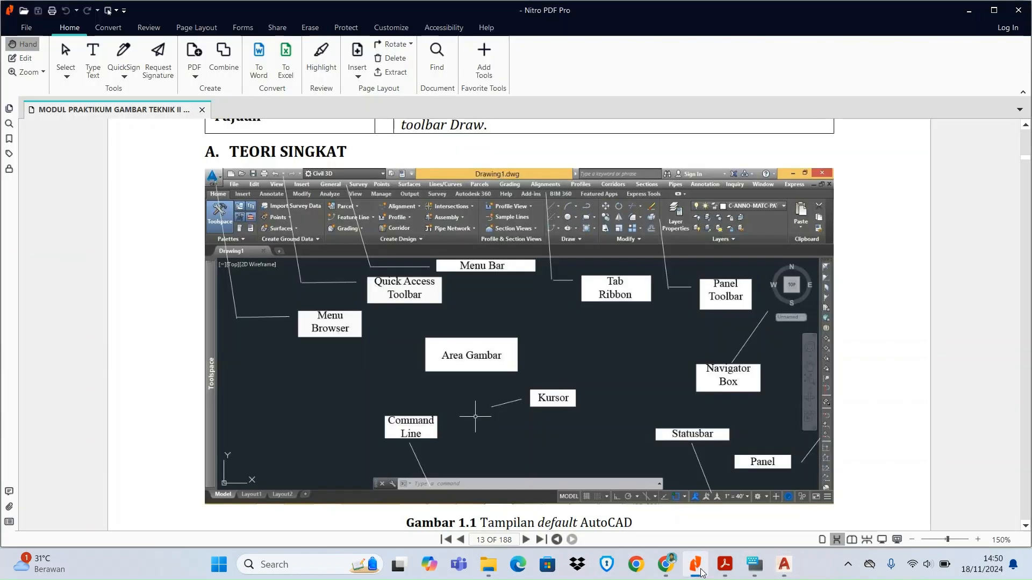
{"action": "scroll", "coordinate": [434, 330], "scroll_direction": "up", "scroll_amount": 2}
{"action": "scroll", "coordinate": [434, 330], "scroll_direction": "up", "scroll_amount": 5}
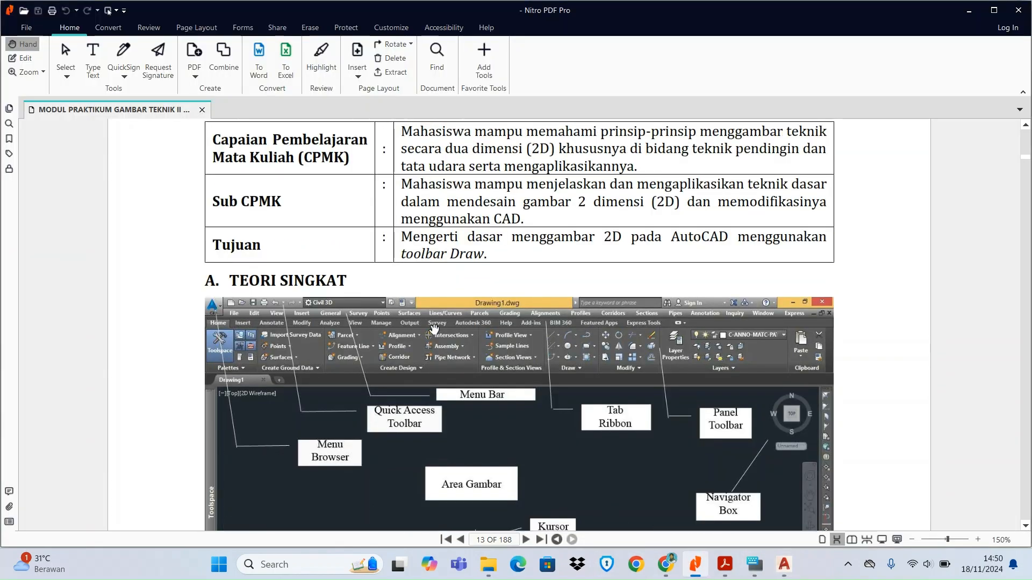
{"action": "scroll", "coordinate": [434, 329], "scroll_direction": "down", "scroll_amount": 5}
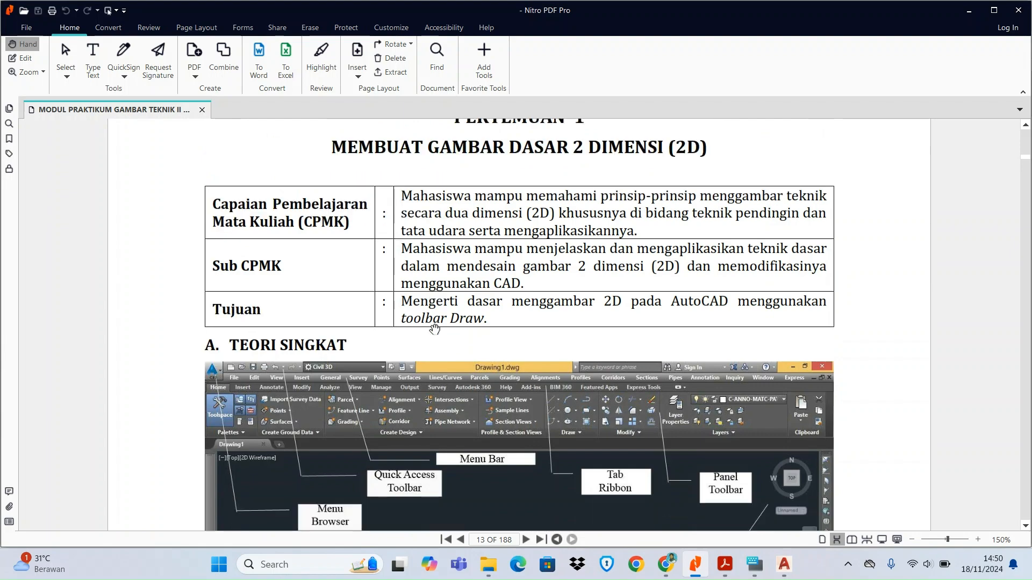
{"action": "scroll", "coordinate": [434, 329], "scroll_direction": "down", "scroll_amount": 3}
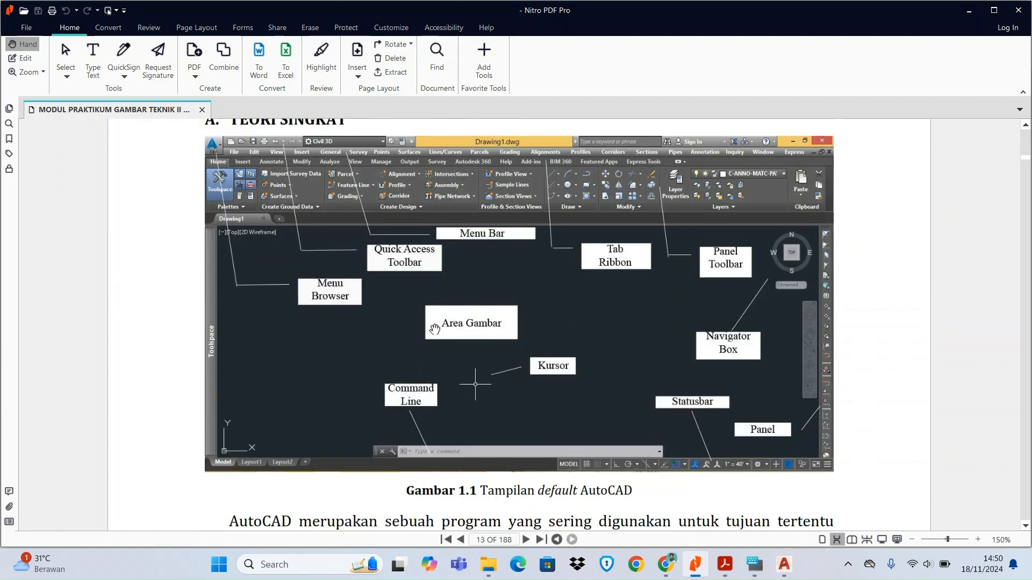
{"action": "scroll", "coordinate": [434, 329], "scroll_direction": "up", "scroll_amount": 7}
{"action": "scroll", "coordinate": [434, 329], "scroll_direction": "down", "scroll_amount": 6}
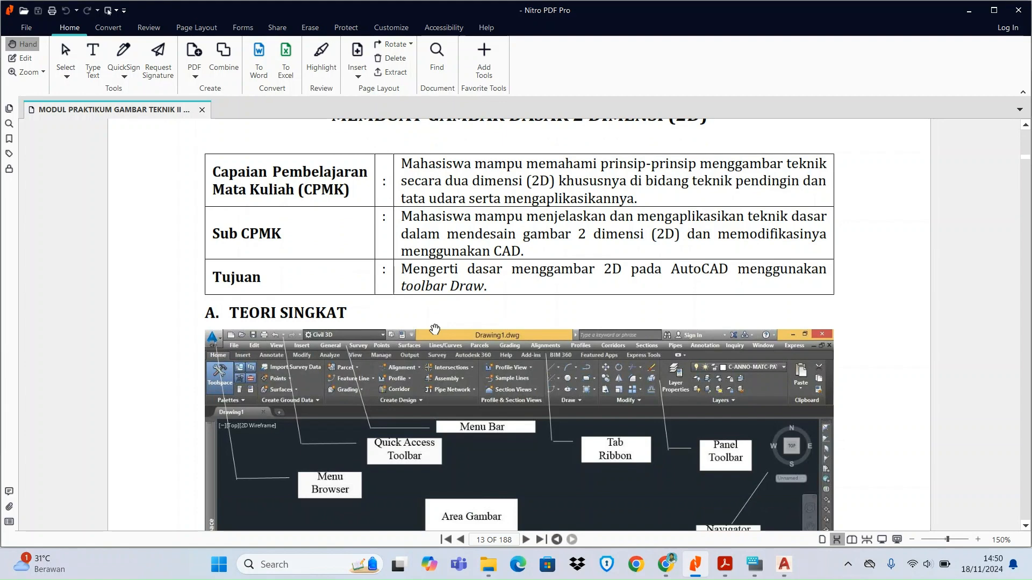
{"action": "scroll", "coordinate": [434, 329], "scroll_direction": "down", "scroll_amount": 1}
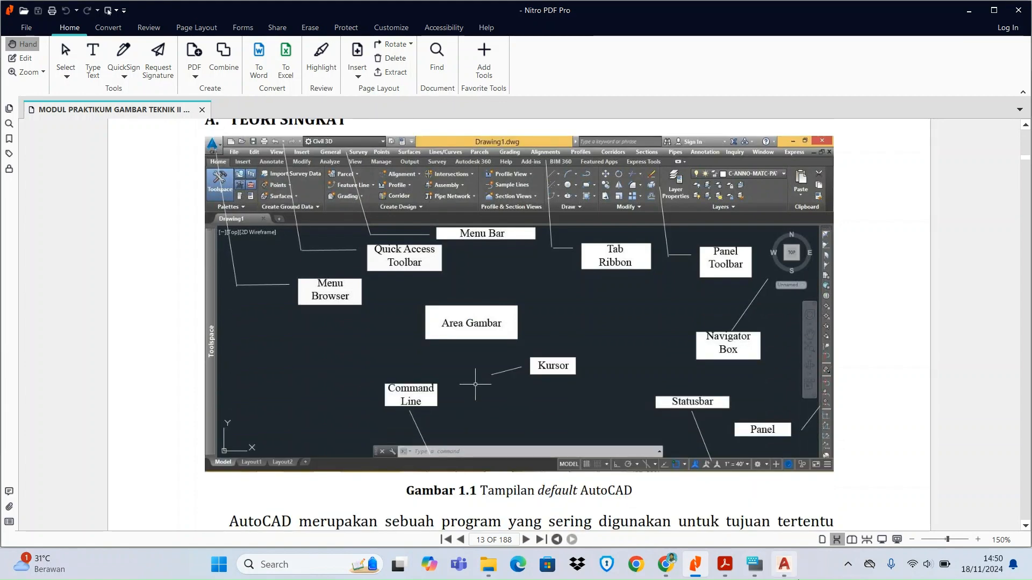
Step: Switch back to AutoCAD and review the available circle, arc and rectangle/polygon drawing variants, leaving the Rectangle command without drawing
{"action": "left_click", "coordinate": [791, 572]}
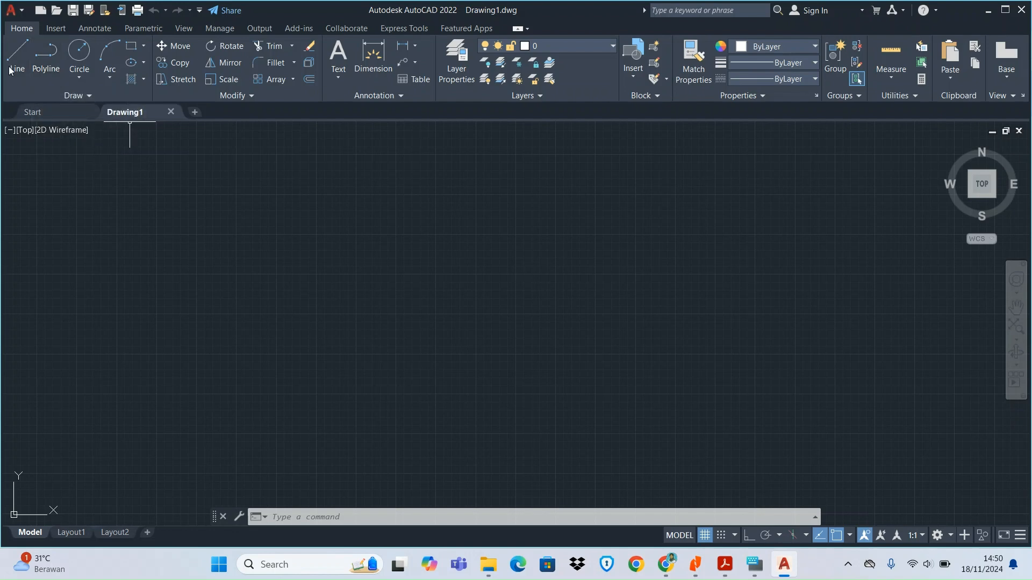
{"action": "left_click", "coordinate": [81, 73]}
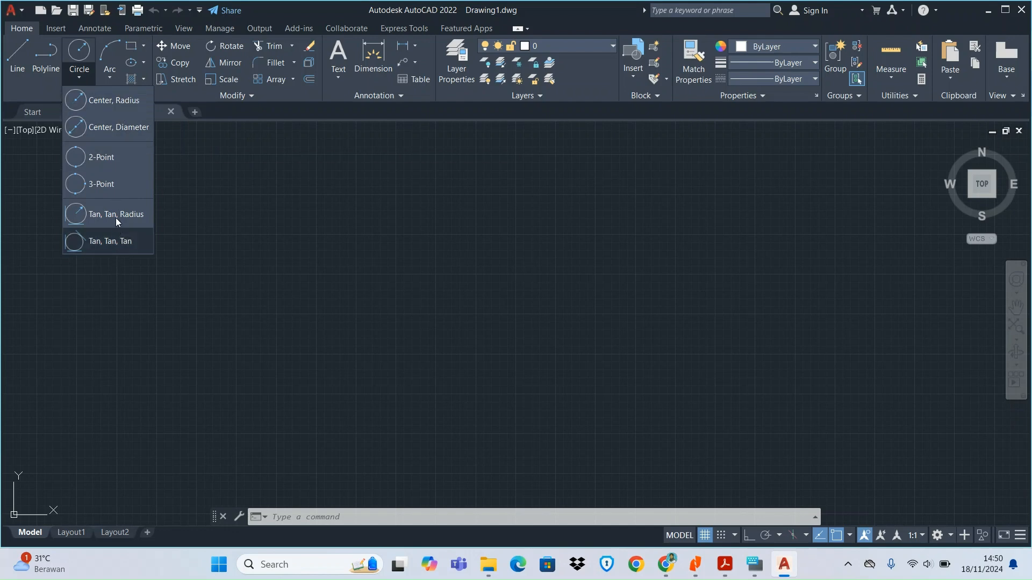
{"action": "left_click", "coordinate": [106, 80]}
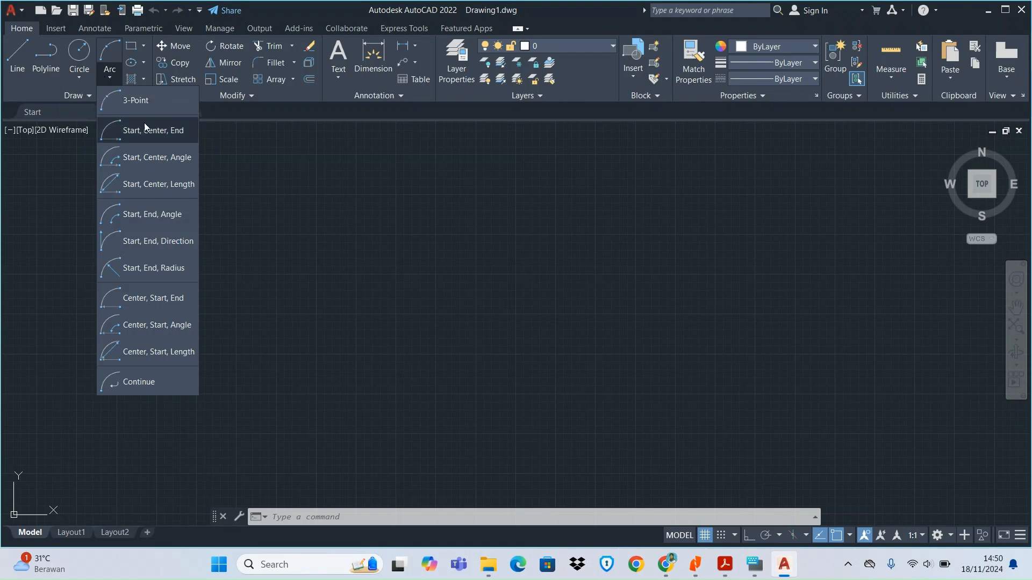
{"action": "left_click", "coordinate": [144, 48]}
{"action": "left_click", "coordinate": [144, 47]}
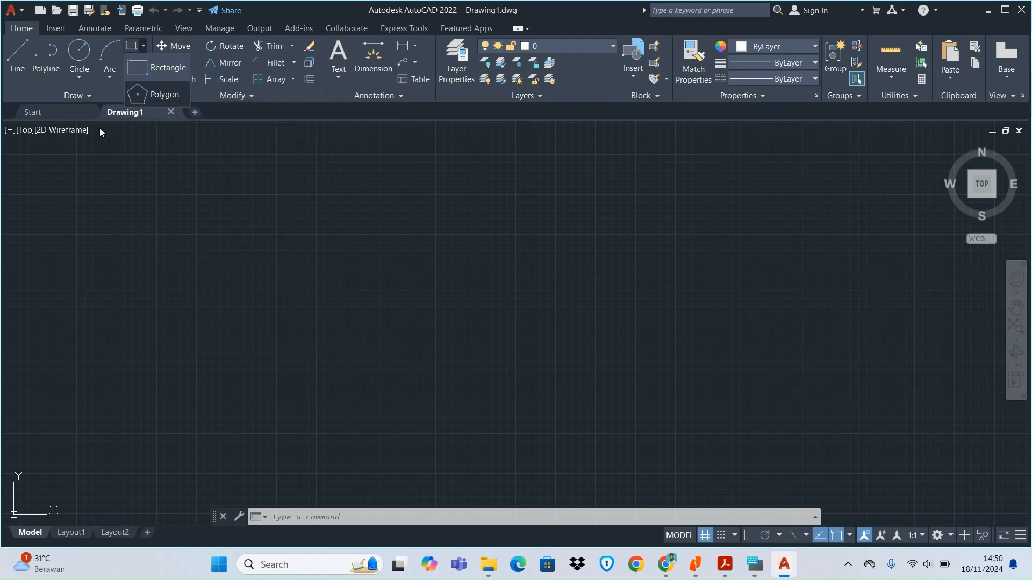
{"action": "left_click", "coordinate": [136, 46]}
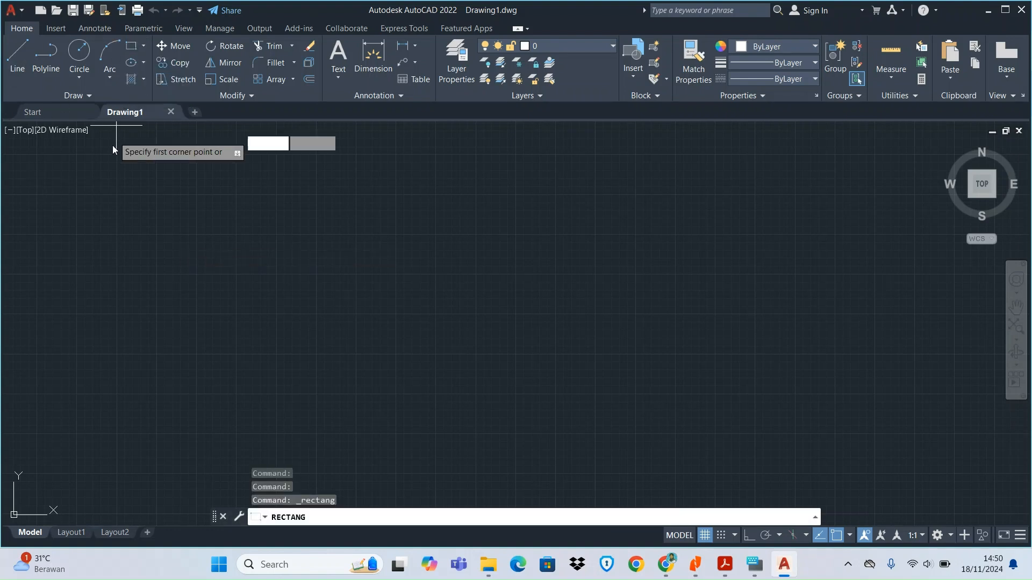
{"action": "key", "text": "Escape"}
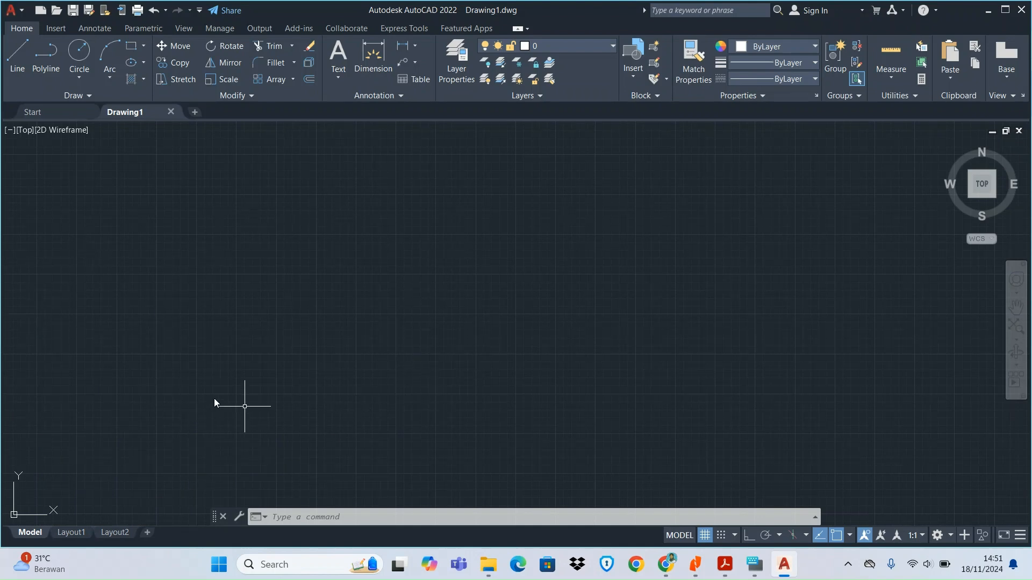
Step: Set the viewport to the Top view
{"action": "left_click", "coordinate": [29, 130]}
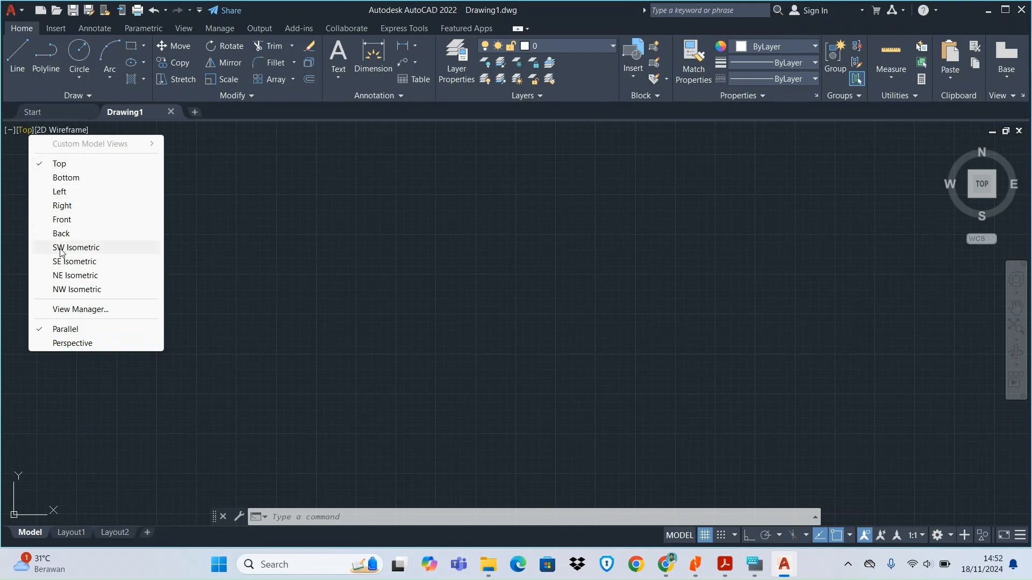
{"action": "left_click", "coordinate": [80, 166]}
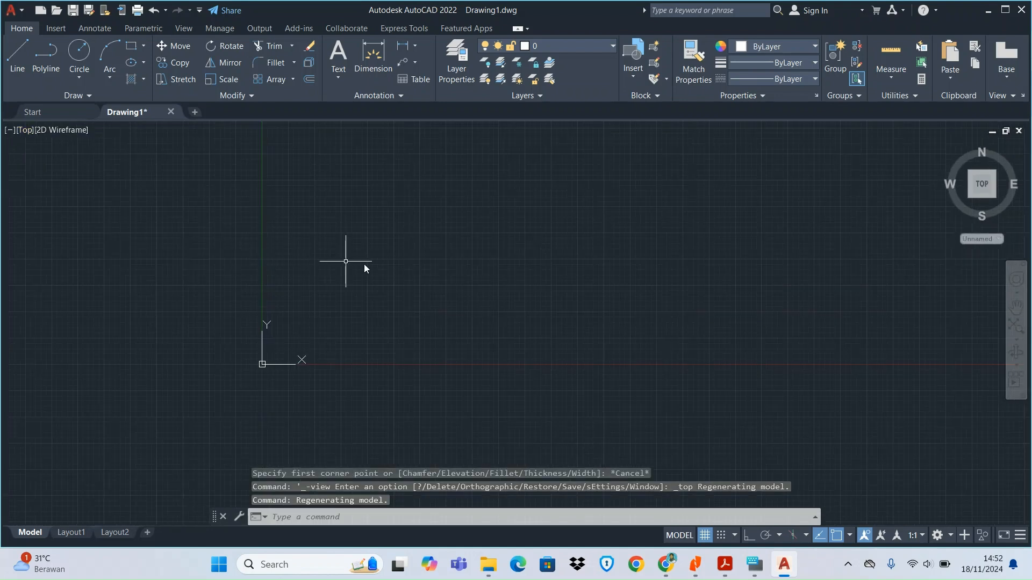
{"action": "scroll", "coordinate": [366, 292], "scroll_direction": "up", "scroll_amount": 4}
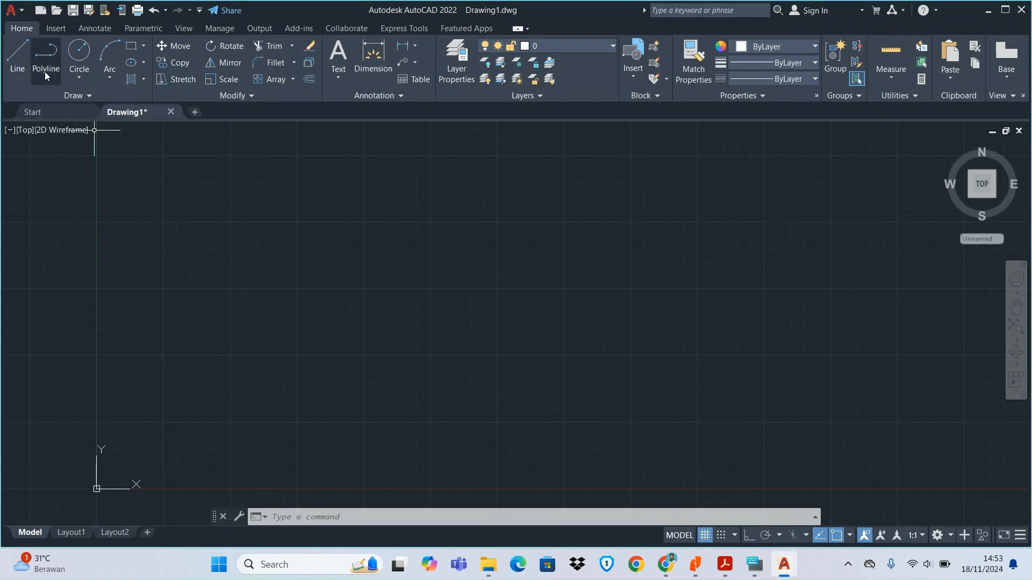
{"action": "left_click", "coordinate": [18, 57]}
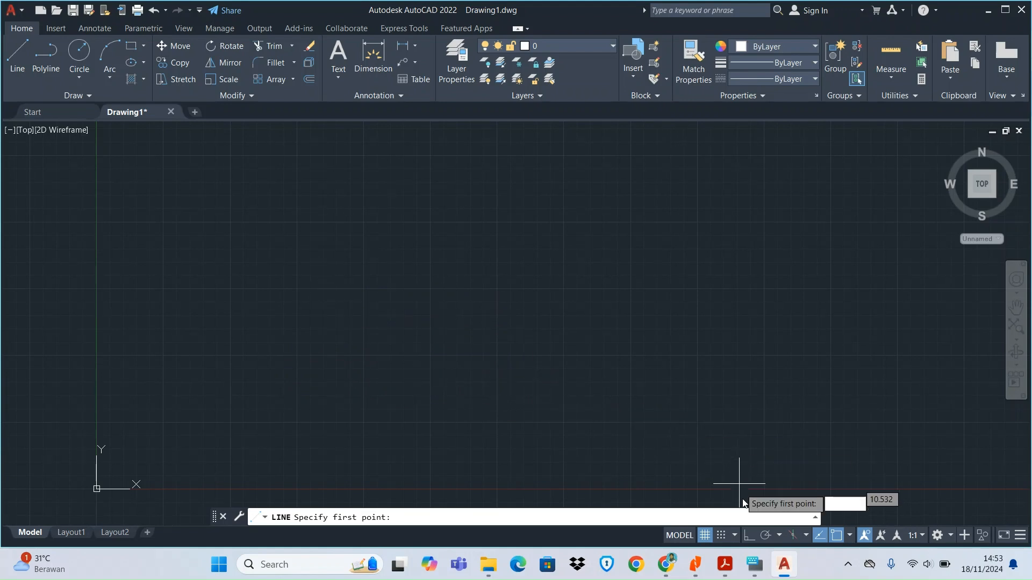
{"action": "left_click", "coordinate": [755, 567]}
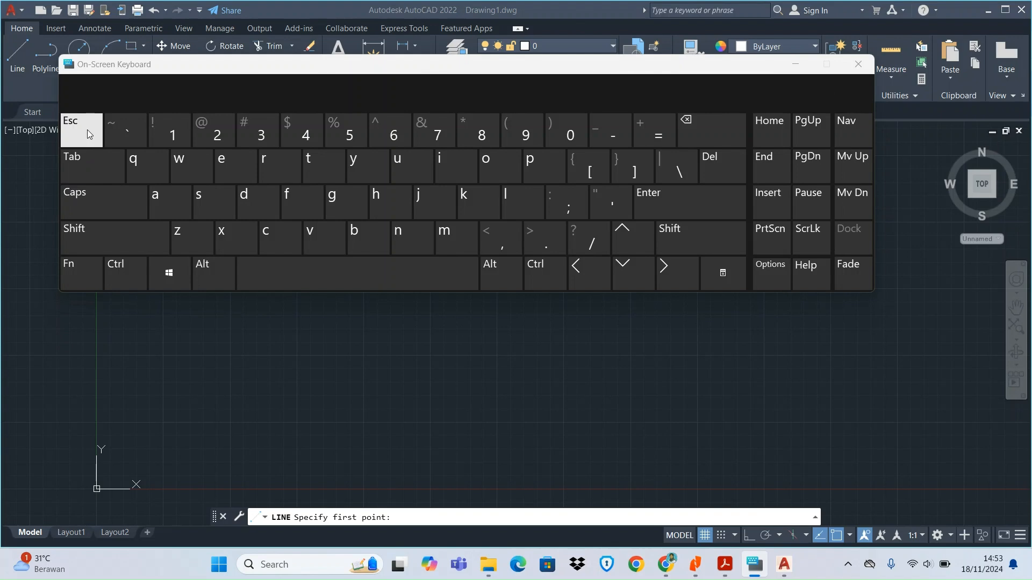
{"action": "left_click", "coordinate": [797, 66]}
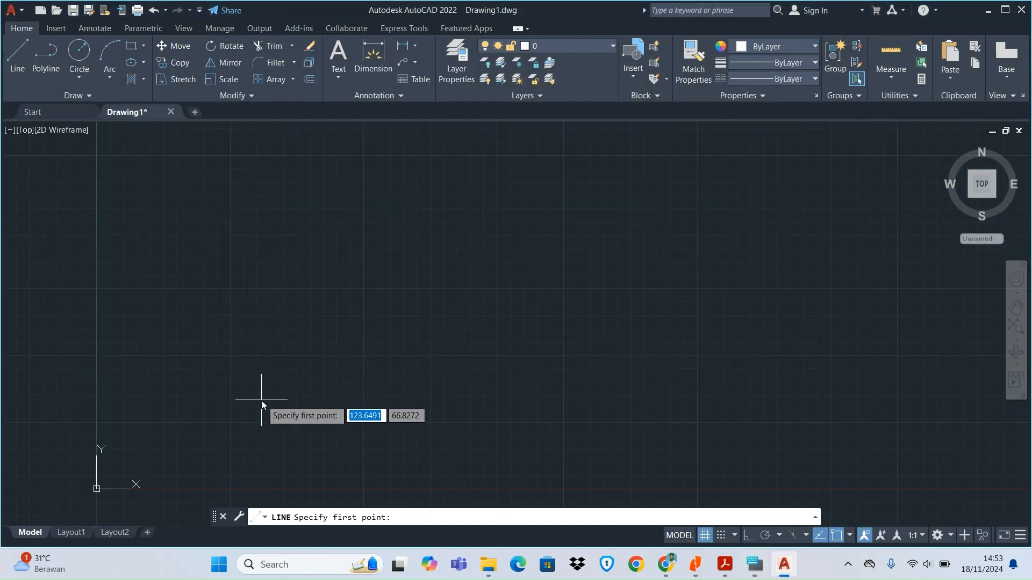
{"action": "key", "text": "Escape"}
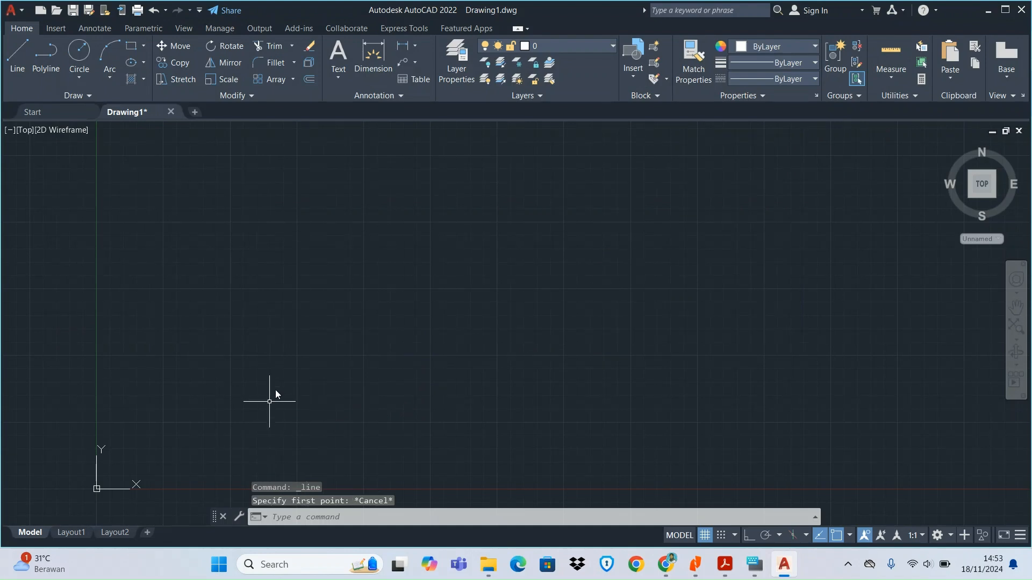
{"action": "left_click", "coordinate": [50, 57]}
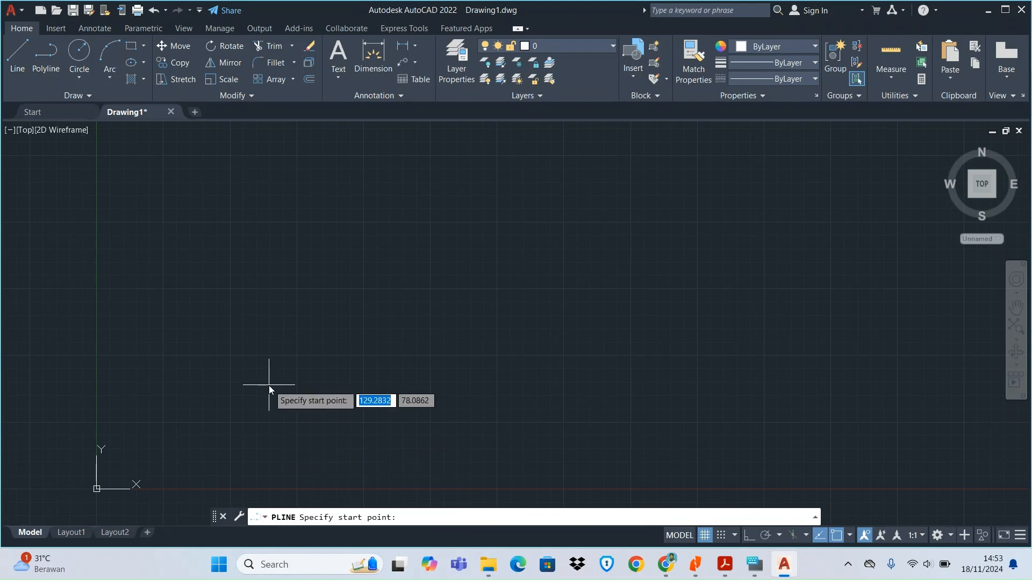
{"action": "key", "text": "Escape"}
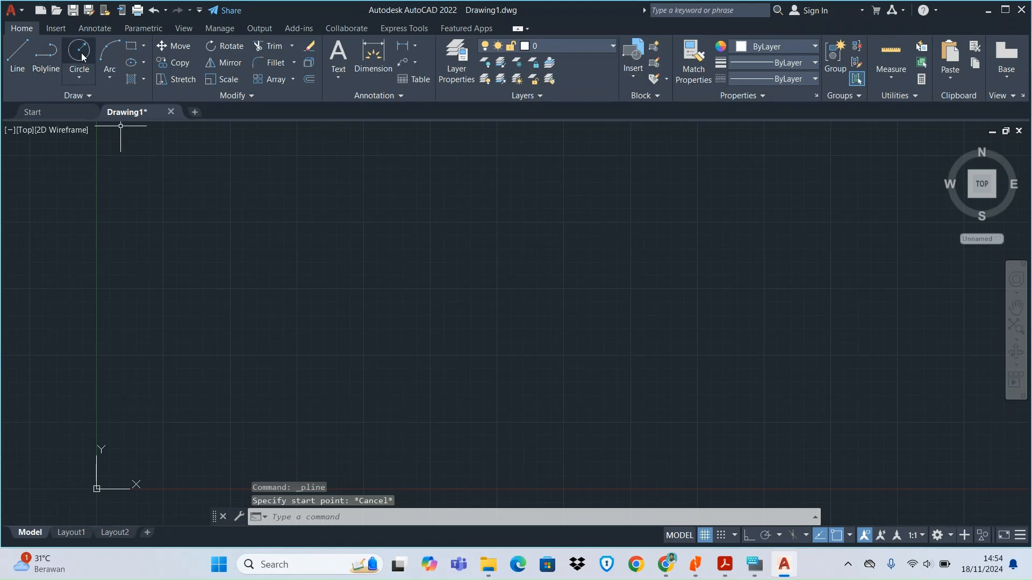
{"action": "left_click", "coordinate": [81, 55]}
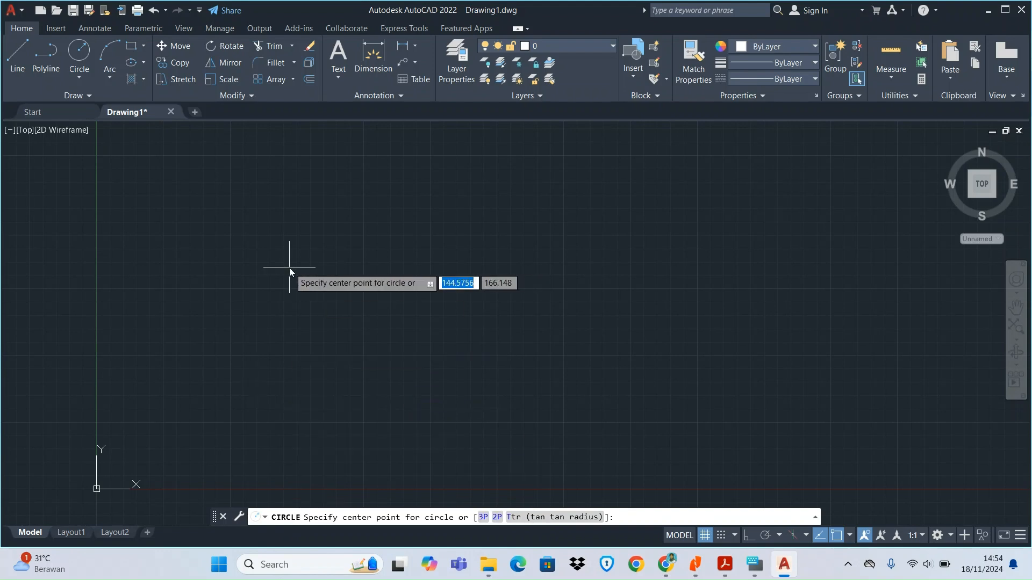
{"action": "key", "text": "Escape"}
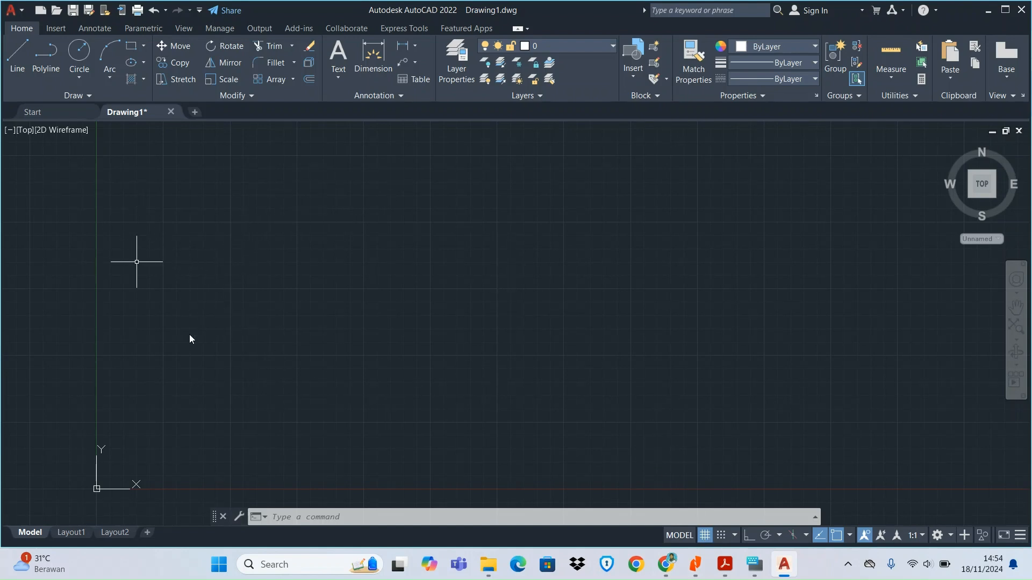
Step: Turn the drawing grid off and back on
{"action": "left_click", "coordinate": [704, 536]}
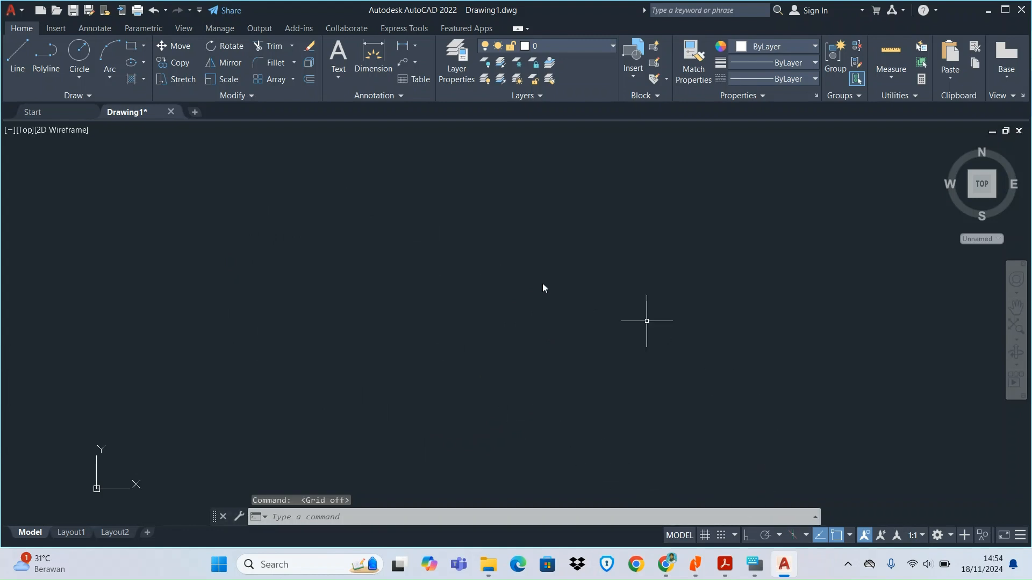
{"action": "left_click", "coordinate": [703, 536]}
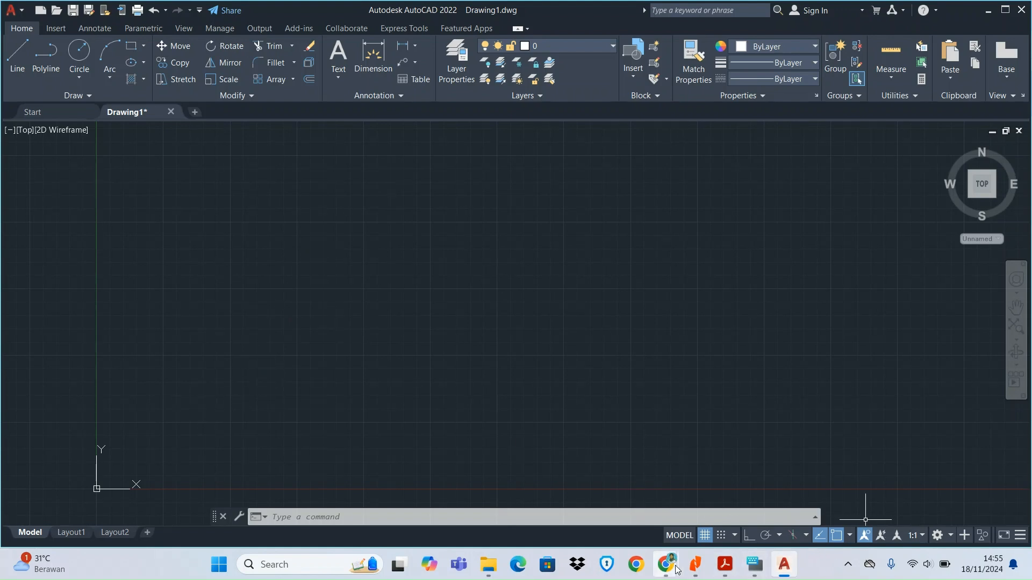
Step: Switch to Chrome to view the computer mouse image in the Google results, and return to AutoCAD
{"action": "mouse_move", "coordinate": [676, 569]}
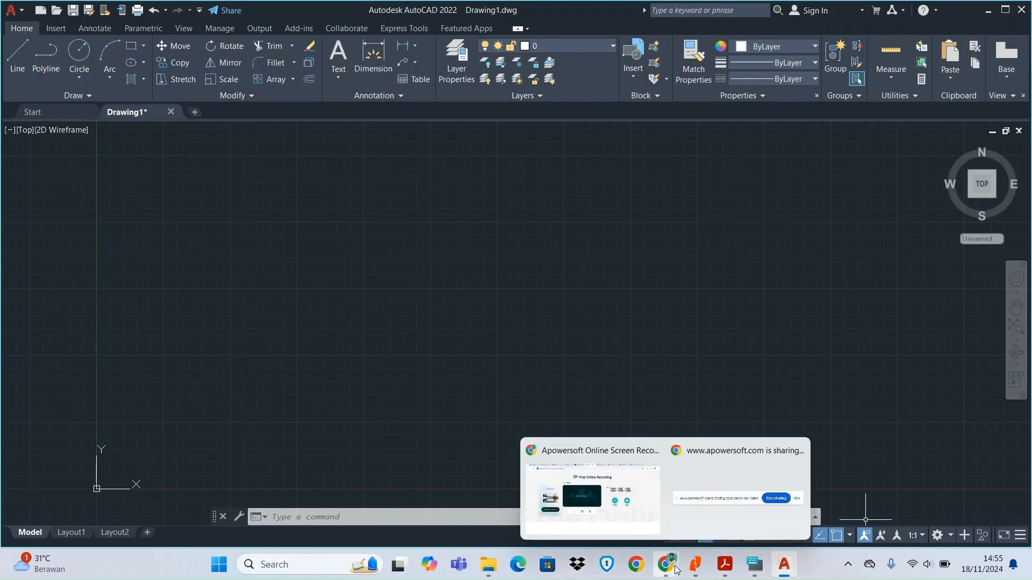
{"action": "left_click", "coordinate": [634, 507]}
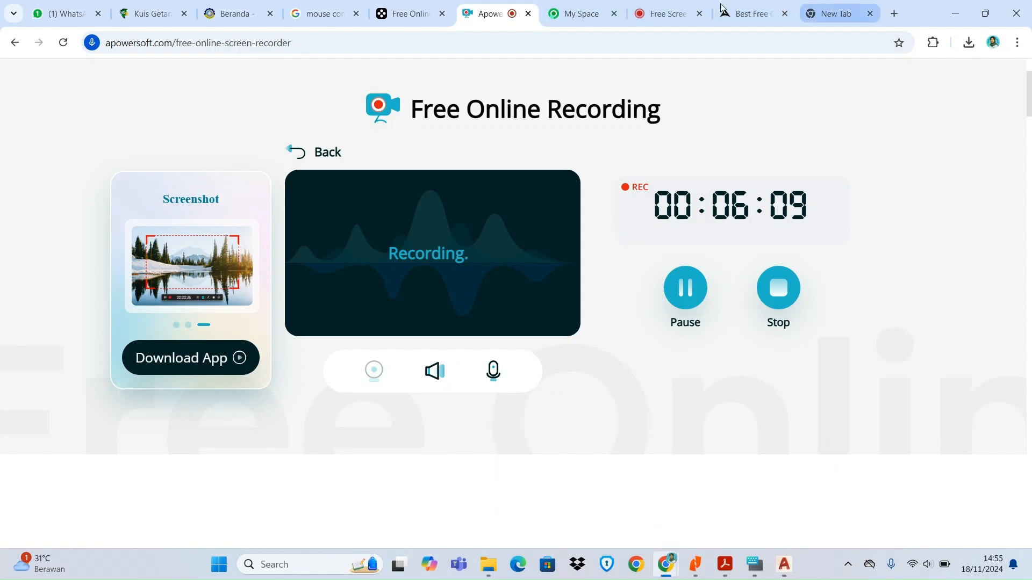
{"action": "left_click", "coordinate": [325, 13]}
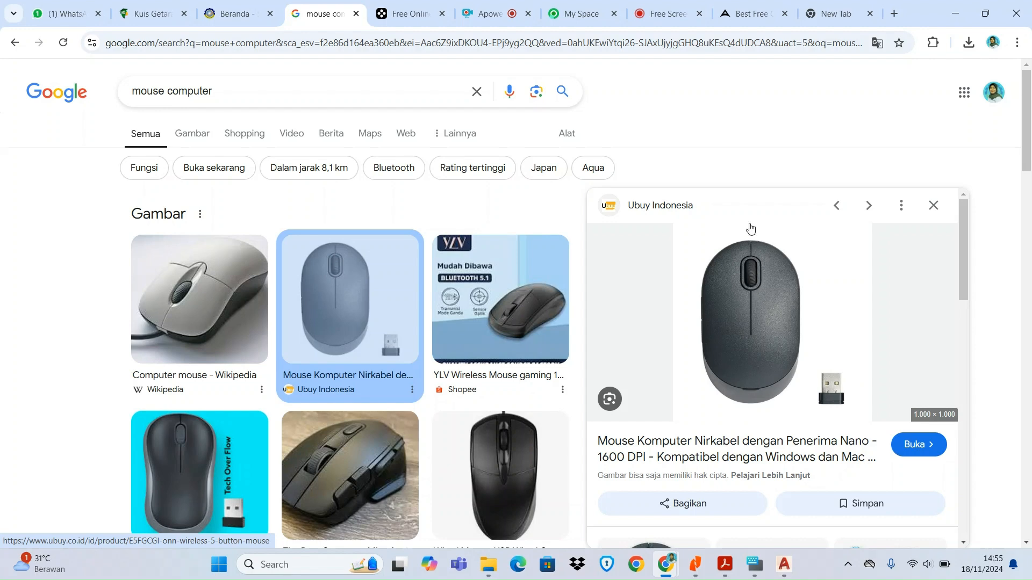
{"action": "left_click", "coordinate": [789, 562]}
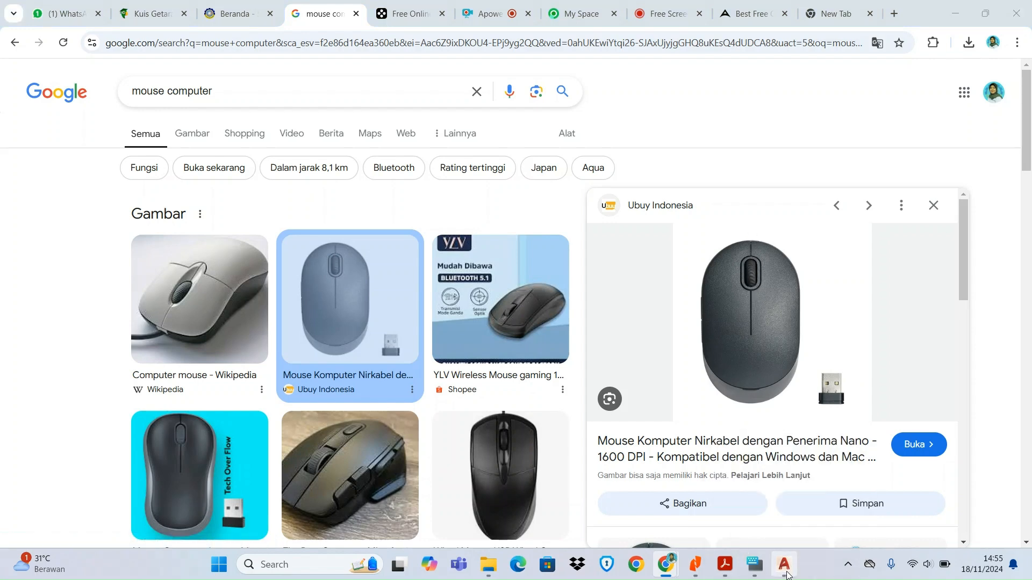
{"action": "scroll", "coordinate": [79, 492], "scroll_direction": "up", "scroll_amount": 12}
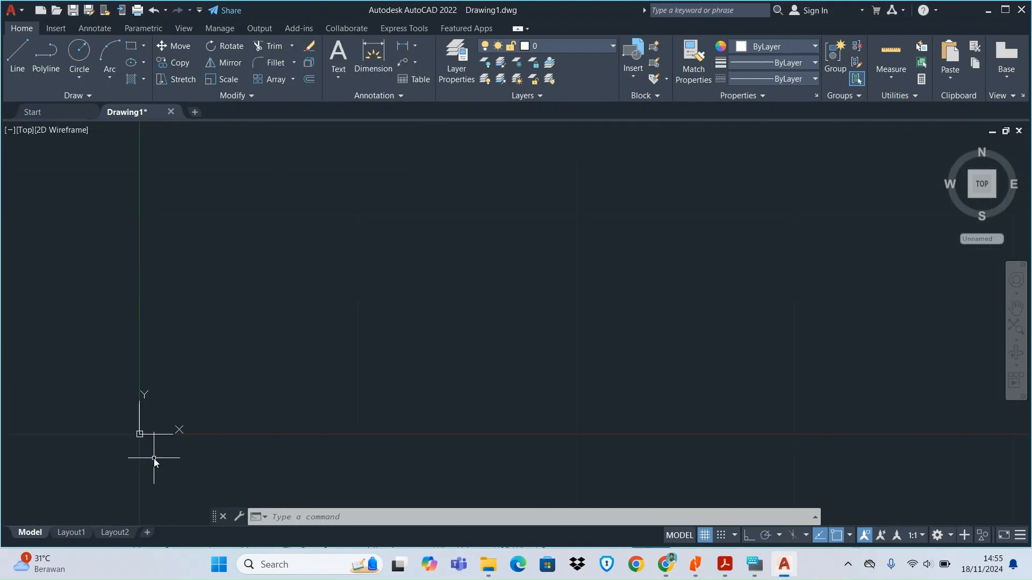
{"action": "scroll", "coordinate": [173, 373], "scroll_direction": "down", "scroll_amount": 5}
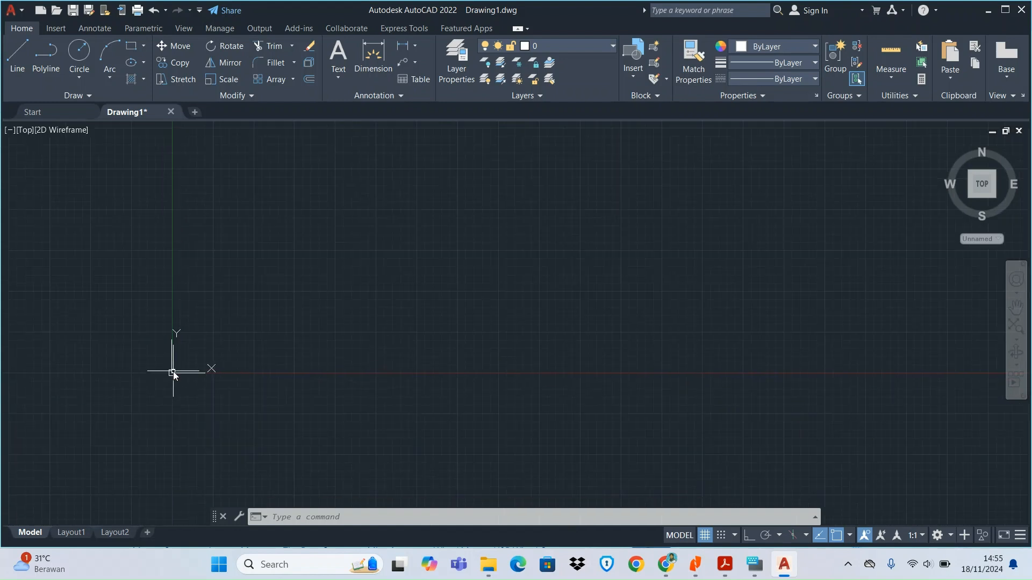
{"action": "scroll", "coordinate": [173, 374], "scroll_direction": "up", "scroll_amount": 1}
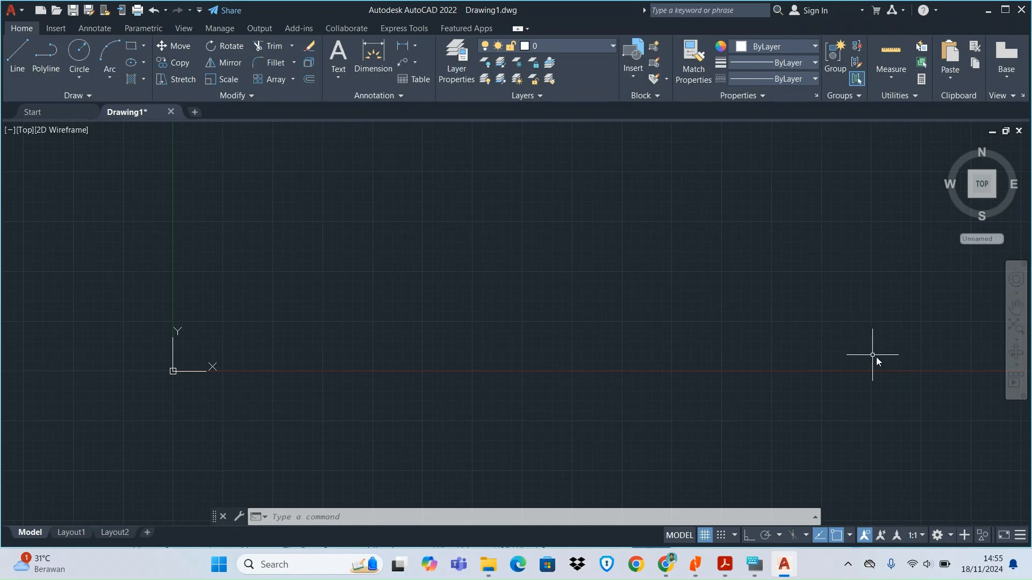
Step: Zoom in and out repeatedly and pan around the origin to explore view navigation in the empty drawing
{"action": "scroll", "coordinate": [882, 362], "scroll_direction": "up", "scroll_amount": 5}
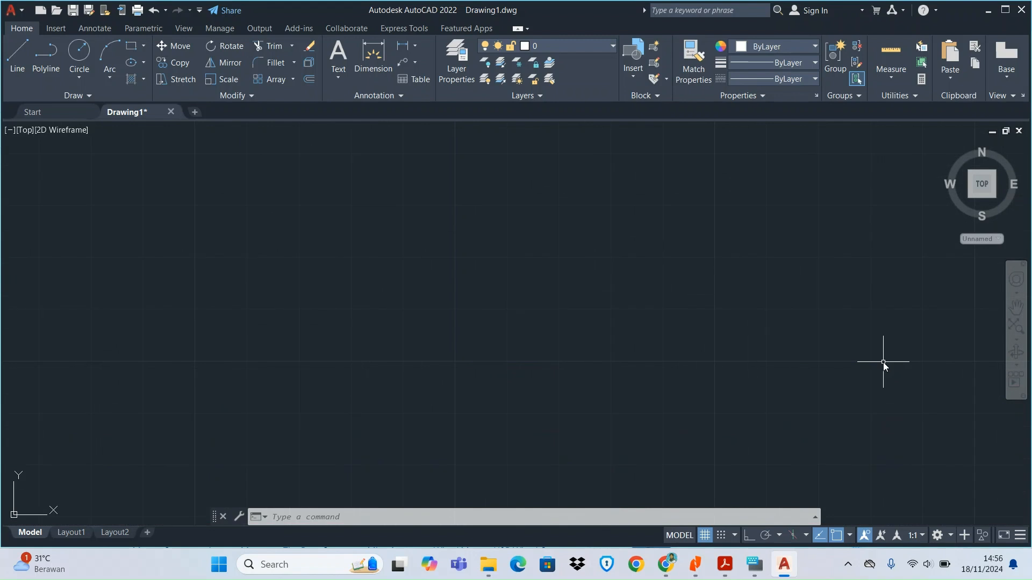
{"action": "scroll", "coordinate": [882, 362], "scroll_direction": "down", "scroll_amount": 2}
{"action": "scroll", "coordinate": [882, 363], "scroll_direction": "down", "scroll_amount": 3}
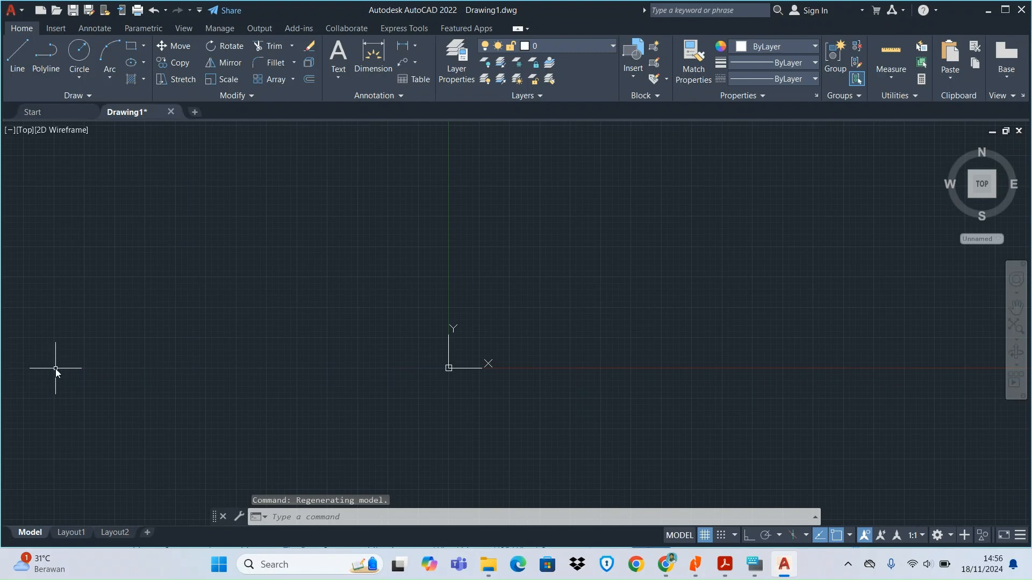
{"action": "scroll", "coordinate": [56, 368], "scroll_direction": "up", "scroll_amount": 3}
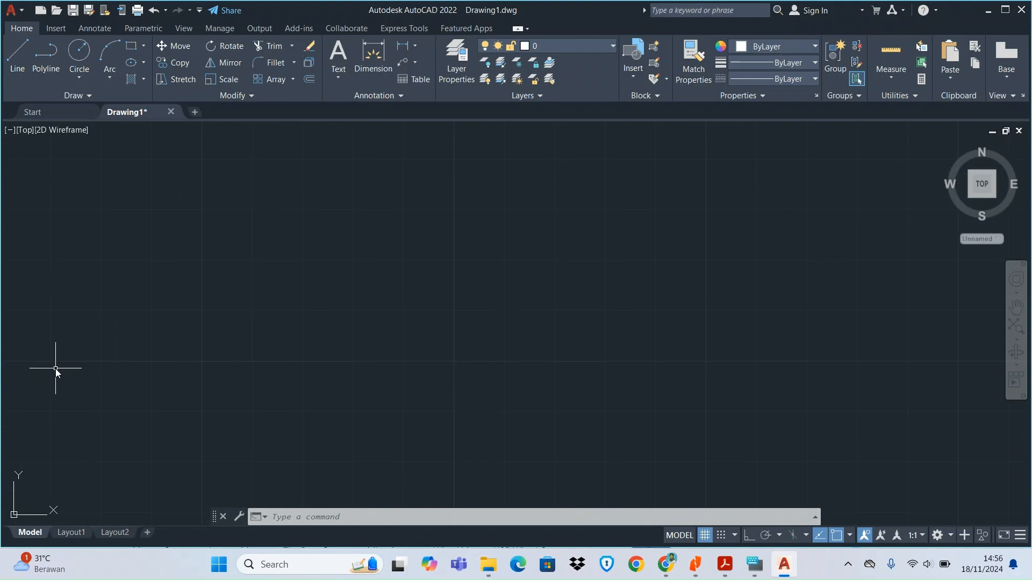
{"action": "scroll", "coordinate": [71, 361], "scroll_direction": "down", "scroll_amount": 2}
{"action": "scroll", "coordinate": [71, 361], "scroll_direction": "down", "scroll_amount": 3}
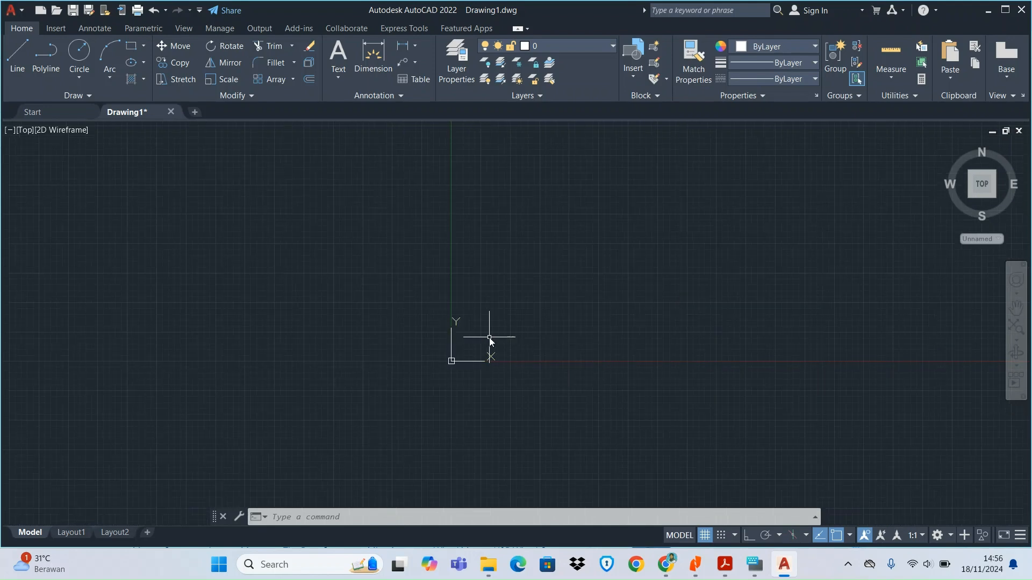
{"action": "scroll", "coordinate": [492, 359], "scroll_direction": "up", "scroll_amount": 5}
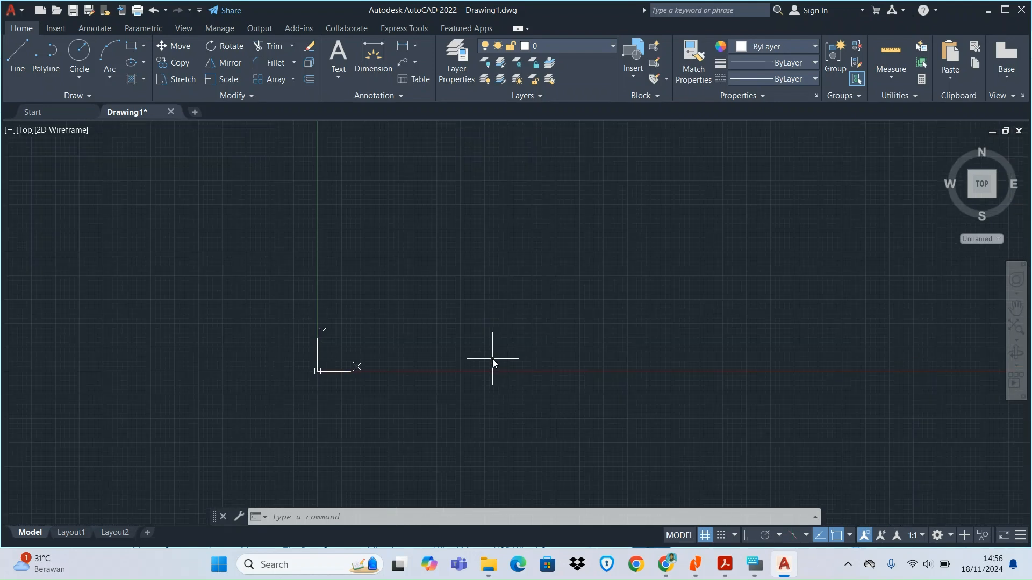
{"action": "scroll", "coordinate": [492, 359], "scroll_direction": "down", "scroll_amount": 4}
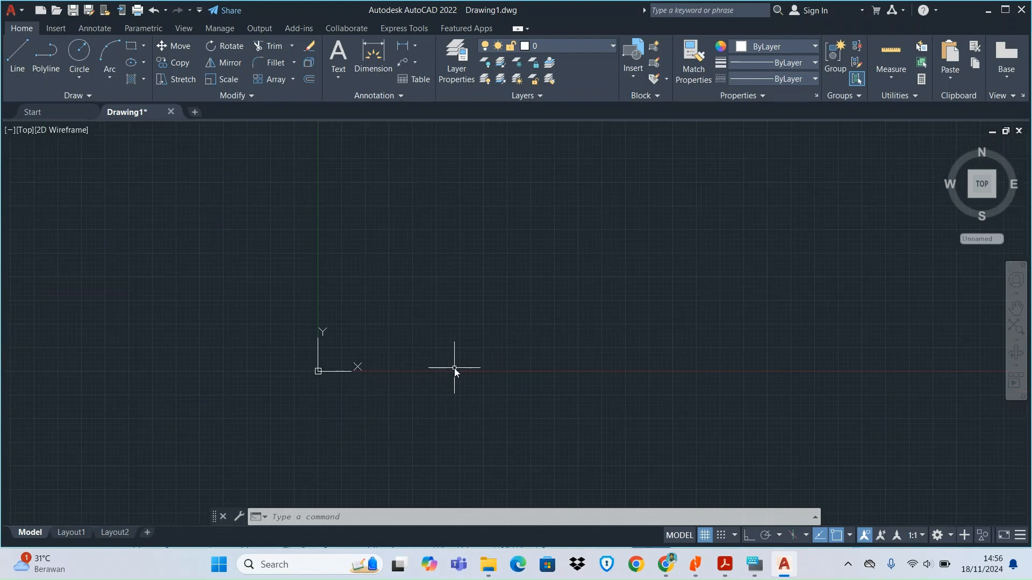
{"action": "scroll", "coordinate": [346, 369], "scroll_direction": "down", "scroll_amount": 3}
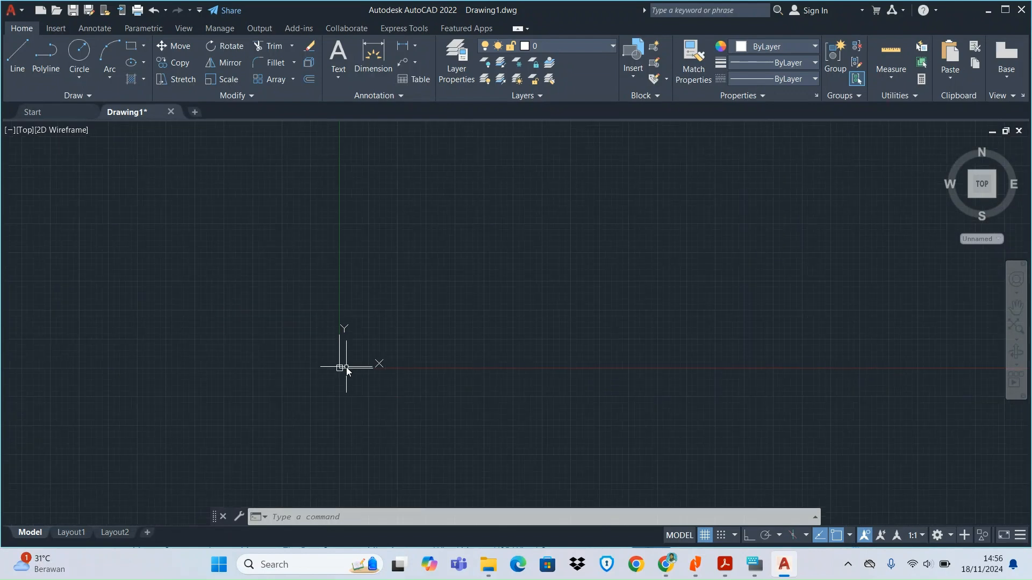
{"action": "scroll", "coordinate": [346, 368], "scroll_direction": "down", "scroll_amount": 3}
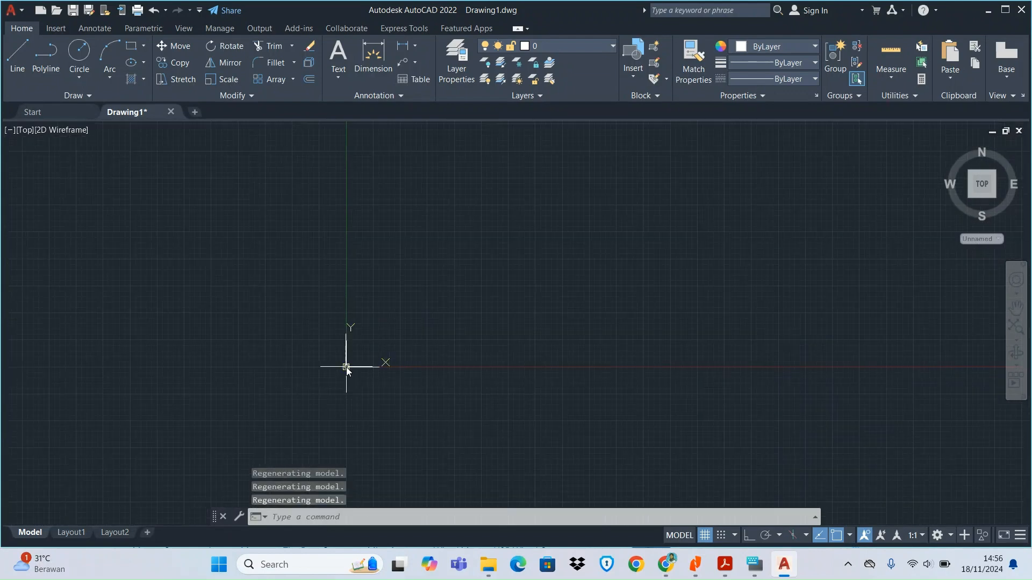
{"action": "scroll", "coordinate": [346, 367], "scroll_direction": "up", "scroll_amount": 10}
{"action": "scroll", "coordinate": [266, 465], "scroll_direction": "up", "scroll_amount": 6}
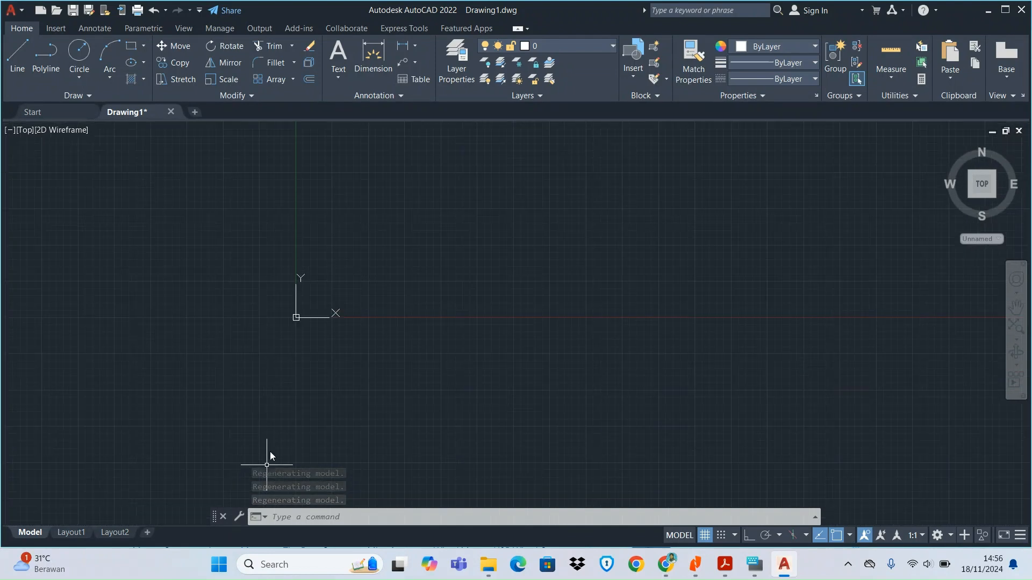
{"action": "scroll", "coordinate": [295, 322], "scroll_direction": "up", "scroll_amount": 4}
{"action": "scroll", "coordinate": [304, 156], "scroll_direction": "up", "scroll_amount": 4}
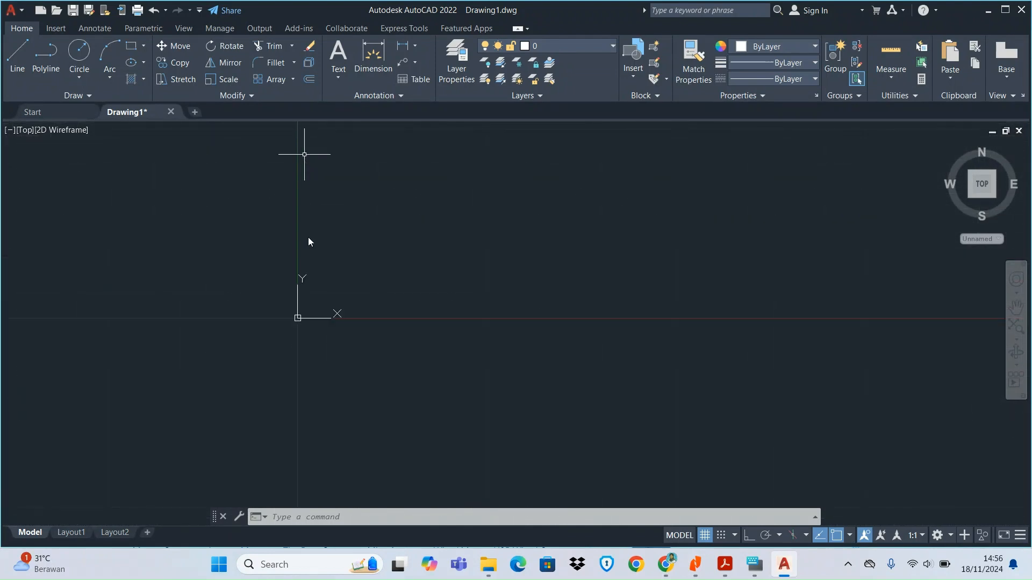
{"action": "scroll", "coordinate": [324, 312], "scroll_direction": "up", "scroll_amount": 6}
{"action": "scroll", "coordinate": [323, 312], "scroll_direction": "up", "scroll_amount": 2}
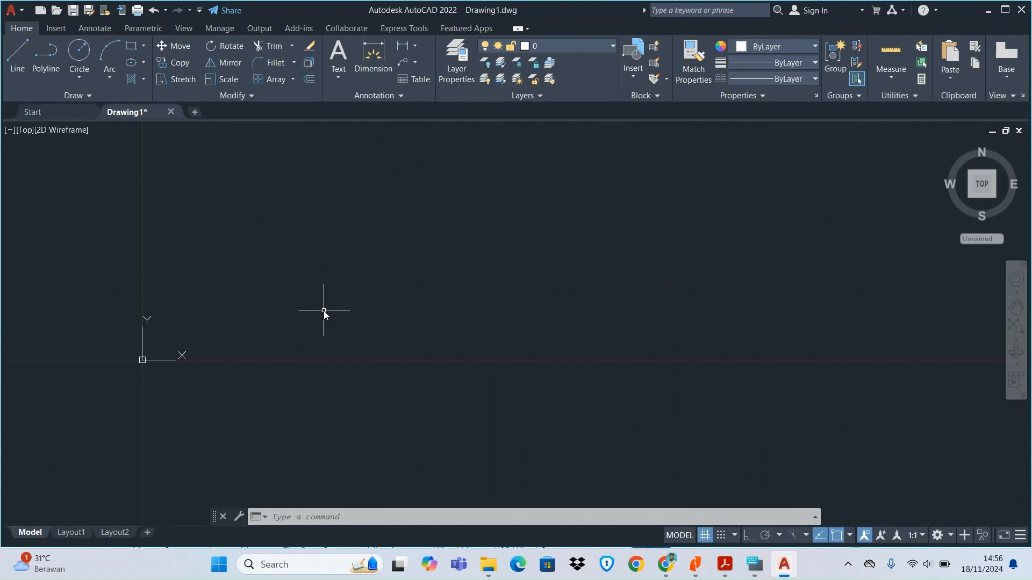
{"action": "scroll", "coordinate": [324, 311], "scroll_direction": "down", "scroll_amount": 2}
{"action": "scroll", "coordinate": [324, 311], "scroll_direction": "down", "scroll_amount": 20}
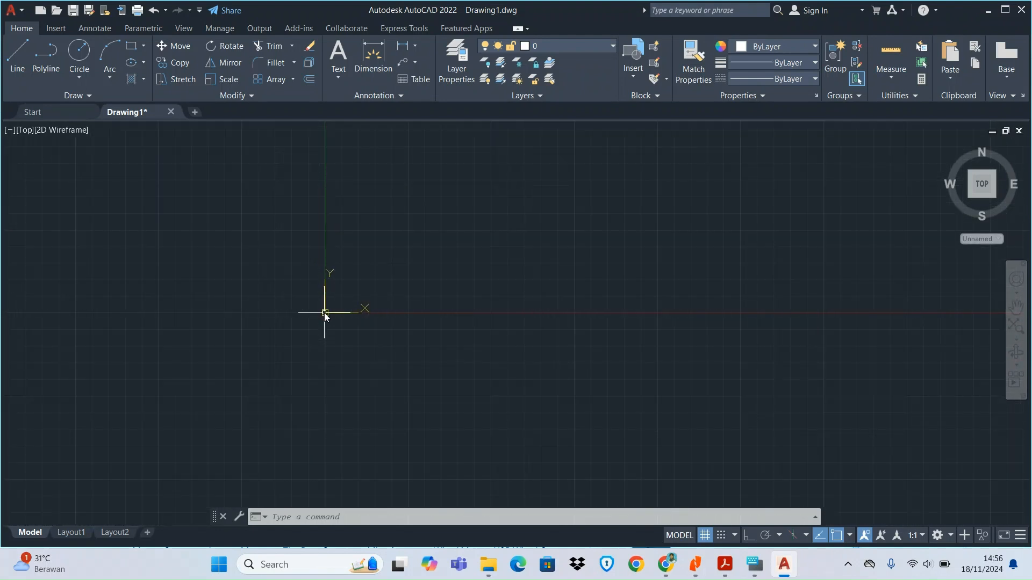
{"action": "scroll", "coordinate": [323, 313], "scroll_direction": "up", "scroll_amount": 10}
{"action": "scroll", "coordinate": [324, 313], "scroll_direction": "up", "scroll_amount": 1}
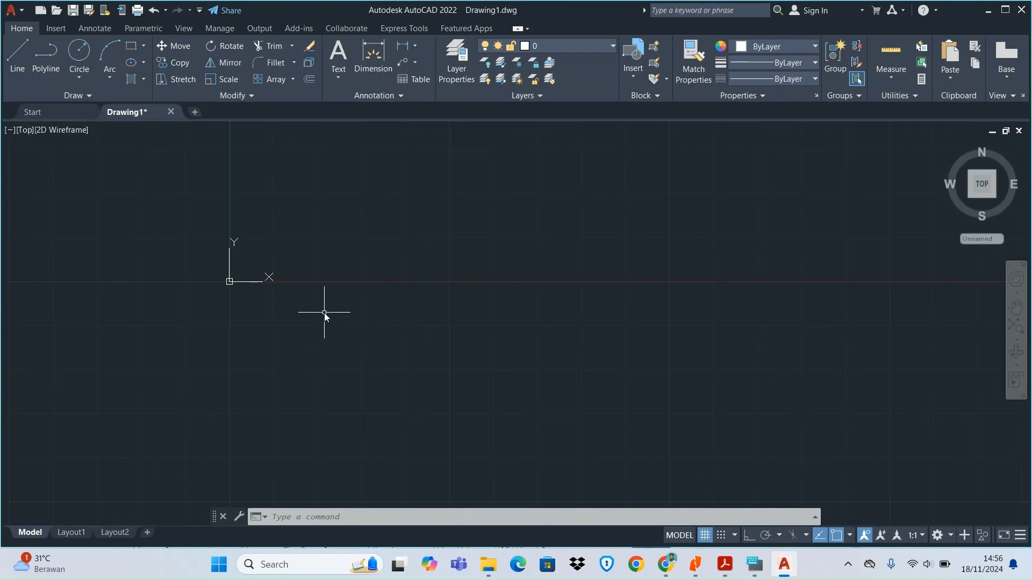
{"action": "scroll", "coordinate": [324, 312], "scroll_direction": "down", "scroll_amount": 1}
{"action": "scroll", "coordinate": [324, 313], "scroll_direction": "down", "scroll_amount": 1}
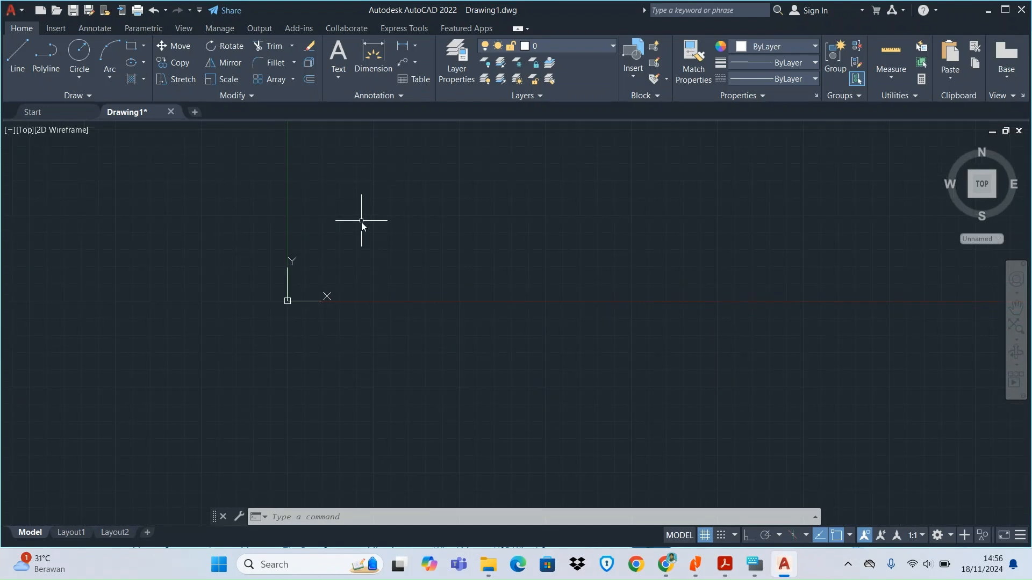
{"action": "scroll", "coordinate": [361, 222], "scroll_direction": "up", "scroll_amount": 4}
{"action": "scroll", "coordinate": [360, 223], "scroll_direction": "up", "scroll_amount": 2}
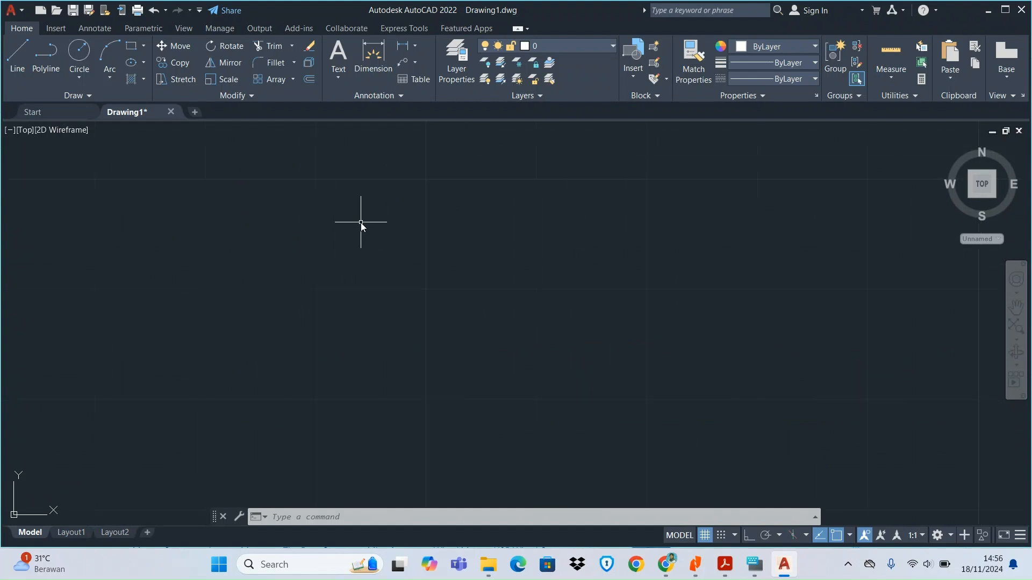
{"action": "scroll", "coordinate": [360, 223], "scroll_direction": "down", "scroll_amount": 2}
{"action": "scroll", "coordinate": [360, 222], "scroll_direction": "down", "scroll_amount": 2}
{"action": "scroll", "coordinate": [360, 222], "scroll_direction": "down", "scroll_amount": 2}
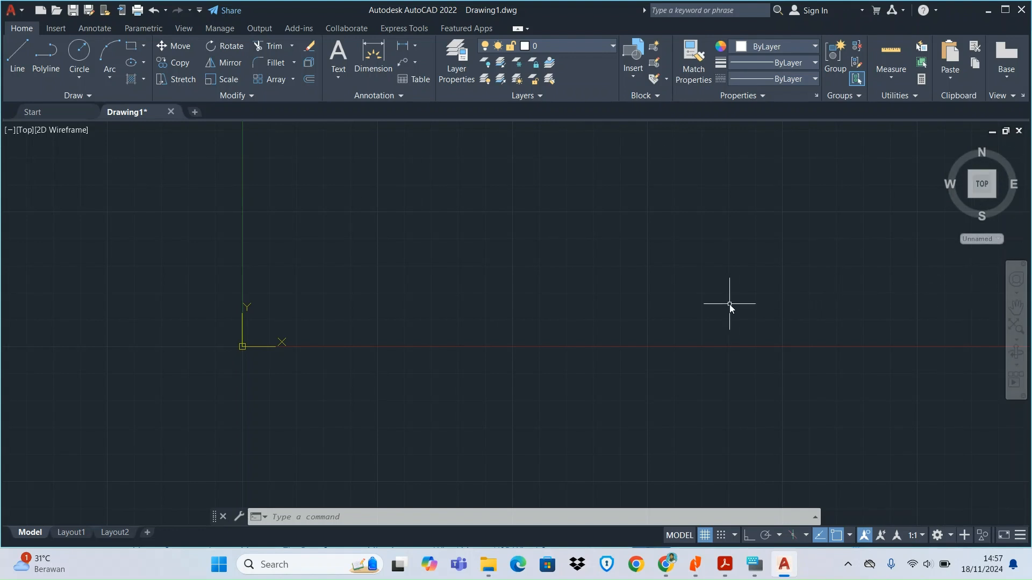
{"action": "scroll", "coordinate": [730, 304], "scroll_direction": "down", "scroll_amount": 6}
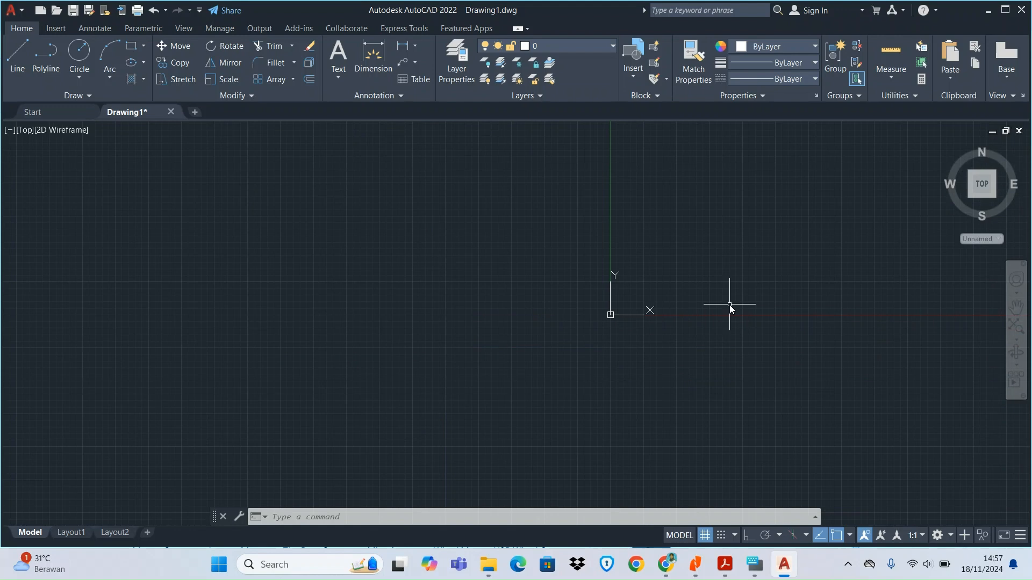
{"action": "scroll", "coordinate": [729, 305], "scroll_direction": "down", "scroll_amount": 8}
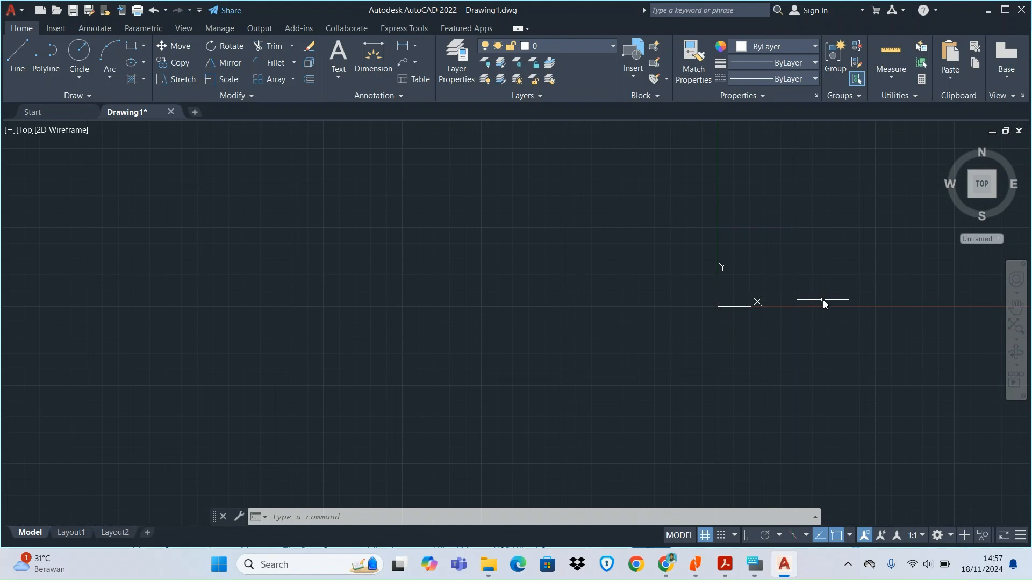
{"action": "scroll", "coordinate": [822, 300], "scroll_direction": "up", "scroll_amount": 8}
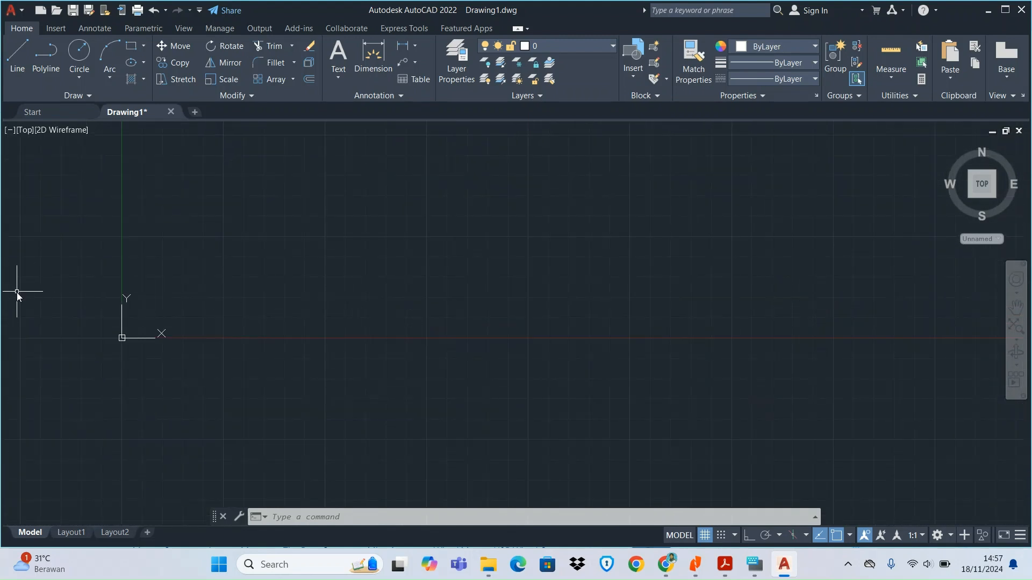
{"action": "scroll", "coordinate": [68, 318], "scroll_direction": "up", "scroll_amount": 2}
{"action": "scroll", "coordinate": [150, 302], "scroll_direction": "up", "scroll_amount": 5}
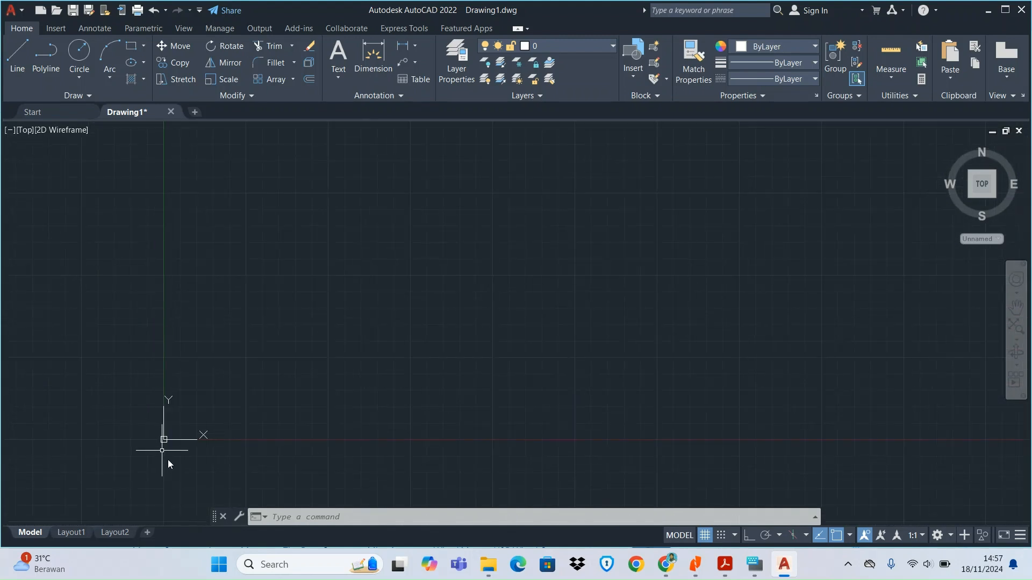
{"action": "scroll", "coordinate": [171, 459], "scroll_direction": "up", "scroll_amount": 3}
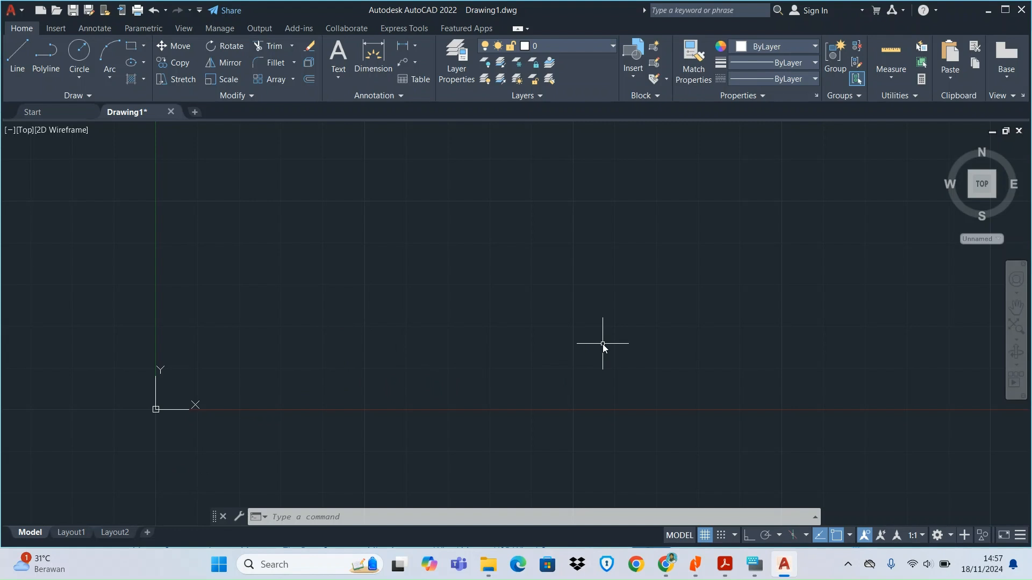
Step: Turn grid snap on, start the Line command, and toggle snap off, on and off again to compare cursor movement
{"action": "left_click", "coordinate": [722, 535]}
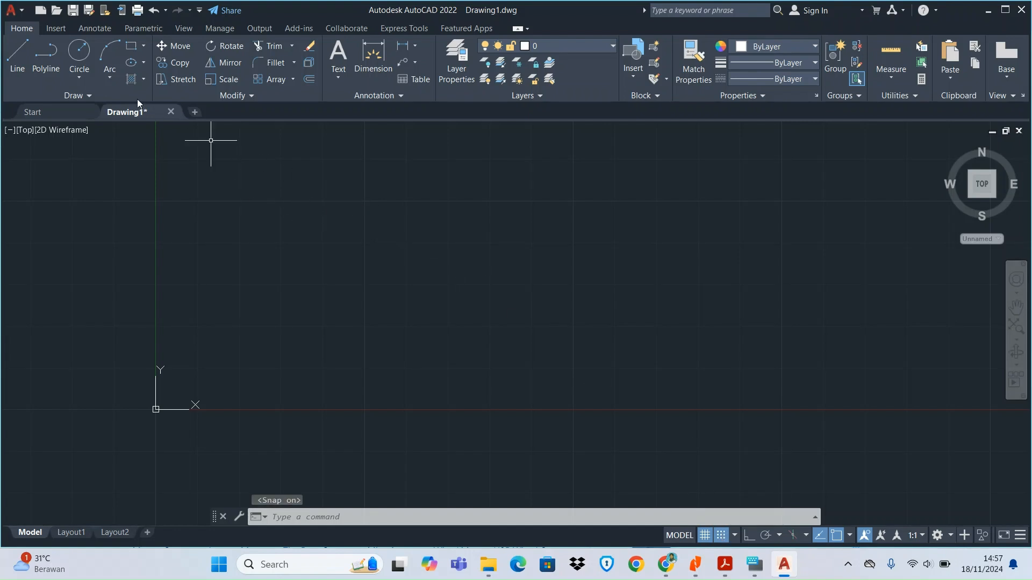
{"action": "left_click", "coordinate": [18, 70]}
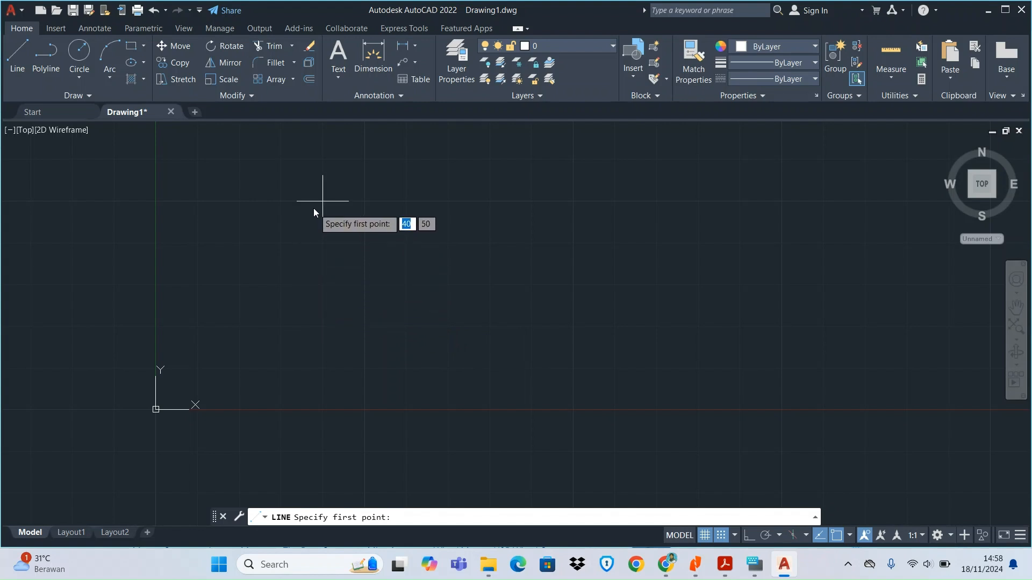
{"action": "left_click", "coordinate": [714, 535]}
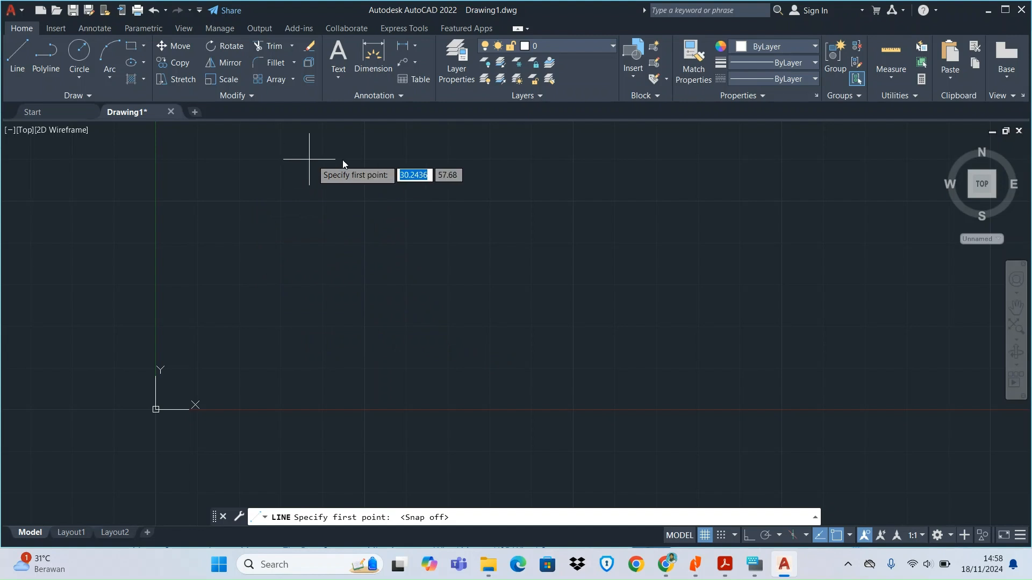
{"action": "left_click", "coordinate": [721, 535]}
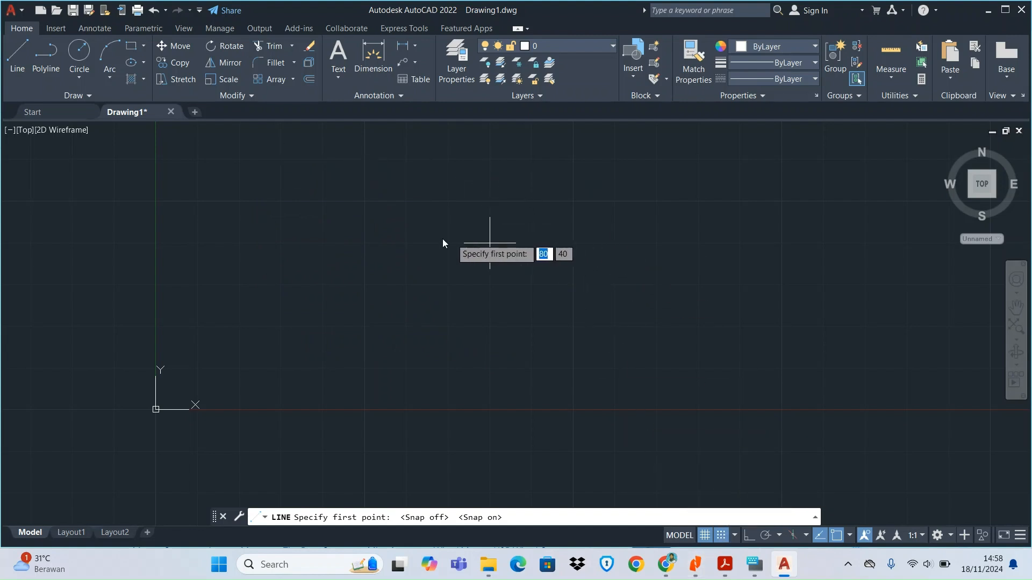
{"action": "left_click", "coordinate": [721, 535]}
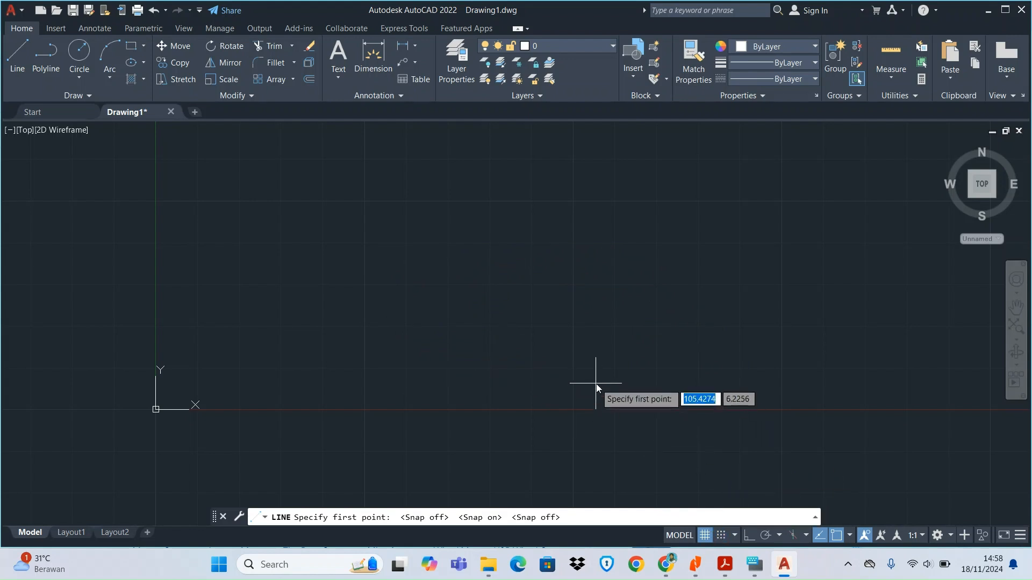
Step: Turn on Ortho mode and grid snap
{"action": "left_click", "coordinate": [748, 535]}
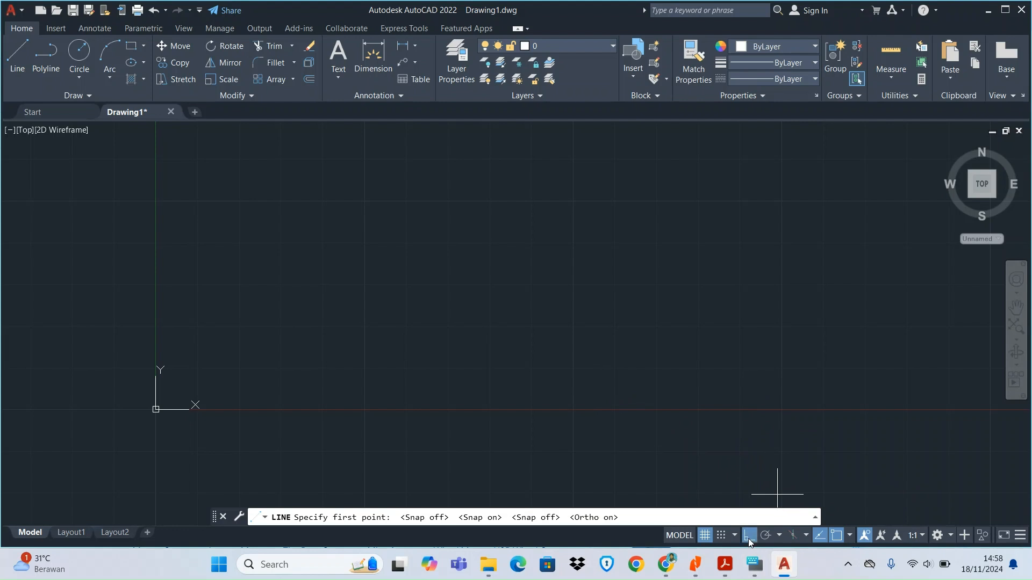
{"action": "left_click", "coordinate": [720, 537]}
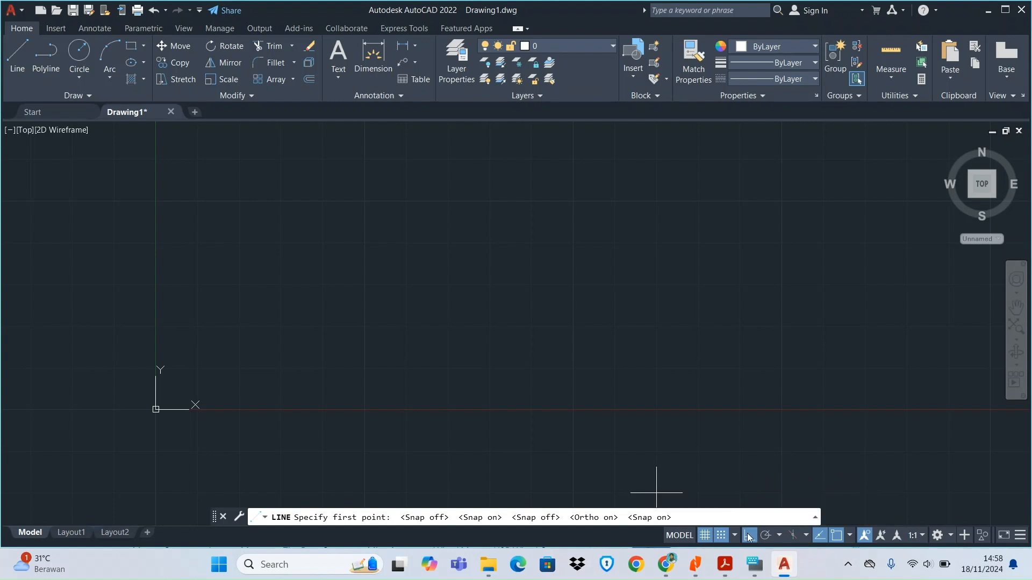
Step: Restart the Line command and draw a horizontal segment 100 units long to the right, from a snapped grid point above and right of the origin
{"action": "scroll", "coordinate": [319, 268], "scroll_direction": "down", "scroll_amount": 3}
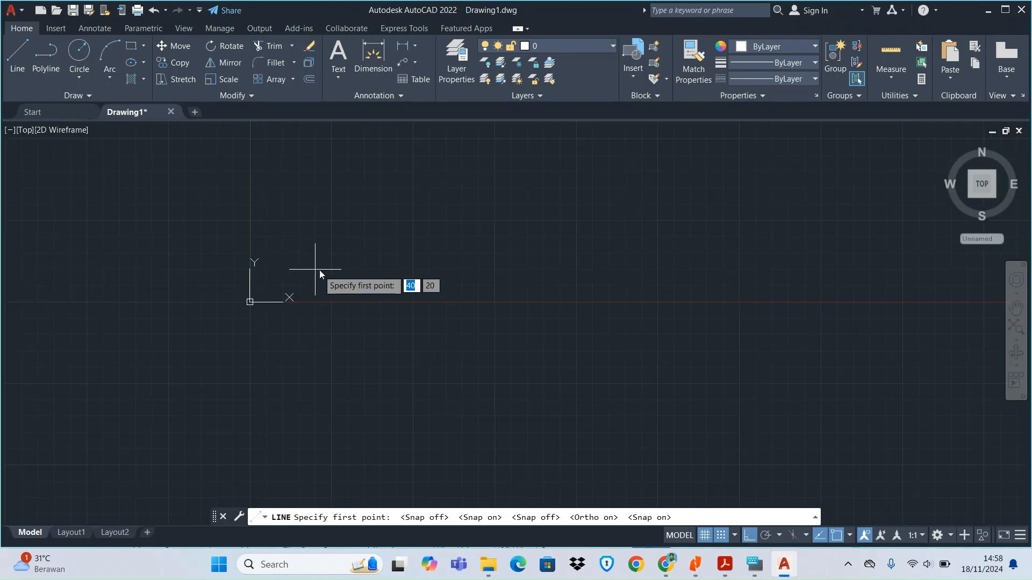
{"action": "left_click", "coordinate": [25, 57]}
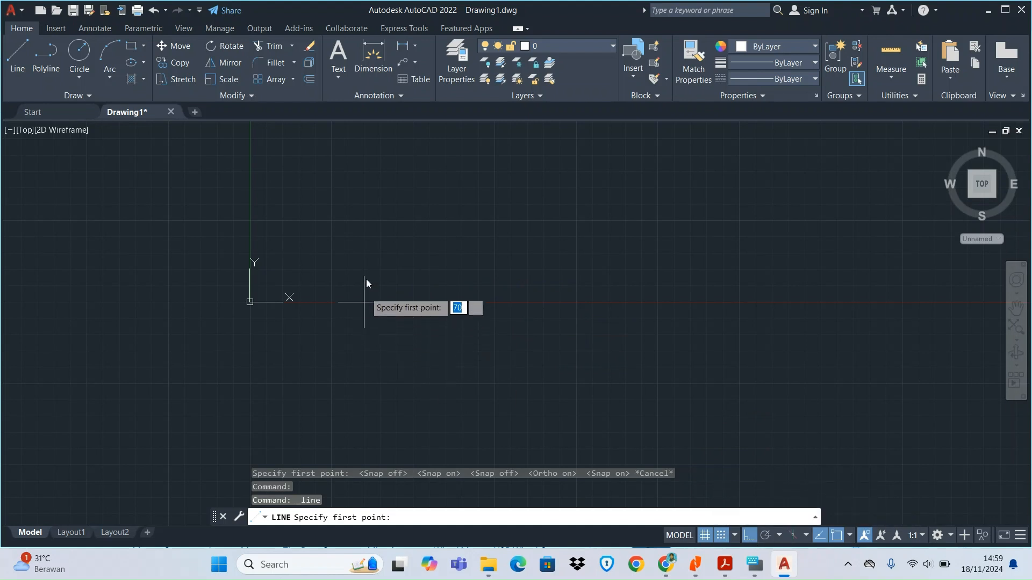
{"action": "scroll", "coordinate": [430, 161], "scroll_direction": "up", "scroll_amount": 2}
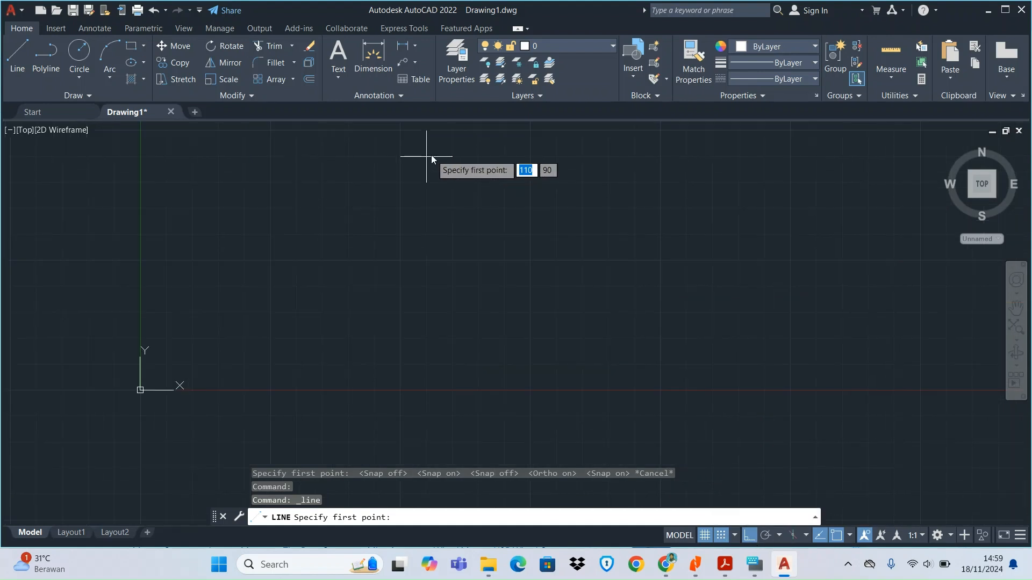
{"action": "scroll", "coordinate": [428, 177], "scroll_direction": "down", "scroll_amount": 5}
{"action": "scroll", "coordinate": [425, 133], "scroll_direction": "up", "scroll_amount": 3}
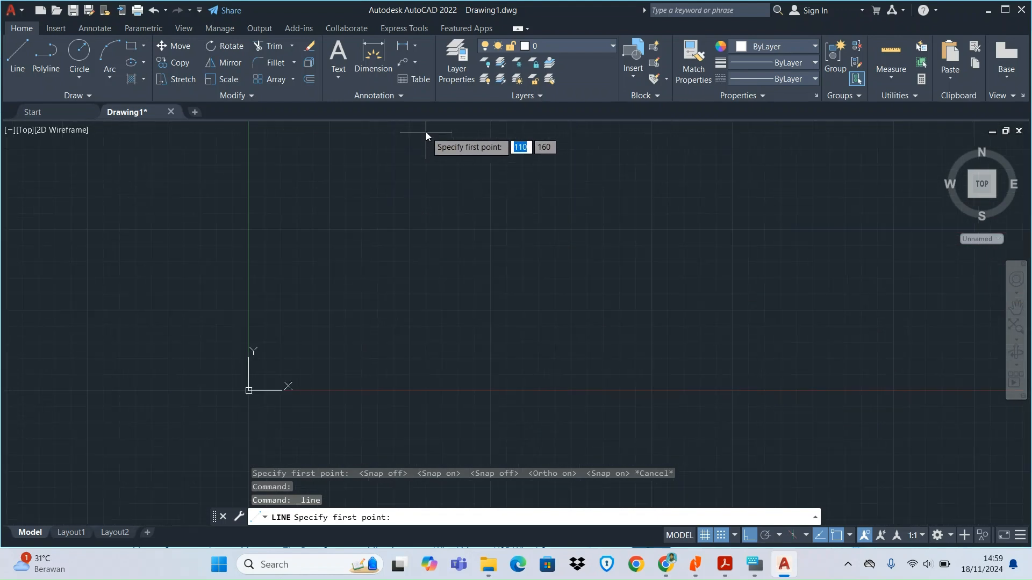
{"action": "scroll", "coordinate": [419, 154], "scroll_direction": "down", "scroll_amount": 1}
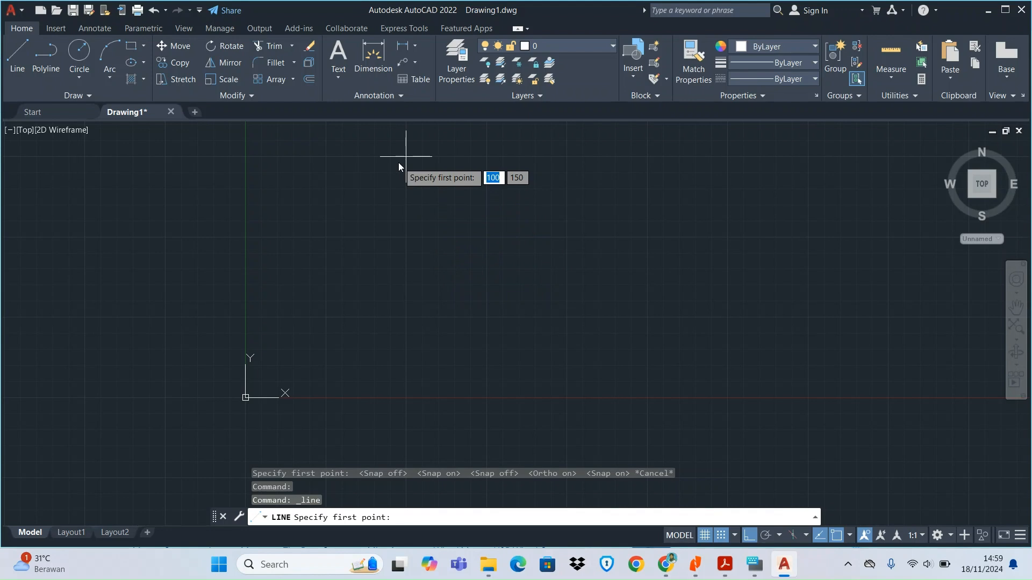
{"action": "left_click", "coordinate": [408, 324]}
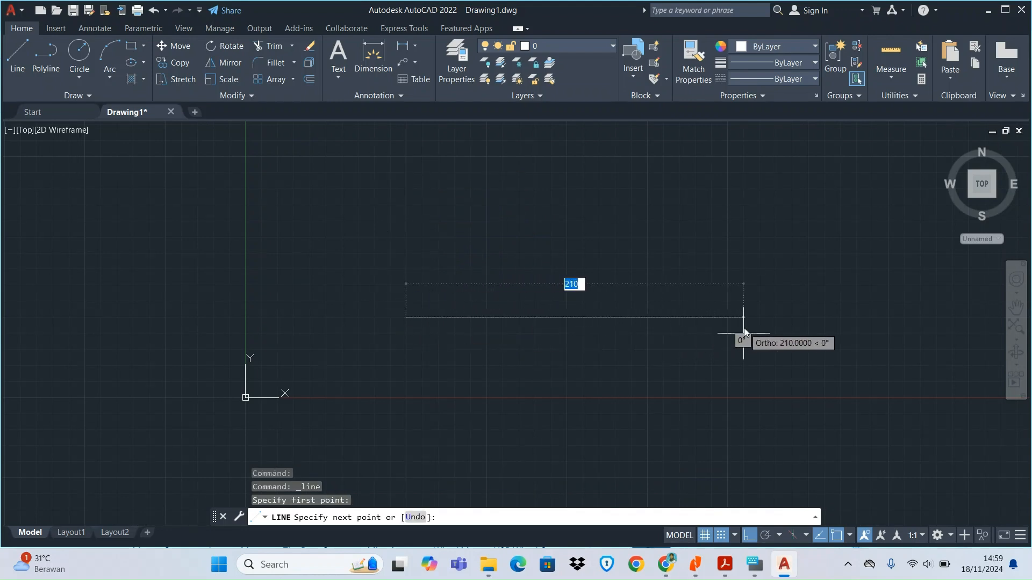
{"action": "type", "text": "100"}
{"action": "key", "text": "Return"}
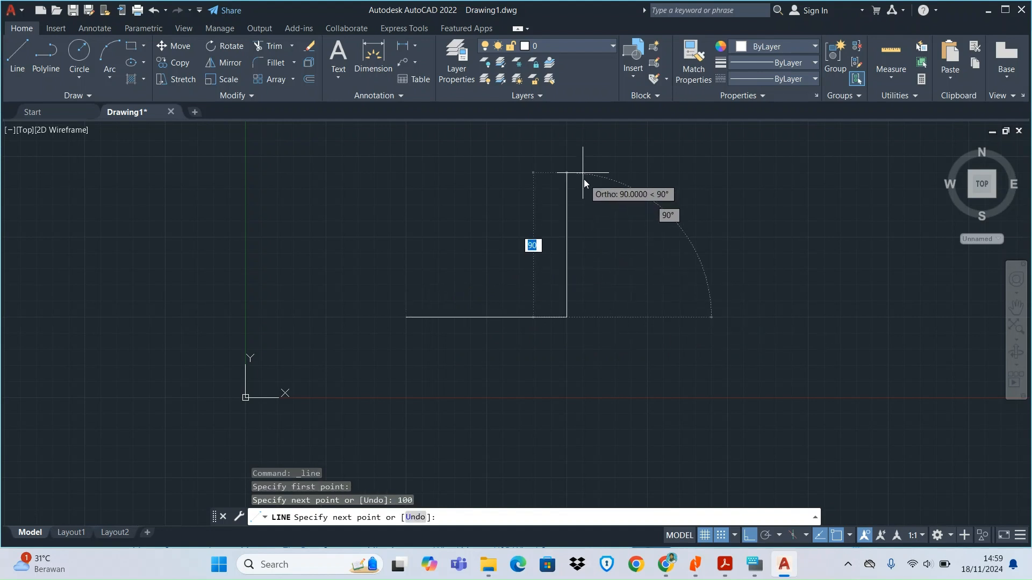
Step: Complete the 100-unit square with segments 100 units up, 100 left and 100 down, and end the line with Ortho turned off
{"action": "type", "text": "00"}
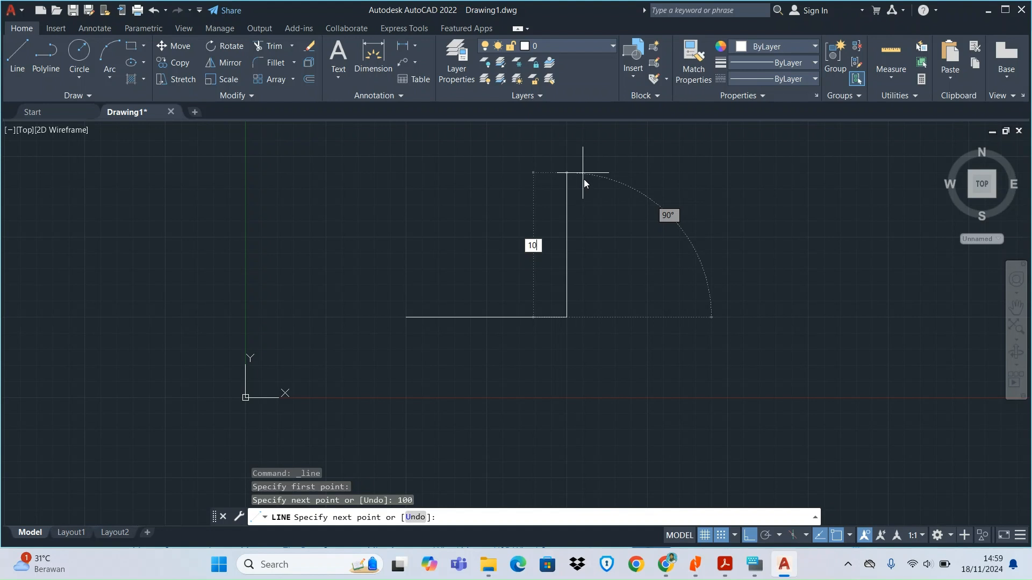
{"action": "key", "text": "Return"}
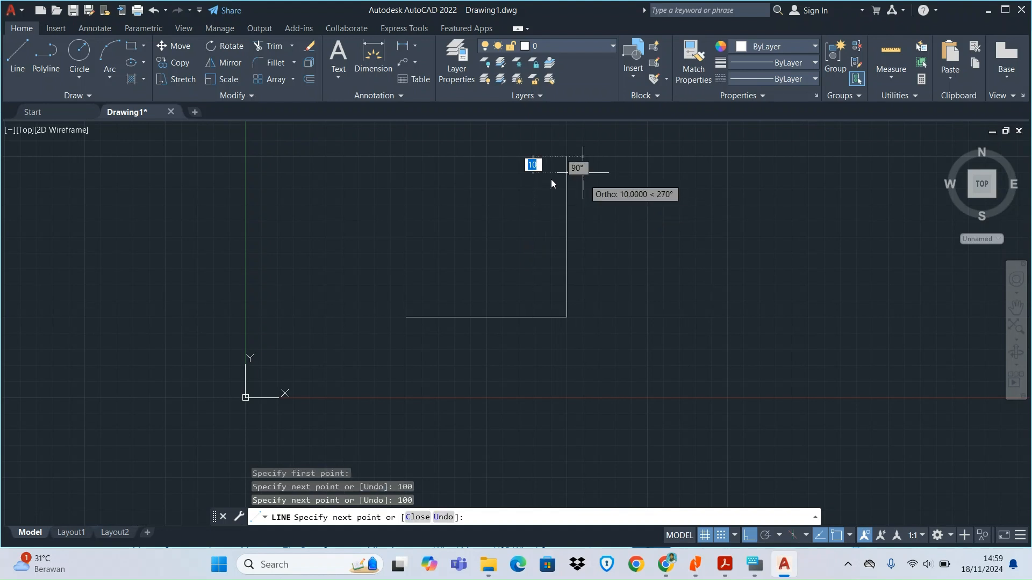
{"action": "type", "text": "10"}
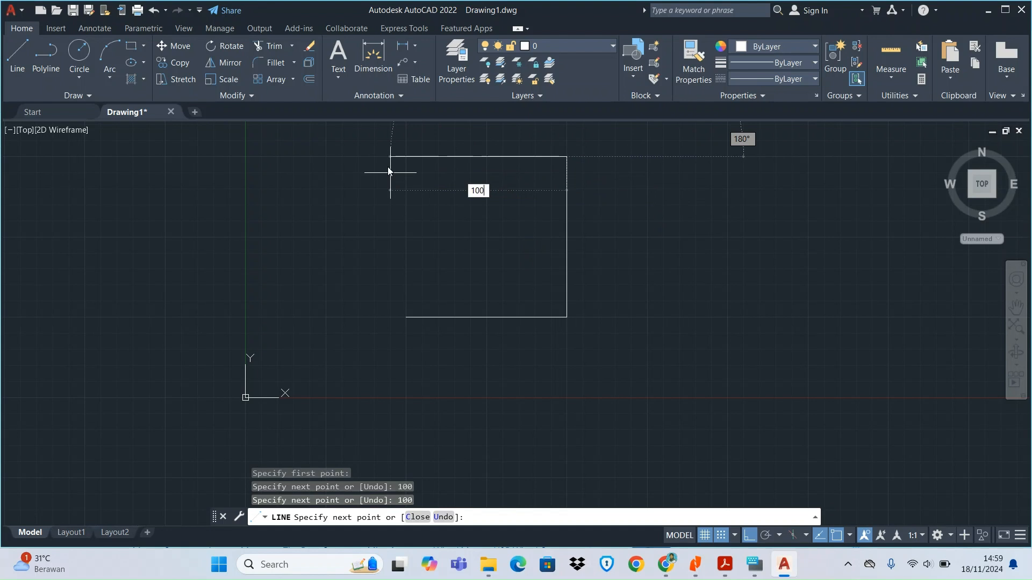
{"action": "type", "text": "0"}
{"action": "key", "text": "Return"}
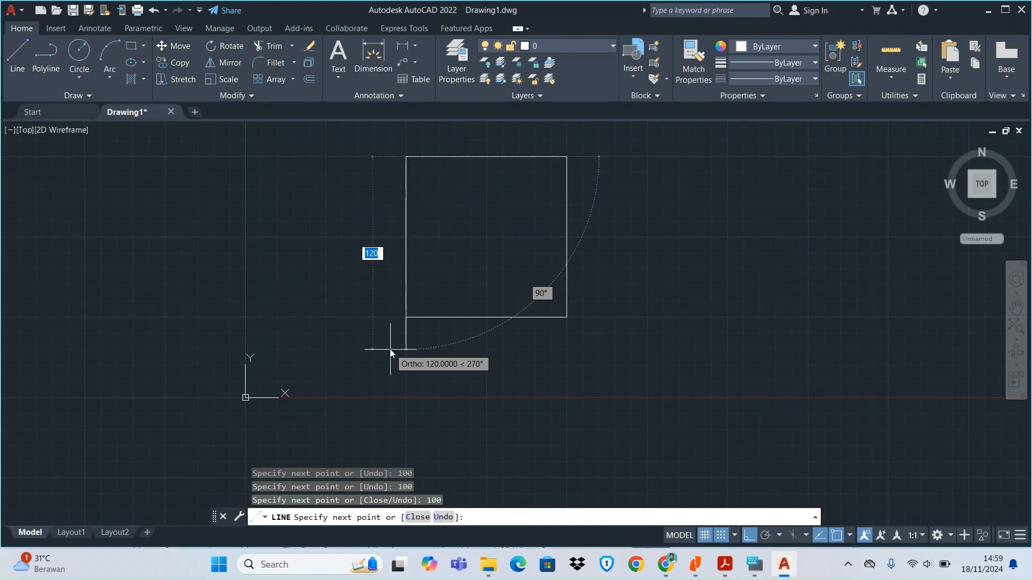
{"action": "type", "text": "100"}
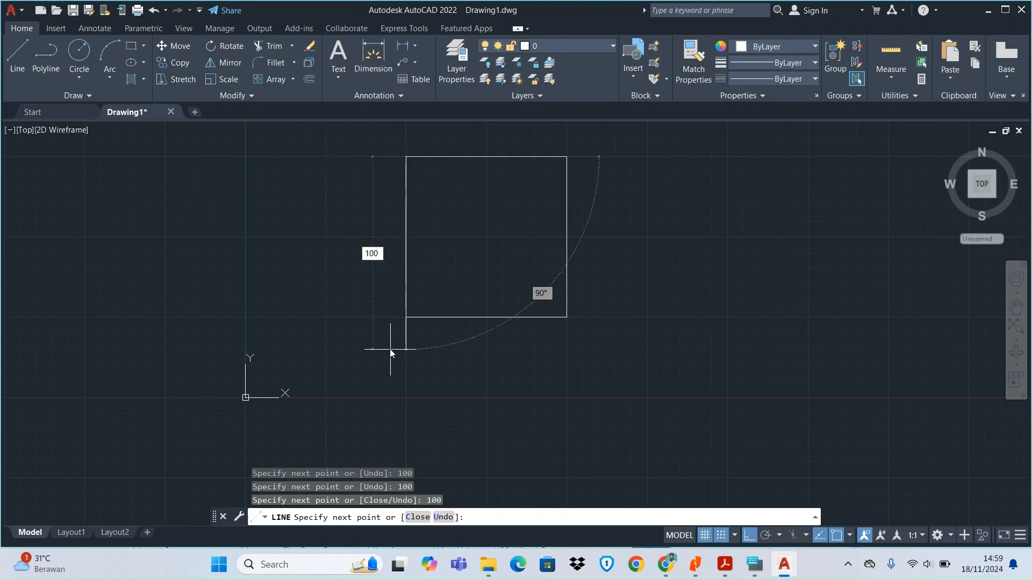
{"action": "key", "text": "Return"}
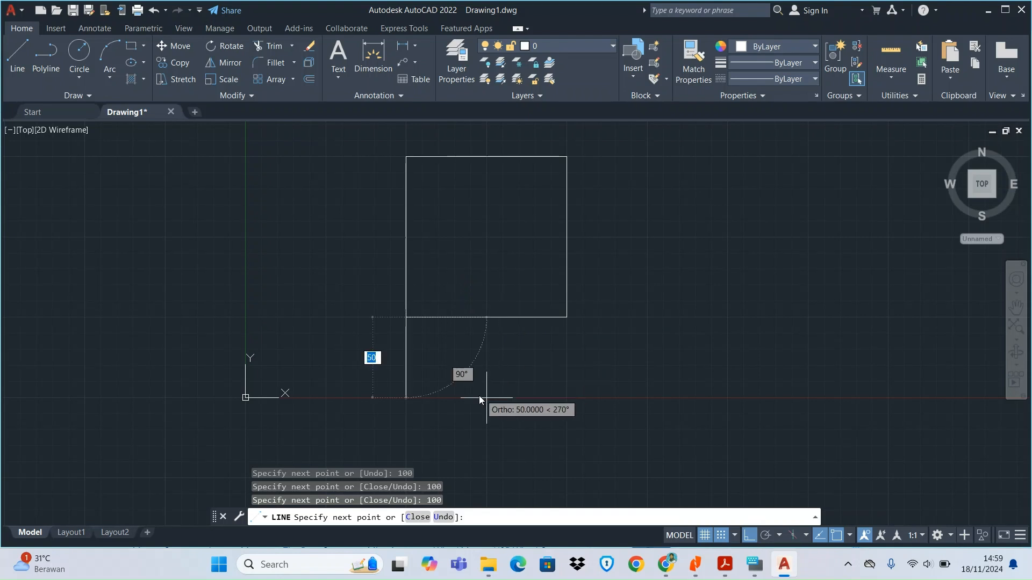
{"action": "left_click", "coordinate": [748, 535]}
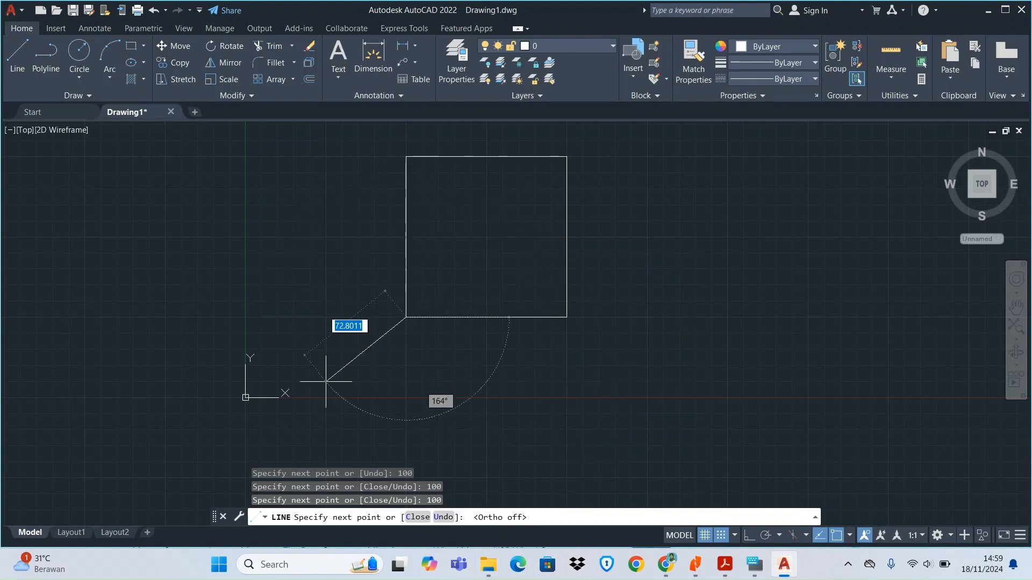
{"action": "key", "text": "Escape"}
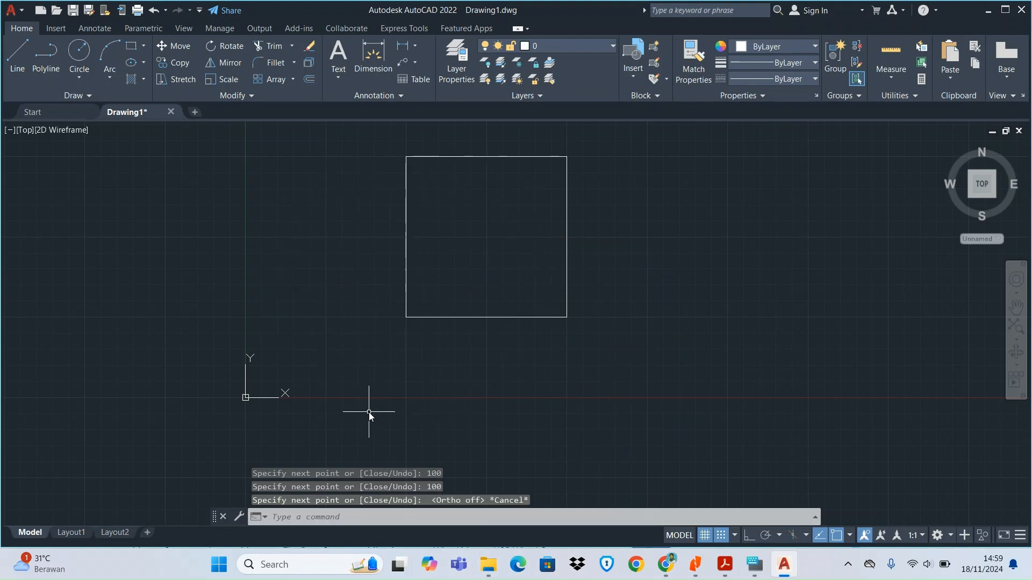
Step: Start a line at a grid point 50 units right of the square's lower-right corner, turn Ortho on, and cancel the line
{"action": "left_click", "coordinate": [24, 66]}
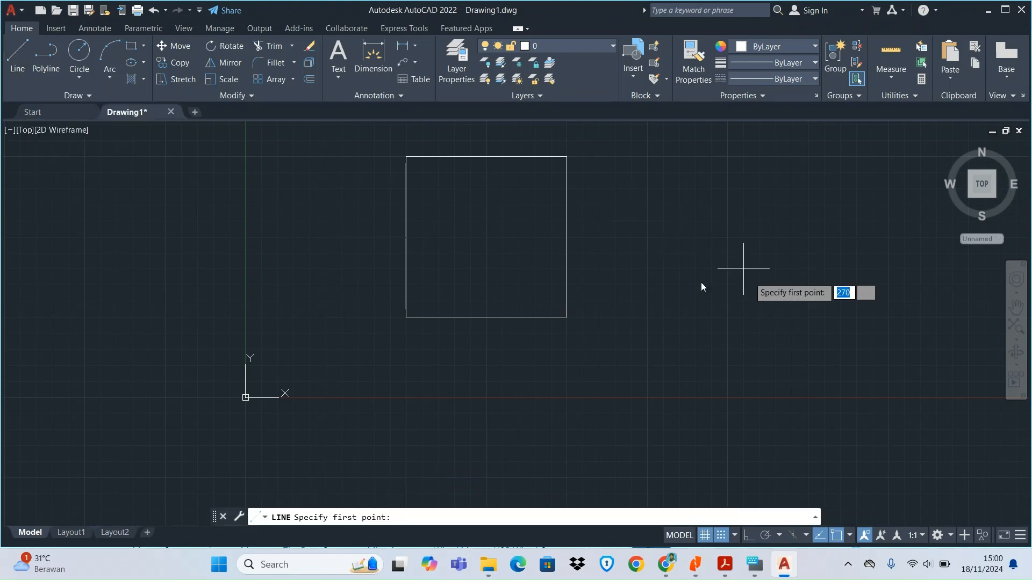
{"action": "scroll", "coordinate": [689, 286], "scroll_direction": "down", "scroll_amount": 2}
{"action": "scroll", "coordinate": [775, 214], "scroll_direction": "up", "scroll_amount": 2}
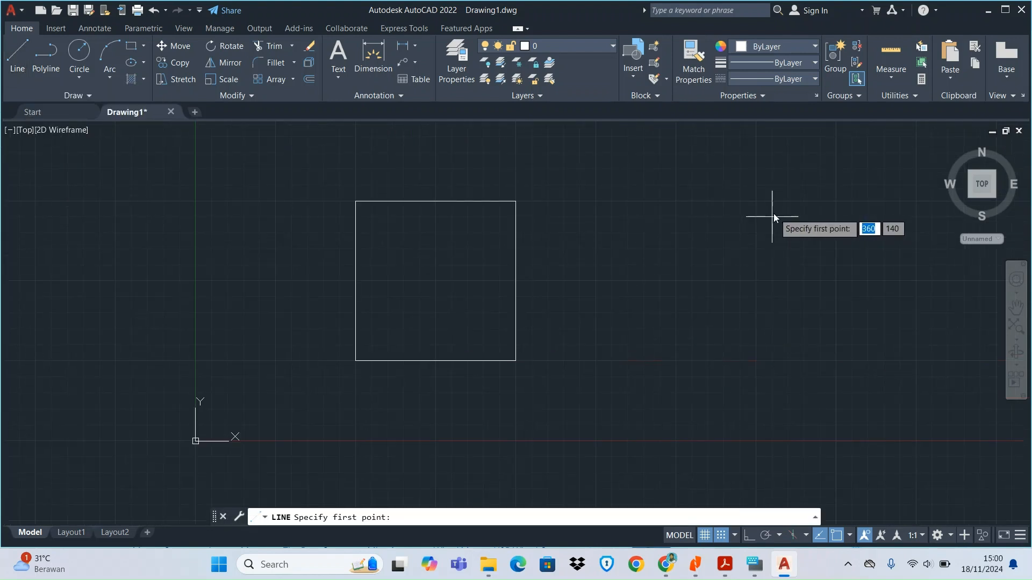
{"action": "scroll", "coordinate": [773, 214], "scroll_direction": "down", "scroll_amount": 2}
{"action": "scroll", "coordinate": [797, 192], "scroll_direction": "up", "scroll_amount": 2}
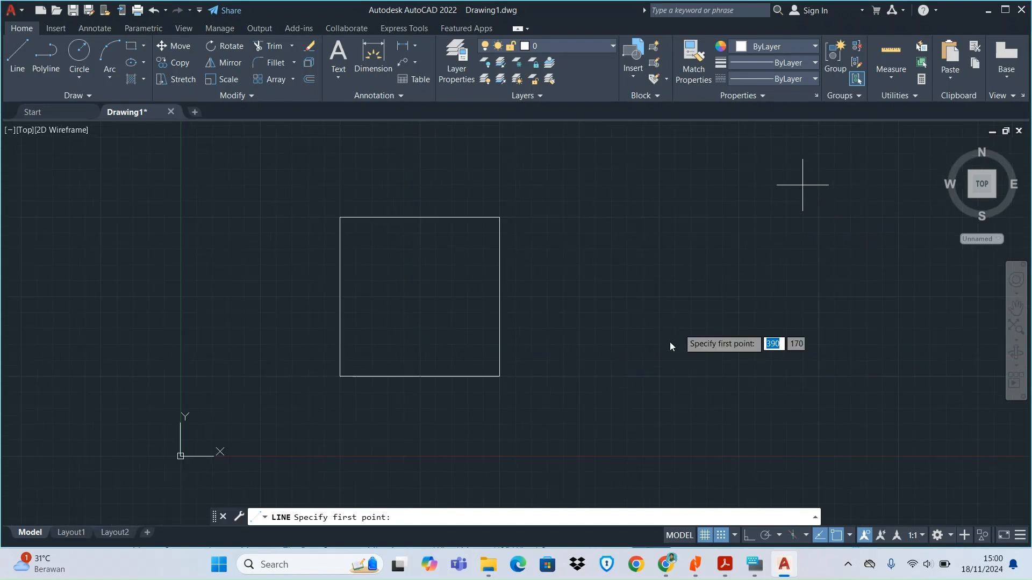
{"action": "left_click", "coordinate": [579, 376]}
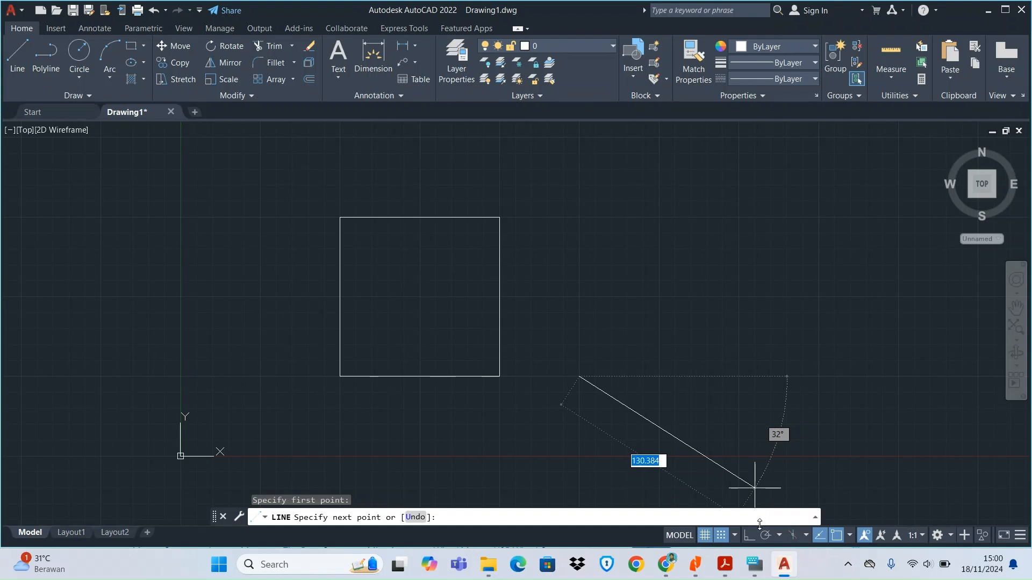
{"action": "left_click", "coordinate": [748, 536]}
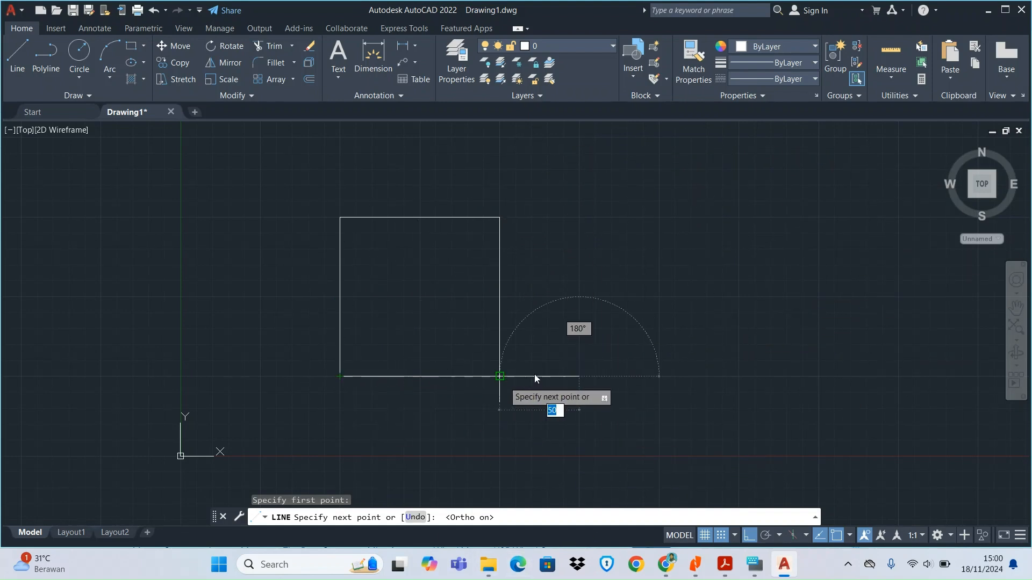
{"action": "key", "text": "Escape"}
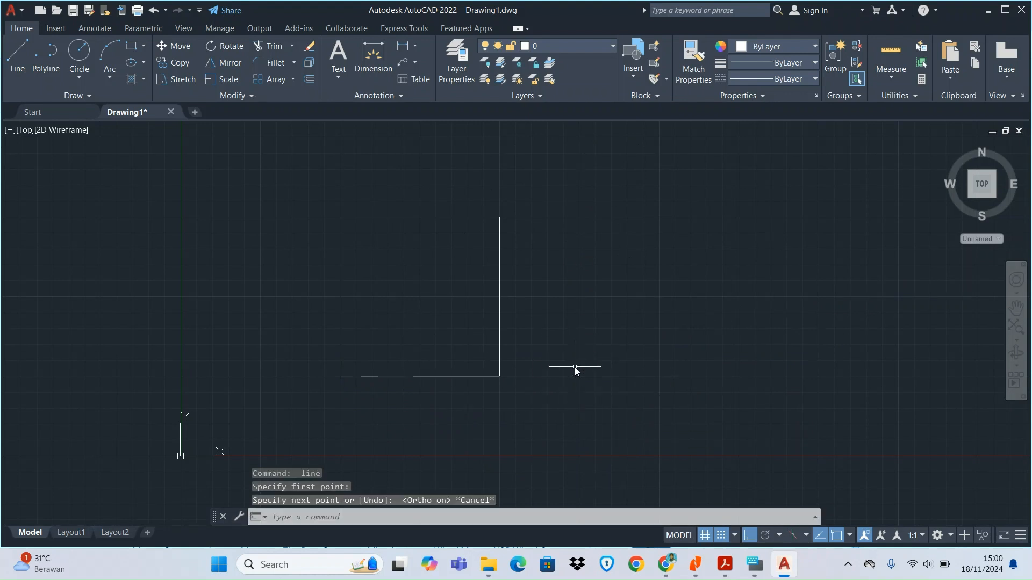
Step: Draw a horizontal line 100 units to the right, starting 50 units right of the square's lower-right corner
{"action": "left_click", "coordinate": [12, 47]}
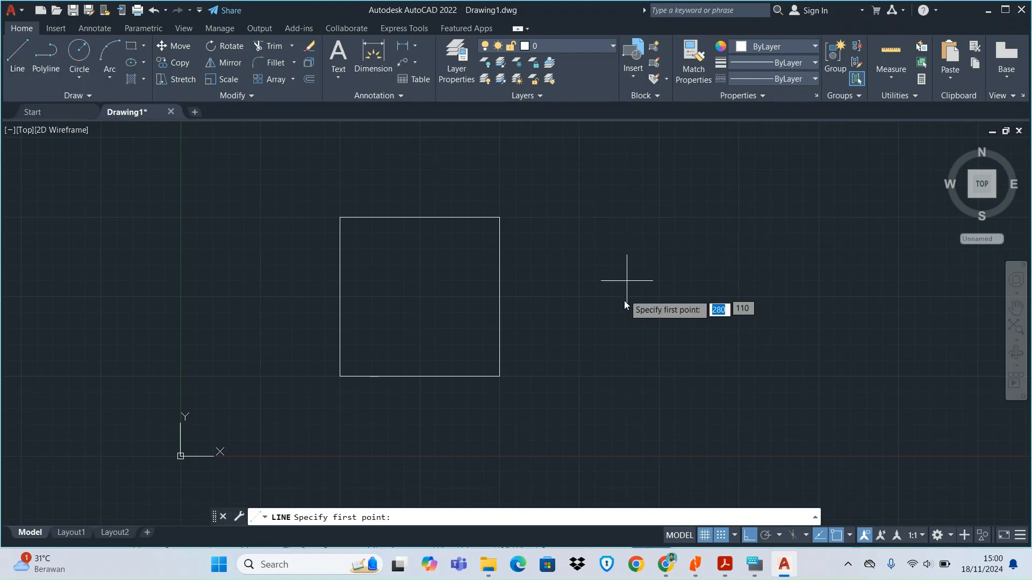
{"action": "left_click", "coordinate": [579, 376]}
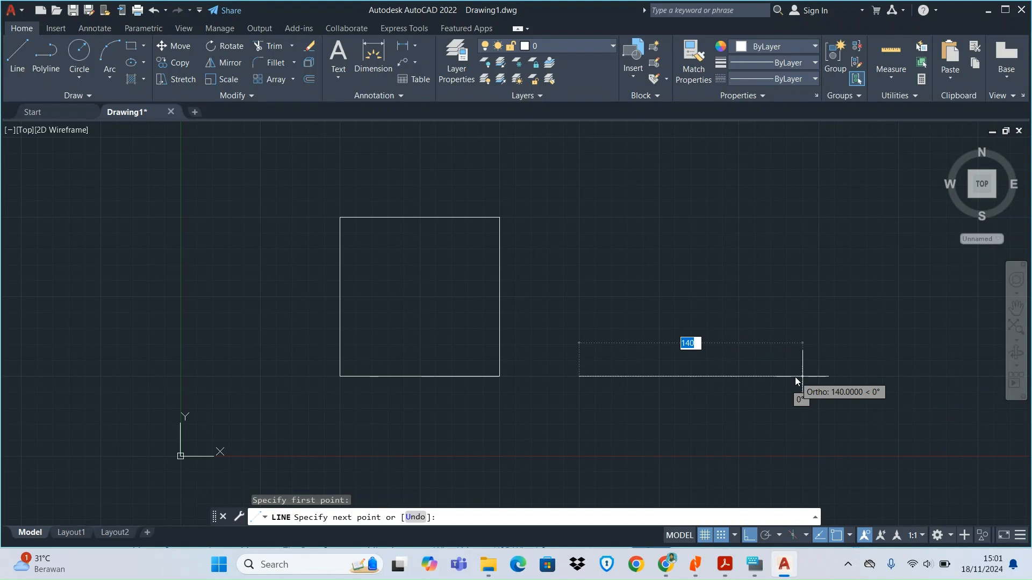
{"action": "type", "text": "1"}
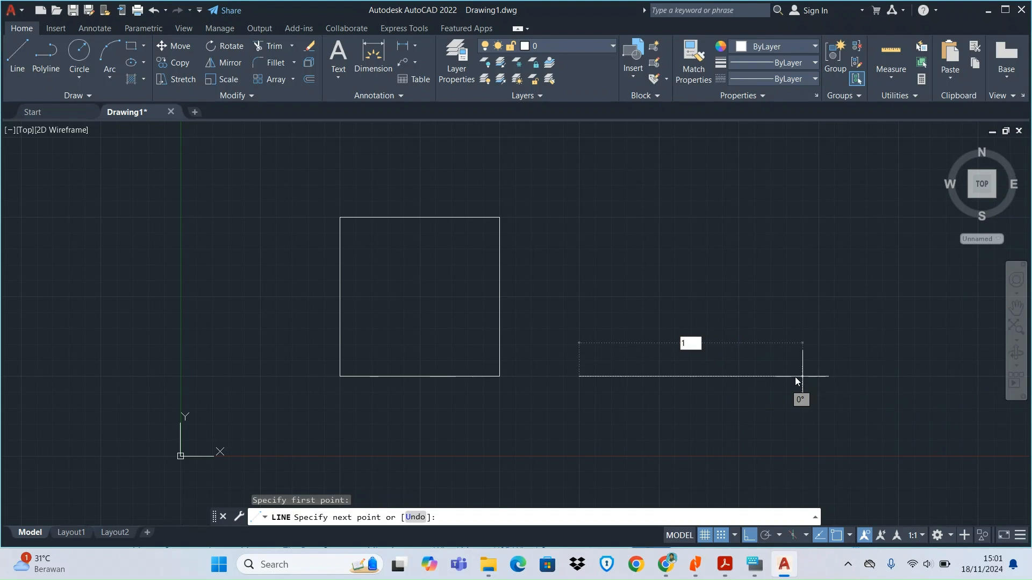
{"action": "type", "text": "00"}
{"action": "key", "text": "Return"}
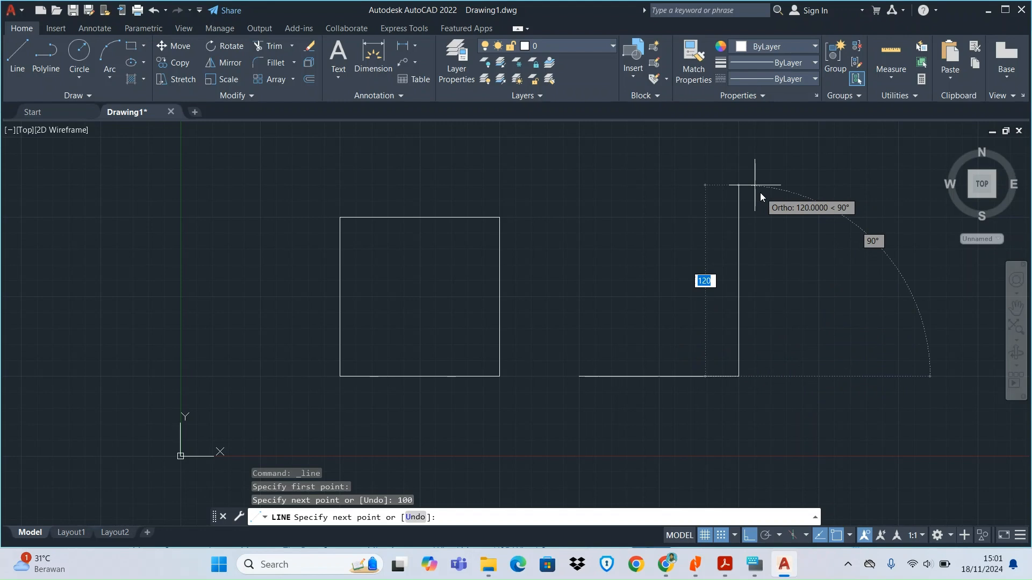
Step: Complete the second square with connected segments 100 units up, 100 left and 100 down, and end the line
{"action": "type", "text": "1"}
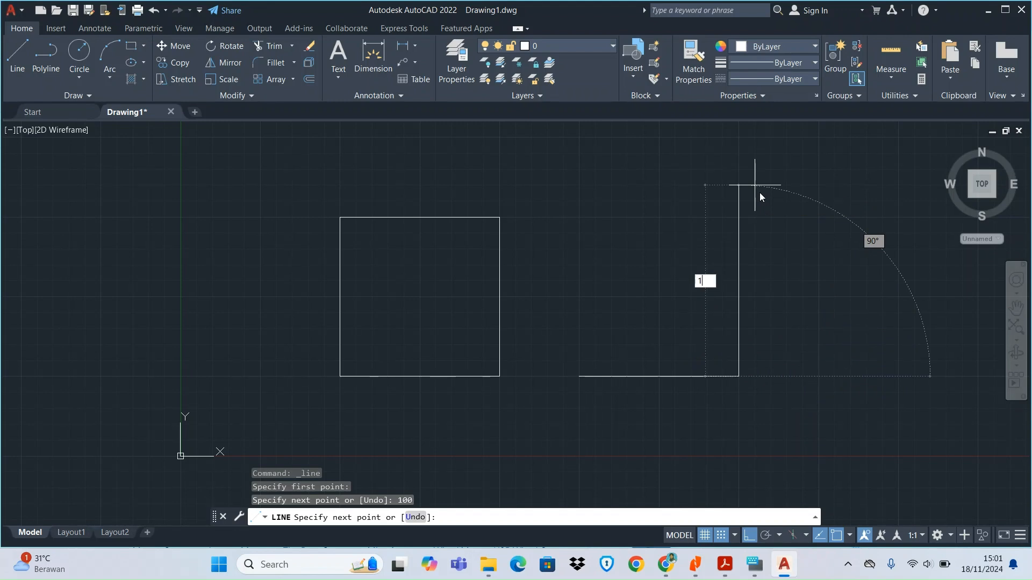
{"action": "type", "text": "00"}
{"action": "key", "text": "Return"}
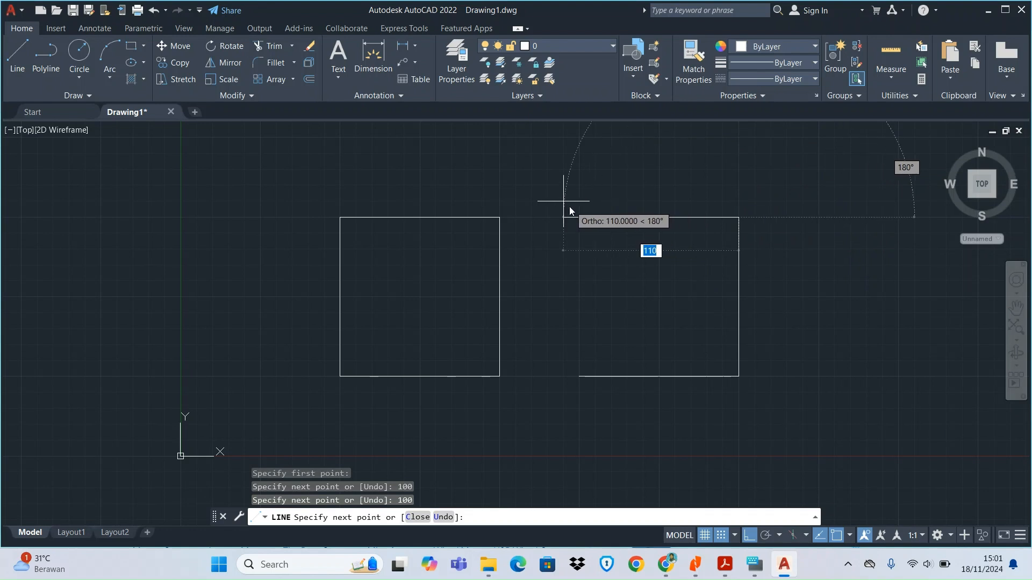
{"action": "type", "text": "100"}
{"action": "key", "text": "Return"}
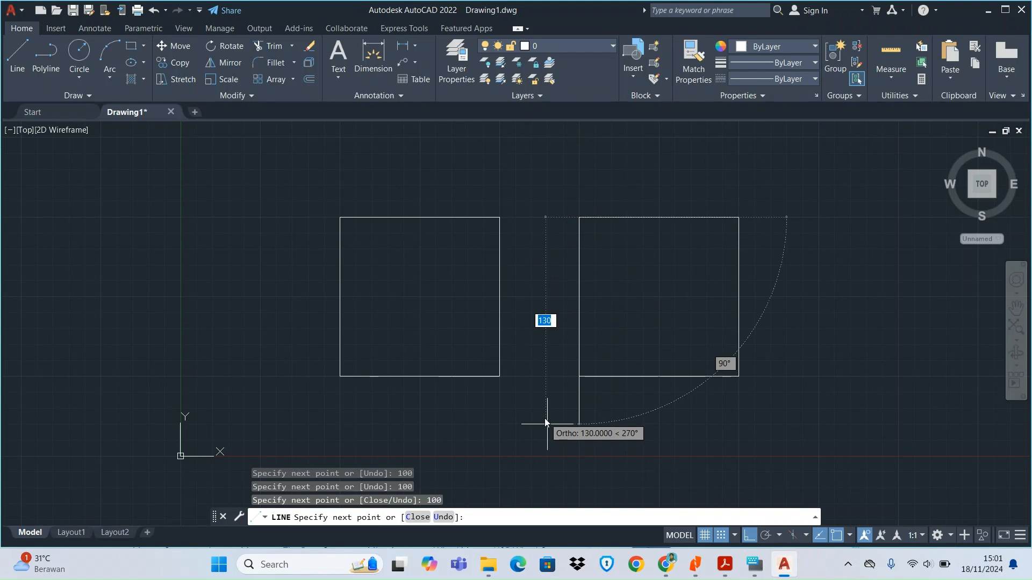
{"action": "type", "text": "100"}
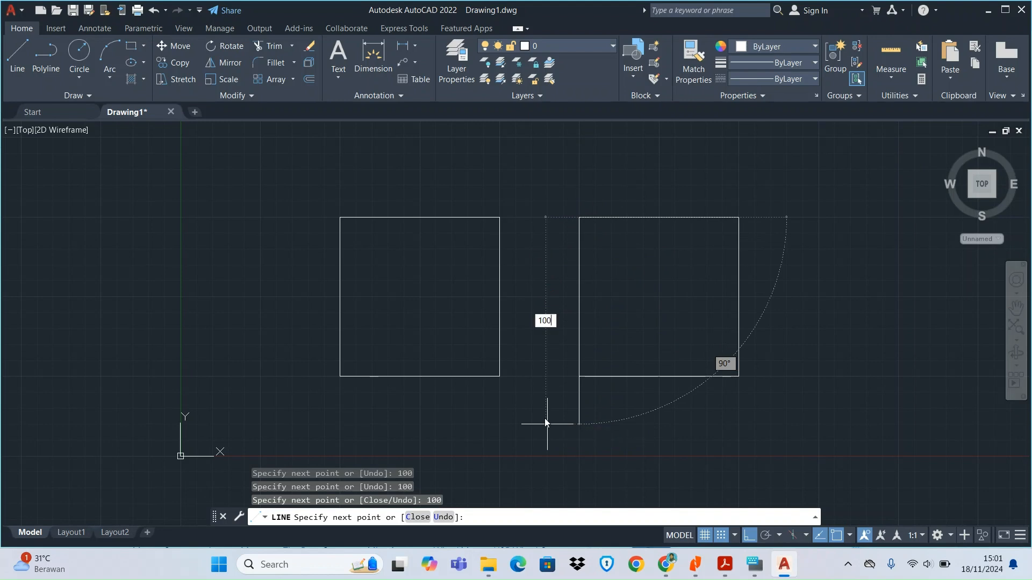
{"action": "key", "text": "Return"}
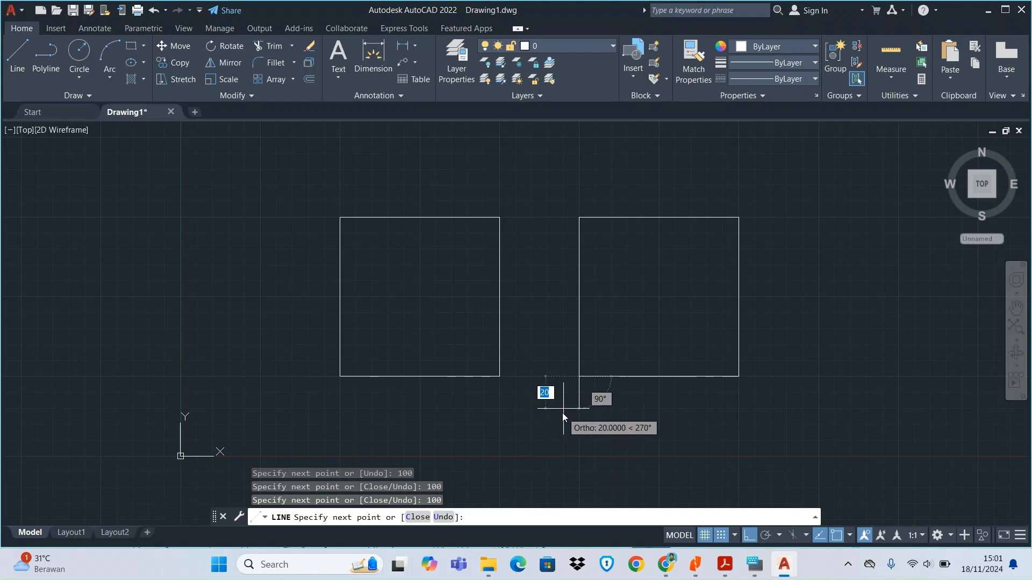
{"action": "key", "text": "Escape"}
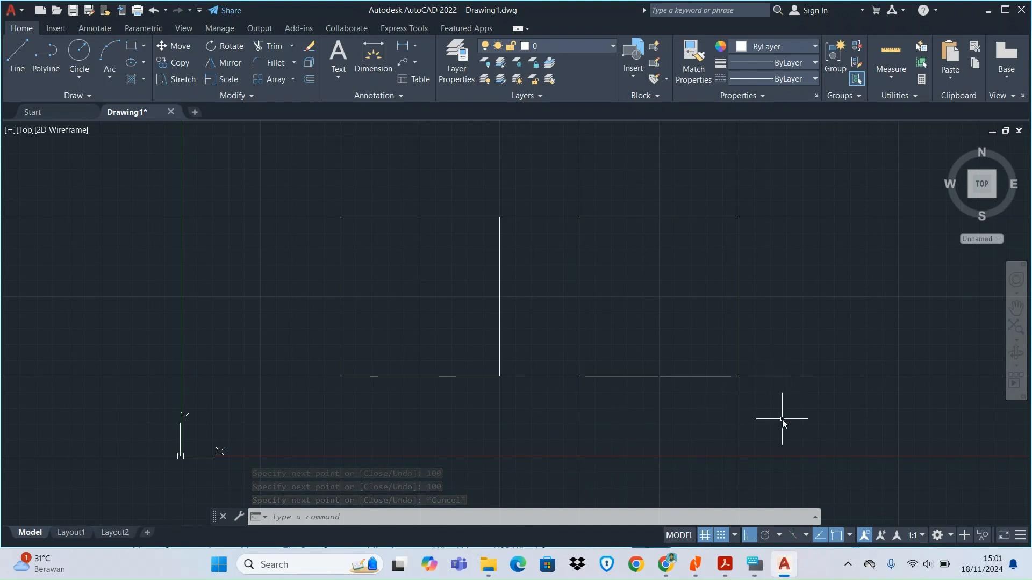
{"action": "scroll", "coordinate": [826, 401], "scroll_direction": "down", "scroll_amount": 1}
{"action": "scroll", "coordinate": [827, 402], "scroll_direction": "down", "scroll_amount": 1}
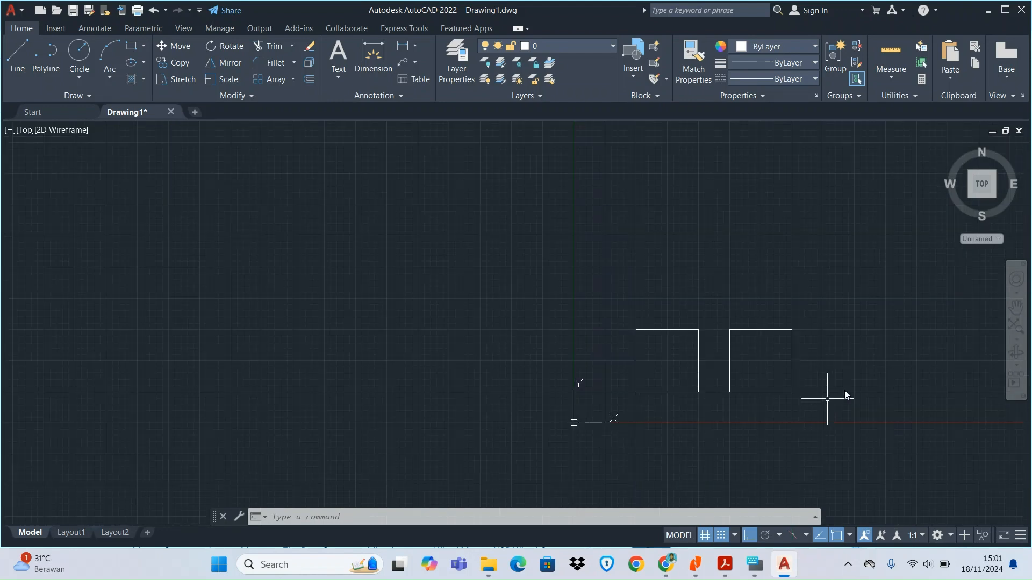
{"action": "scroll", "coordinate": [936, 389], "scroll_direction": "up", "scroll_amount": 3}
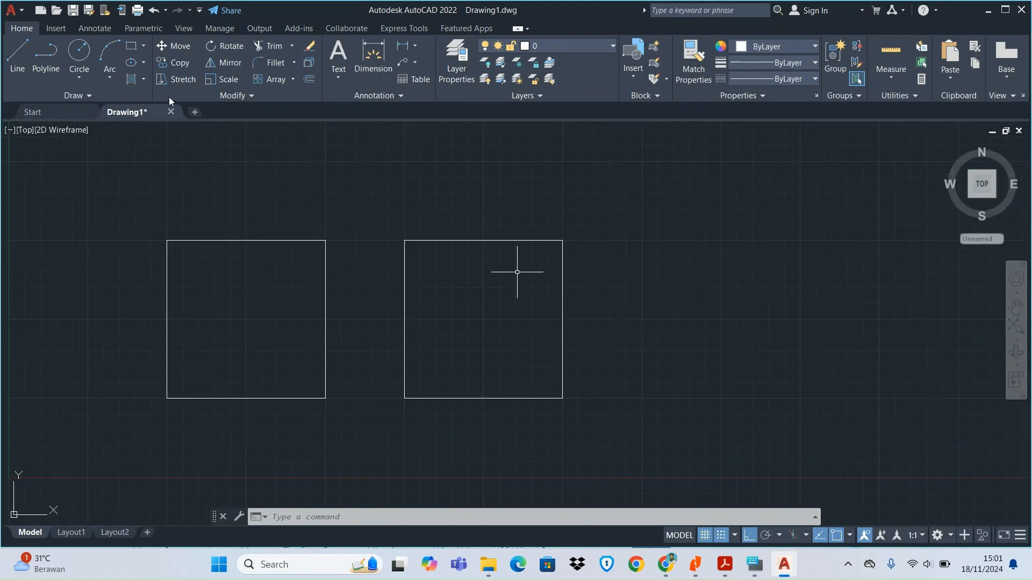
{"action": "left_click", "coordinate": [50, 64]}
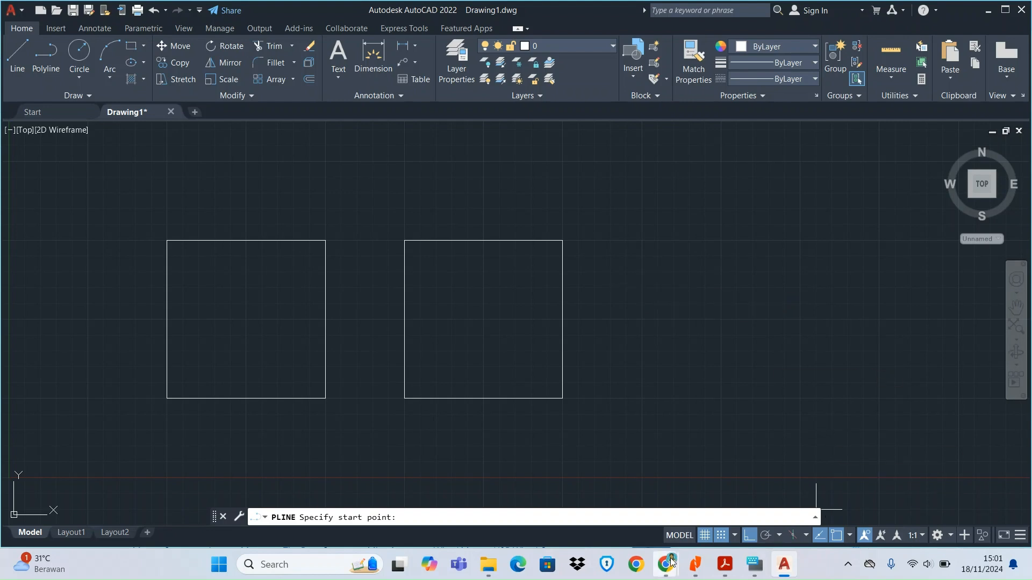
{"action": "mouse_move", "coordinate": [667, 564]}
{"action": "left_click", "coordinate": [633, 500]}
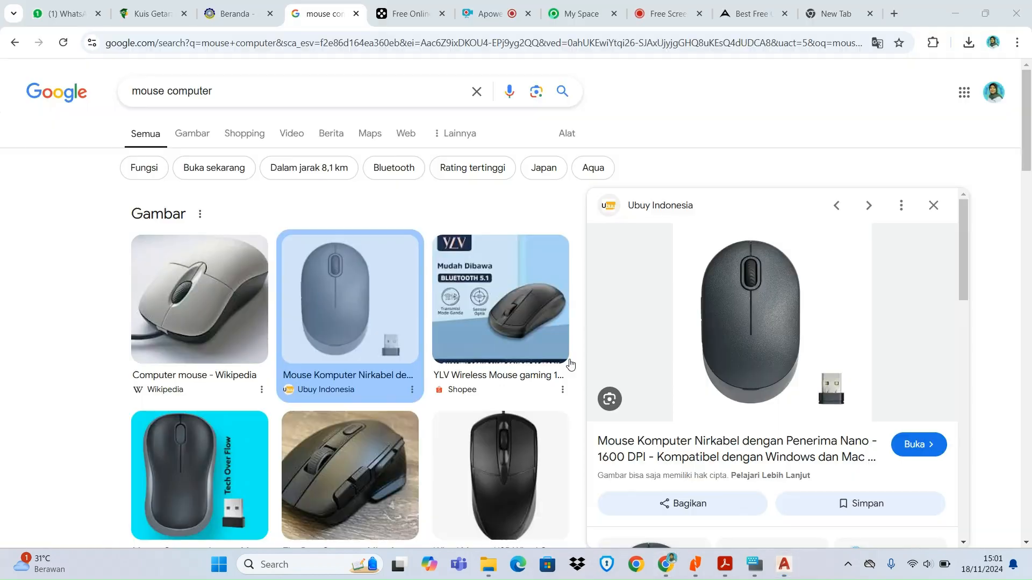
{"action": "left_click", "coordinate": [488, 8]}
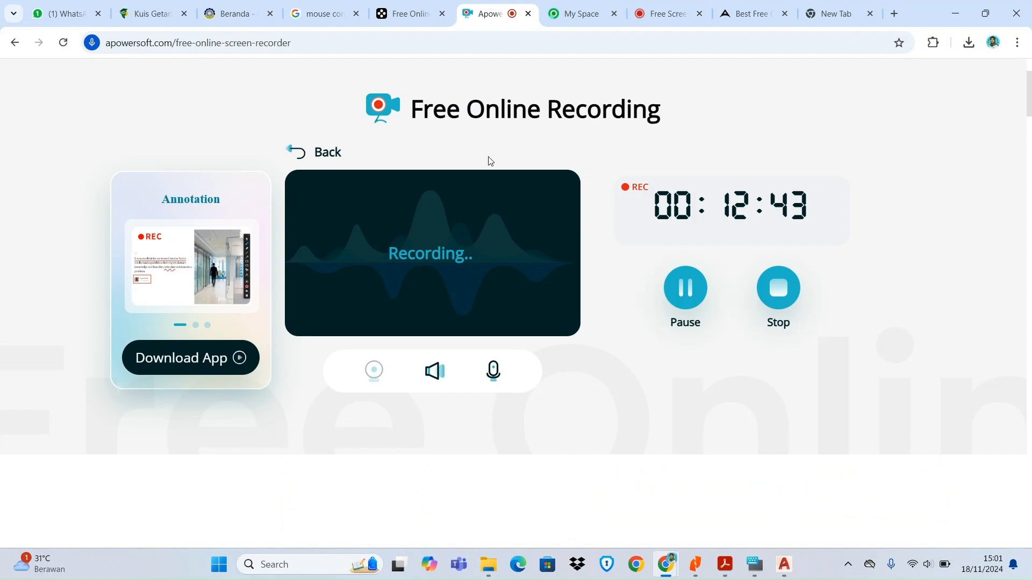
{"action": "left_click", "coordinate": [790, 564]}
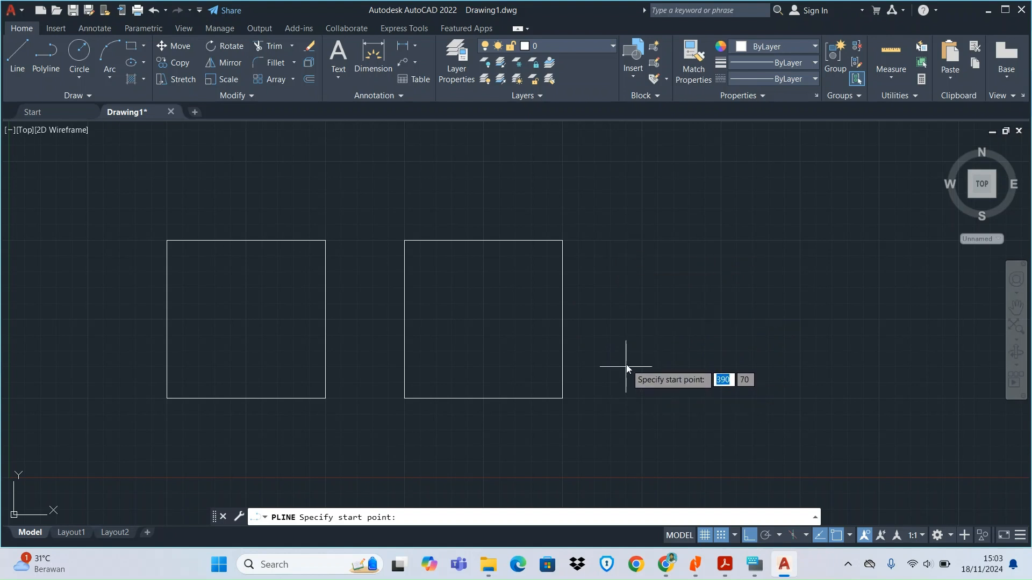
Step: Draw a third square as a polyline starting 50 units right of the second square, with segments 100 units right, up, left and down
{"action": "left_click", "coordinate": [46, 67]}
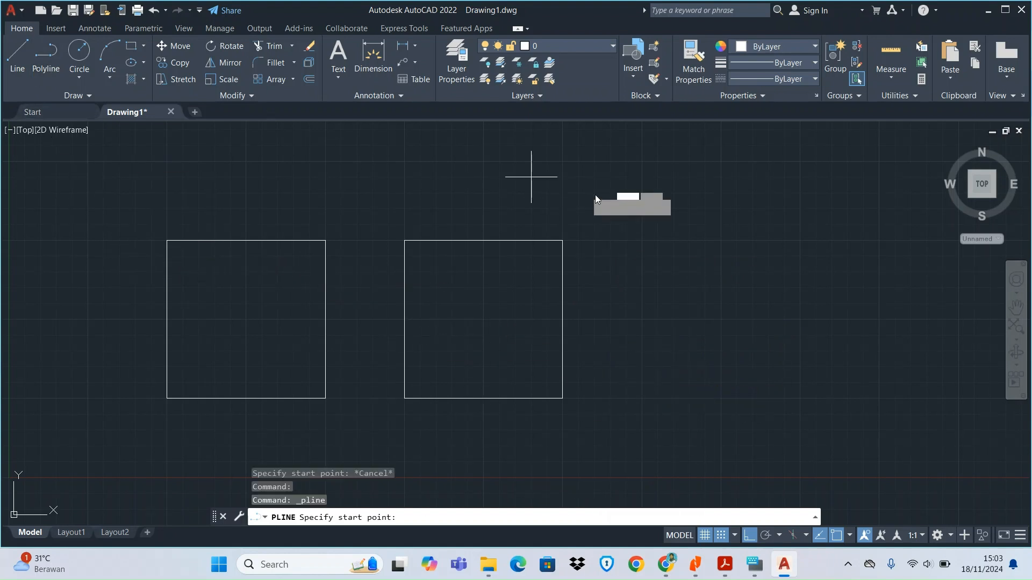
{"action": "left_click", "coordinate": [641, 398]}
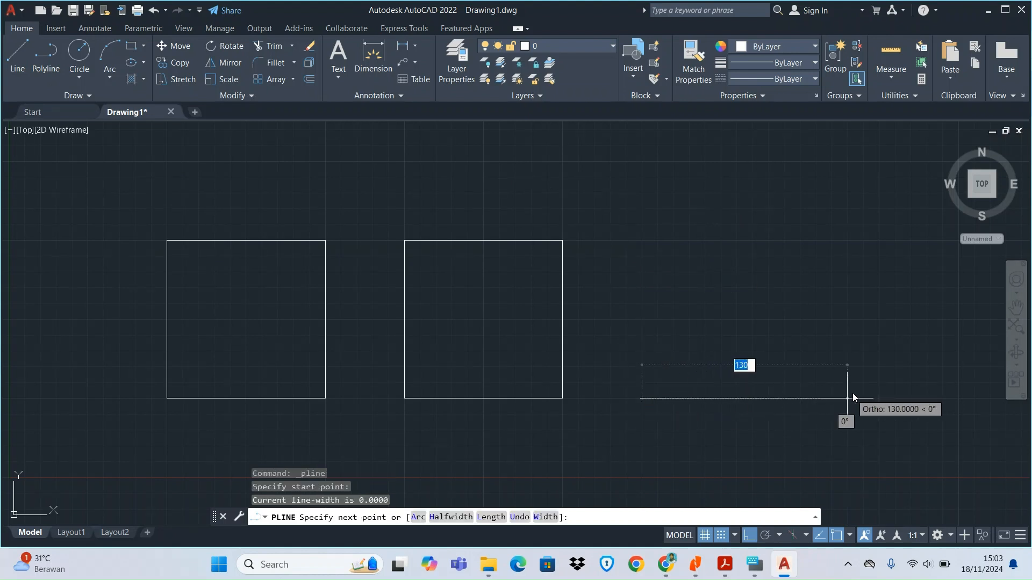
{"action": "type", "text": "100"}
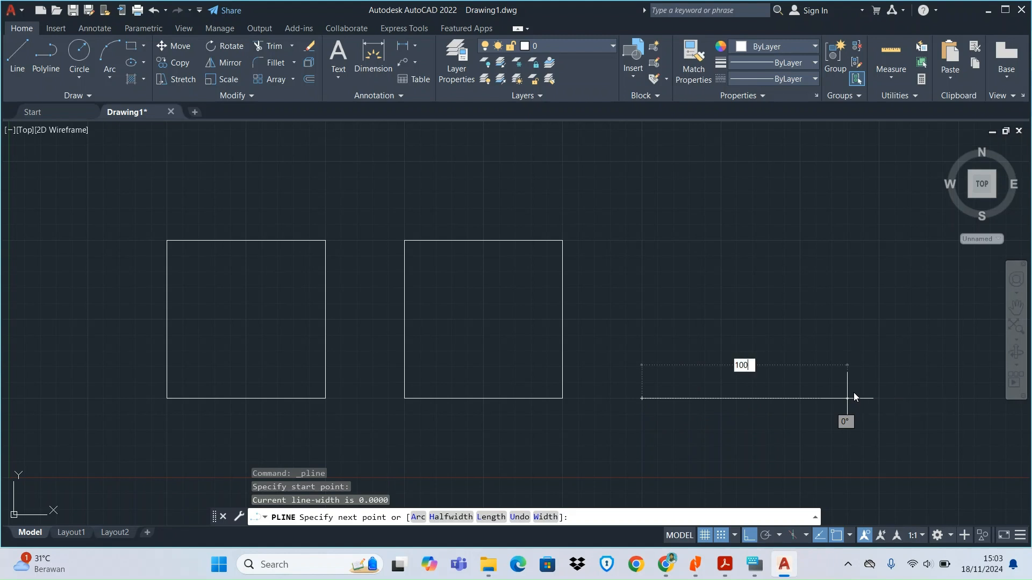
{"action": "key", "text": "Return"}
{"action": "type", "text": "100"}
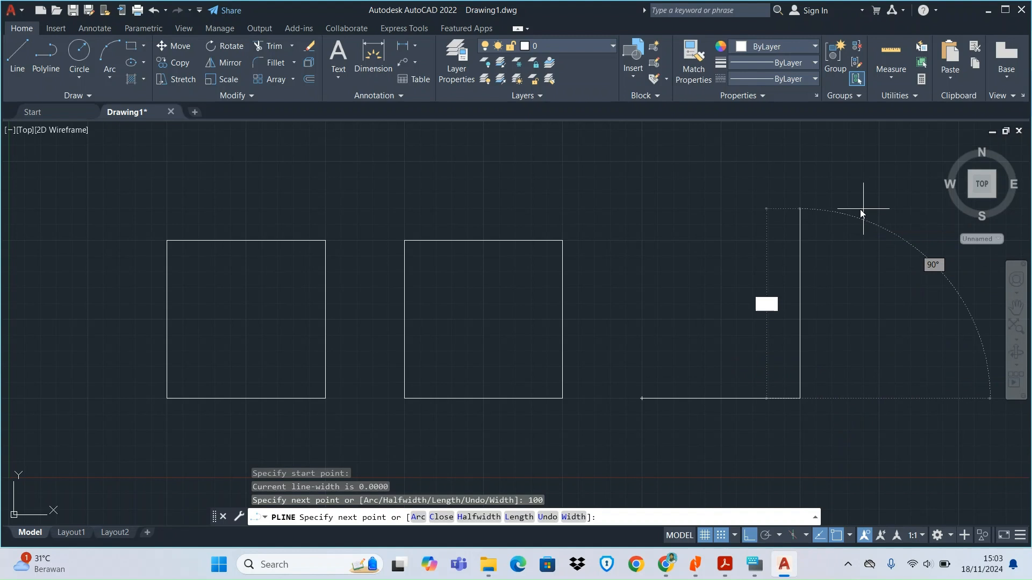
{"action": "key", "text": "Return"}
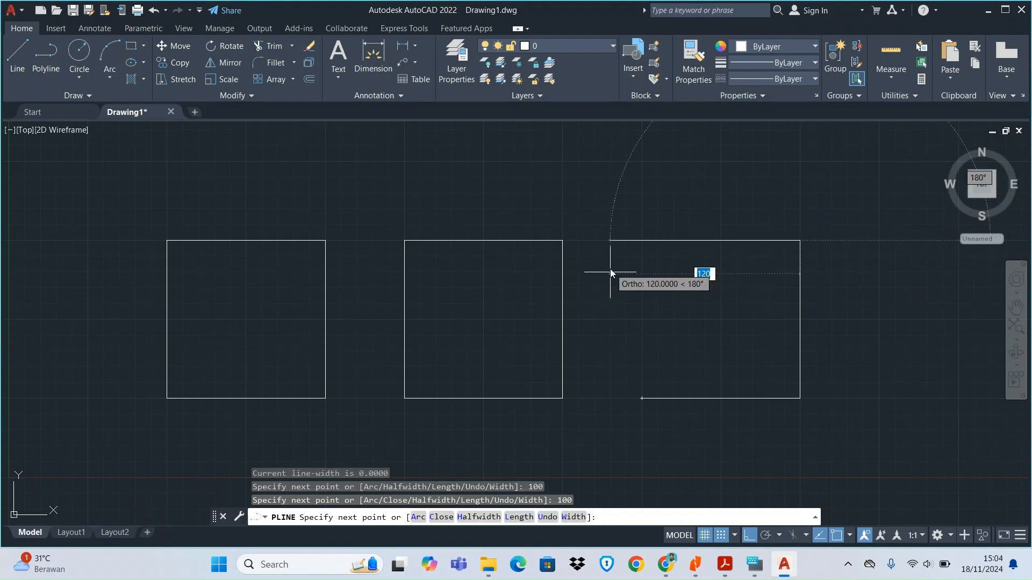
{"action": "type", "text": "100"}
{"action": "key", "text": "Return"}
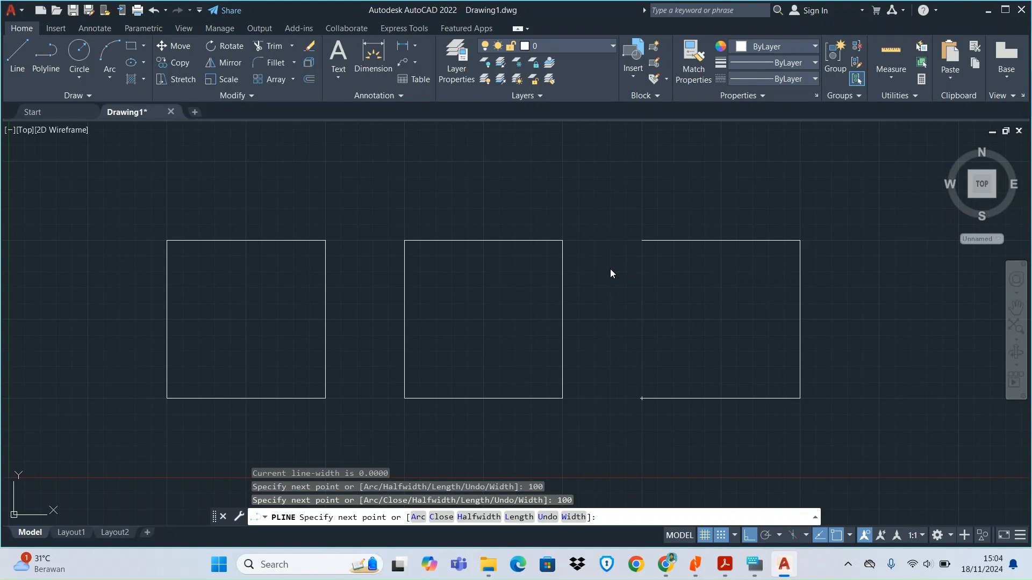
{"action": "type", "text": "100"}
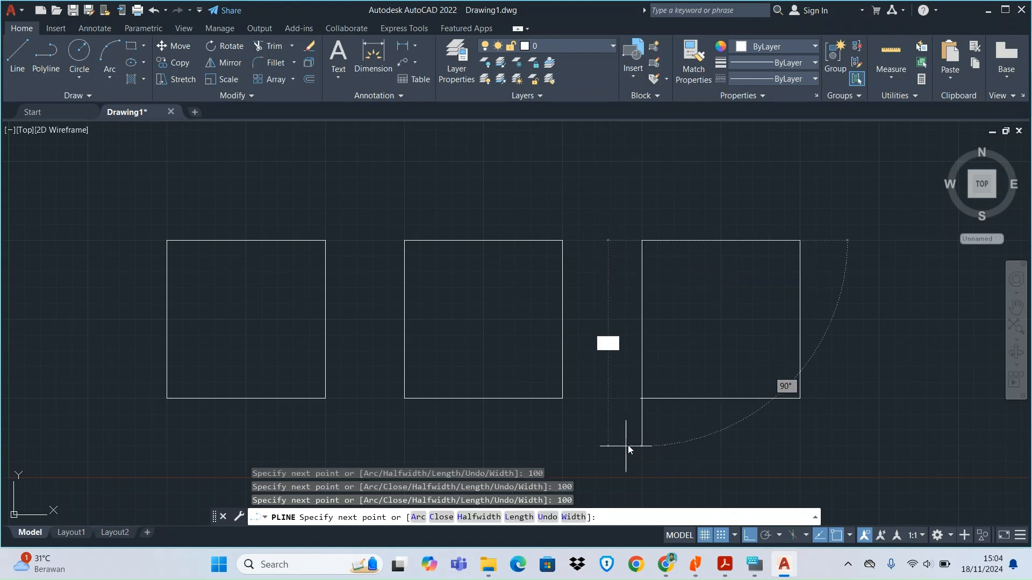
{"action": "key", "text": "Escape"}
{"action": "key", "text": "Escape"}
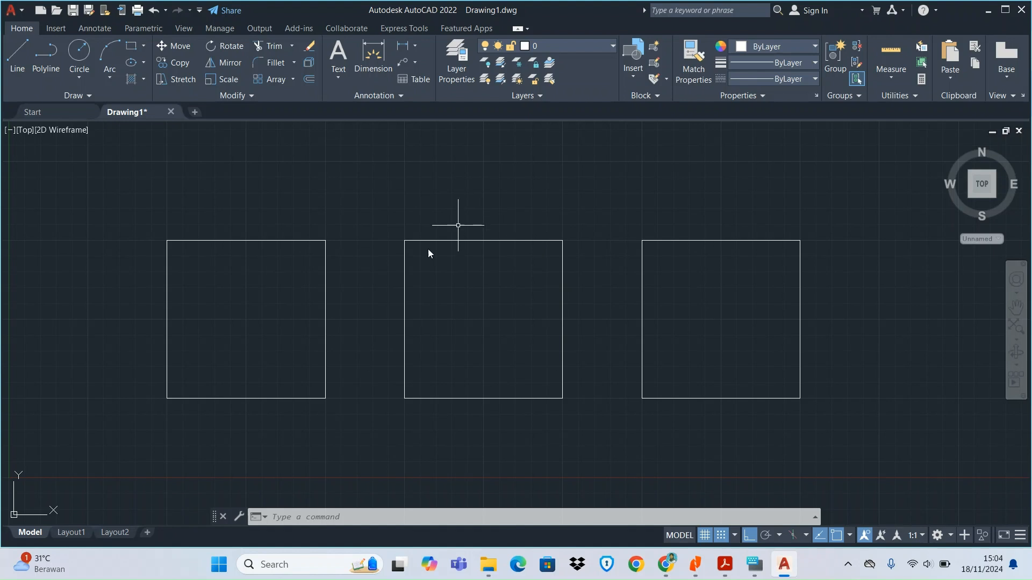
Step: Select the middle square's four lines one by one, clear them, and select the polyline square to compare how each is selected
{"action": "left_click", "coordinate": [510, 241]}
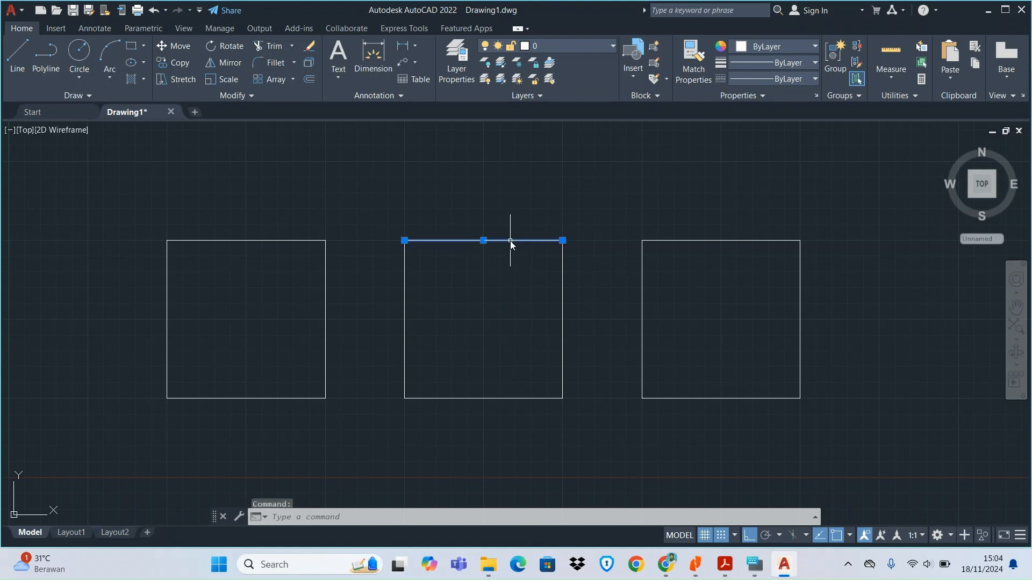
{"action": "left_click", "coordinate": [562, 338]}
{"action": "left_click", "coordinate": [507, 399]}
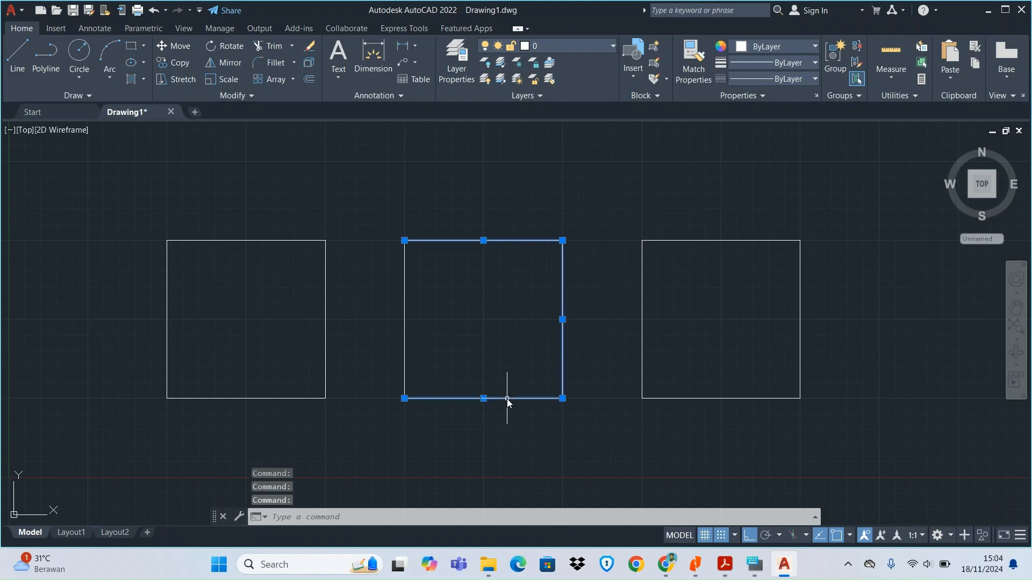
{"action": "left_click", "coordinate": [404, 334]}
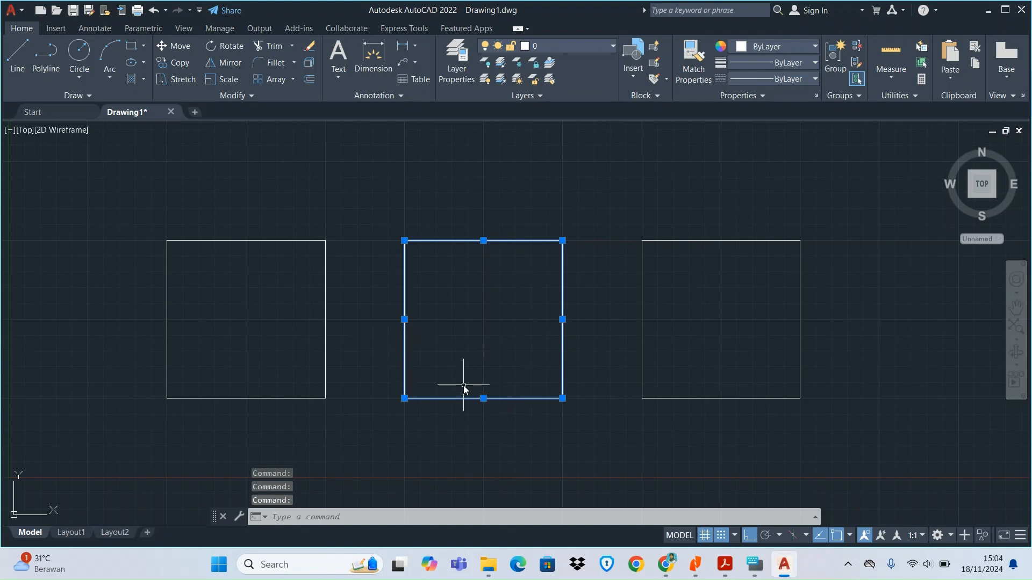
{"action": "key", "text": "Escape"}
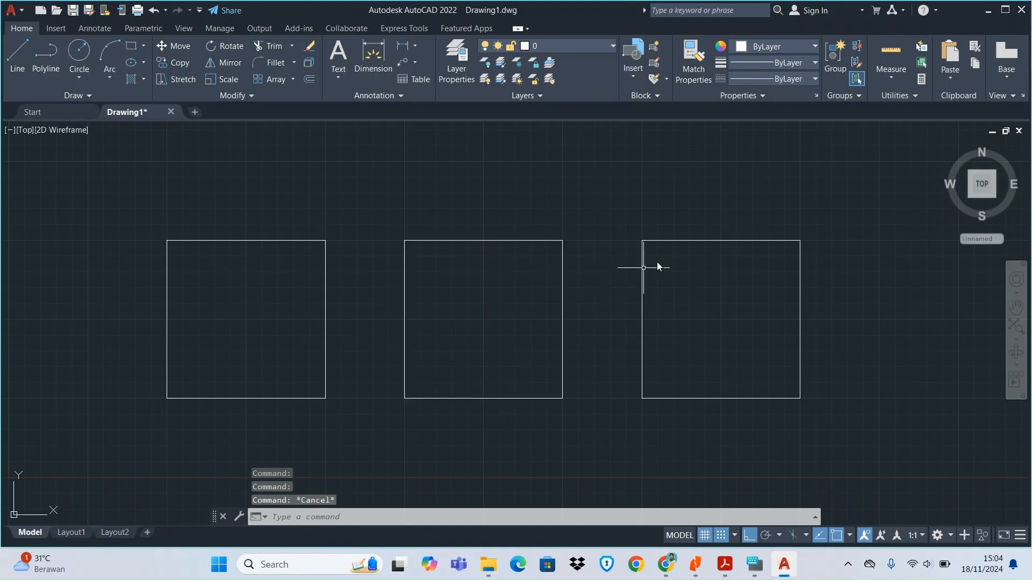
{"action": "left_click", "coordinate": [708, 241]}
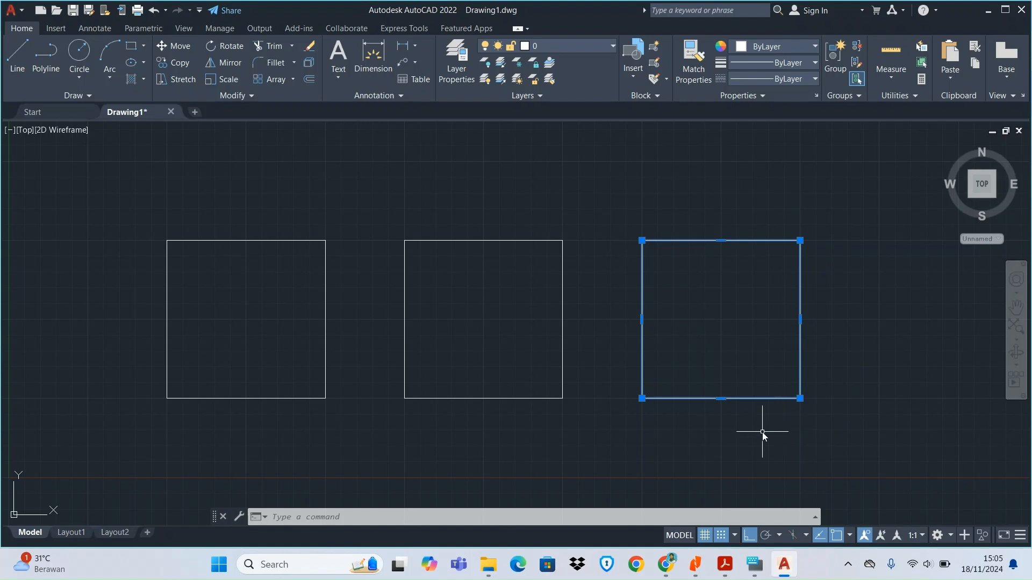
{"action": "key", "text": "Escape"}
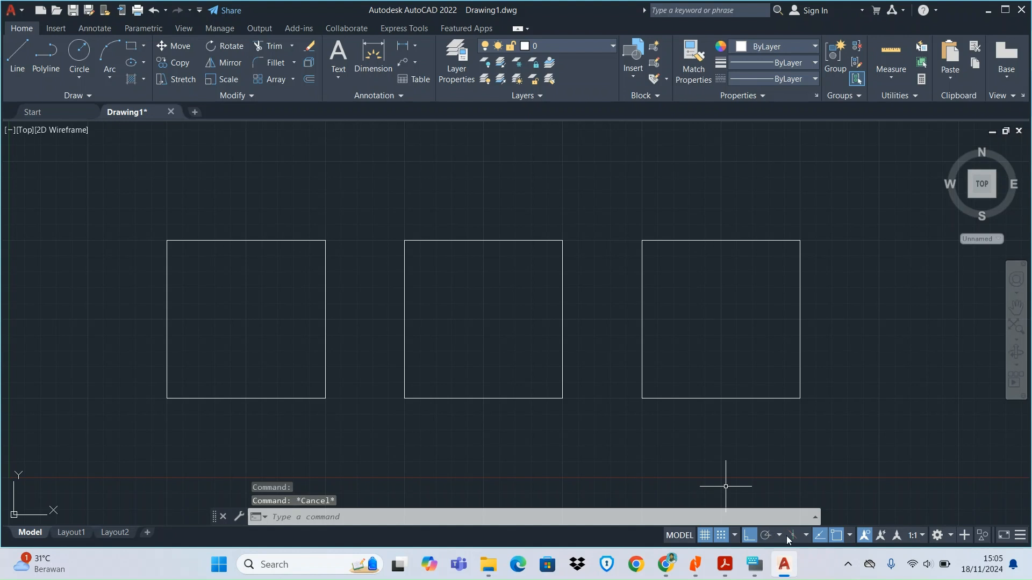
Step: Examine the object snap modes and preview the Endpoint snap on the polyline square's upper corners with the Line command, without drawing
{"action": "left_click", "coordinate": [849, 536]}
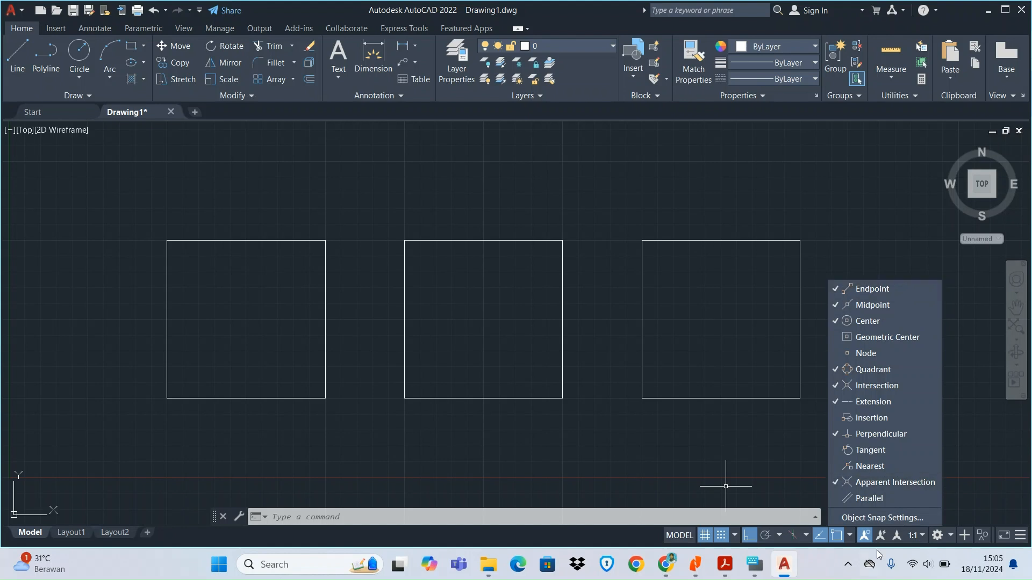
{"action": "left_click", "coordinate": [838, 537]}
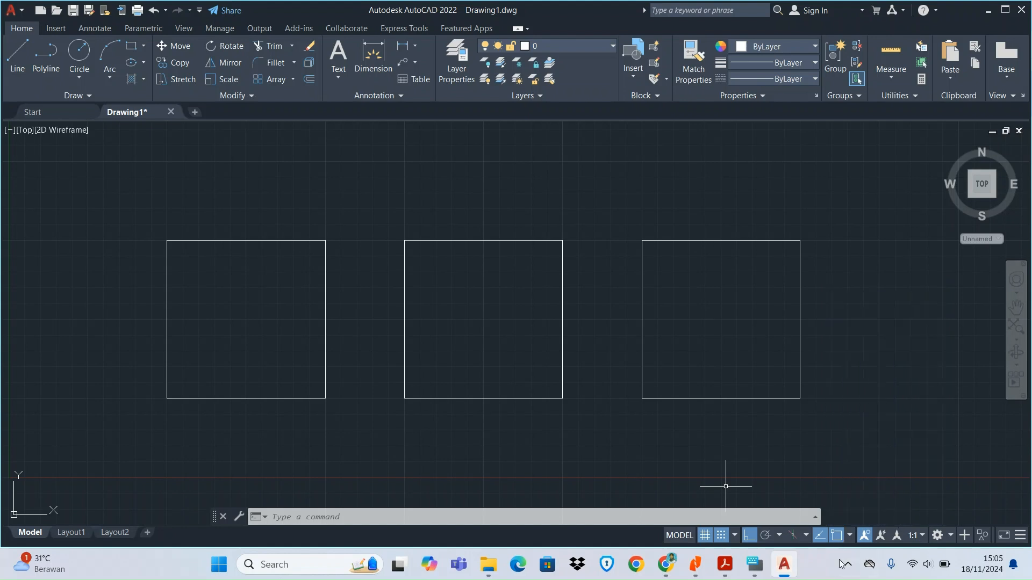
{"action": "left_click", "coordinate": [21, 49]}
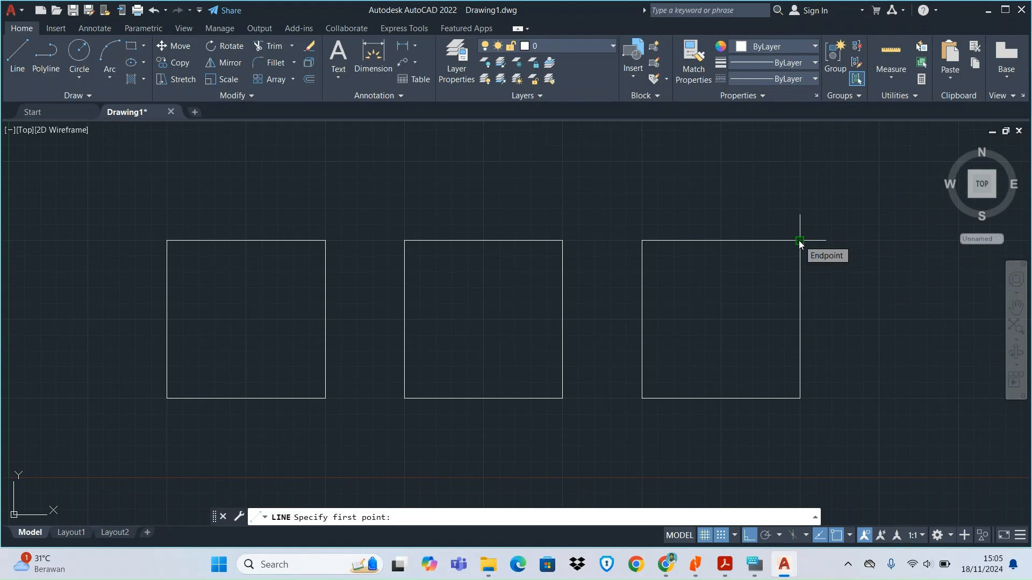
{"action": "left_click", "coordinate": [848, 536]}
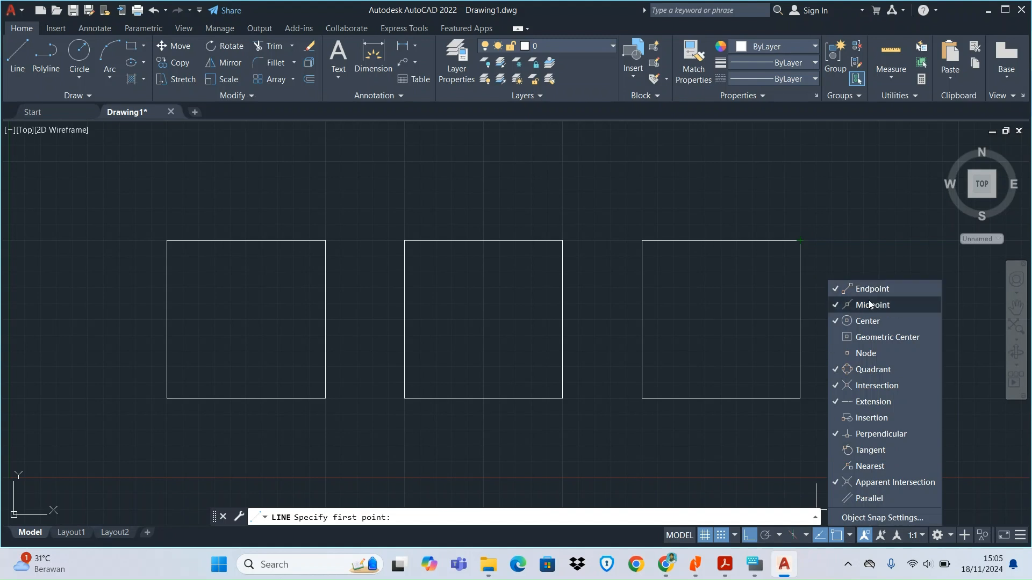
{"action": "left_click", "coordinate": [849, 536]}
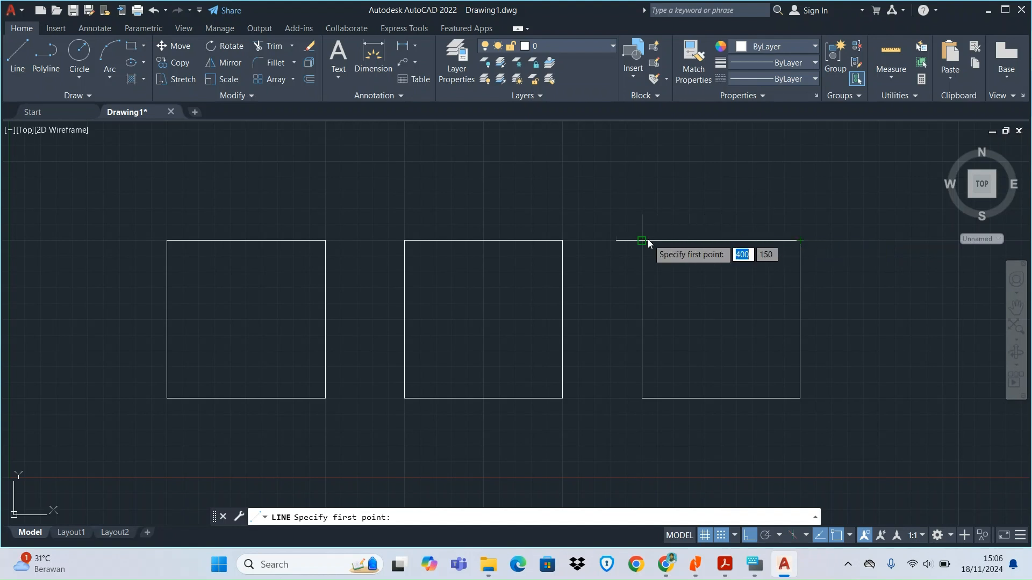
{"action": "left_click", "coordinate": [850, 536]}
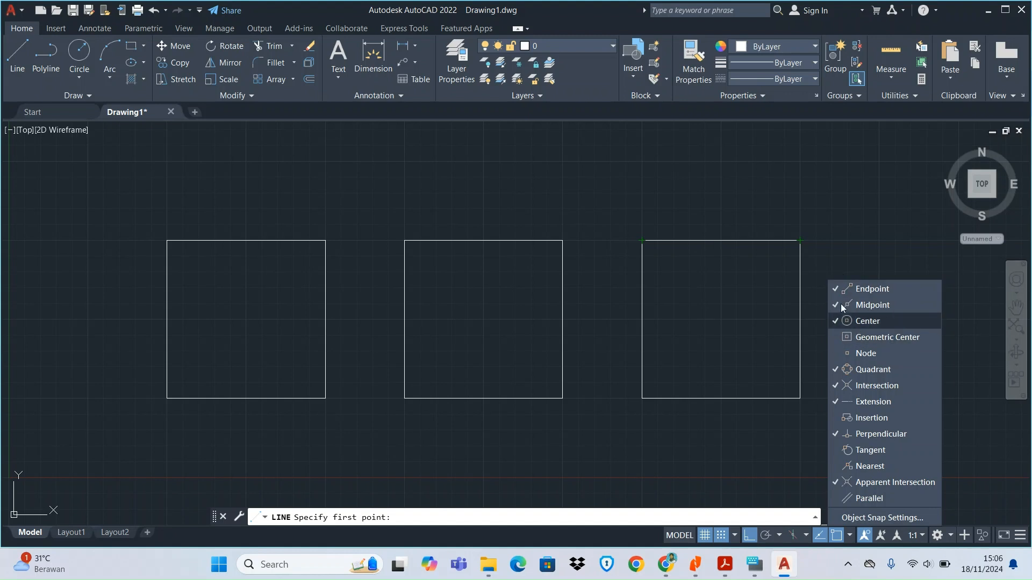
{"action": "left_click", "coordinate": [849, 534]}
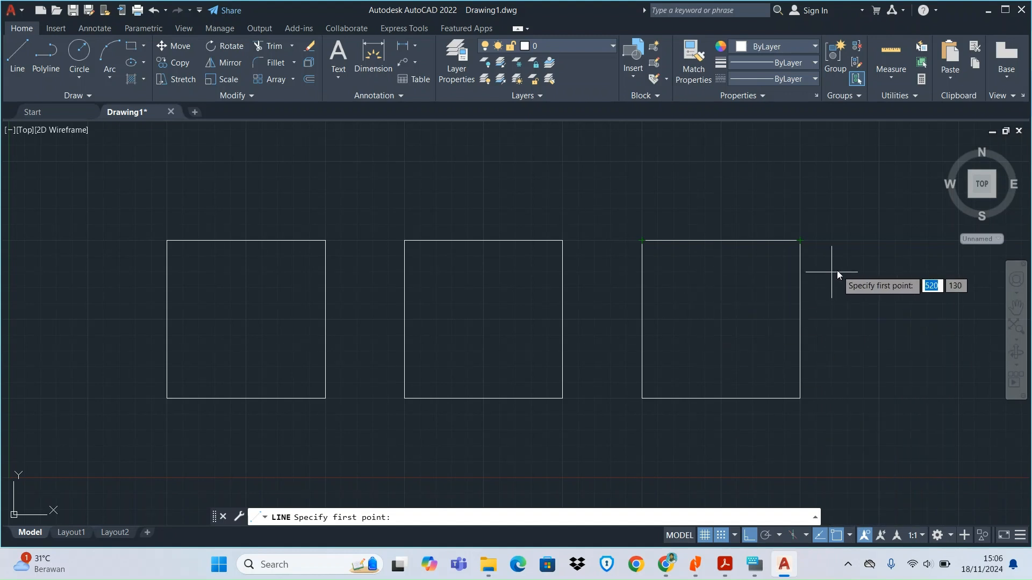
{"action": "key", "text": "Escape"}
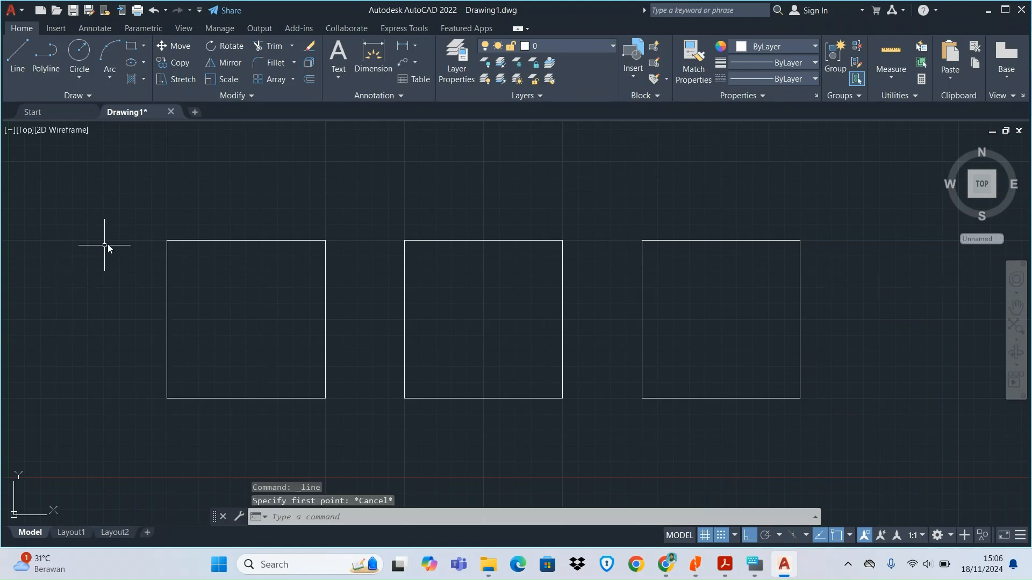
Step: Draw a right triangle from 50 units above the first square's upper-right corner: 100 units left, 100 up, and back to the start endpoint
{"action": "scroll", "coordinate": [515, 354], "scroll_direction": "down", "scroll_amount": 2}
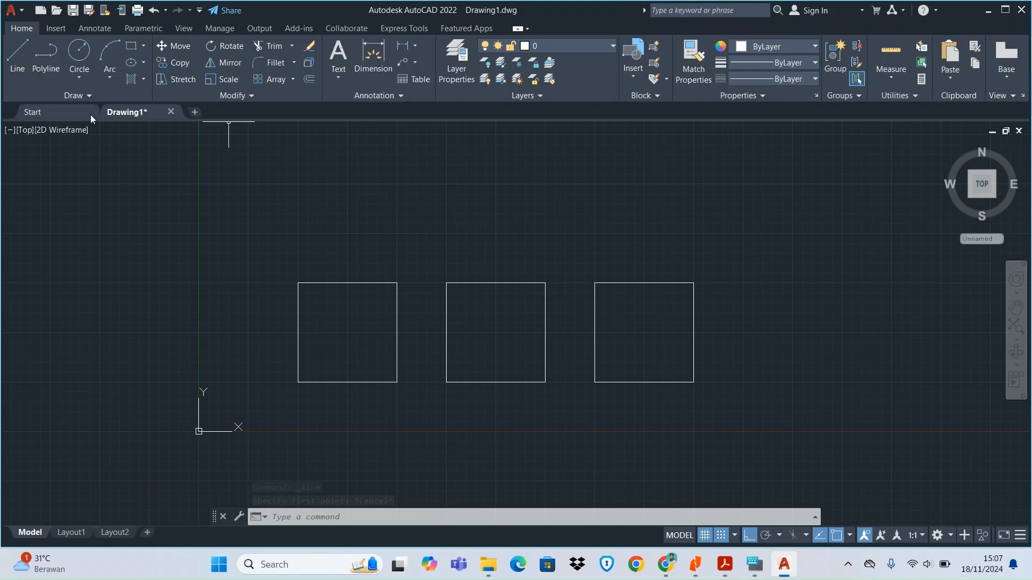
{"action": "scroll", "coordinate": [608, 386], "scroll_direction": "down", "scroll_amount": 2}
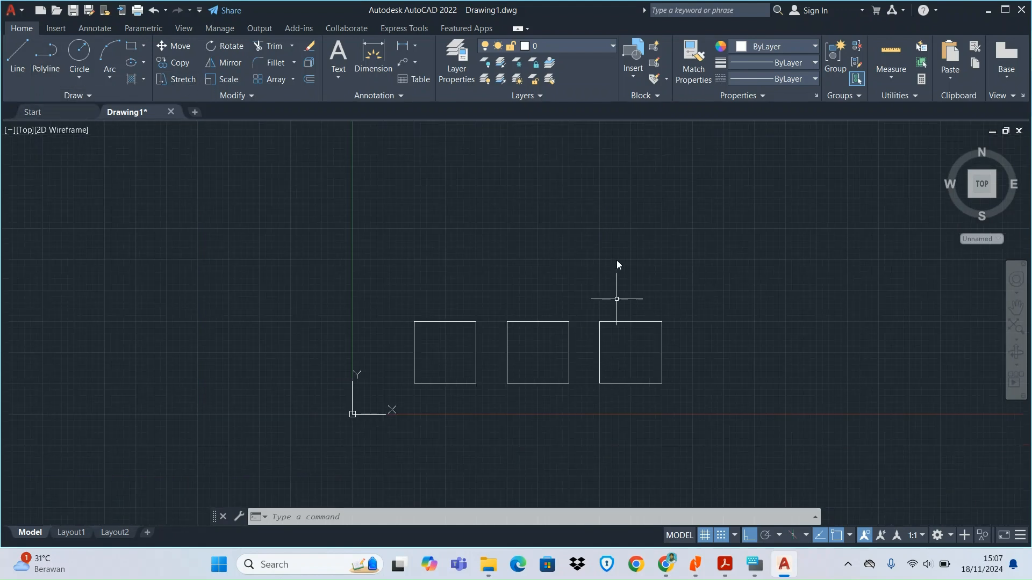
{"action": "scroll", "coordinate": [620, 258], "scroll_direction": "up", "scroll_amount": 2}
{"action": "scroll", "coordinate": [620, 258], "scroll_direction": "up", "scroll_amount": 2}
{"action": "scroll", "coordinate": [618, 258], "scroll_direction": "down", "scroll_amount": 2}
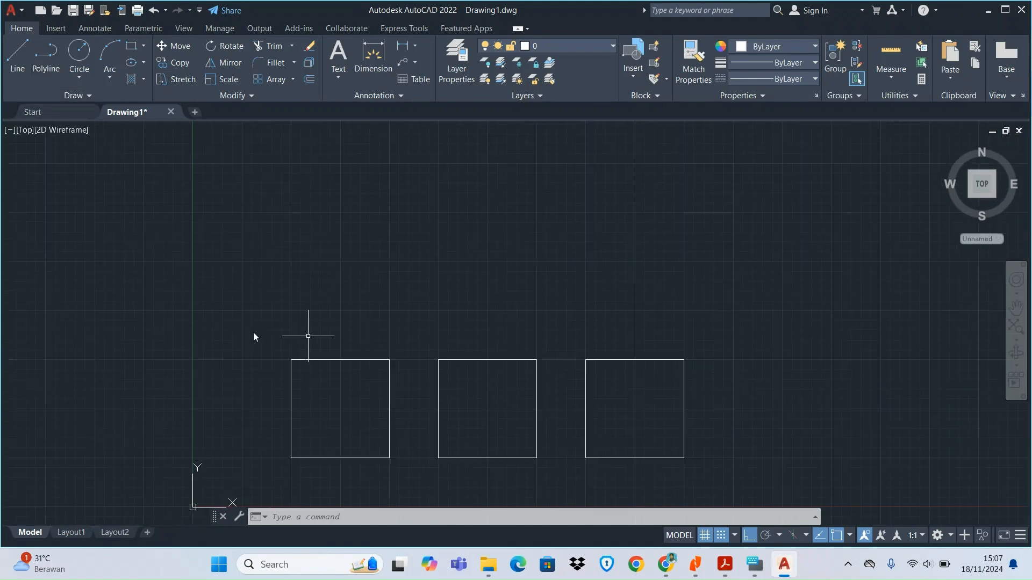
{"action": "left_click", "coordinate": [16, 58]}
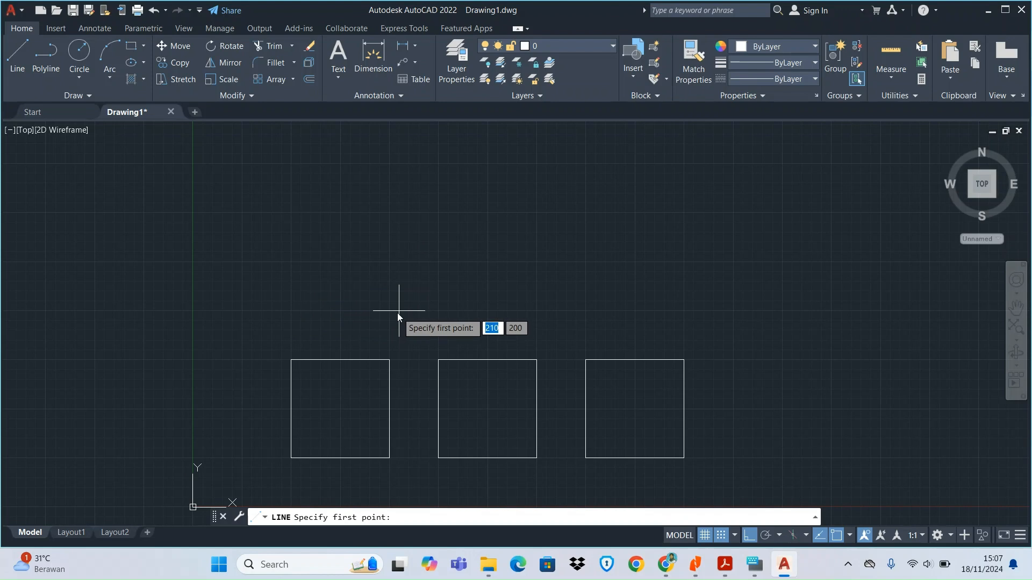
{"action": "left_click", "coordinate": [387, 311]}
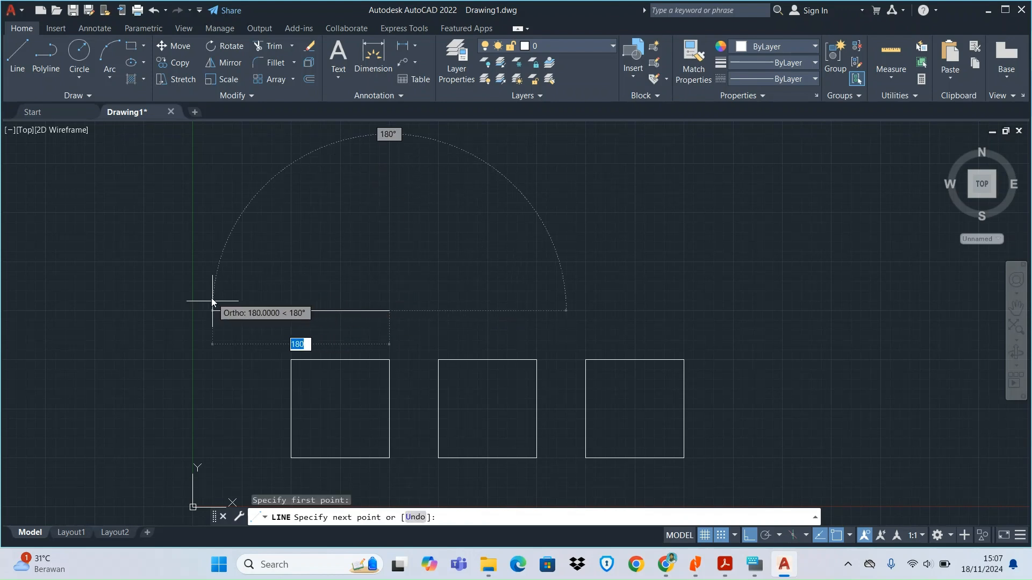
{"action": "type", "text": "1"}
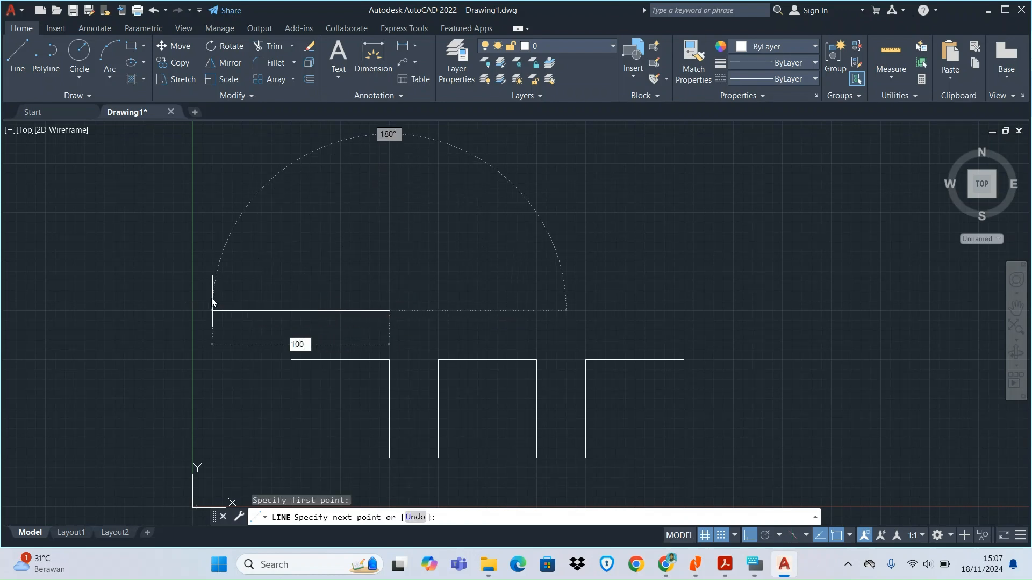
{"action": "type", "text": "00"}
{"action": "key", "text": "Return"}
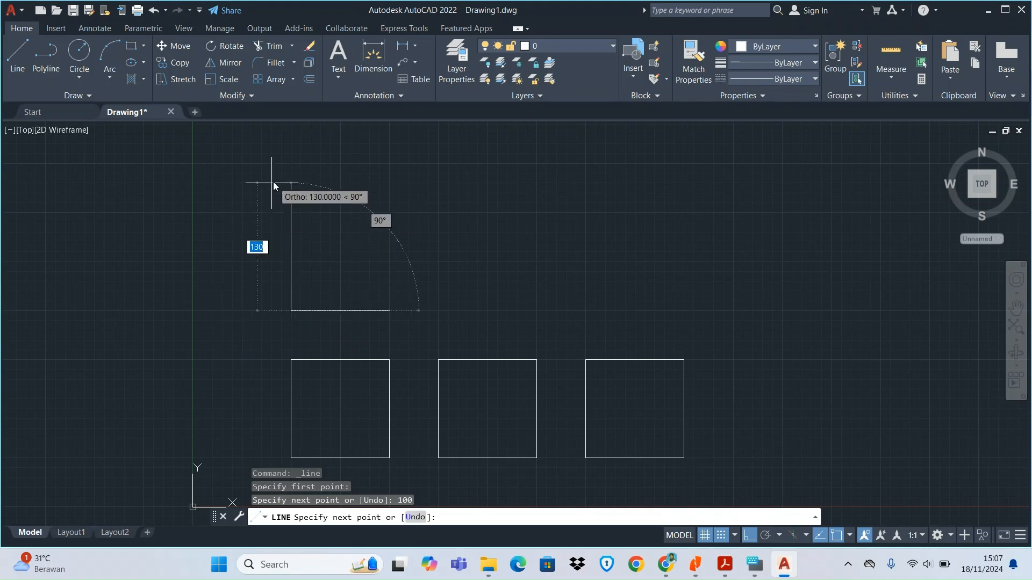
{"action": "type", "text": "100"}
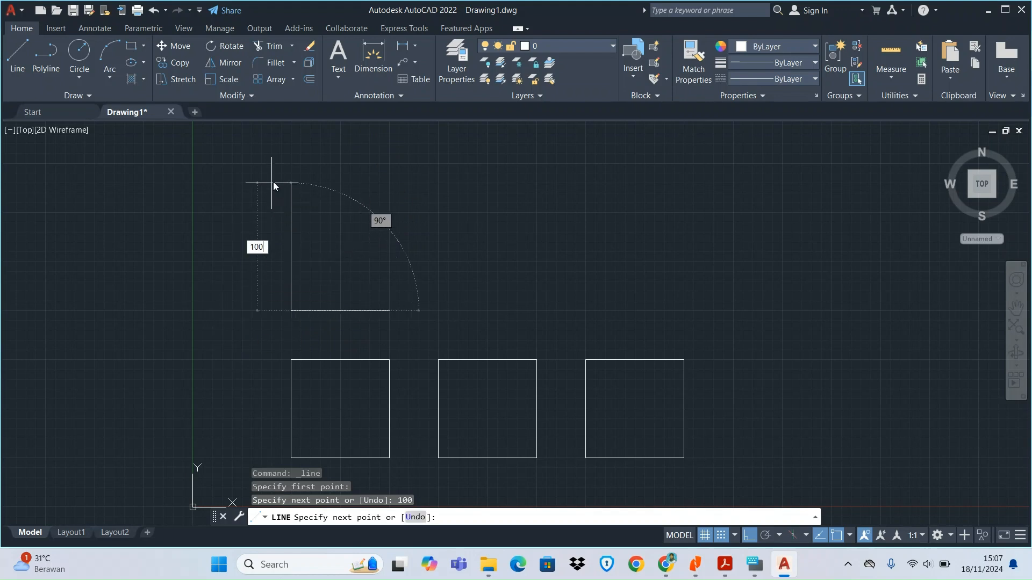
{"action": "key", "text": "Return"}
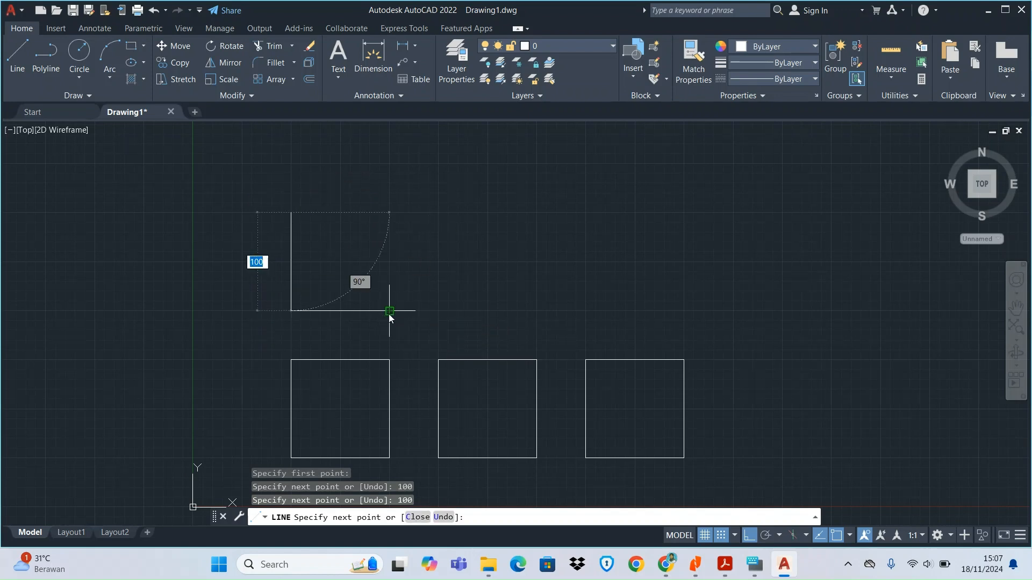
{"action": "left_click", "coordinate": [389, 311]}
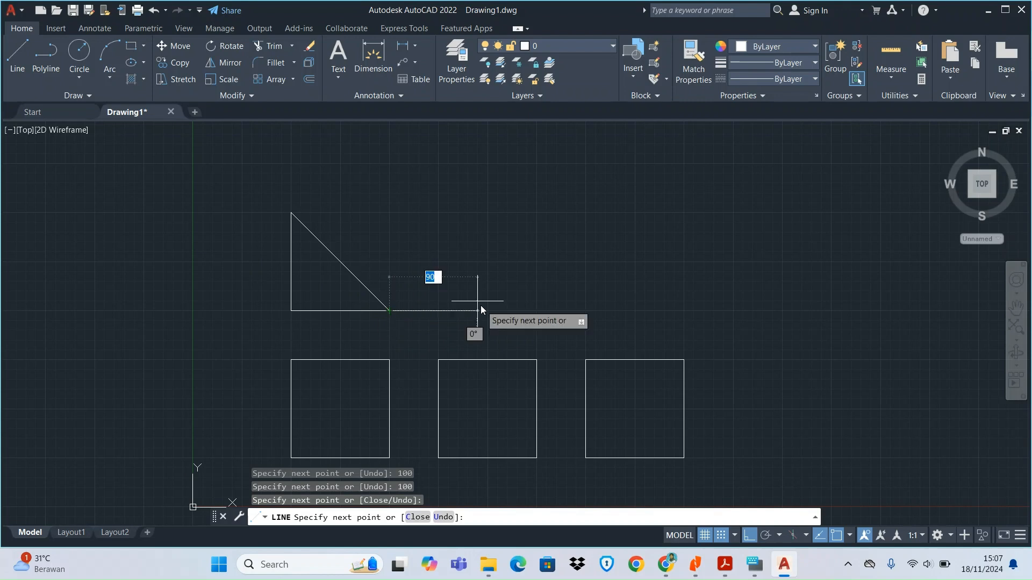
{"action": "key", "text": "Return"}
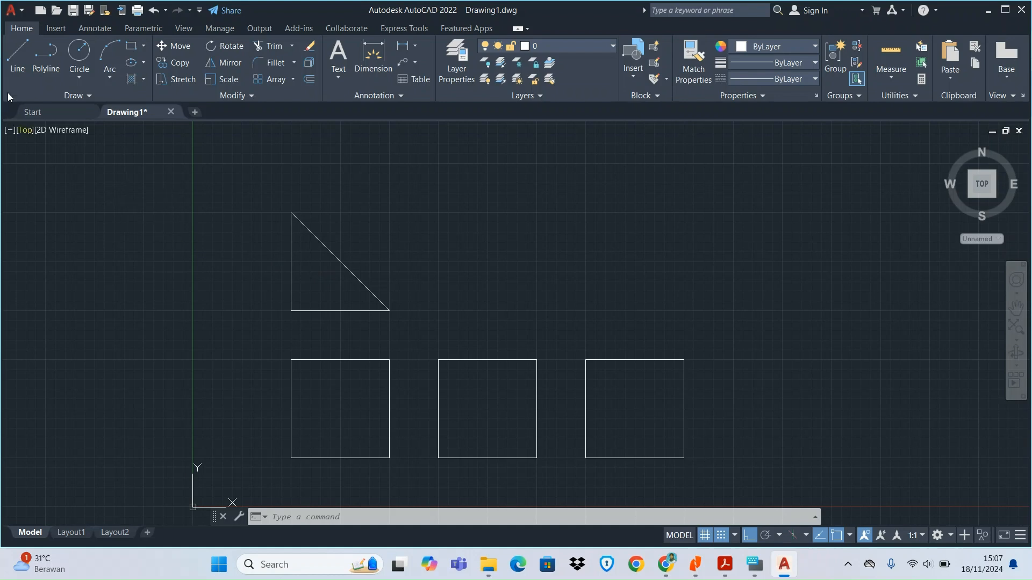
Step: Draw a 100-unit horizontal base line starting 50 units to the right of the right triangle's lower-right corner
{"action": "left_click", "coordinate": [9, 76]}
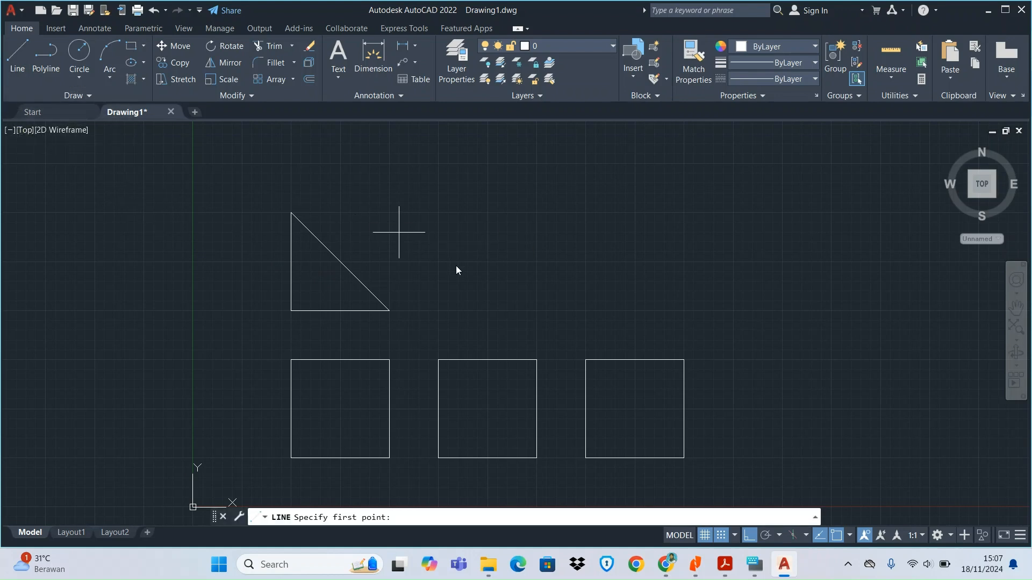
{"action": "left_click", "coordinate": [438, 311]}
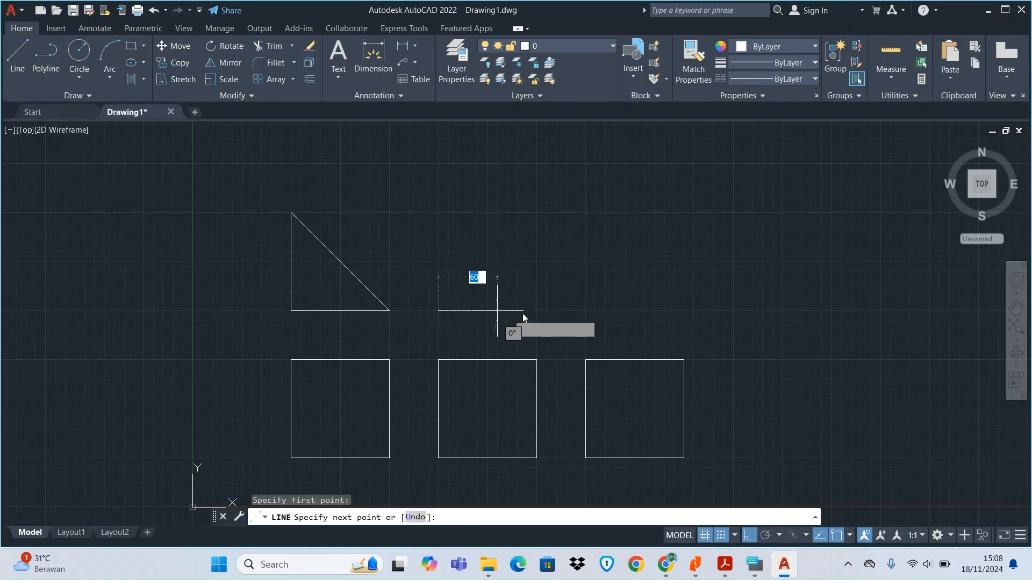
{"action": "left_click", "coordinate": [540, 310]}
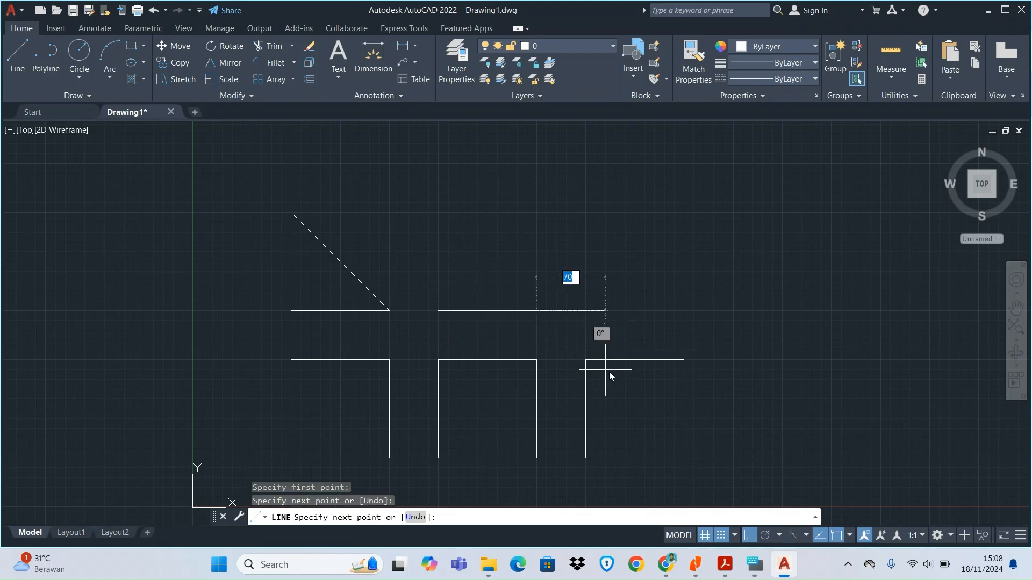
{"action": "key", "text": "Return"}
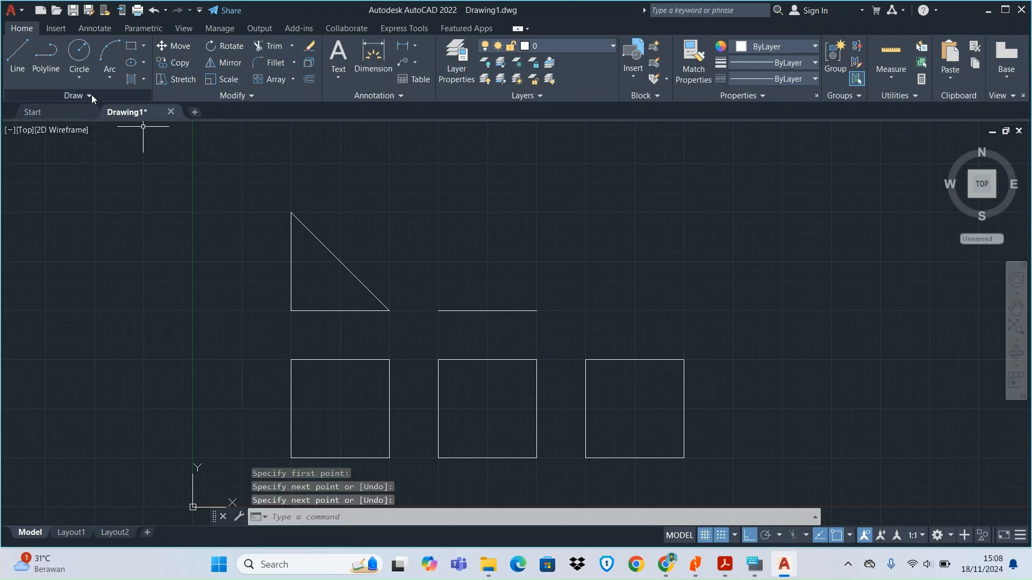
Step: Draw a line 100 units up from the base line's midpoint and on to the base's left endpoint
{"action": "left_click", "coordinate": [19, 59]}
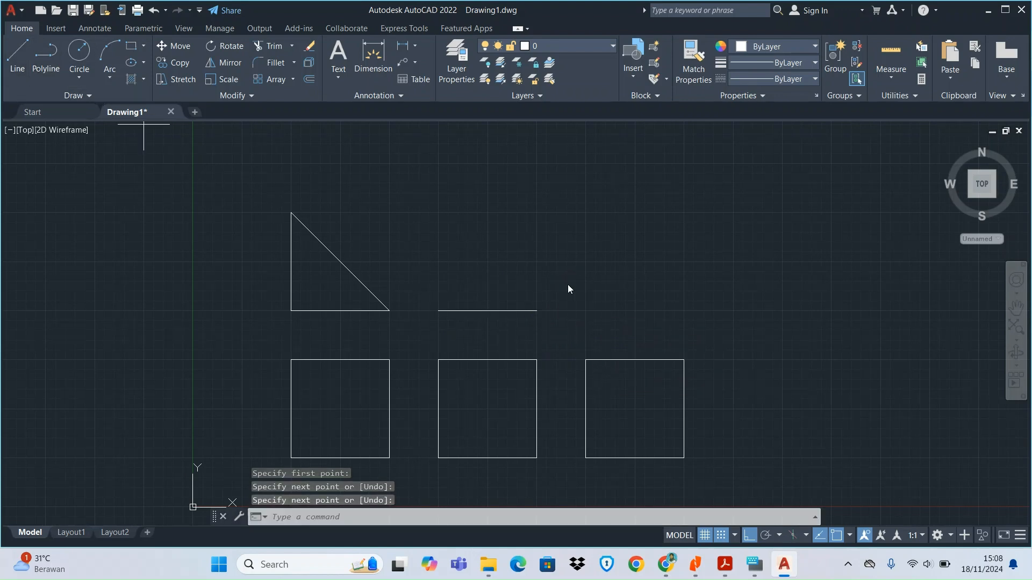
{"action": "left_click", "coordinate": [484, 310]}
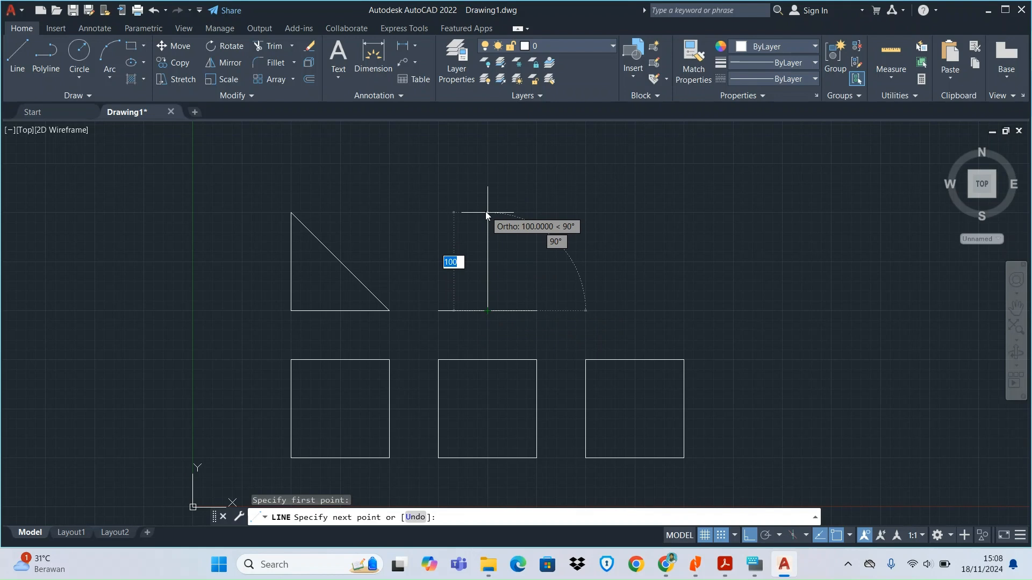
{"action": "type", "text": "100"}
{"action": "key", "text": "Return"}
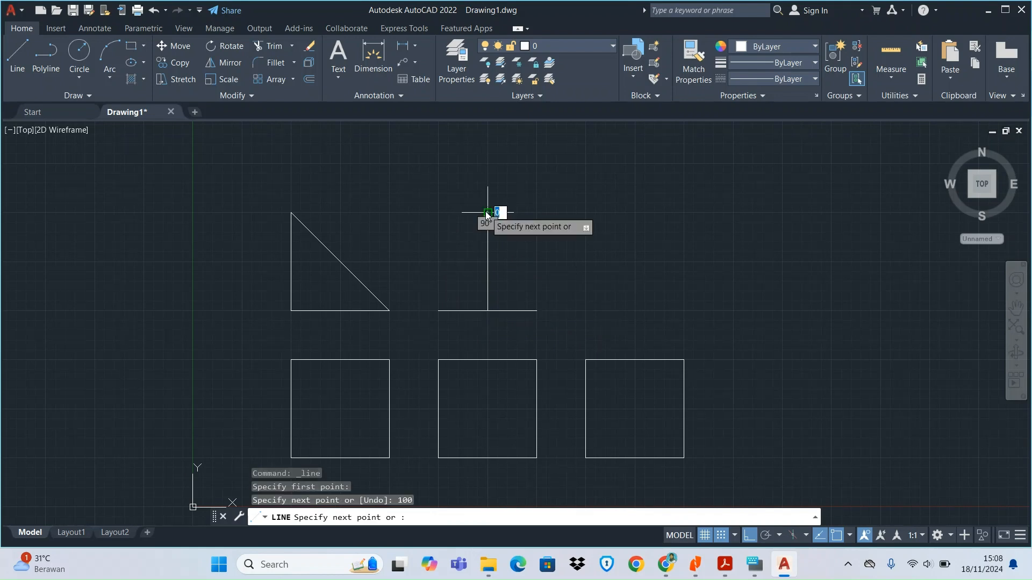
{"action": "left_click", "coordinate": [438, 312]}
{"action": "key", "text": "Return"}
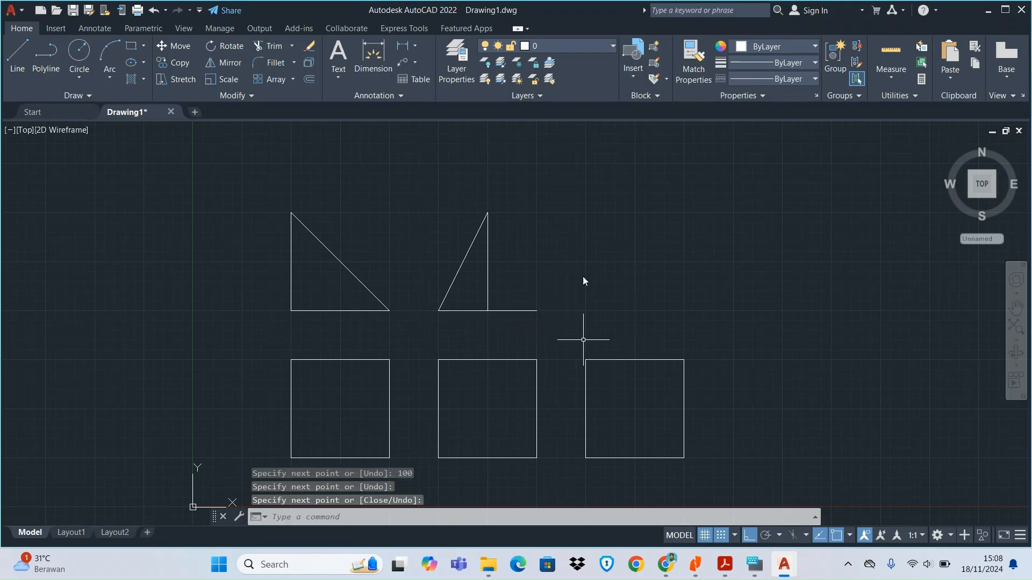
Step: Draw the triangle's other side from the apex to the base's right endpoint, and delete the vertical centre line
{"action": "left_click", "coordinate": [21, 61]}
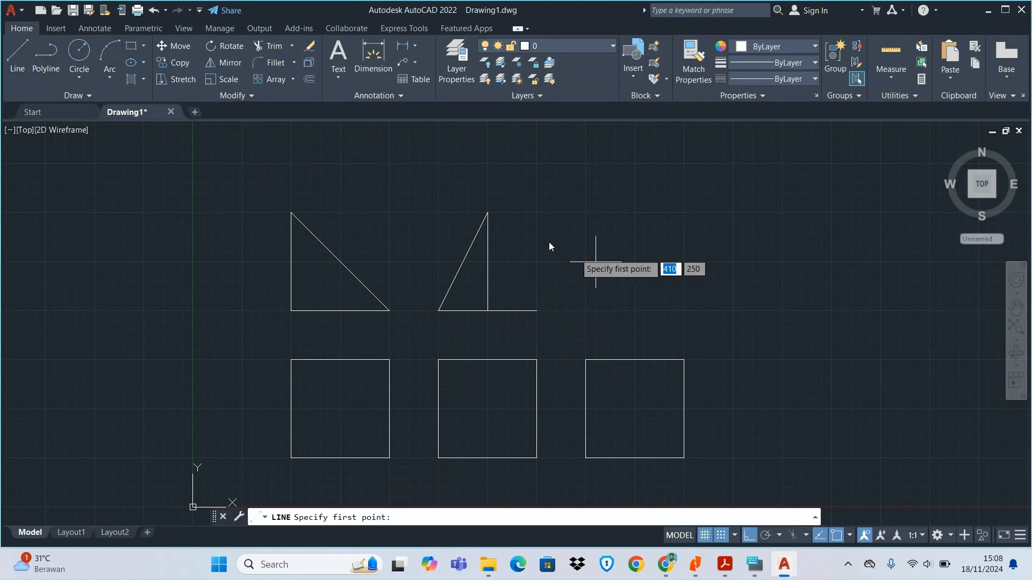
{"action": "left_click", "coordinate": [488, 213]}
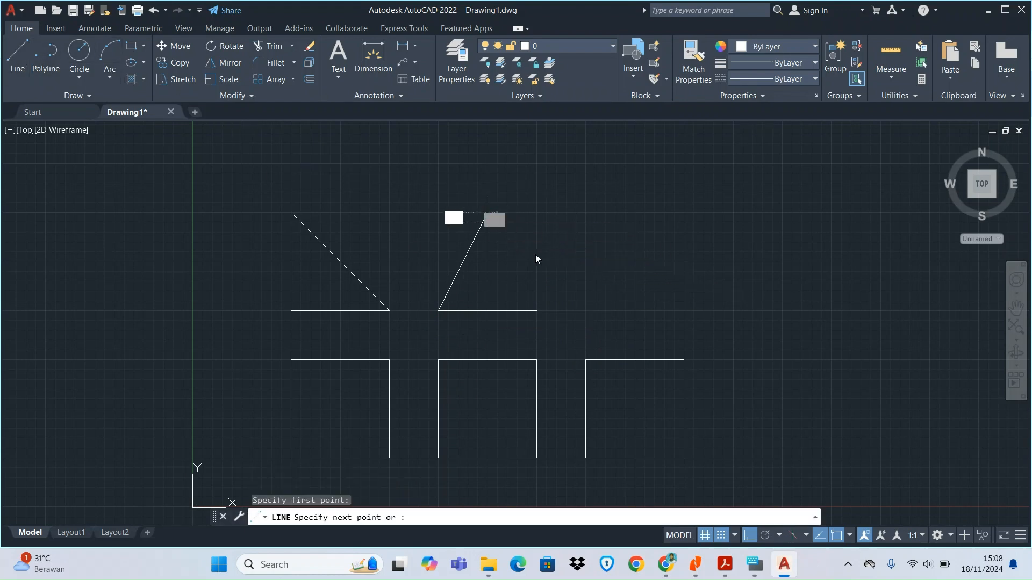
{"action": "left_click", "coordinate": [536, 311]}
{"action": "key", "text": "Escape"}
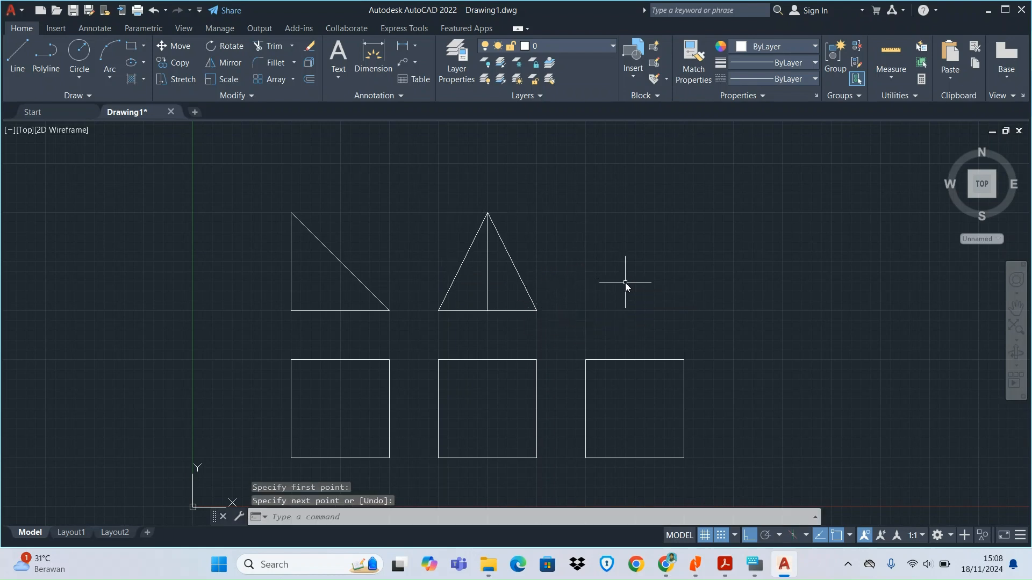
{"action": "left_click", "coordinate": [488, 288]}
{"action": "key", "text": "Delete"}
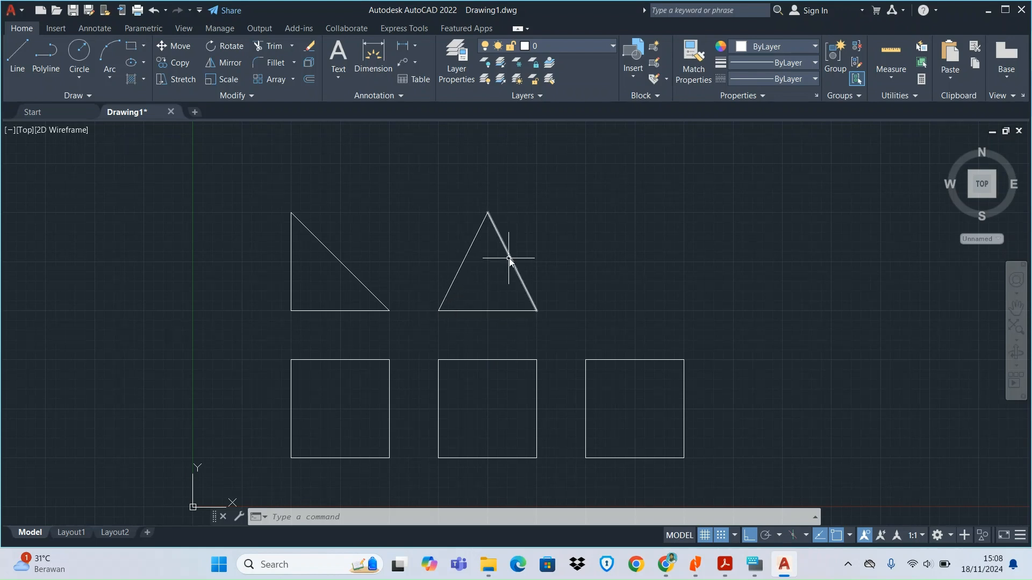
Step: Select the second triangle's base and two sides to inspect their lengths at the grips, and clear the selection
{"action": "left_click", "coordinate": [470, 312]}
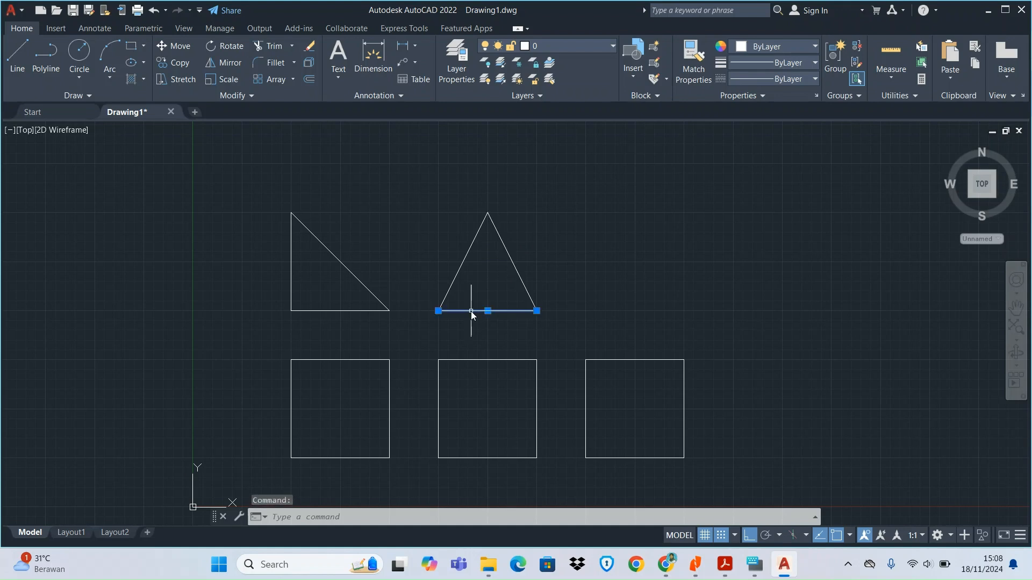
{"action": "left_click", "coordinate": [439, 311]}
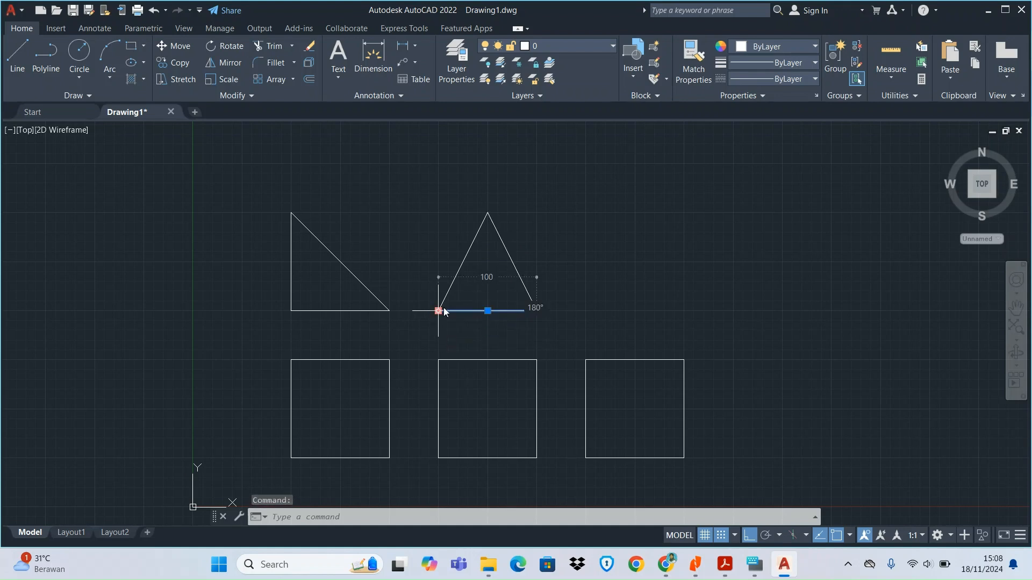
{"action": "left_click", "coordinate": [479, 225]}
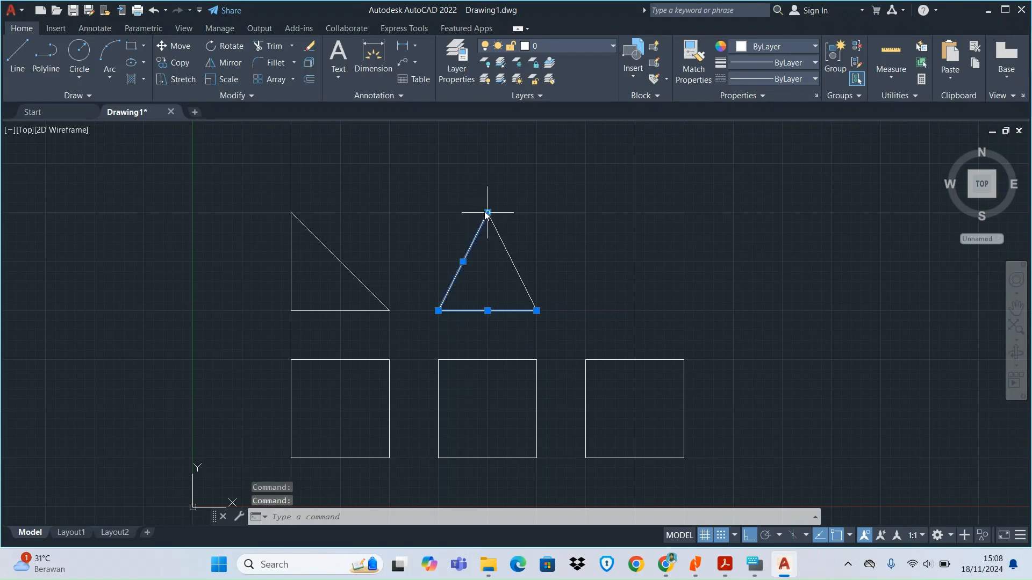
{"action": "mouse_move", "coordinate": [488, 213]}
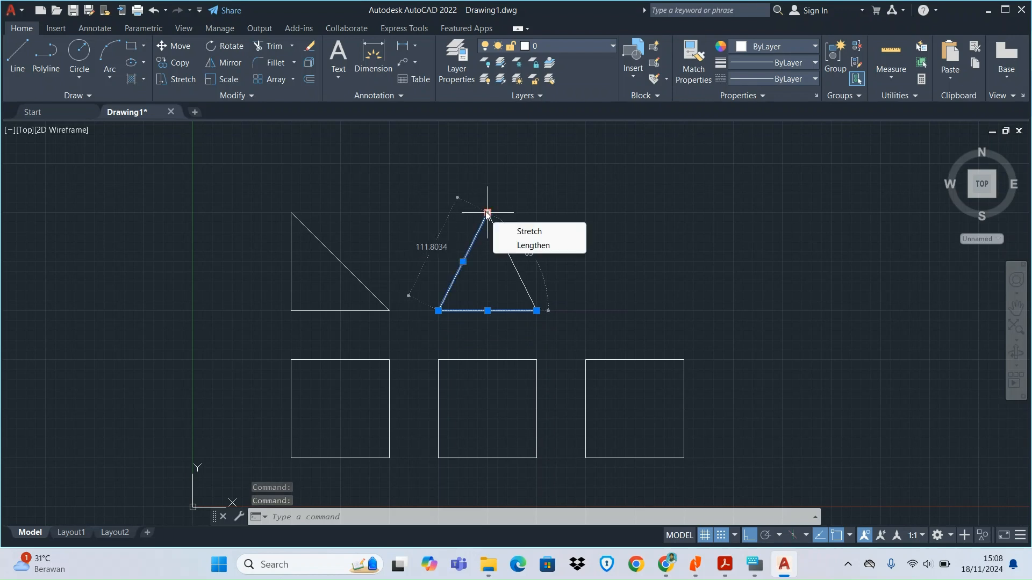
{"action": "left_click", "coordinate": [527, 287]}
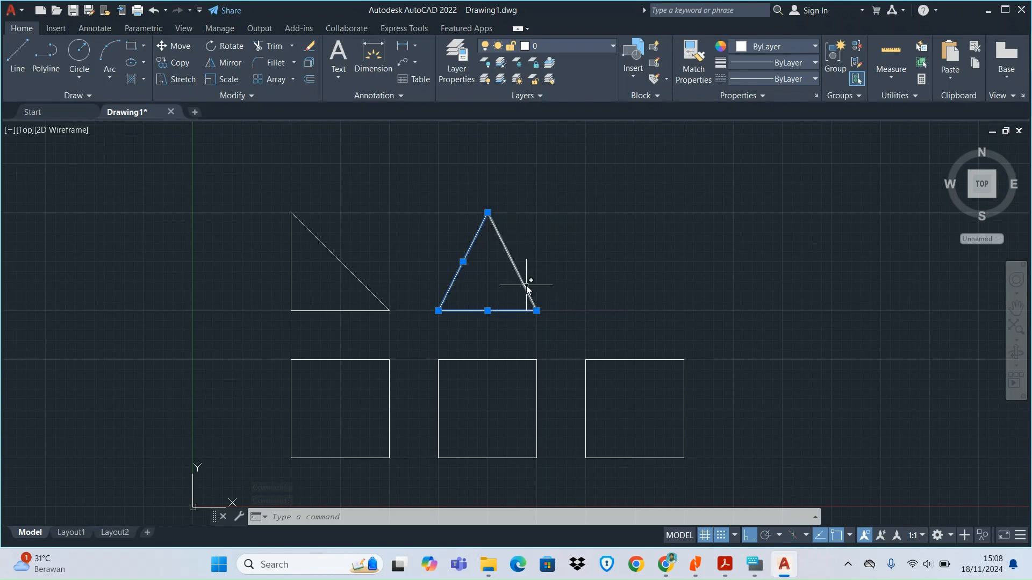
{"action": "mouse_move", "coordinate": [488, 213]}
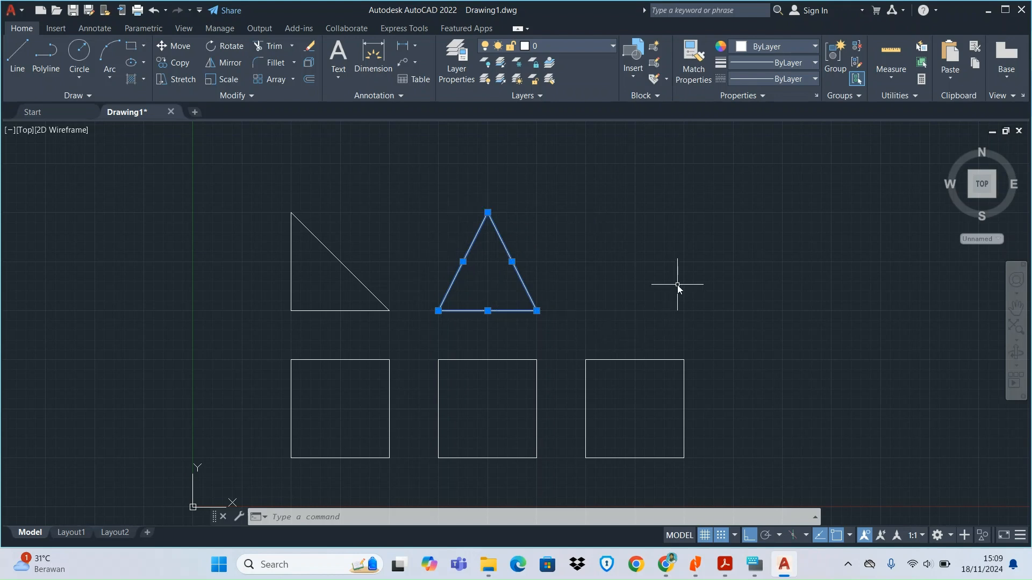
{"action": "key", "text": "Escape"}
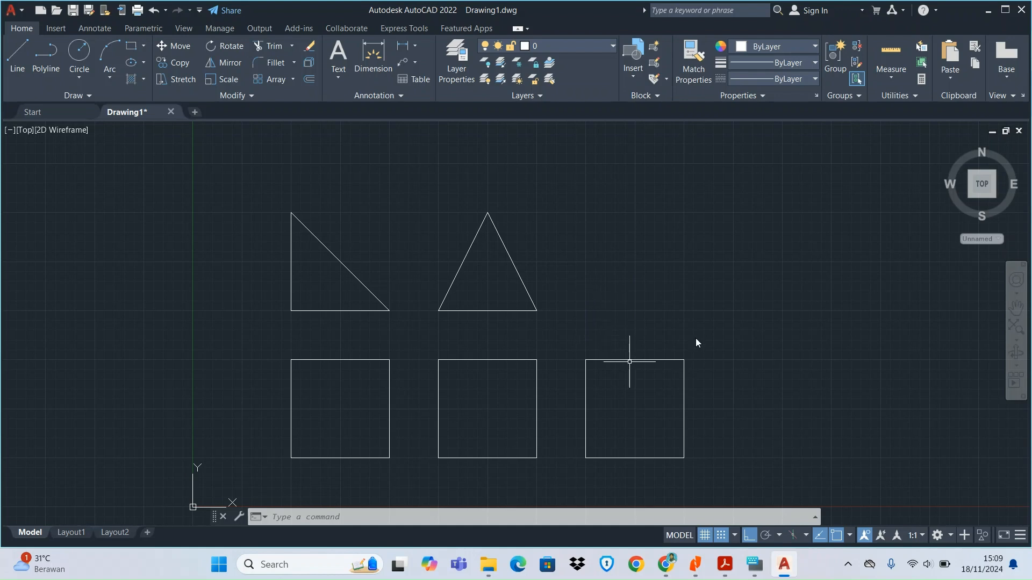
Step: Draw a 100-unit horizontal line to the right in the empty area above the two triangles
{"action": "scroll", "coordinate": [598, 304], "scroll_direction": "down", "scroll_amount": 1}
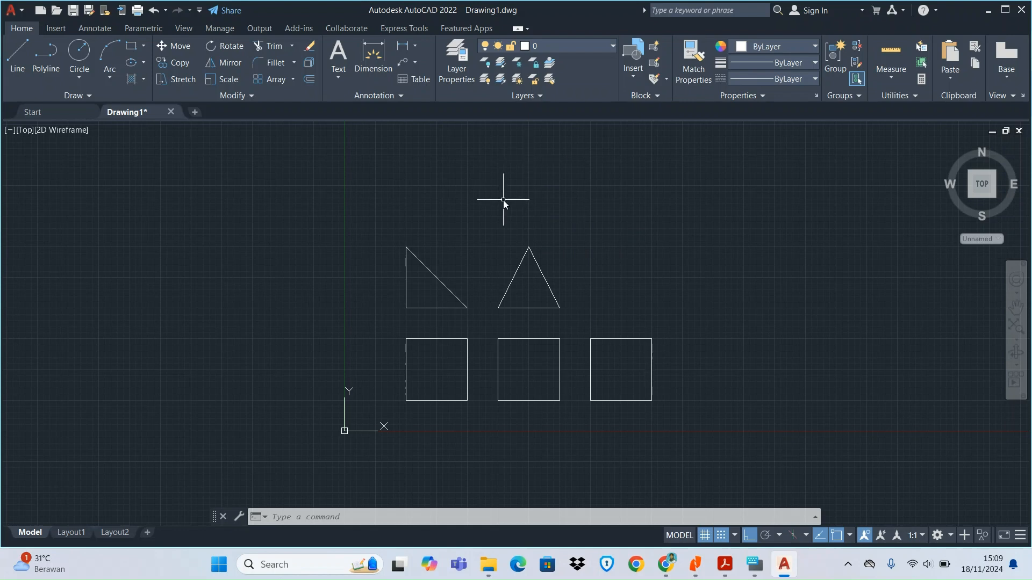
{"action": "scroll", "coordinate": [570, 278], "scroll_direction": "down", "scroll_amount": 4}
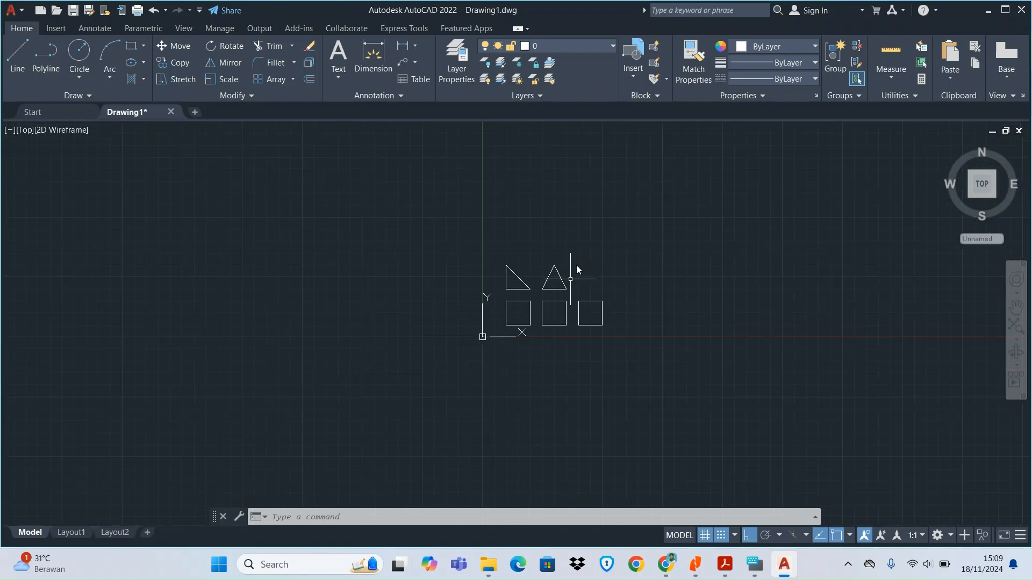
{"action": "scroll", "coordinate": [573, 142], "scroll_direction": "up", "scroll_amount": 2}
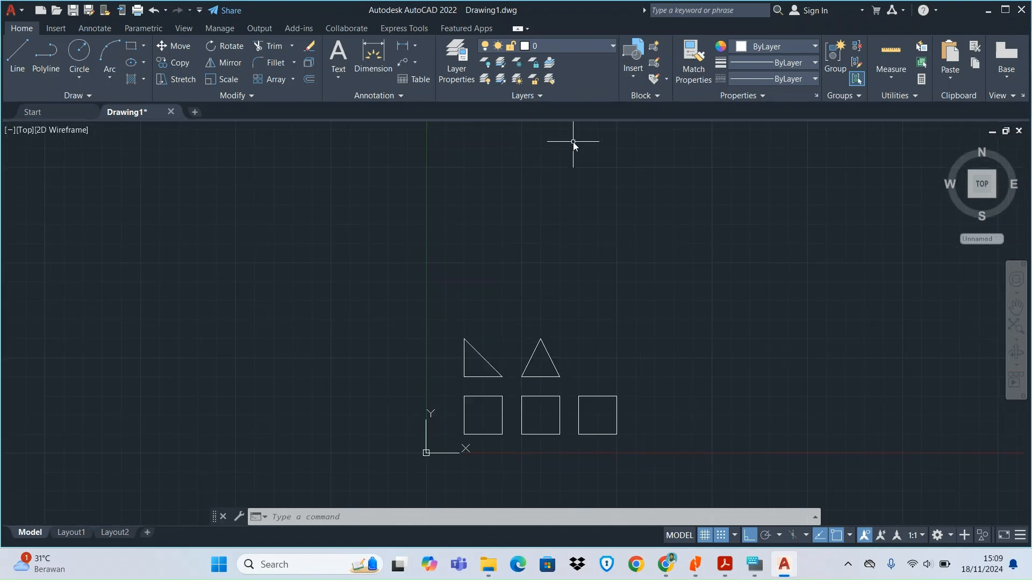
{"action": "scroll", "coordinate": [556, 295], "scroll_direction": "up", "scroll_amount": 2}
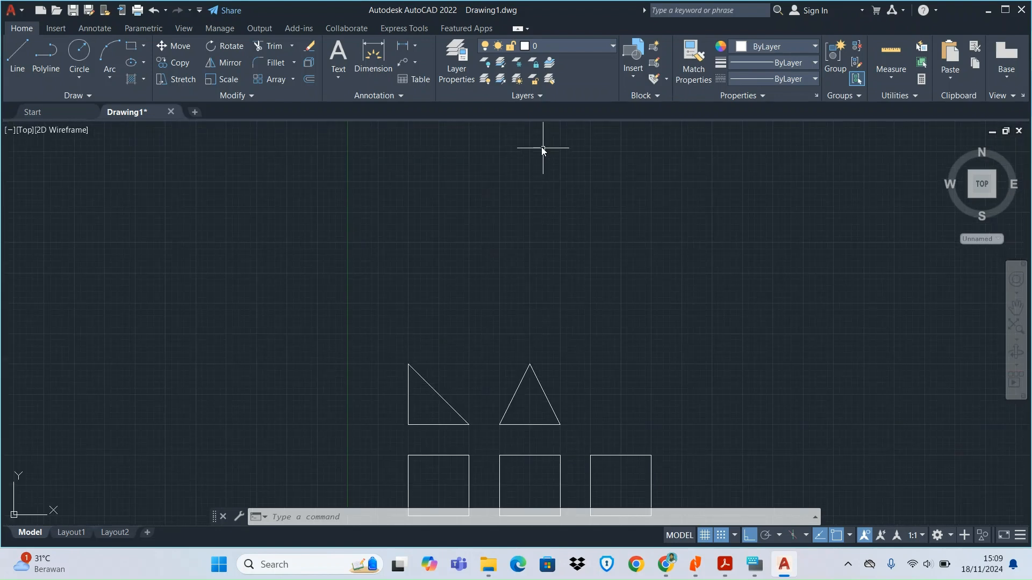
{"action": "scroll", "coordinate": [540, 146], "scroll_direction": "up", "scroll_amount": 2}
{"action": "scroll", "coordinate": [529, 161], "scroll_direction": "down", "scroll_amount": 2}
{"action": "scroll", "coordinate": [529, 162], "scroll_direction": "up", "scroll_amount": 2}
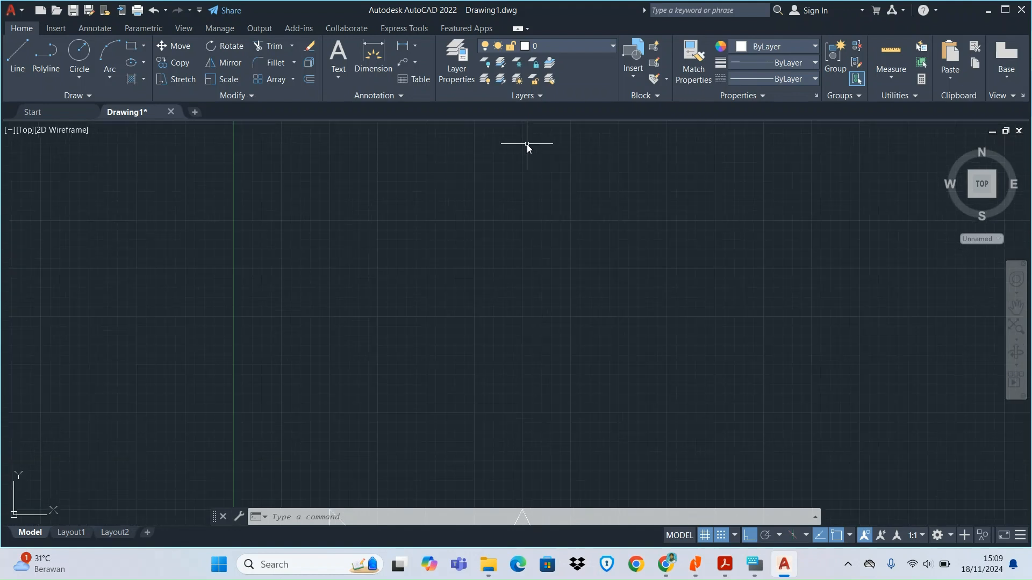
{"action": "left_click", "coordinate": [16, 63]}
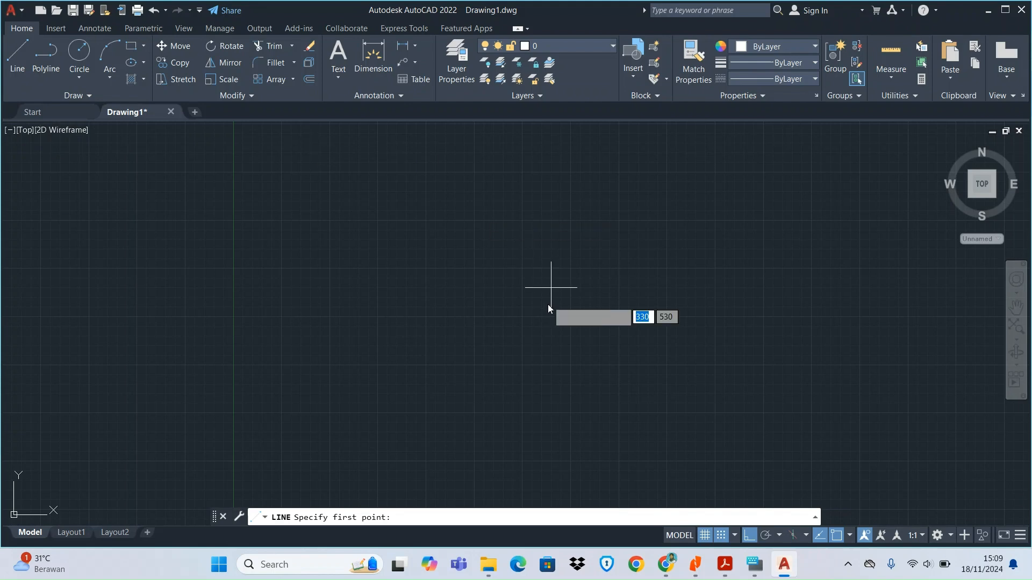
{"action": "left_click", "coordinate": [474, 317]}
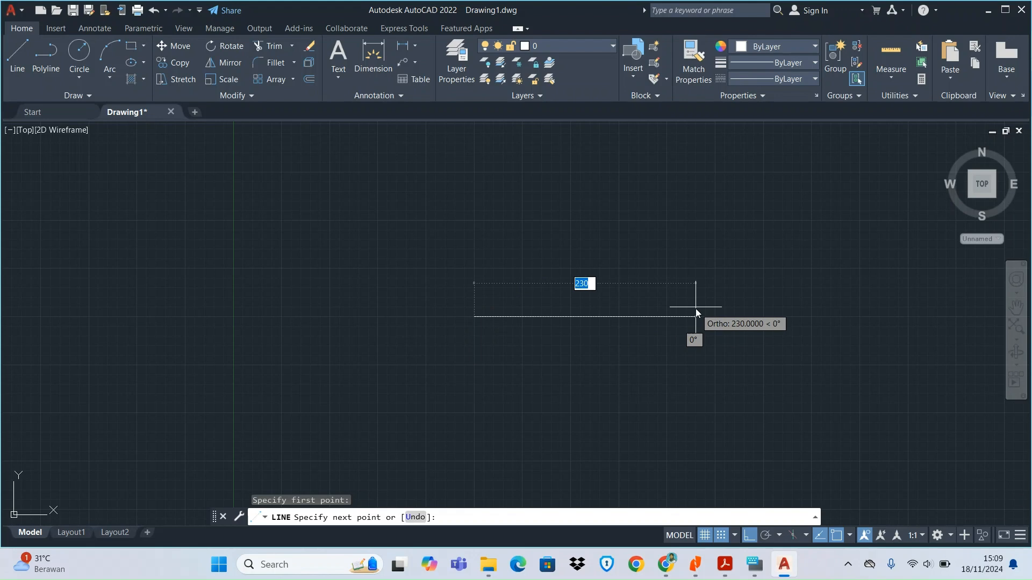
{"action": "type", "text": "100"}
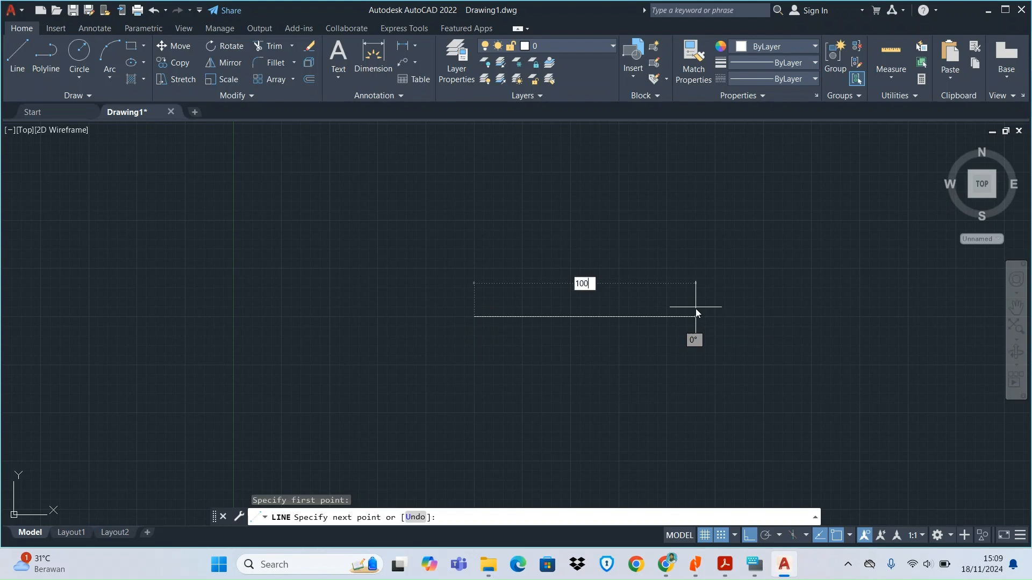
{"action": "key", "text": "Return"}
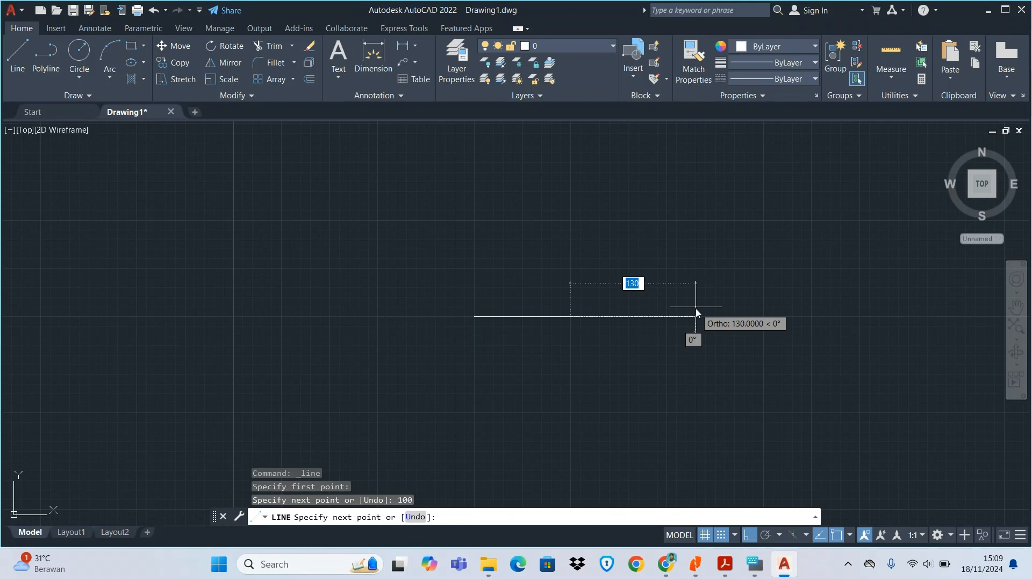
{"action": "key", "text": "Return"}
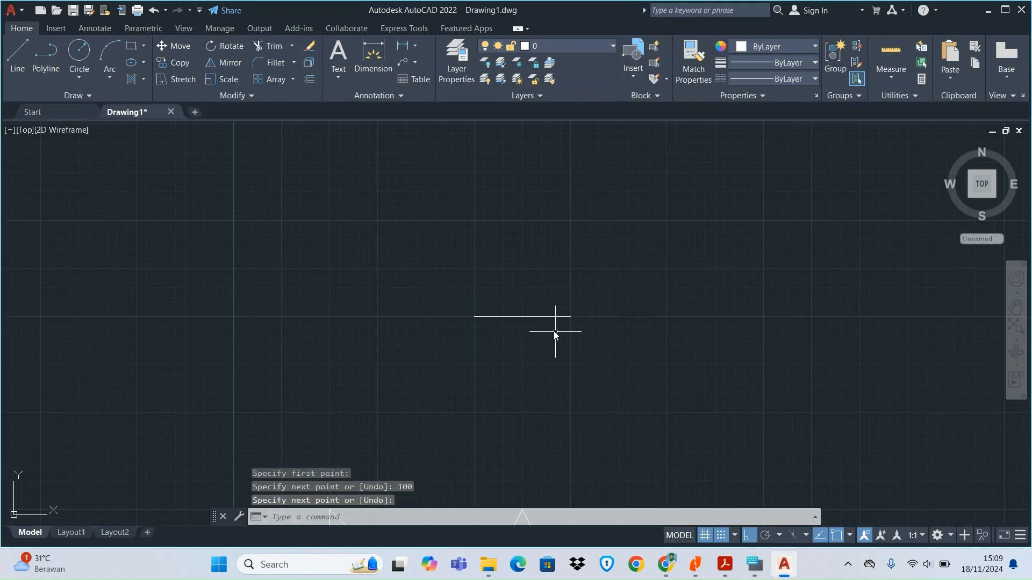
Step: Select the new horizontal line above the triangles, check its length at the left endpoint grip, and clear the selection
{"action": "left_click", "coordinate": [535, 318]}
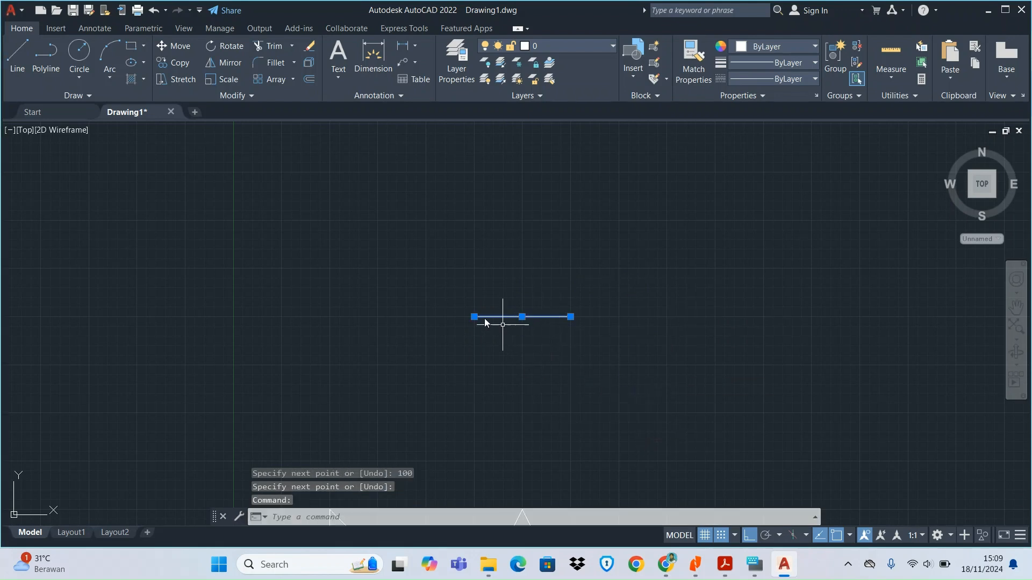
{"action": "mouse_move", "coordinate": [475, 318]}
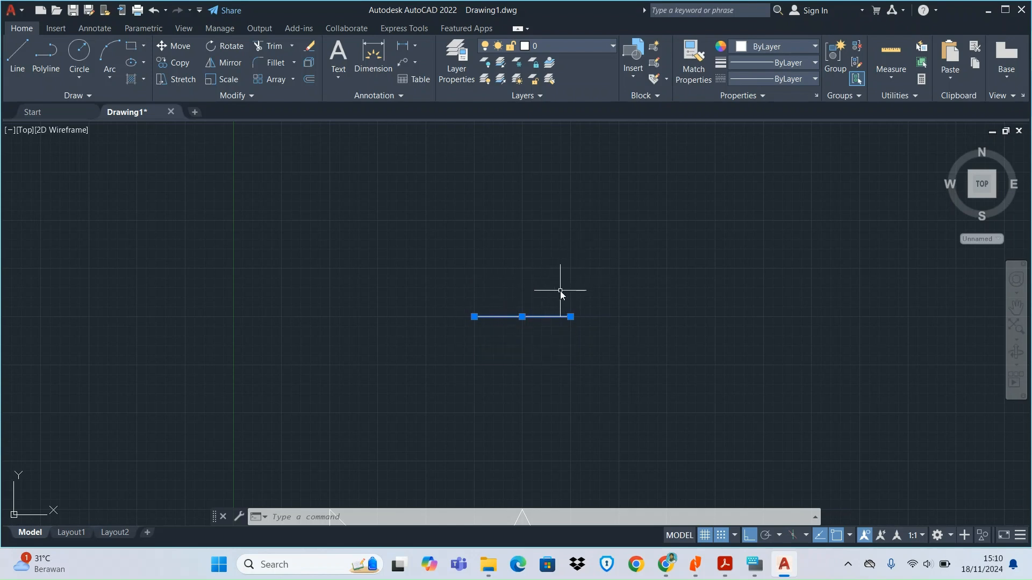
{"action": "key", "text": "Escape"}
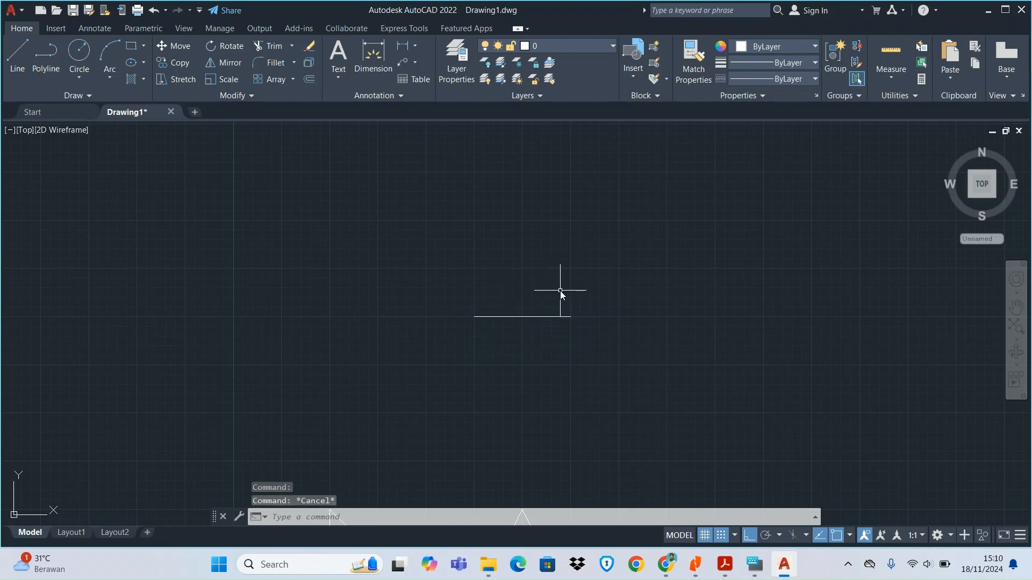
Step: With Ortho off, draw a 100-unit line at 10° from the left endpoint of the horizontal line above the triangles
{"action": "left_click", "coordinate": [17, 55]}
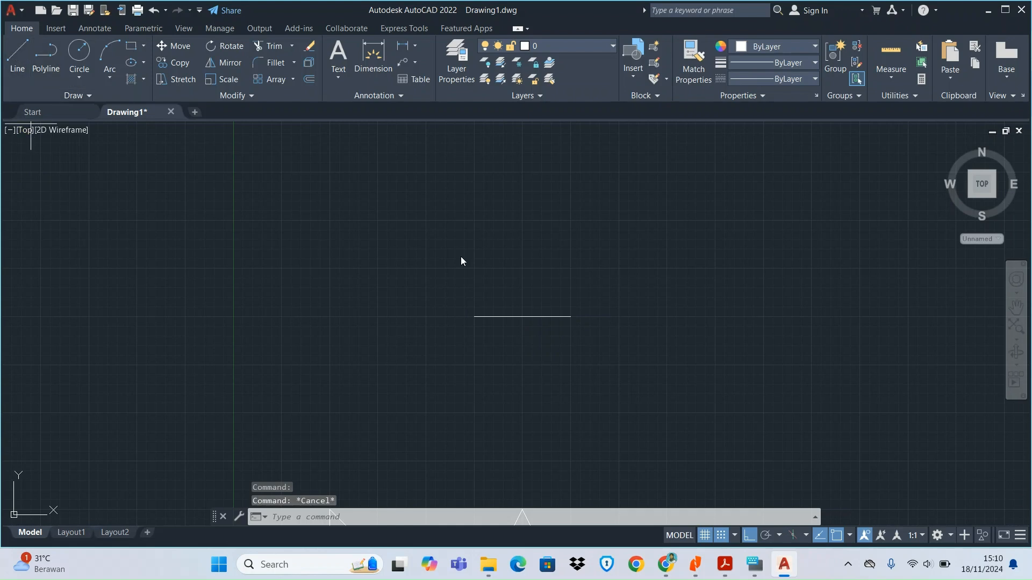
{"action": "left_click", "coordinate": [473, 317]}
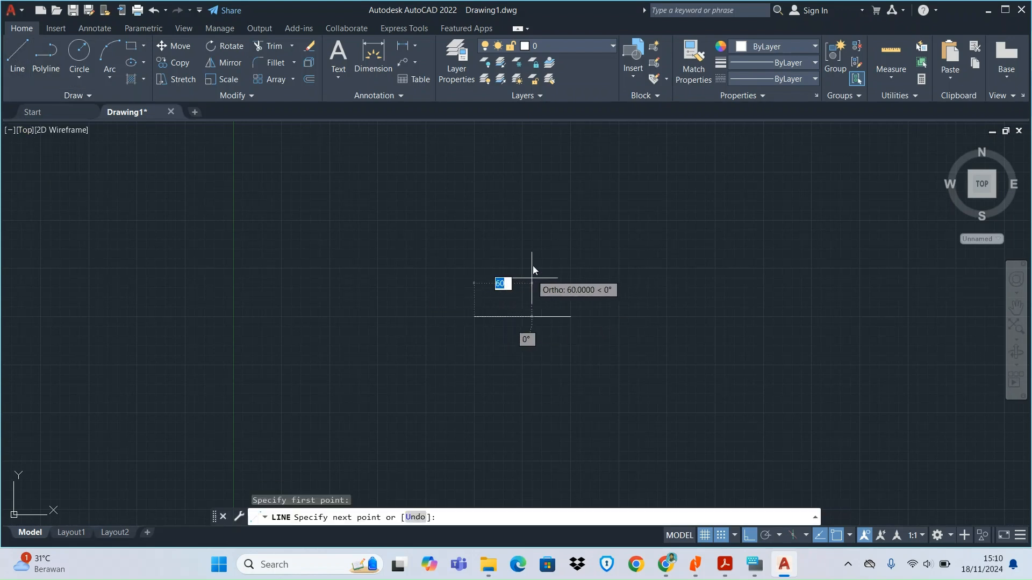
{"action": "left_click", "coordinate": [748, 537]}
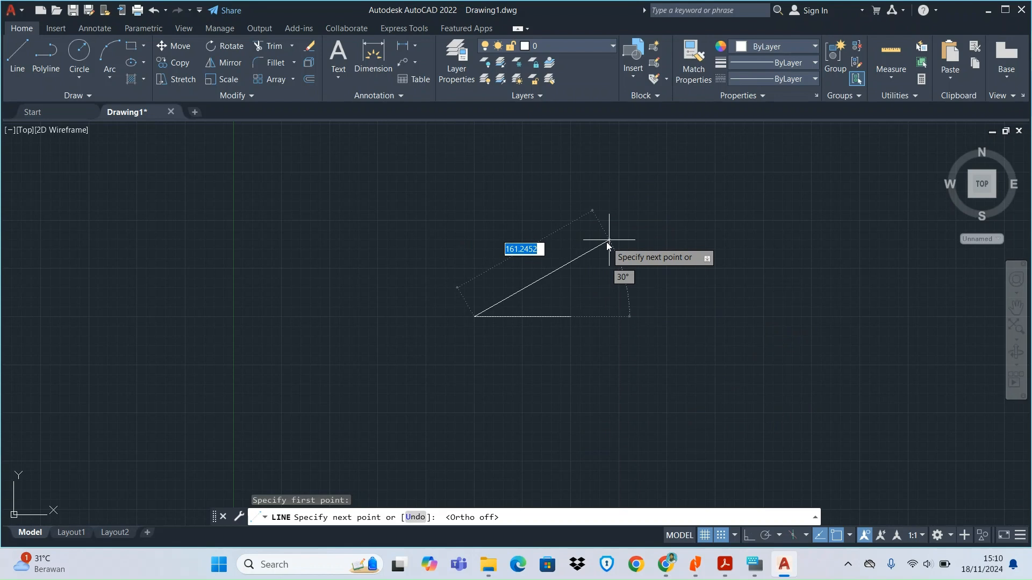
{"action": "type", "text": "100"}
{"action": "left_click", "coordinate": [759, 570]}
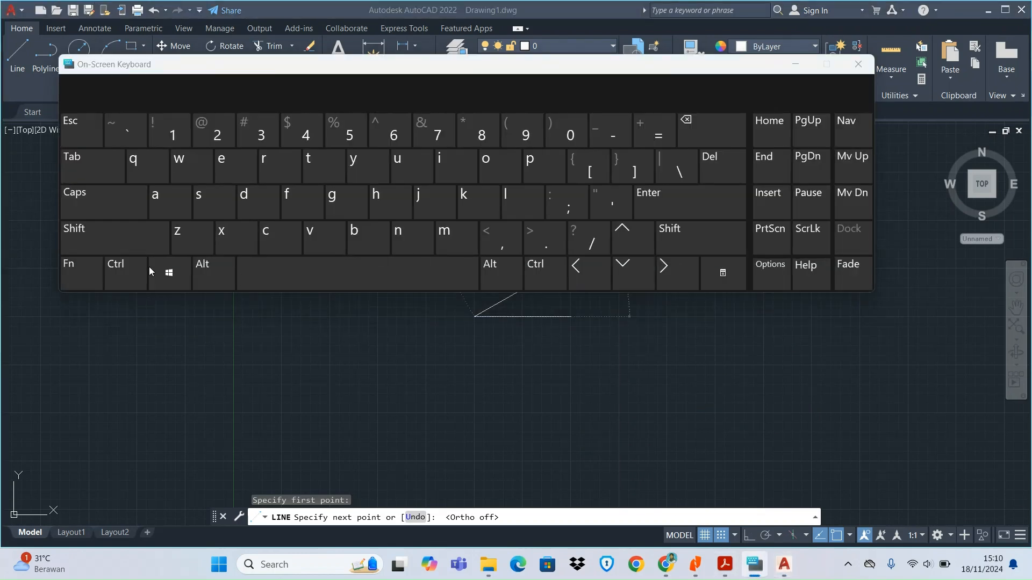
{"action": "left_click", "coordinate": [144, 253]}
{"action": "left_click", "coordinate": [862, 68]}
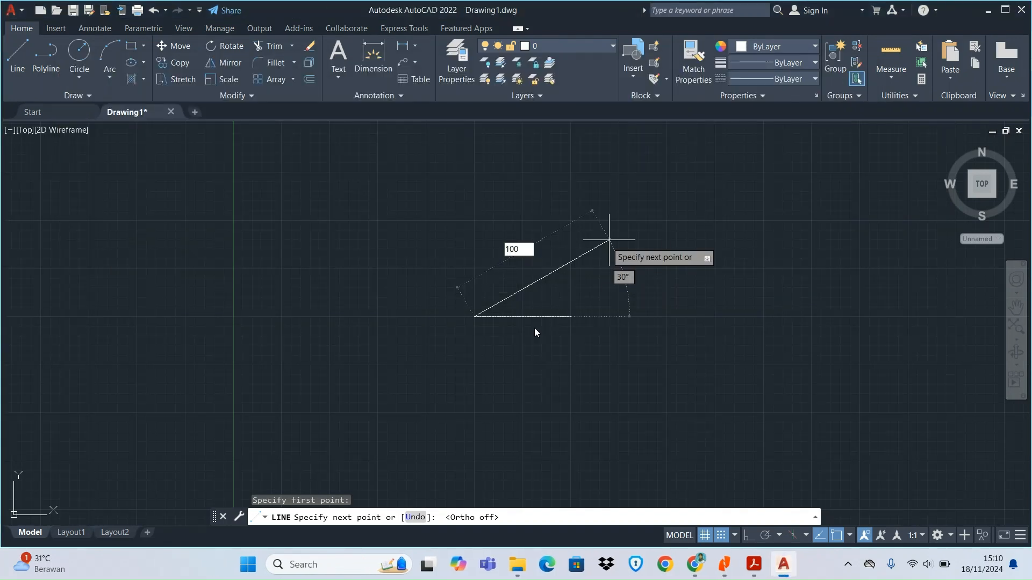
{"action": "key", "text": "Tab"}
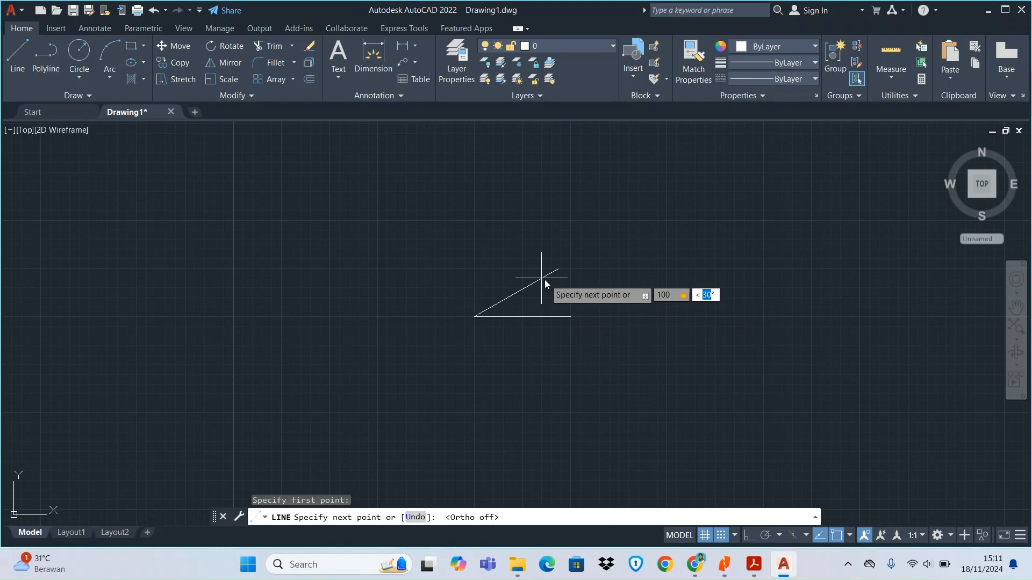
{"action": "type", "text": "10"}
{"action": "key", "text": "Return"}
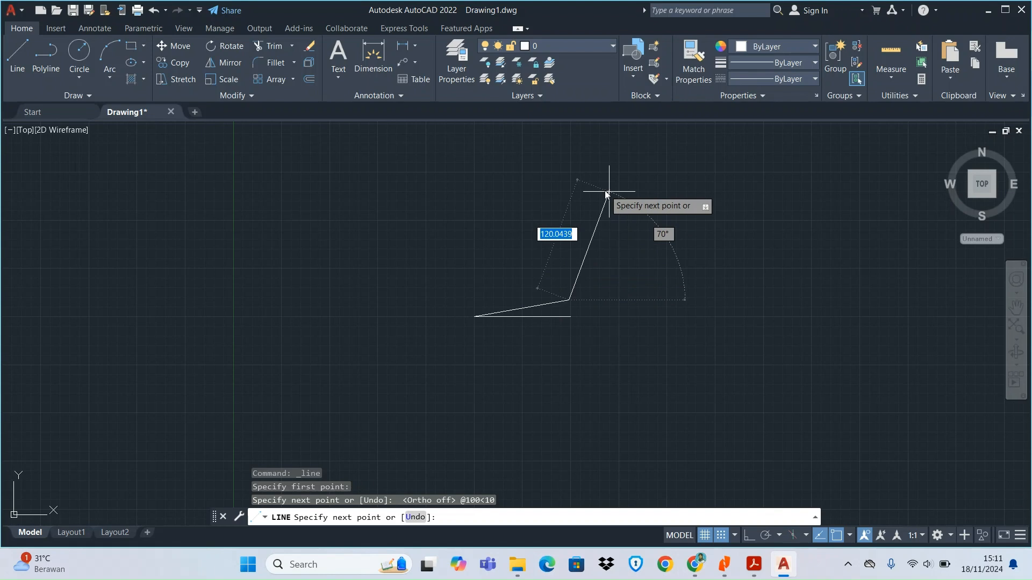
{"action": "key", "text": "Return"}
Step: Select the new 10° line, inspect its length and angle at the left endpoint grip, and clear the selection
{"action": "scroll", "coordinate": [547, 318], "scroll_direction": "up", "scroll_amount": 4}
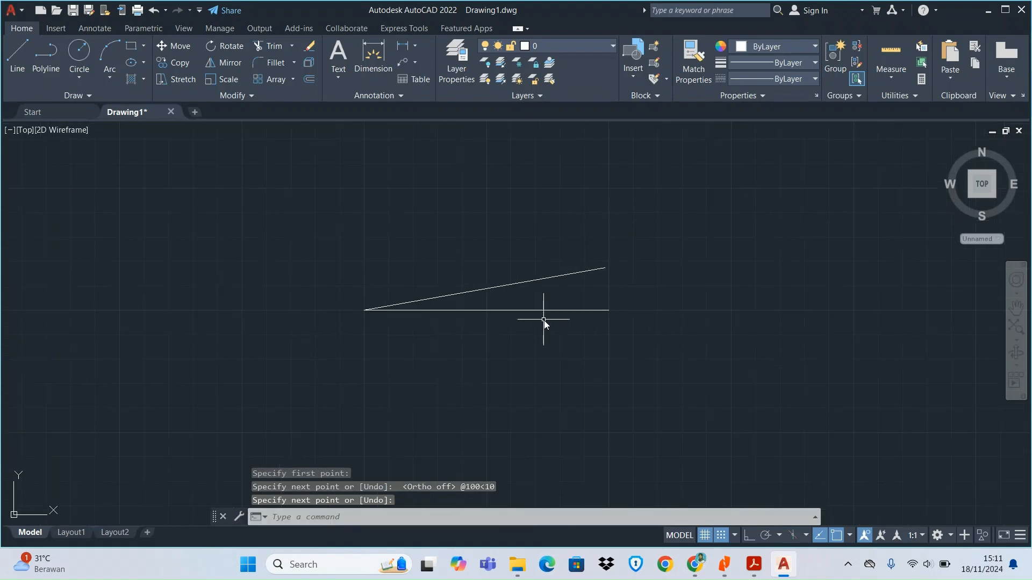
{"action": "left_click", "coordinate": [566, 275]}
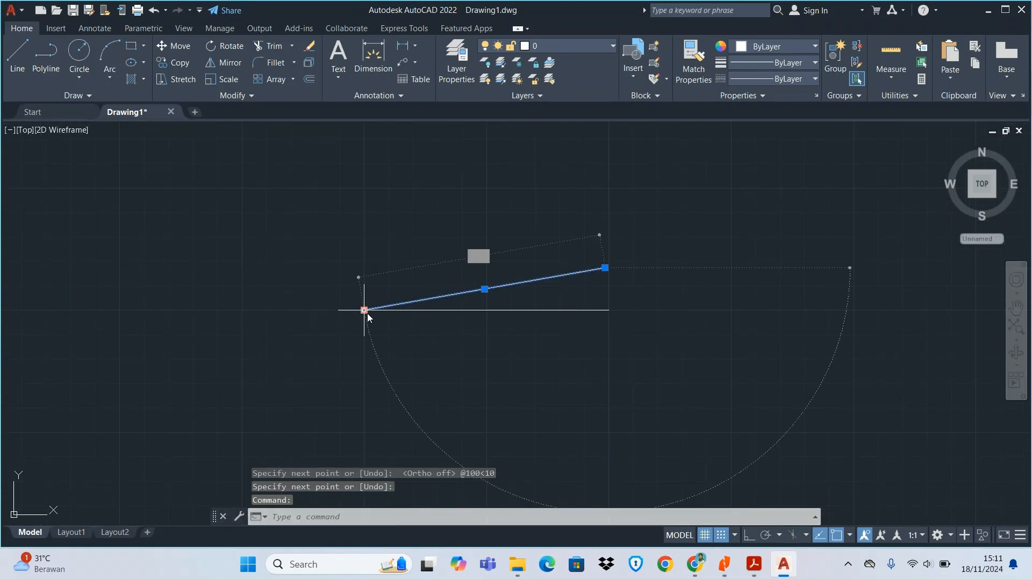
{"action": "mouse_move", "coordinate": [364, 311]}
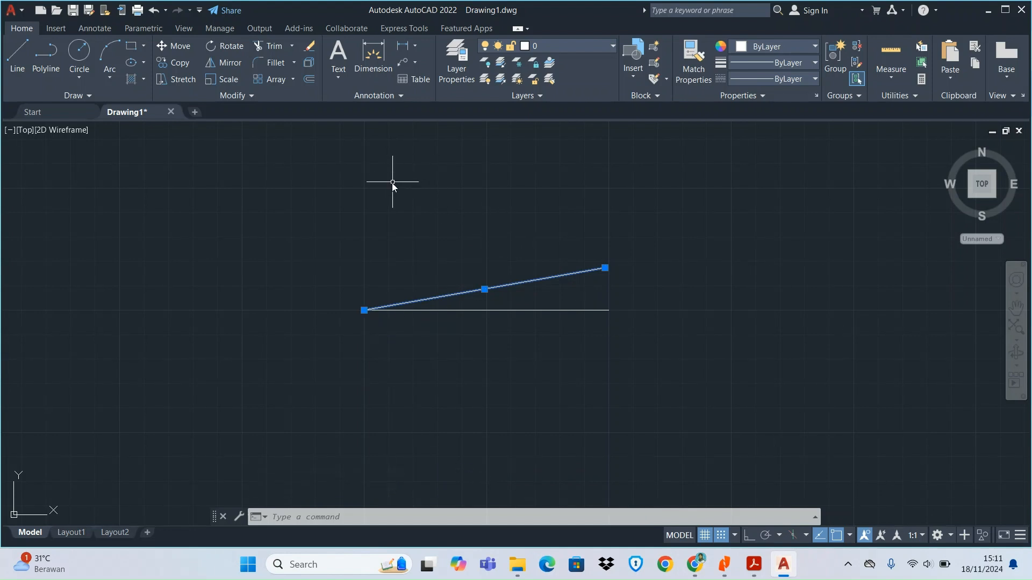
{"action": "key", "text": "Escape"}
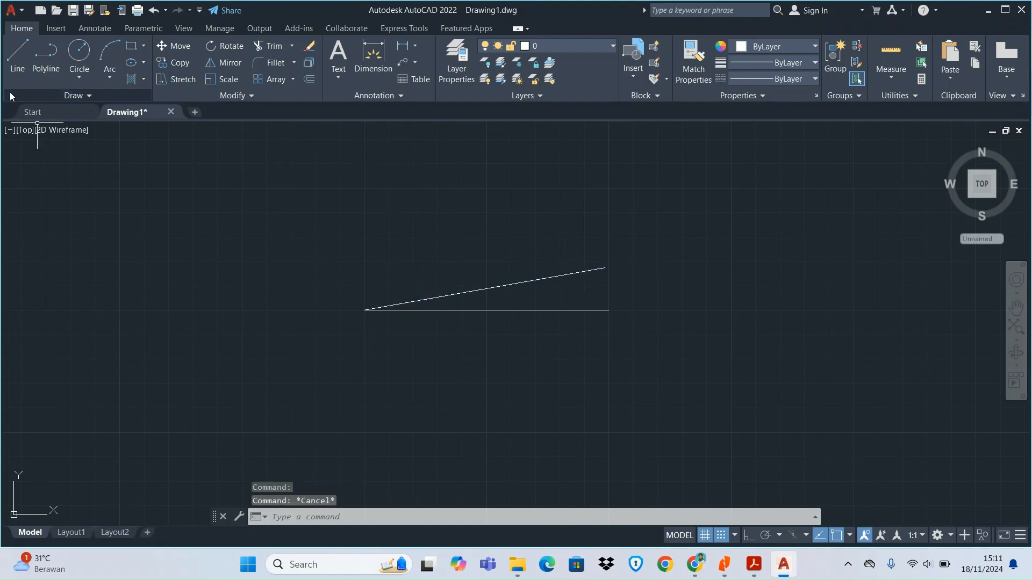
Step: Draw a second angled line from the same left endpoint, 100 units long at 20°
{"action": "left_click", "coordinate": [21, 68]}
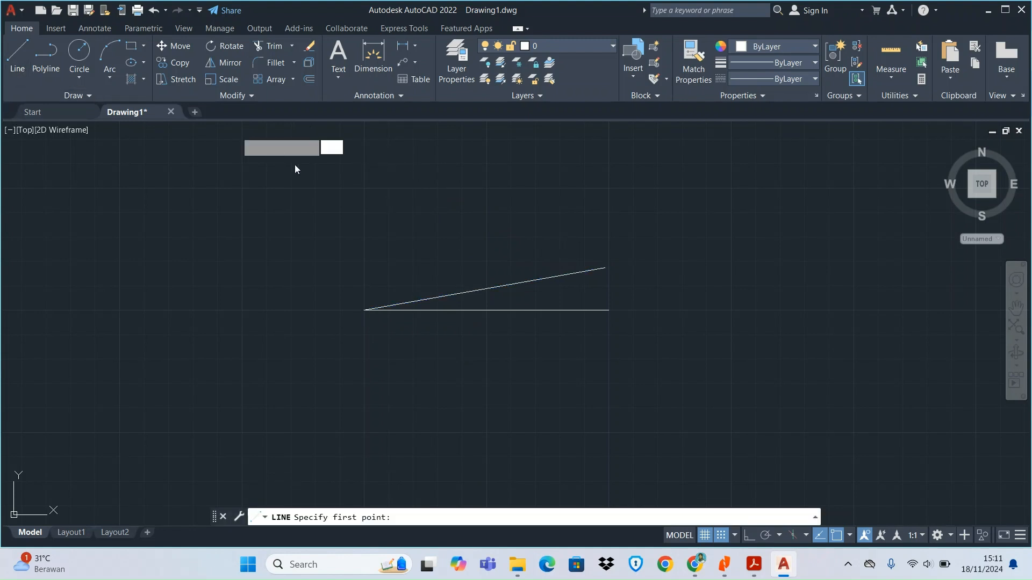
{"action": "left_click", "coordinate": [366, 311]}
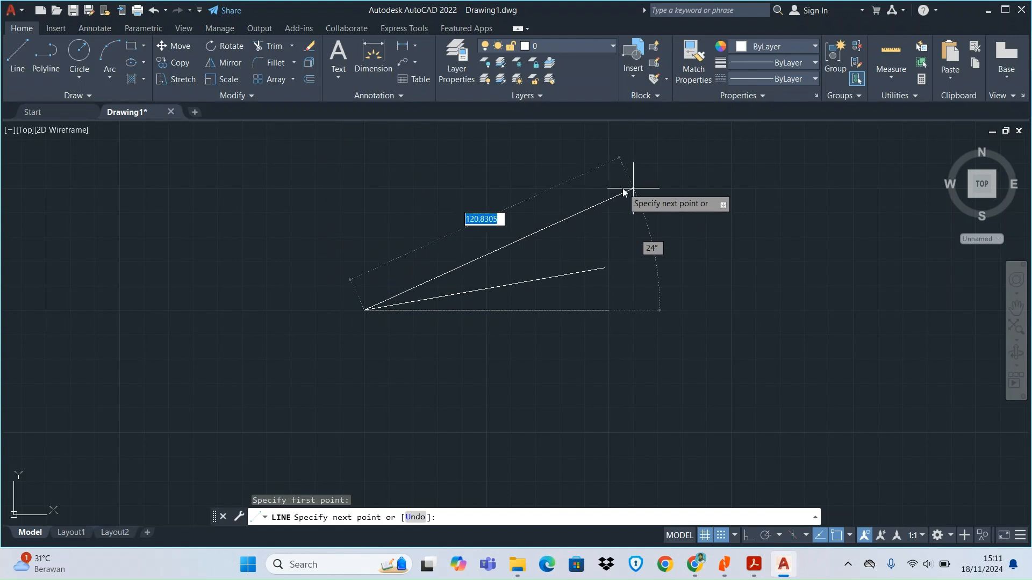
{"action": "type", "text": "100"}
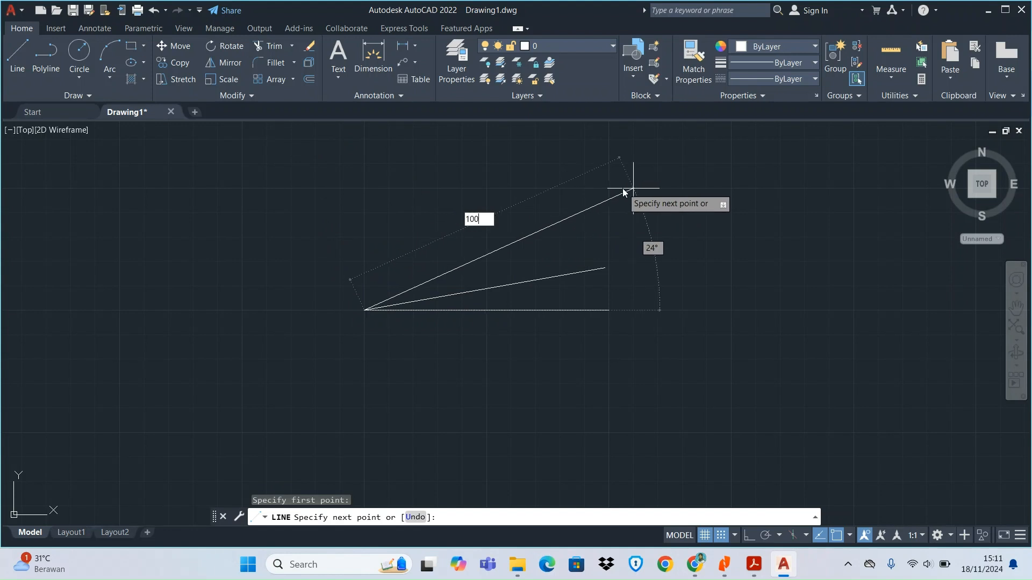
{"action": "key", "text": "Tab"}
{"action": "type", "text": "20"}
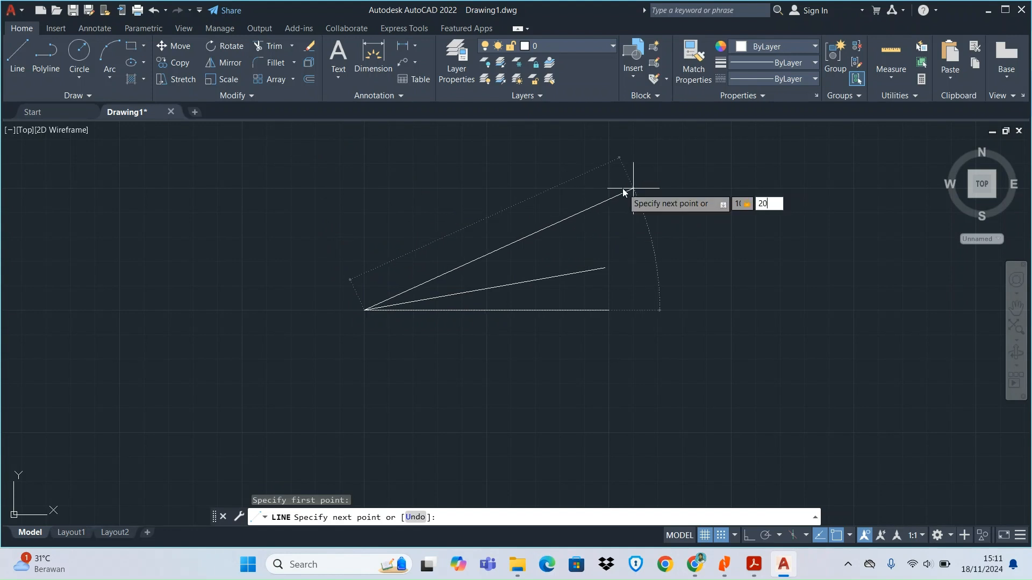
{"action": "key", "text": "Return"}
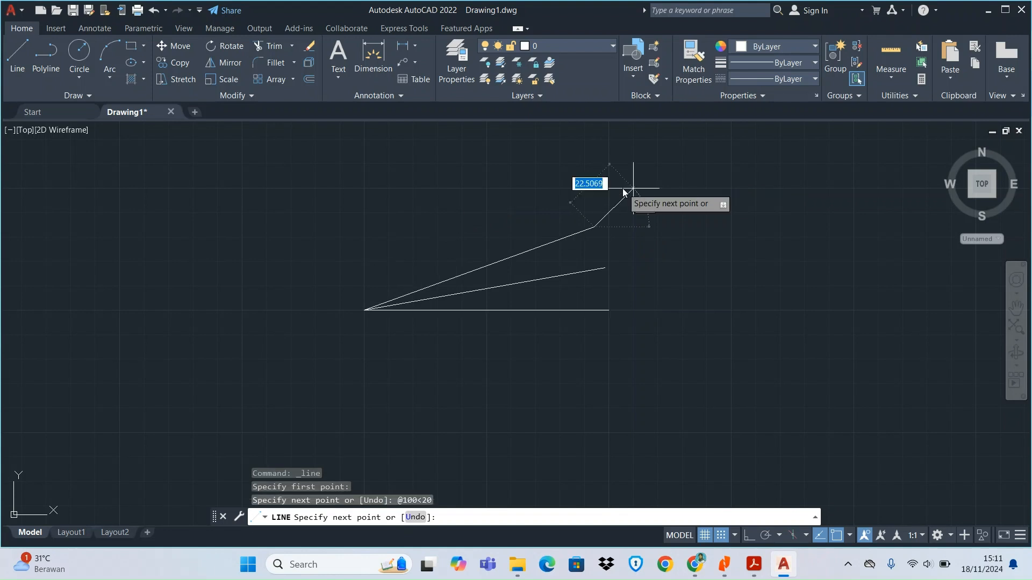
{"action": "key", "text": "Escape"}
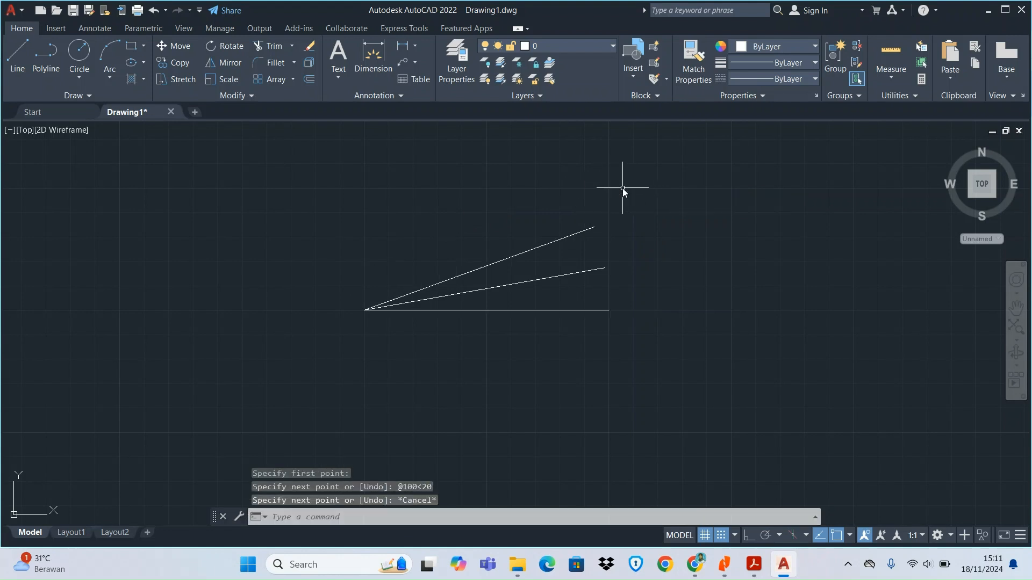
Step: Draw a third angled line from the shared left endpoint, 100 units long at 30°
{"action": "left_click", "coordinate": [11, 57]}
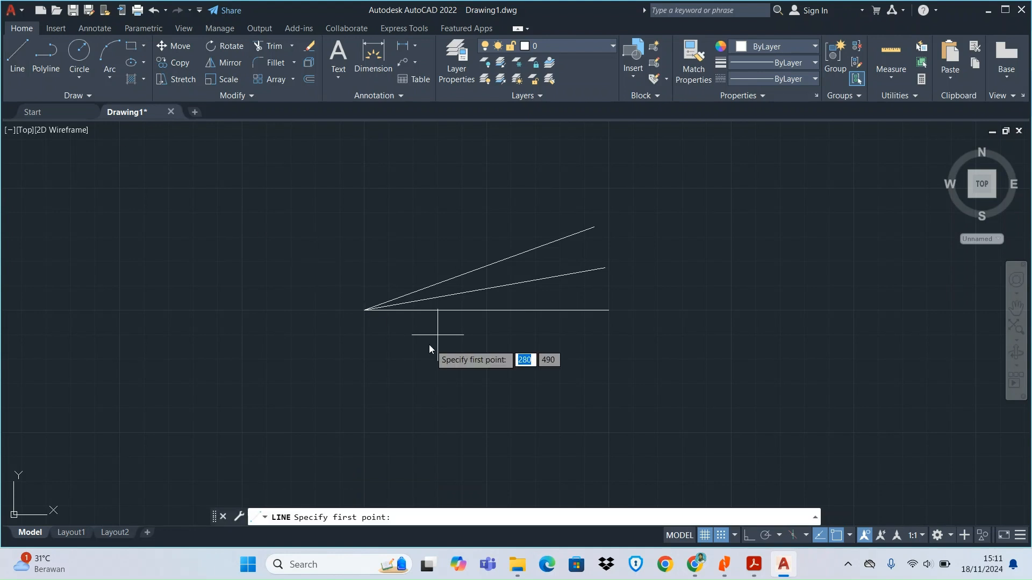
{"action": "left_click", "coordinate": [357, 317]}
{"action": "type", "text": "100"}
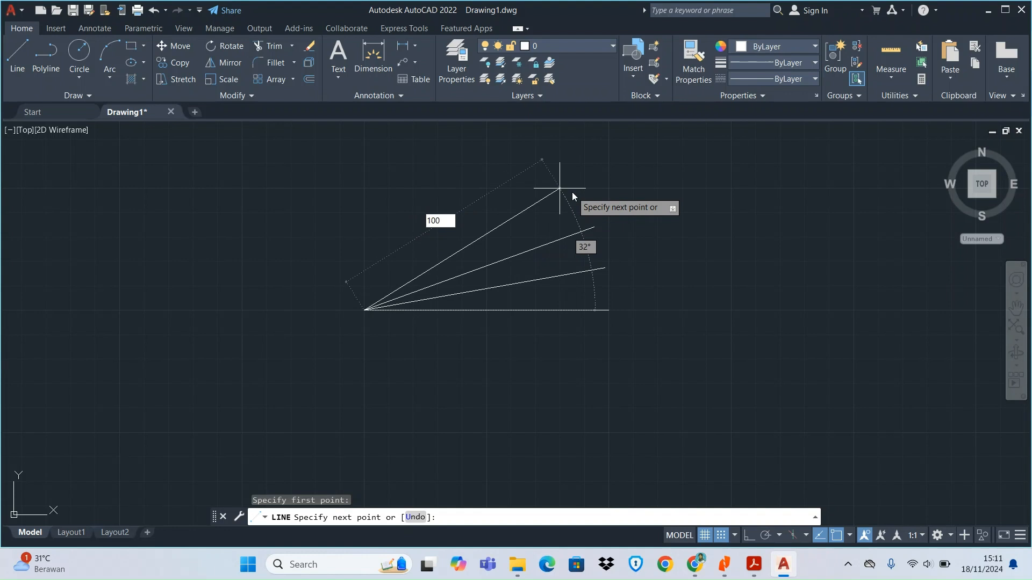
{"action": "key", "text": "Tab"}
{"action": "type", "text": "30"}
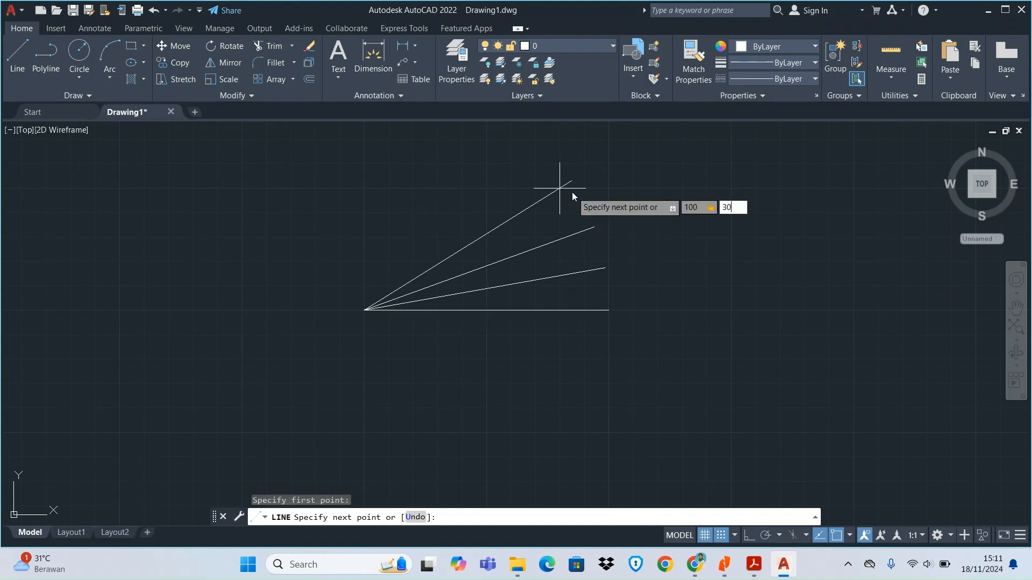
{"action": "key", "text": "Return"}
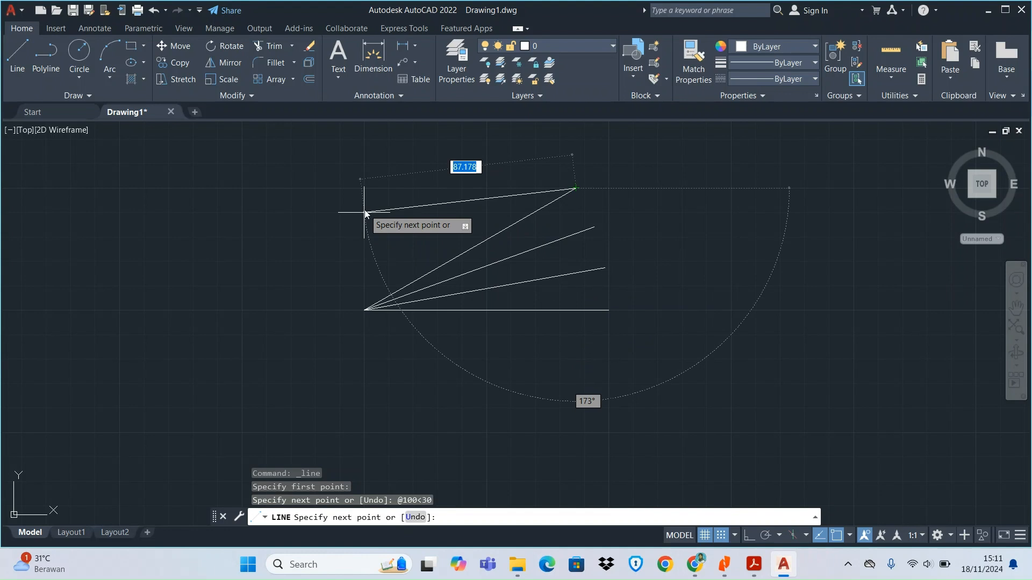
{"action": "key", "text": "Return"}
Step: Try to draw a fourth angled line from the shared left endpoint, 100 units long at 40°
{"action": "key", "text": "Return"}
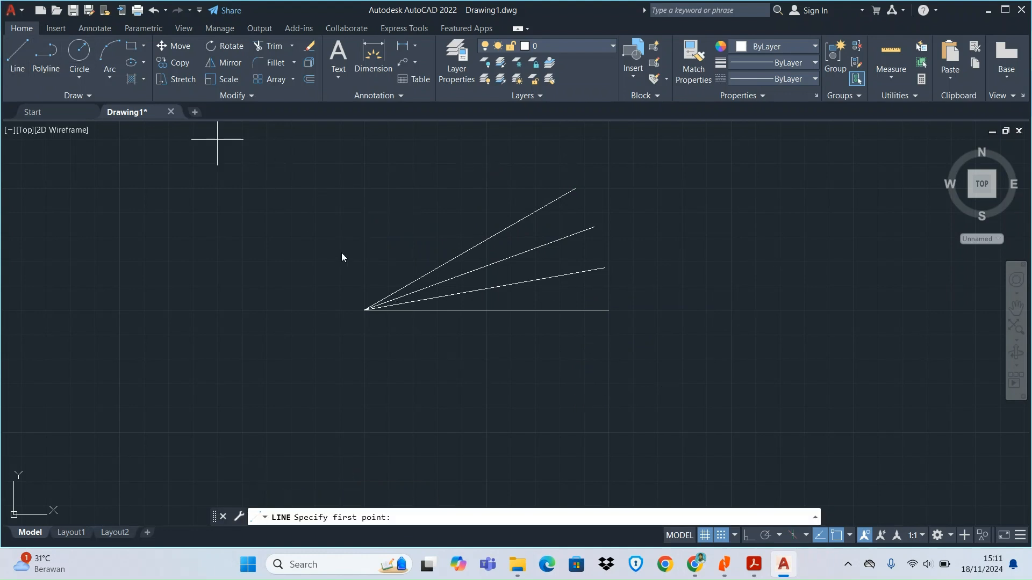
{"action": "left_click", "coordinate": [366, 309]}
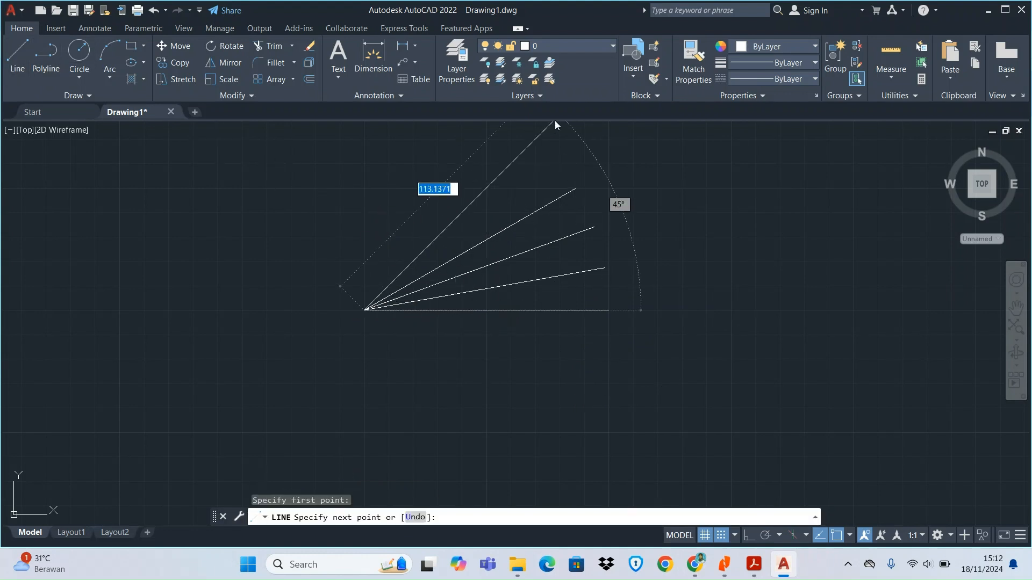
{"action": "type", "text": "100"}
{"action": "key", "text": "Tab"}
{"action": "type", "text": "40"}
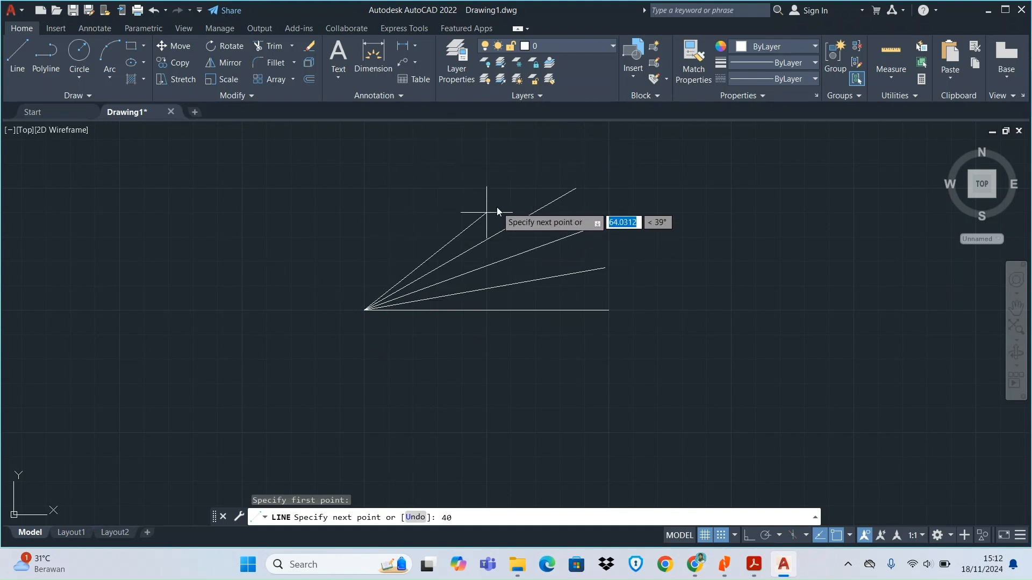
{"action": "type", "text": "1_u"}
{"action": "key", "text": "Return"}
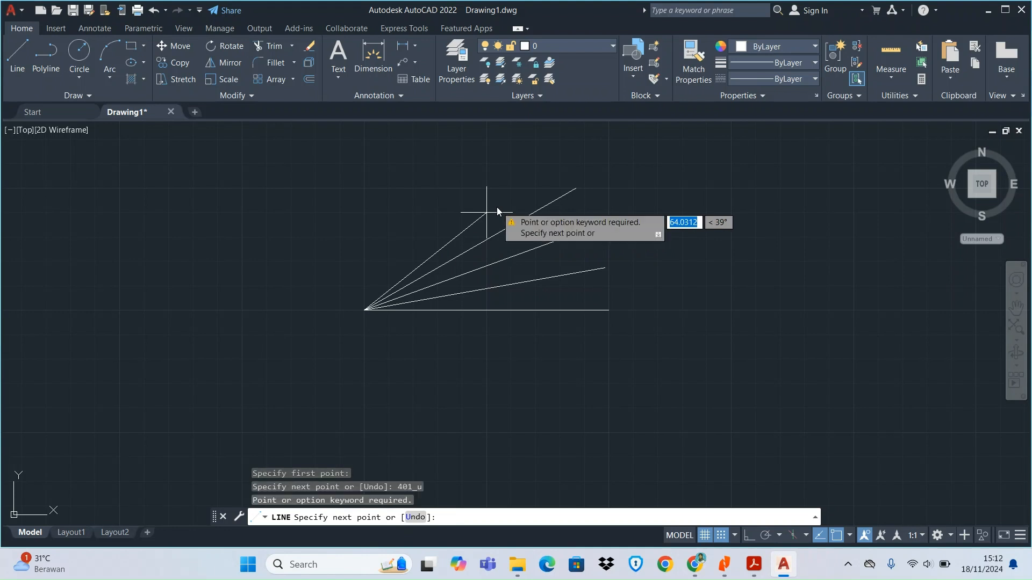
{"action": "type", "text": "_u"}
{"action": "key", "text": "Return"}
Step: Try entering 100 at 40° as the line's first point, and undo that point
{"action": "type", "text": "100"}
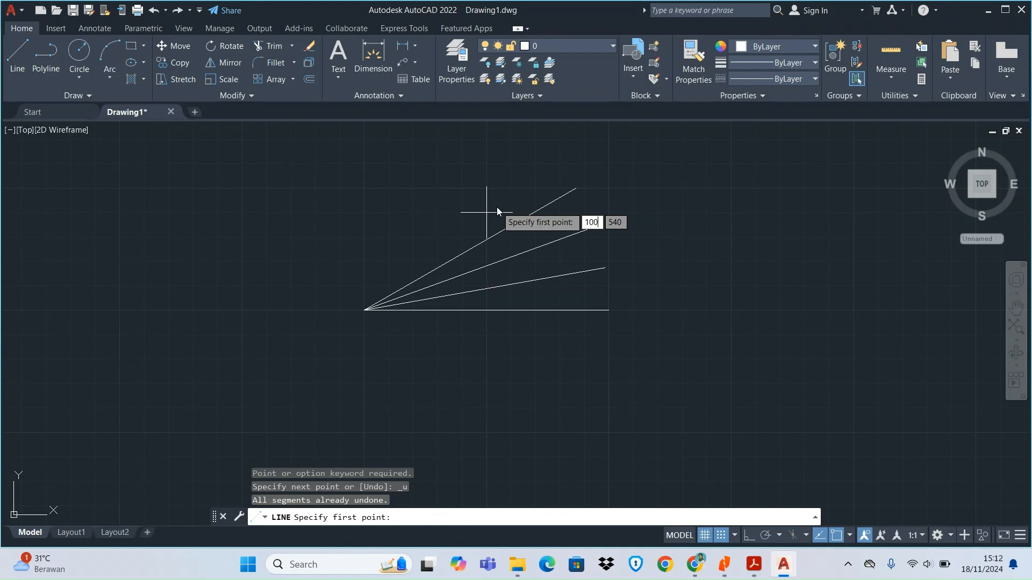
{"action": "type", "text": "< 60°"}
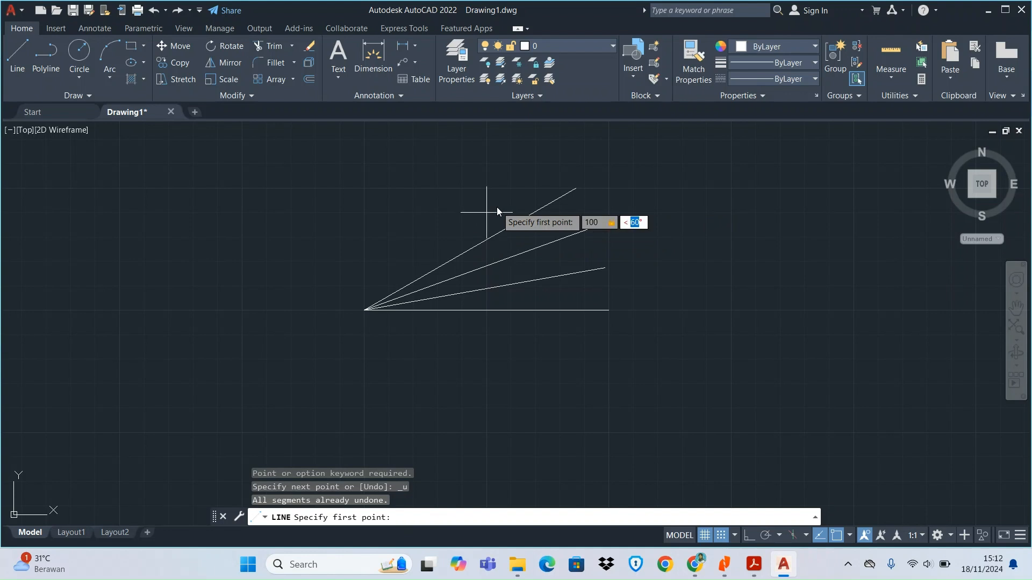
{"action": "type", "text": "40"}
{"action": "key", "text": "Return"}
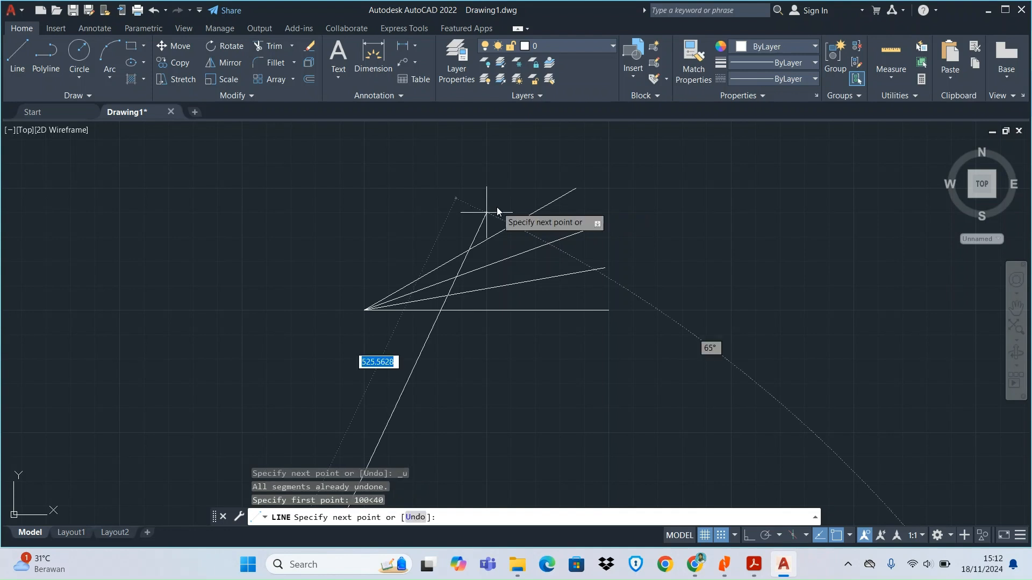
{"action": "scroll", "coordinate": [585, 253], "scroll_direction": "down", "scroll_amount": 8}
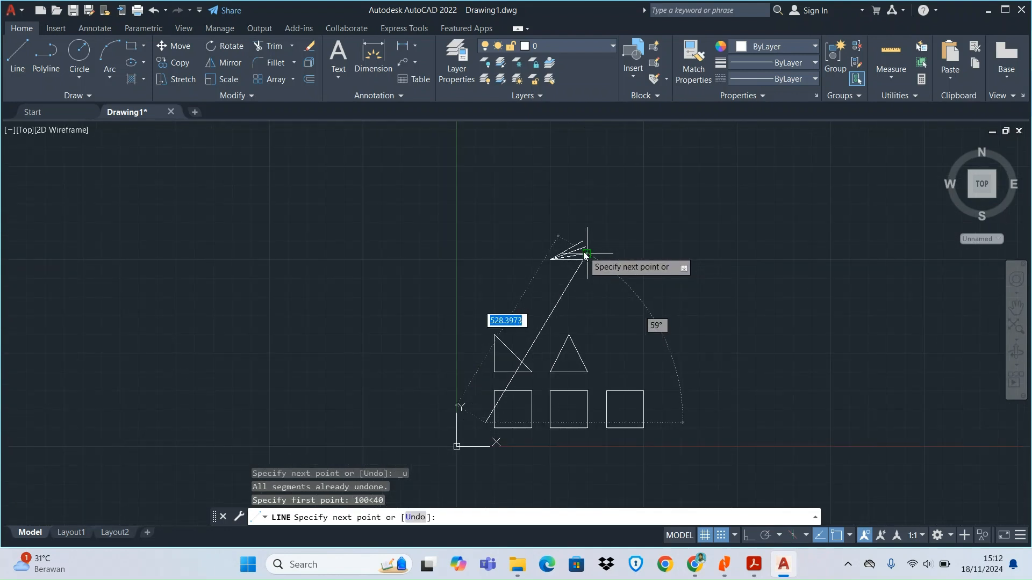
{"action": "type", "text": "u"}
{"action": "scroll", "coordinate": [585, 254], "scroll_direction": "up", "scroll_amount": 8}
{"action": "key", "text": "Return"}
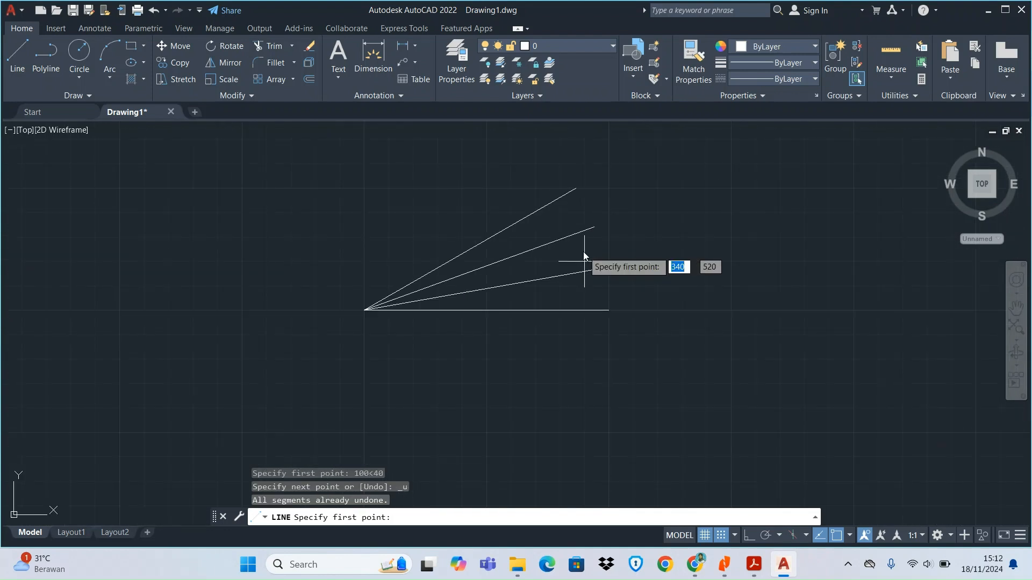
Step: Draw the fourth angled line from the fan's shared left endpoint, 100 units long at 40°
{"action": "scroll", "coordinate": [543, 334], "scroll_direction": "down", "scroll_amount": 10}
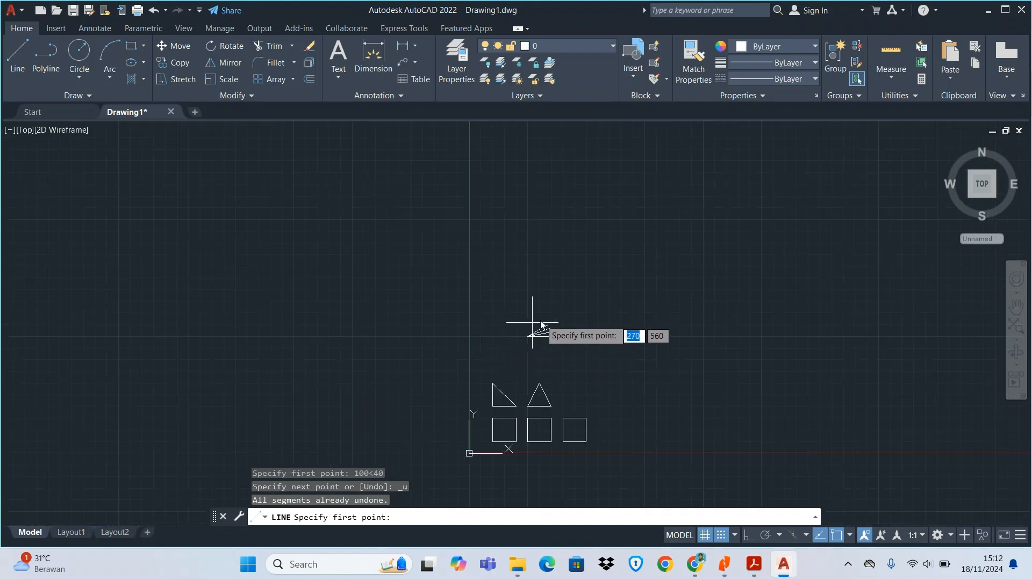
{"action": "scroll", "coordinate": [541, 325], "scroll_direction": "up", "scroll_amount": 10}
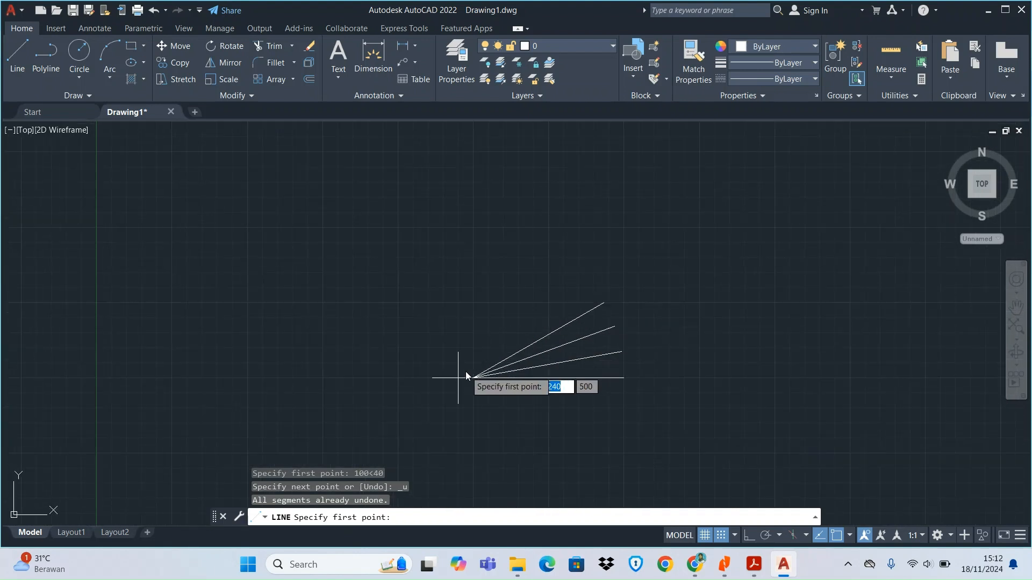
{"action": "left_click", "coordinate": [472, 377]}
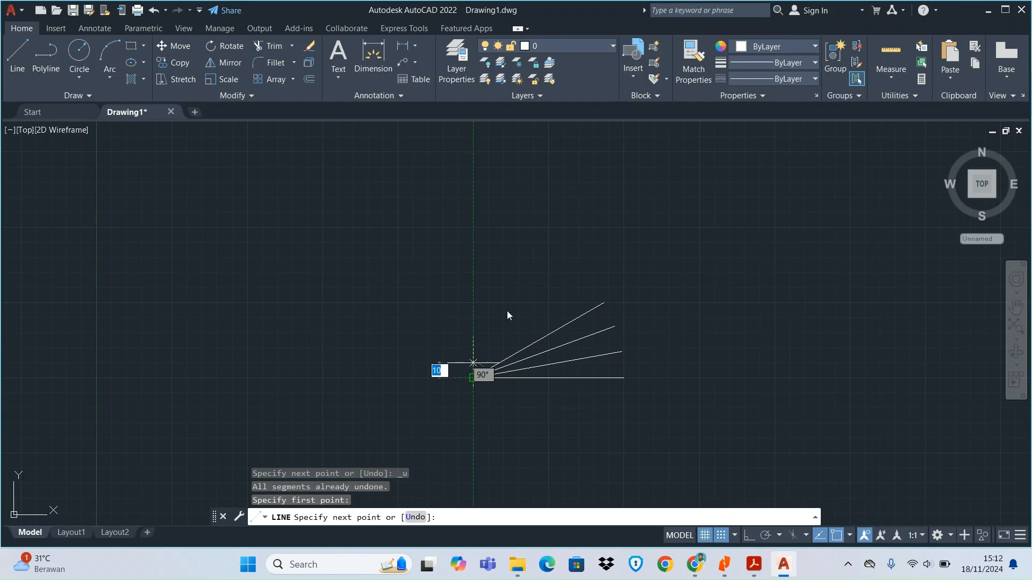
{"action": "type", "text": "10"}
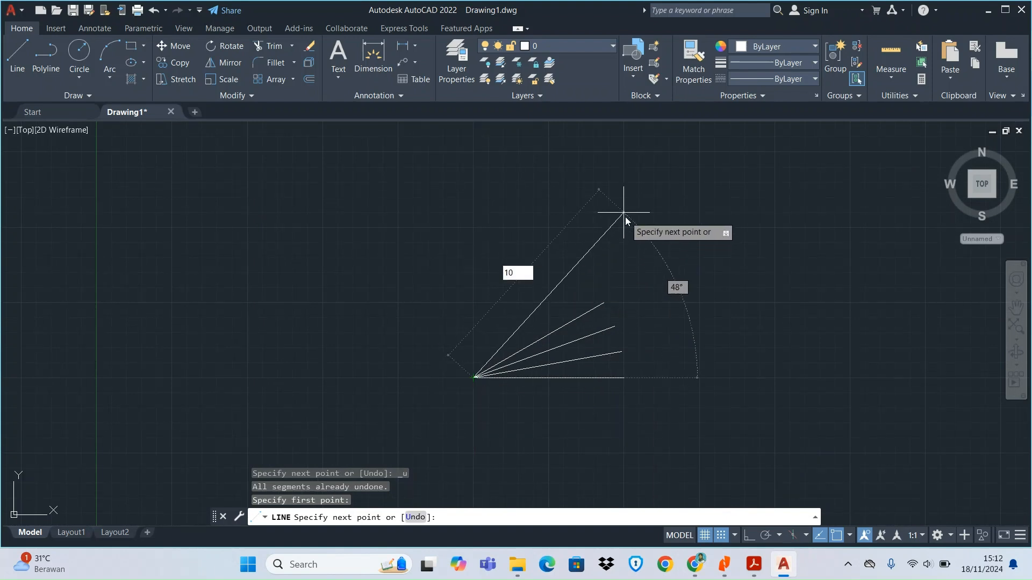
{"action": "key", "text": "Tab"}
{"action": "type", "text": "40"}
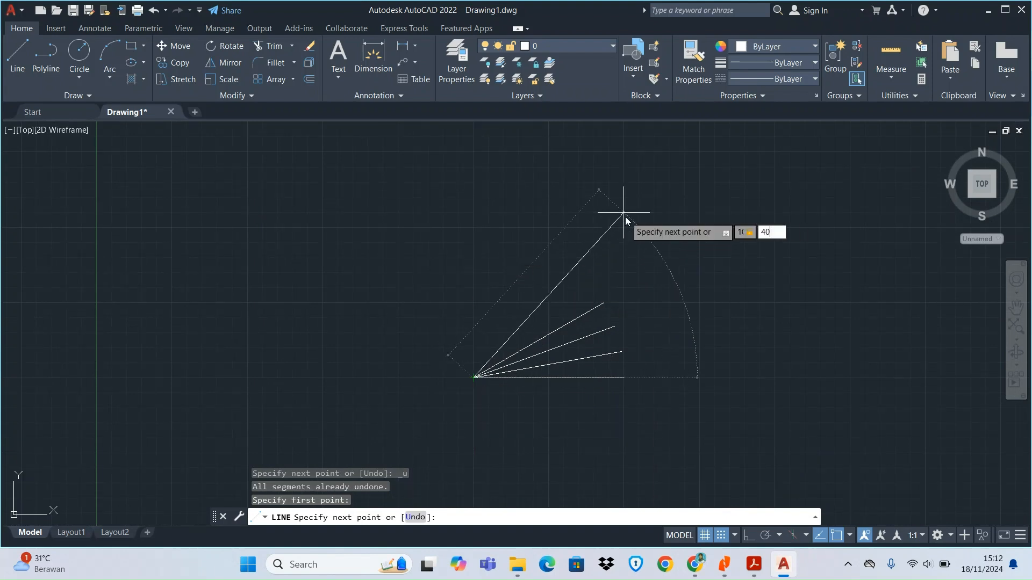
{"action": "key", "text": "Return"}
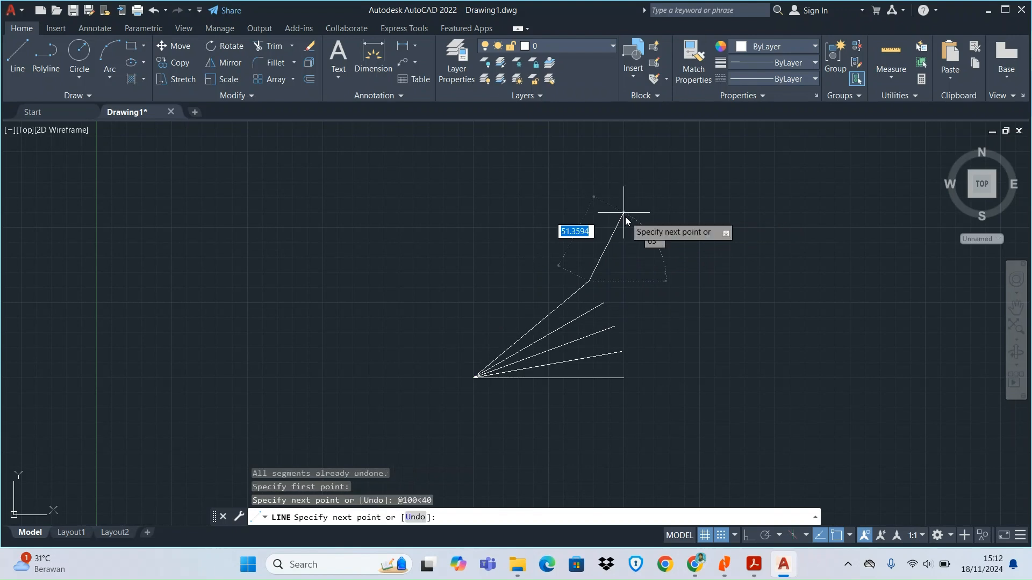
{"action": "key", "text": "Escape"}
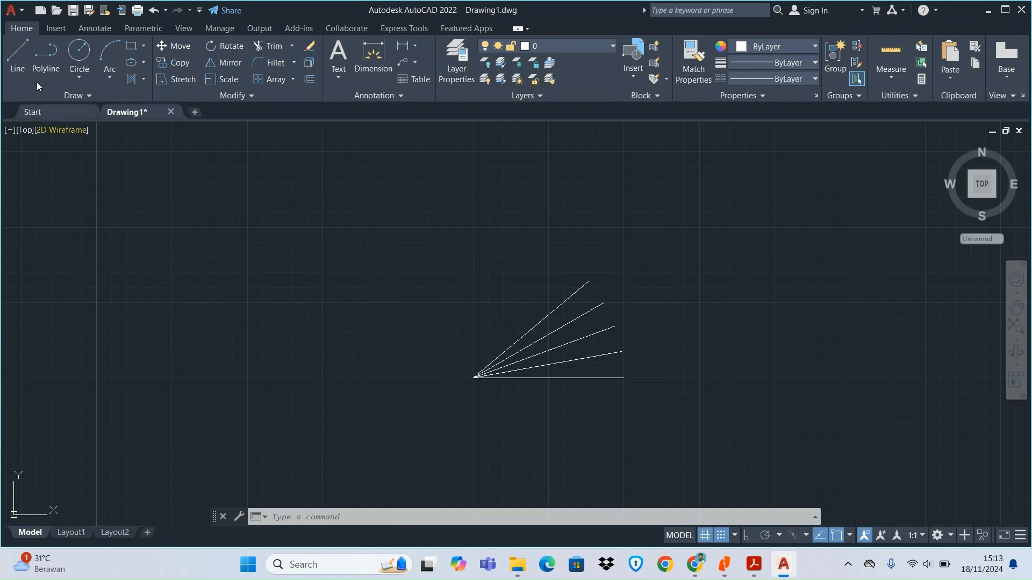
Step: Draw a vertical line upward from the fan's shared endpoint, 100 units long at 90°
{"action": "left_click", "coordinate": [26, 66]}
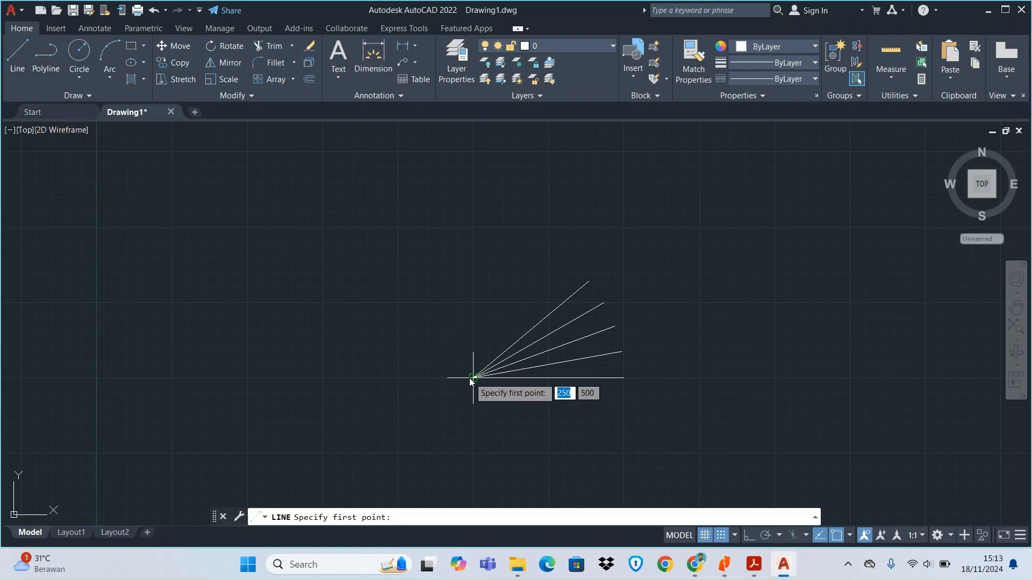
{"action": "left_click", "coordinate": [474, 377]}
{"action": "type", "text": "100"}
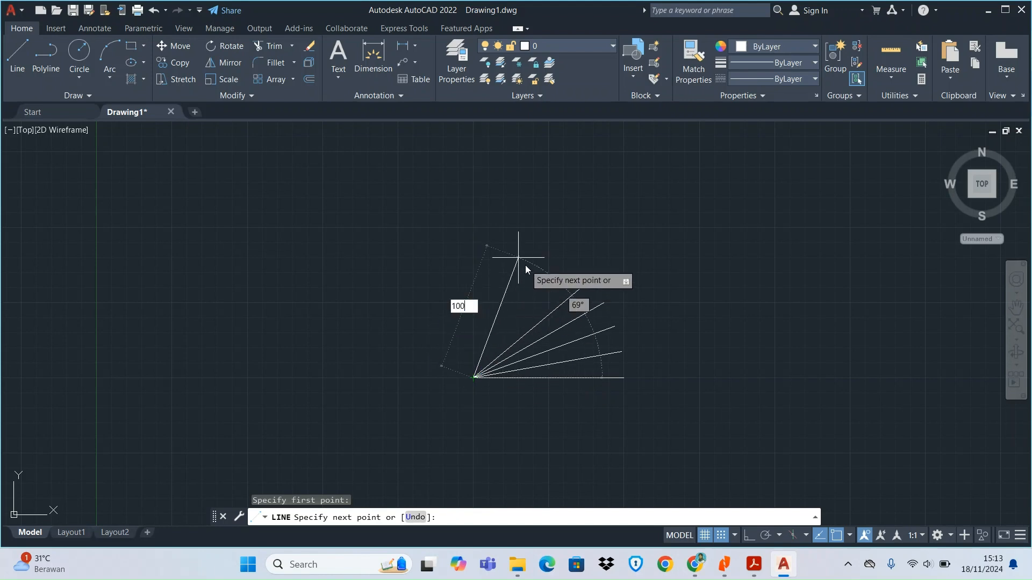
{"action": "key", "text": "Tab"}
{"action": "type", "text": "90"}
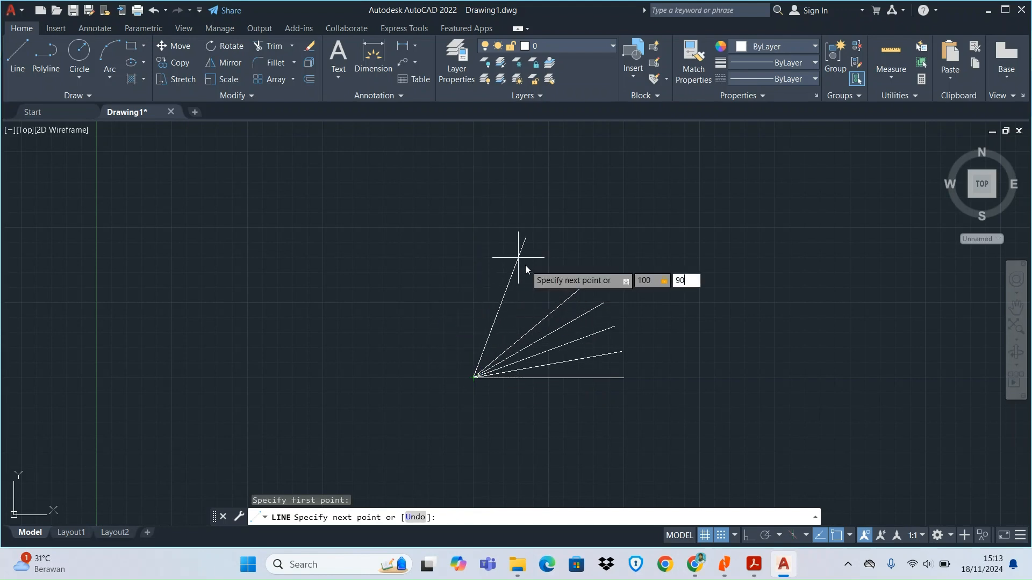
{"action": "key", "text": "Return"}
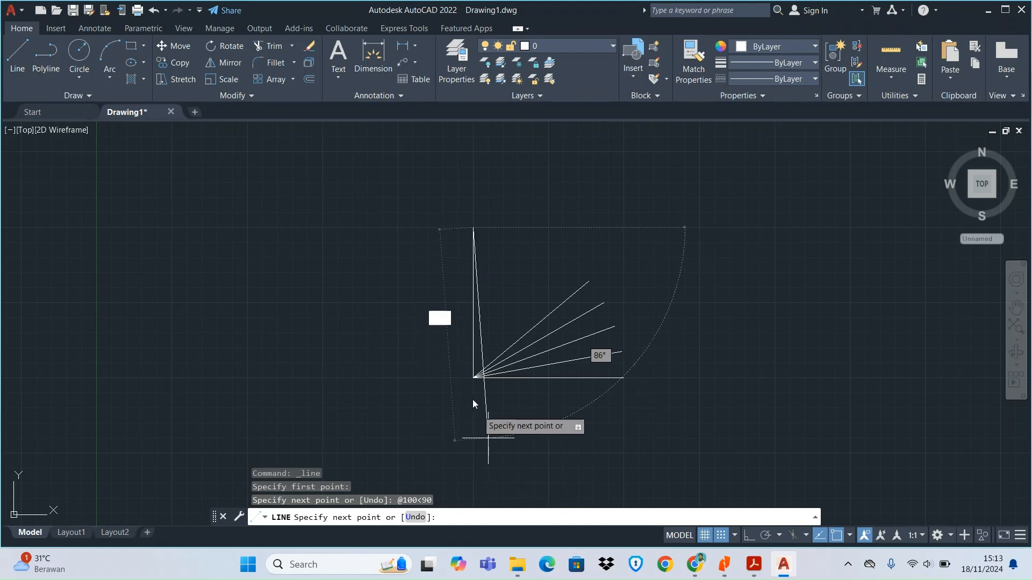
{"action": "key", "text": "Return"}
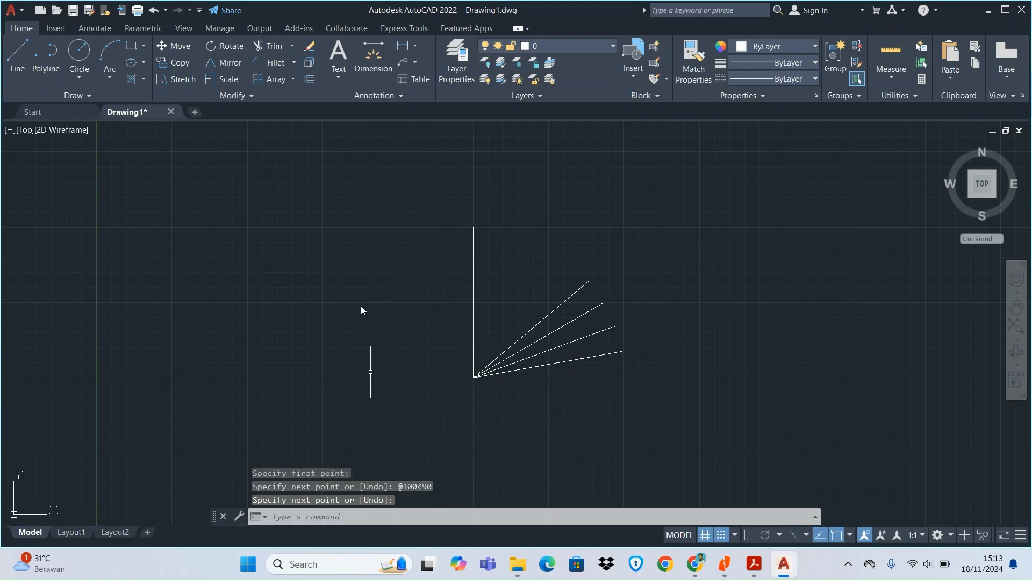
Step: Draw a horizontal line leftward from the fan's shared endpoint, 100 units long at 180°
{"action": "left_click", "coordinate": [17, 56]}
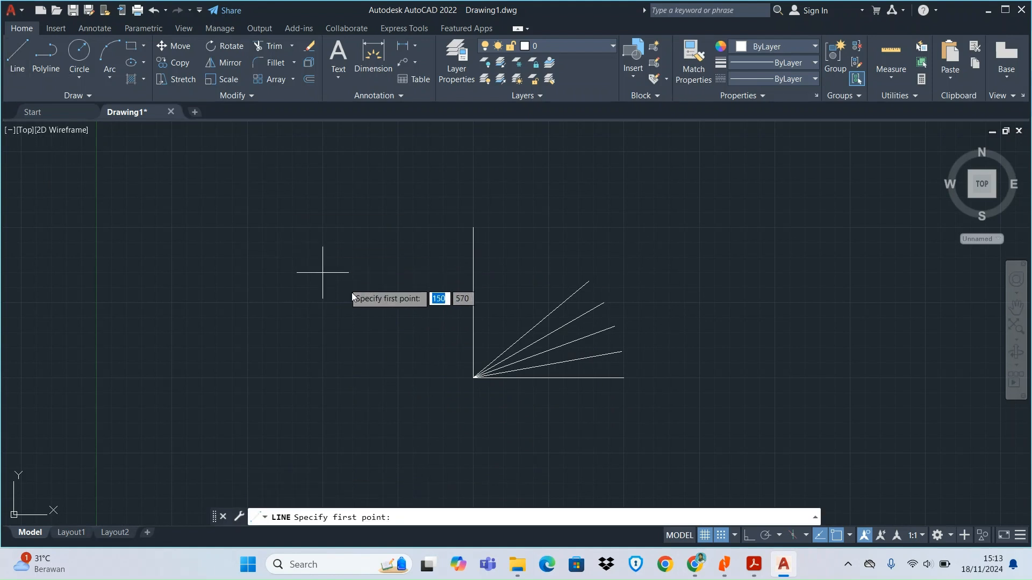
{"action": "left_click", "coordinate": [472, 376]}
{"action": "type", "text": "100"}
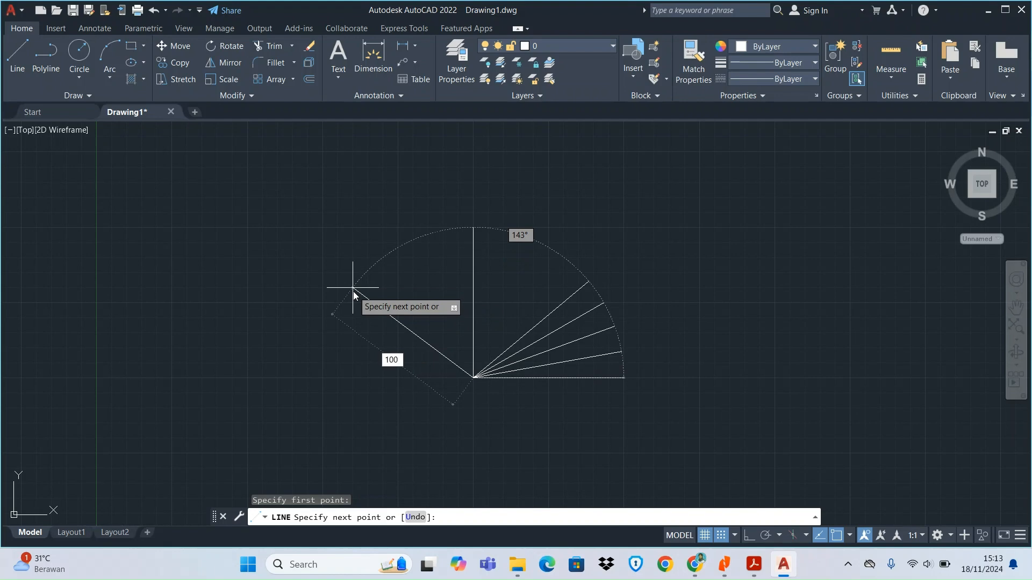
{"action": "key", "text": "Tab"}
{"action": "type", "text": "180"}
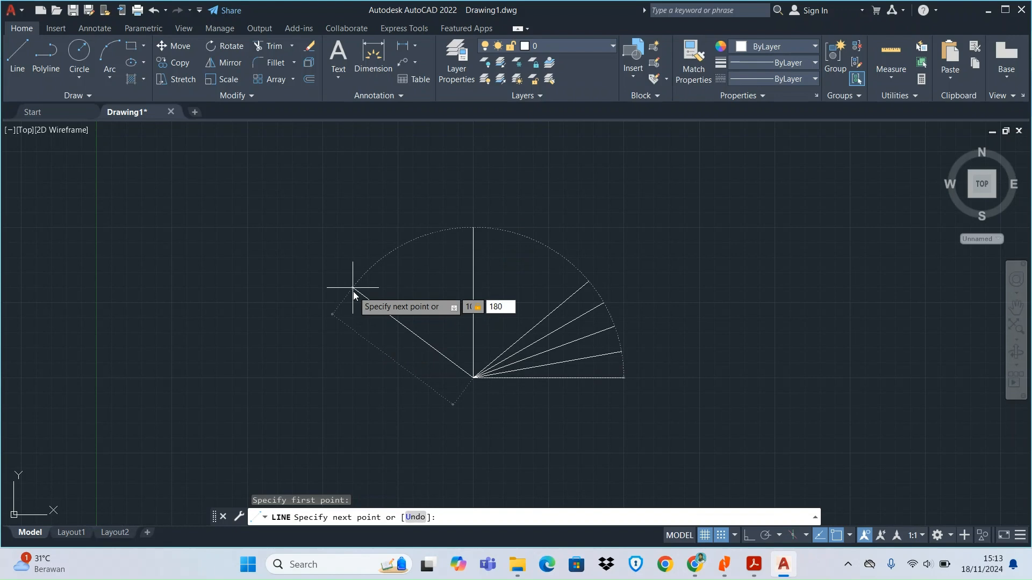
{"action": "key", "text": "Return"}
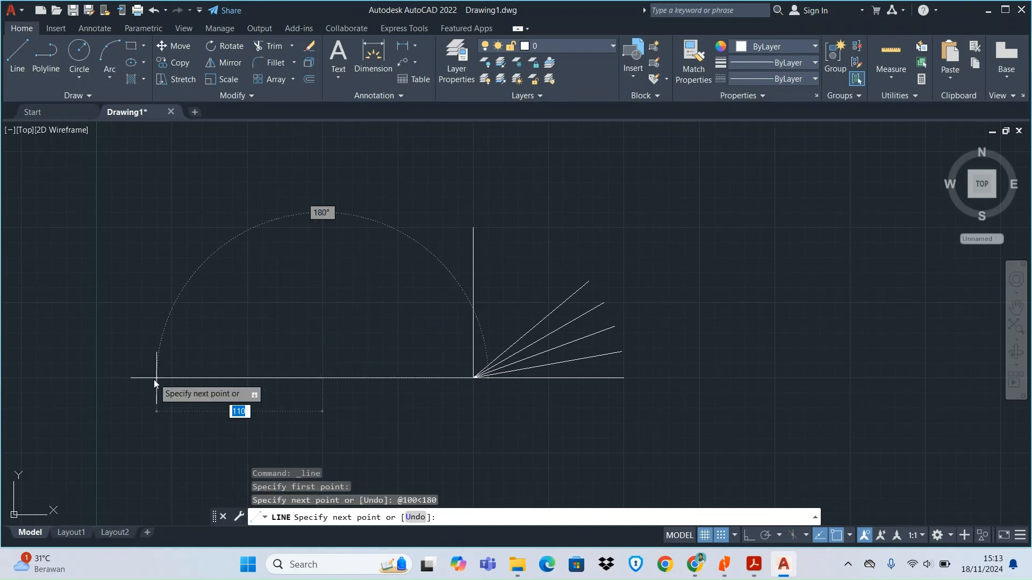
{"action": "key", "text": "Return"}
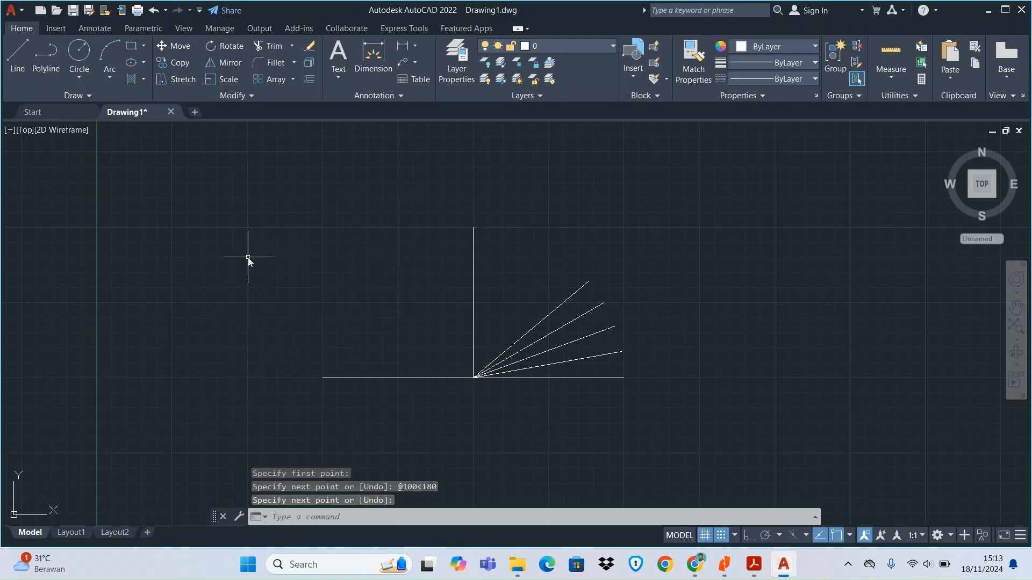
Step: Draw a vertical line downward from the shared centre point, entering a length of 100 units and an angle of 270°
{"action": "left_click", "coordinate": [18, 77]}
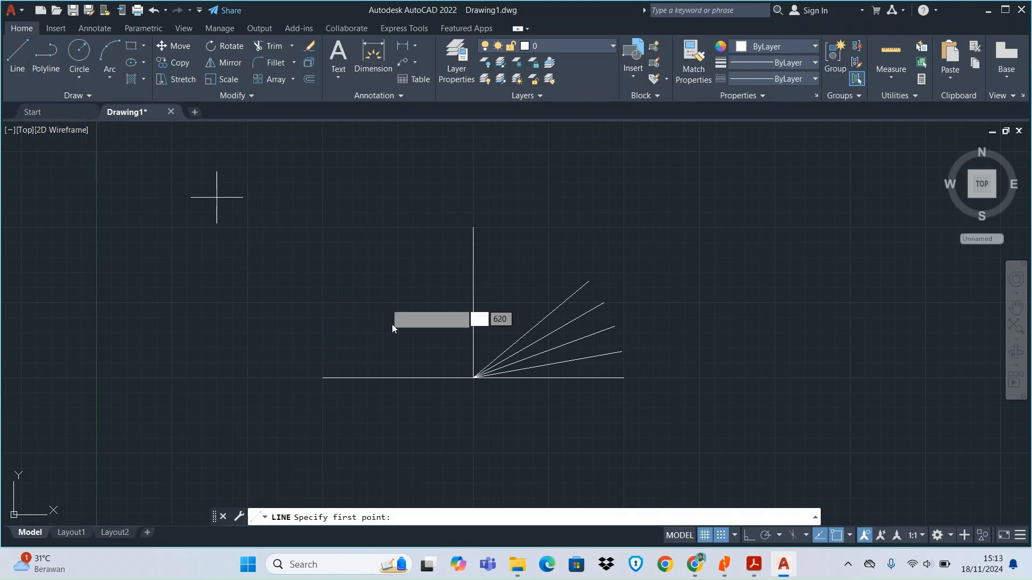
{"action": "left_click", "coordinate": [478, 378]}
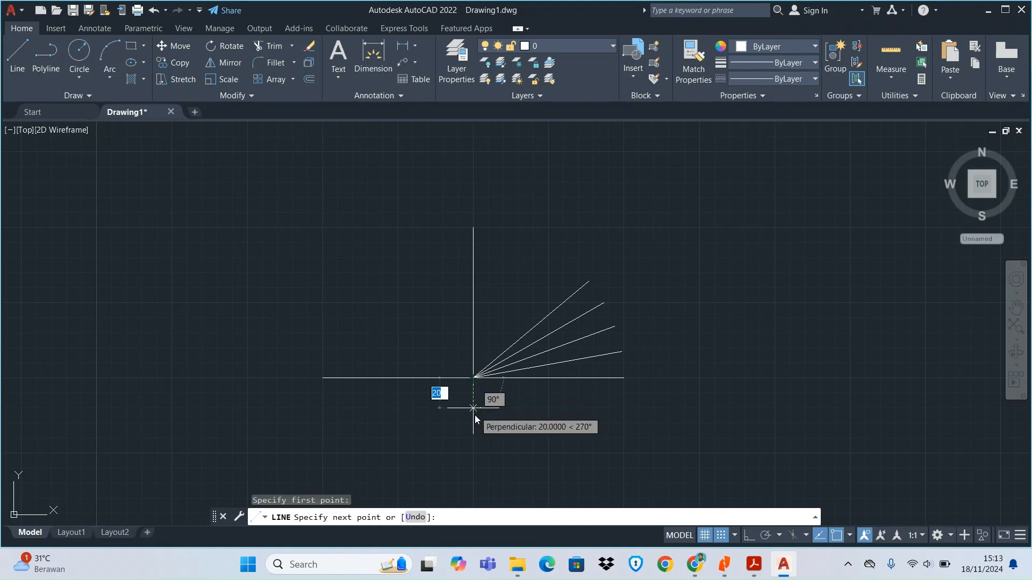
{"action": "type", "text": "100"}
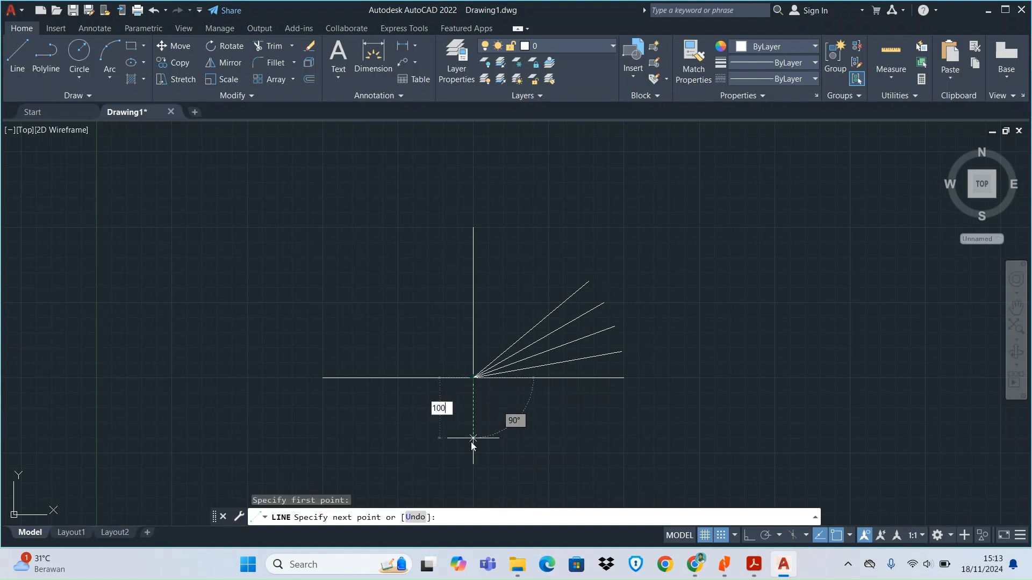
{"action": "key", "text": "Tab"}
{"action": "type", "text": "270"}
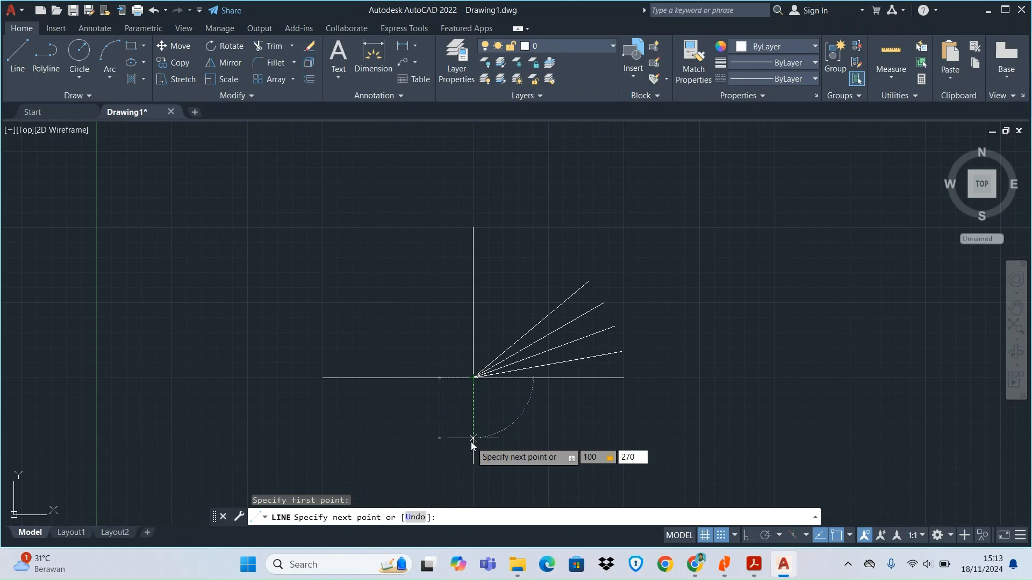
{"action": "key", "text": "Return"}
{"action": "scroll", "coordinate": [635, 391], "scroll_direction": "down", "scroll_amount": 3}
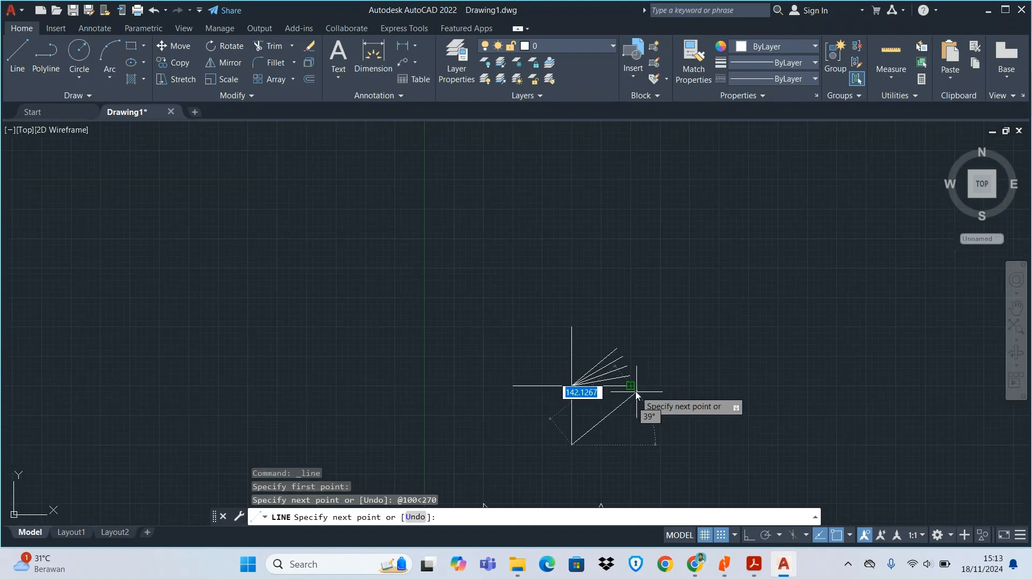
{"action": "key", "text": "Escape"}
Step: Draw a line from the shared centre point toward the lower right, 100 units long at 315°
{"action": "scroll", "coordinate": [624, 396], "scroll_direction": "up", "scroll_amount": 5}
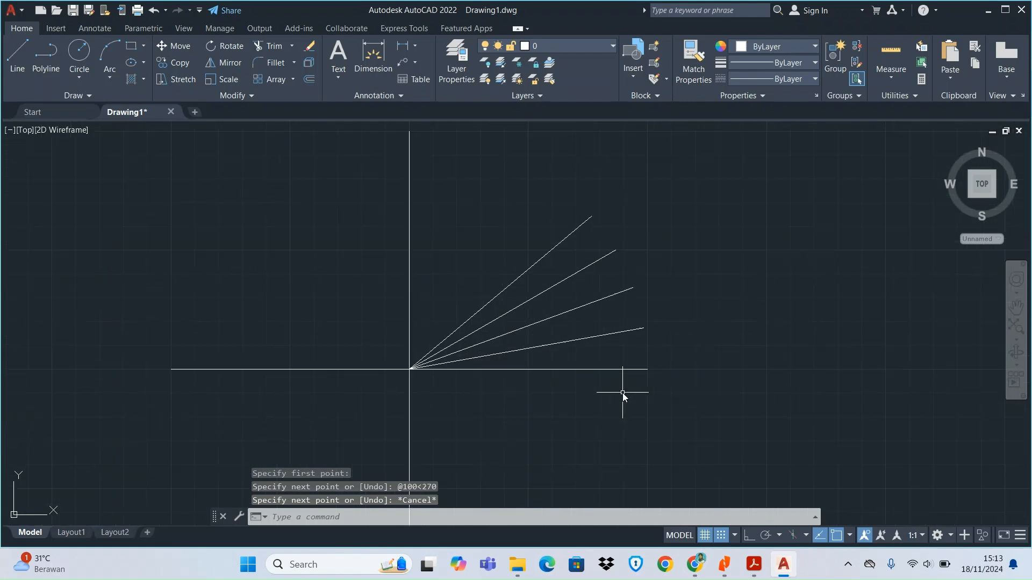
{"action": "scroll", "coordinate": [623, 396], "scroll_direction": "down", "scroll_amount": 2}
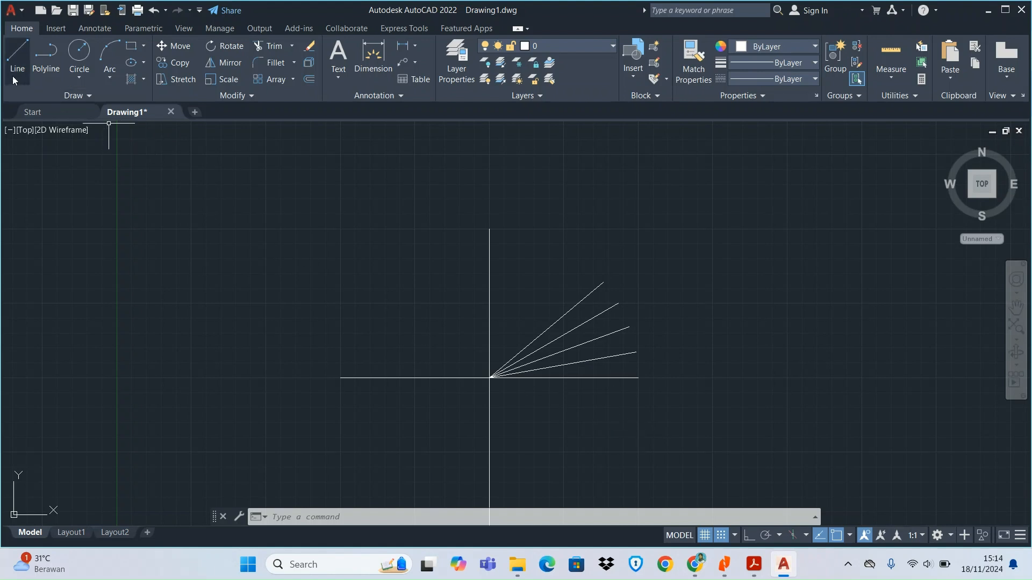
{"action": "left_click", "coordinate": [17, 59]}
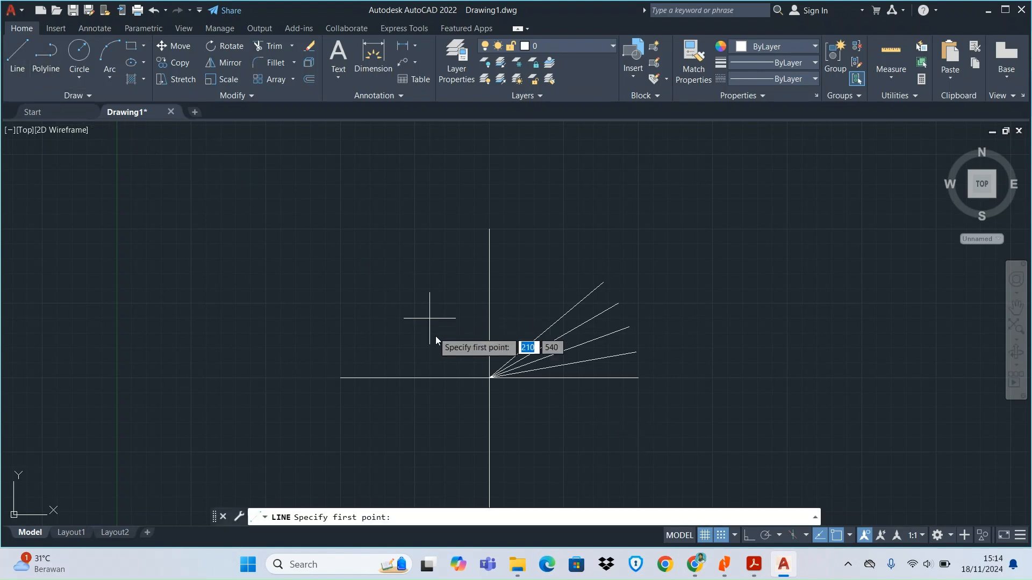
{"action": "left_click", "coordinate": [484, 379]}
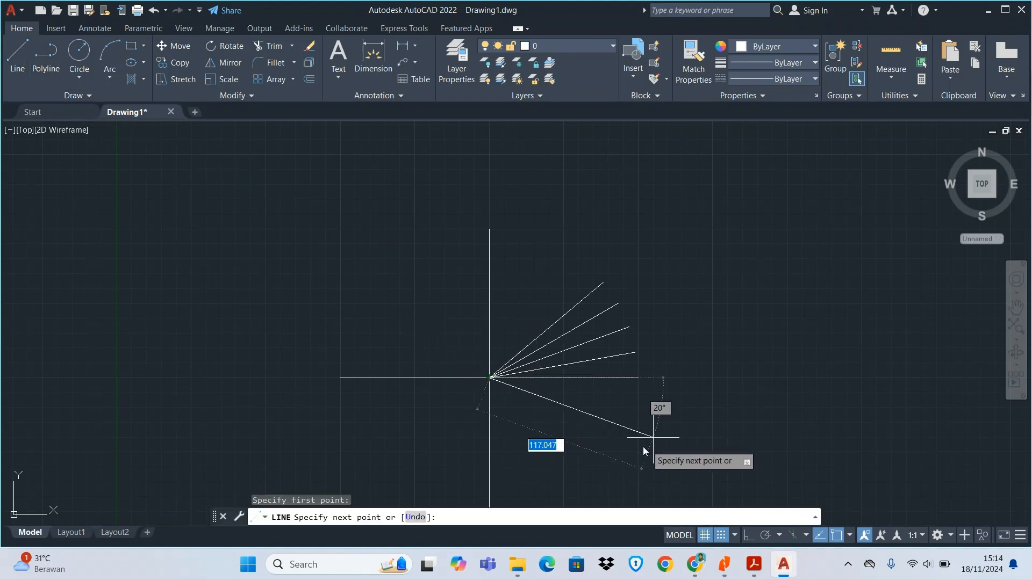
{"action": "type", "text": "00"}
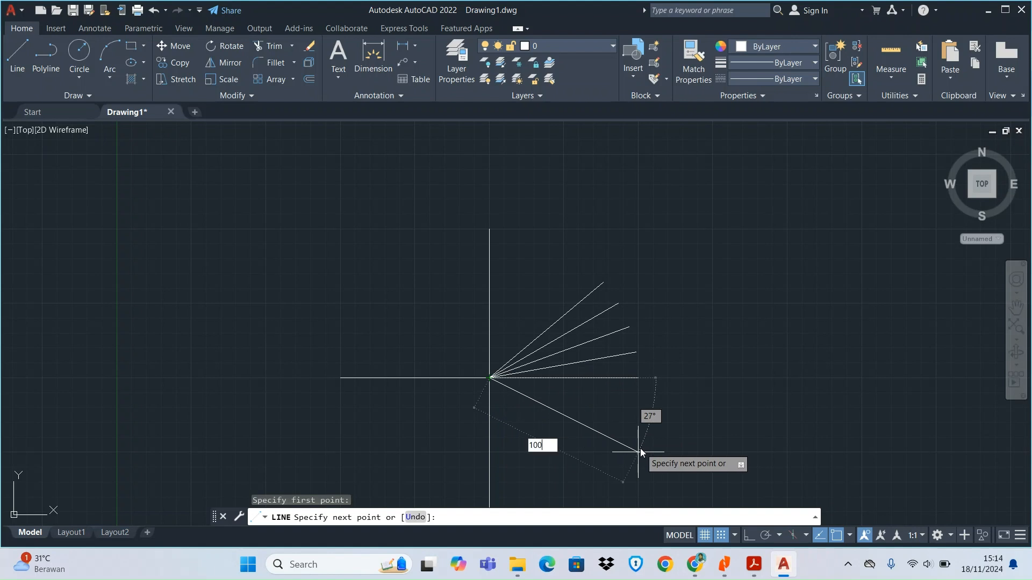
{"action": "key", "text": "Tab"}
{"action": "type", "text": "315"}
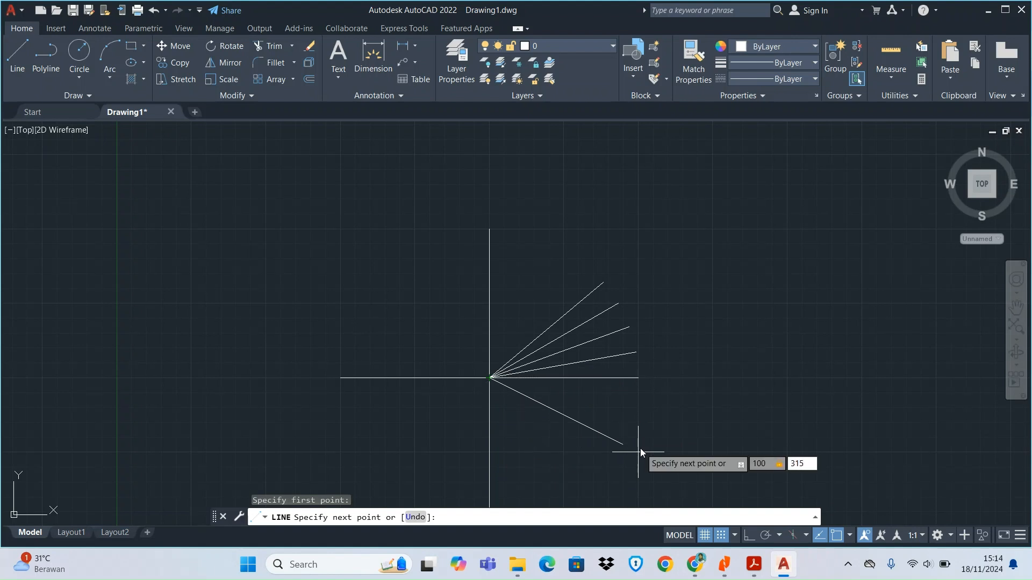
{"action": "key", "text": "Return"}
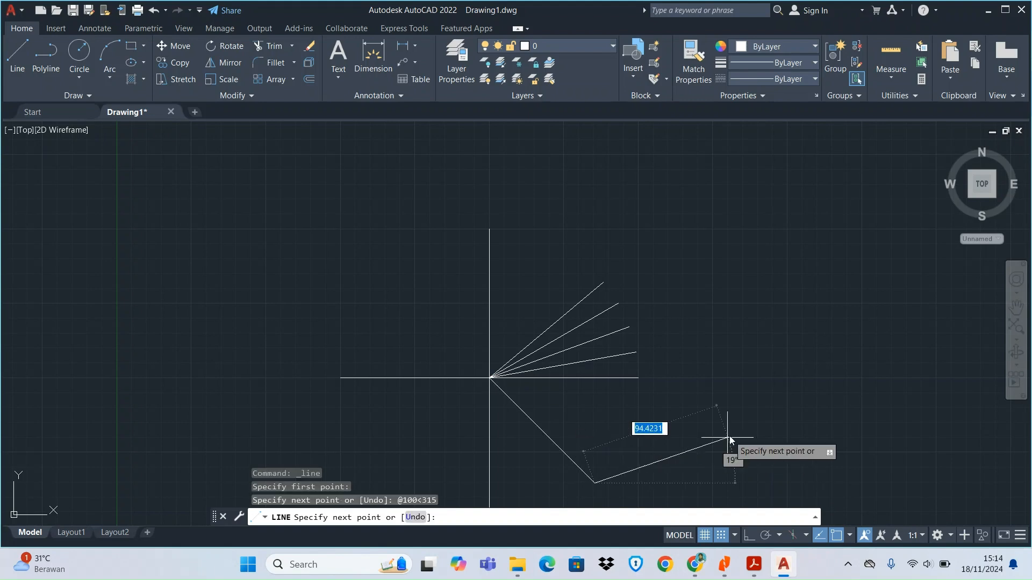
{"action": "key", "text": "Return"}
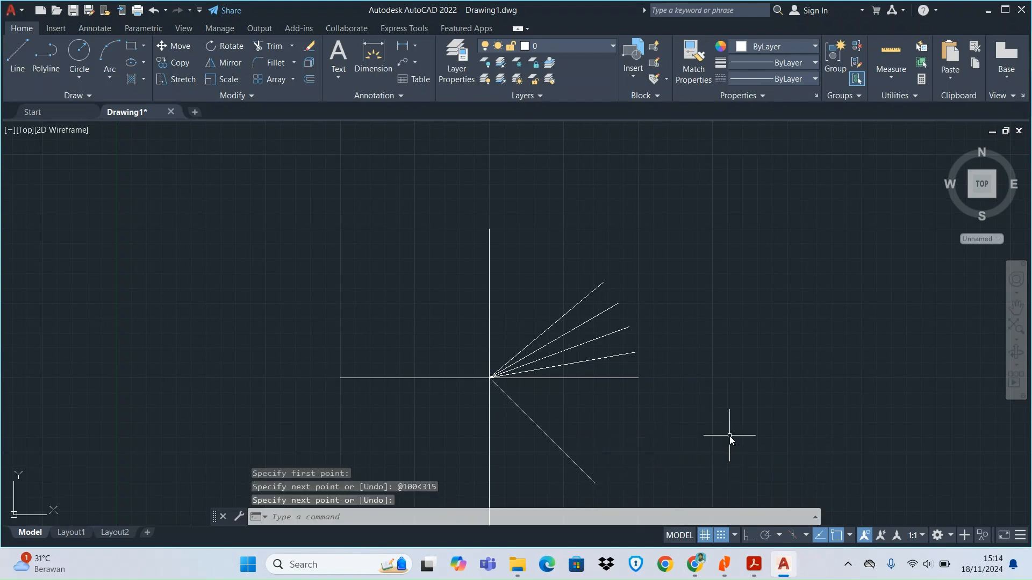
{"action": "left_click", "coordinate": [551, 437]}
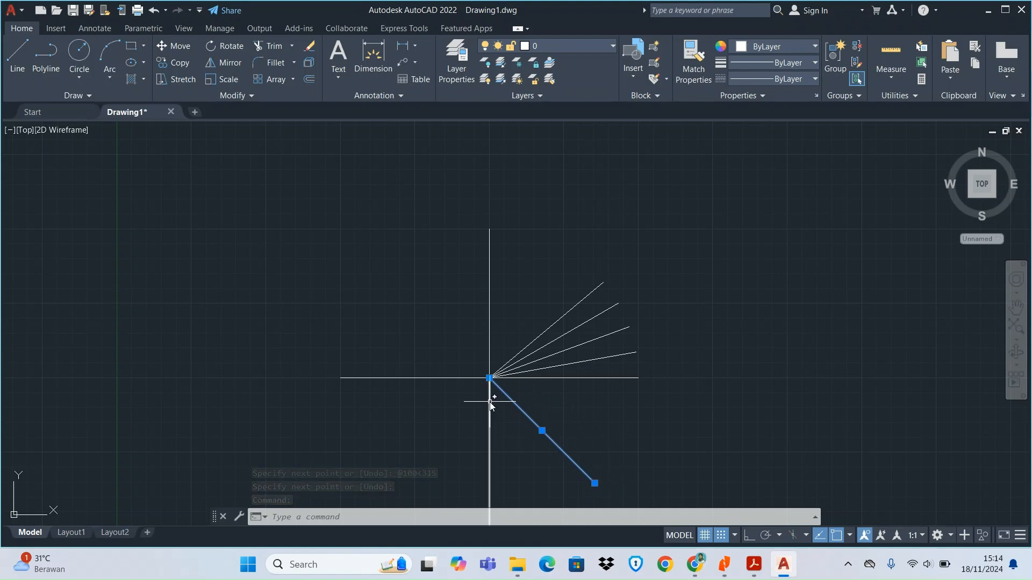
{"action": "key", "text": "Escape"}
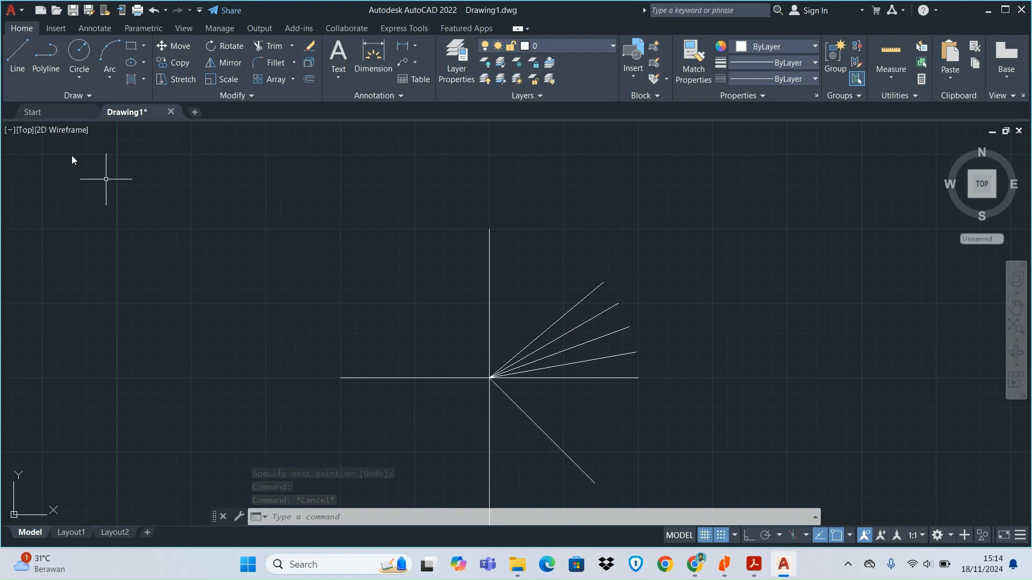
Step: Draw a line from the shared centre point toward the lower left, 100 units long at 225°
{"action": "left_click", "coordinate": [15, 66]}
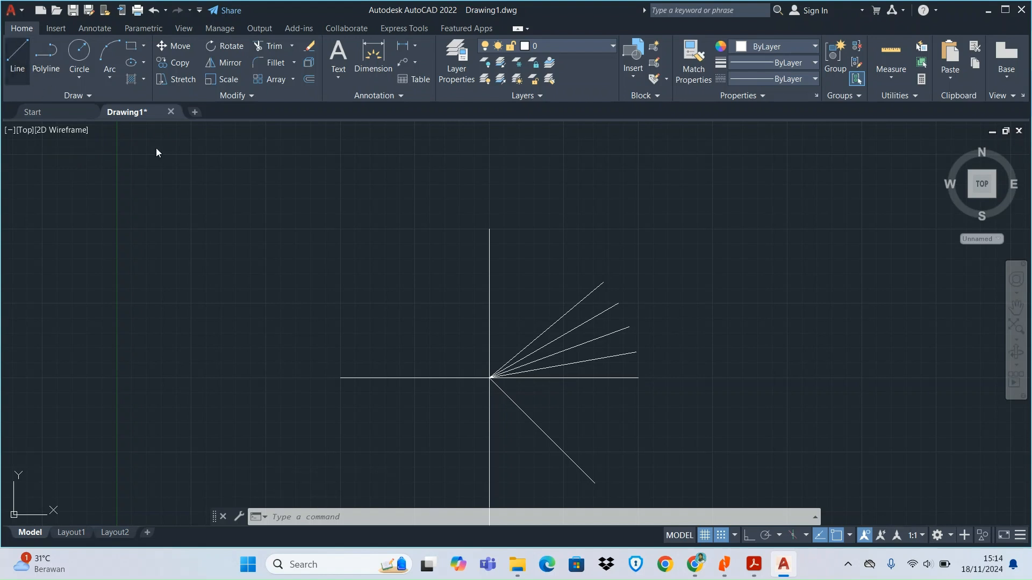
{"action": "left_click", "coordinate": [489, 378]}
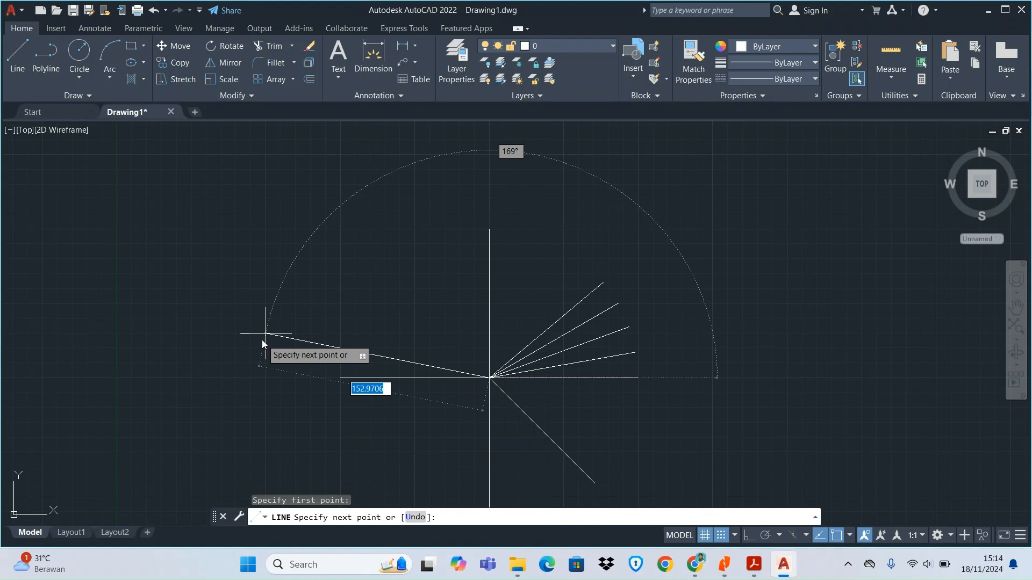
{"action": "type", "text": "100"}
{"action": "key", "text": "Tab"}
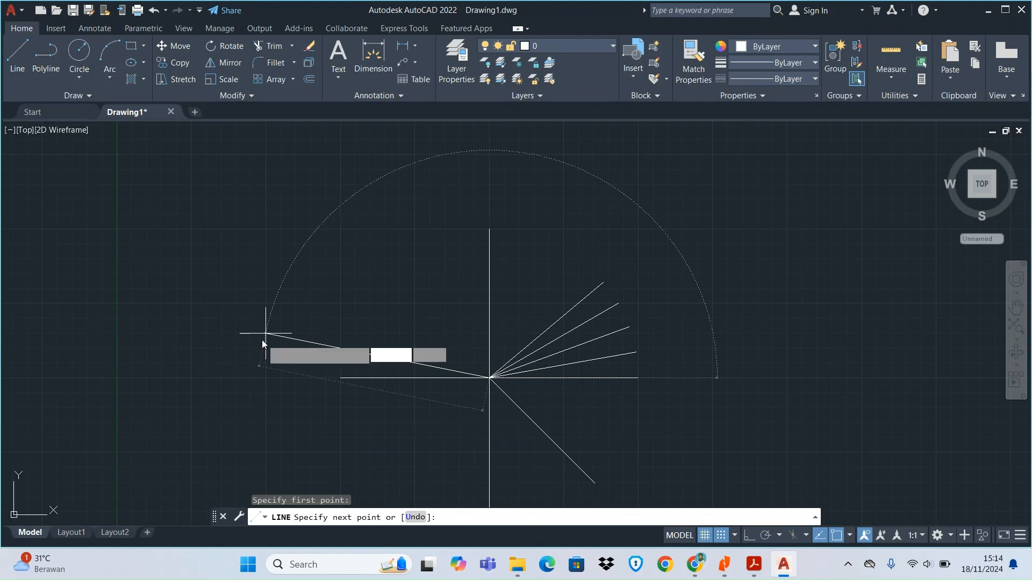
{"action": "type", "text": "225"}
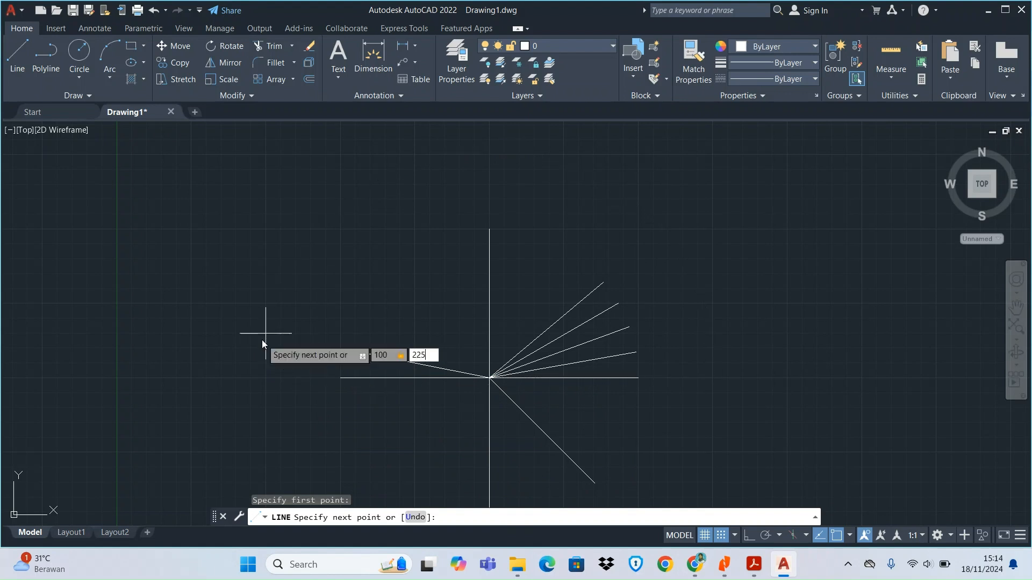
{"action": "key", "text": "Return"}
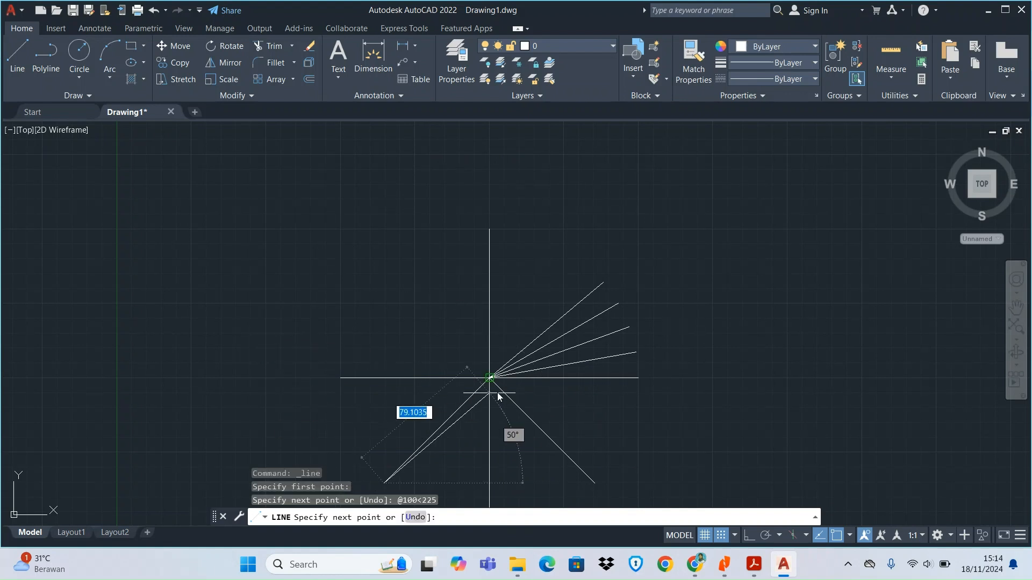
{"action": "key", "text": "Escape"}
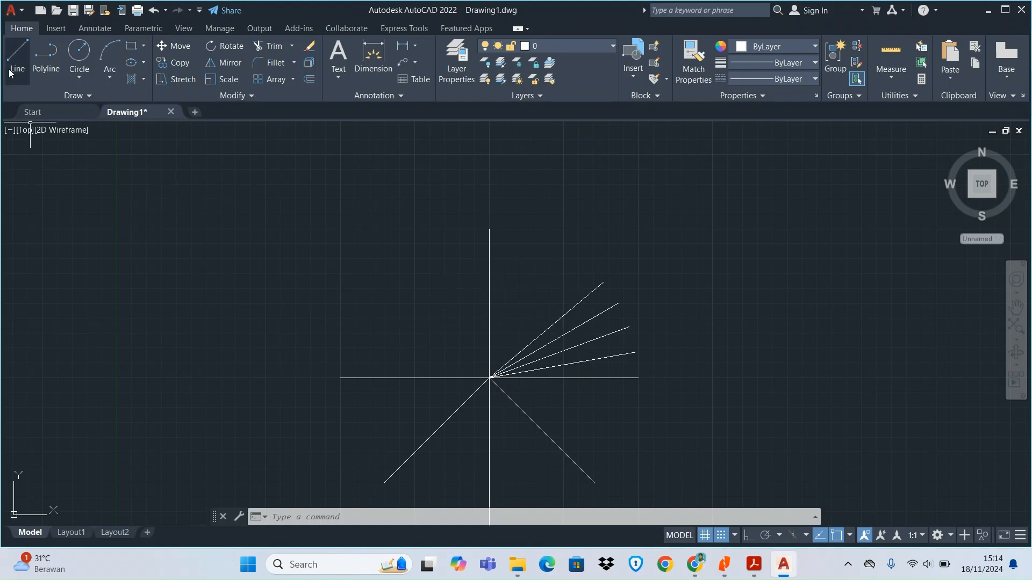
Step: Draw a line from the shared centre point toward the upper left, 100 units long at 135°
{"action": "left_click", "coordinate": [18, 54]}
{"action": "left_click", "coordinate": [489, 378]}
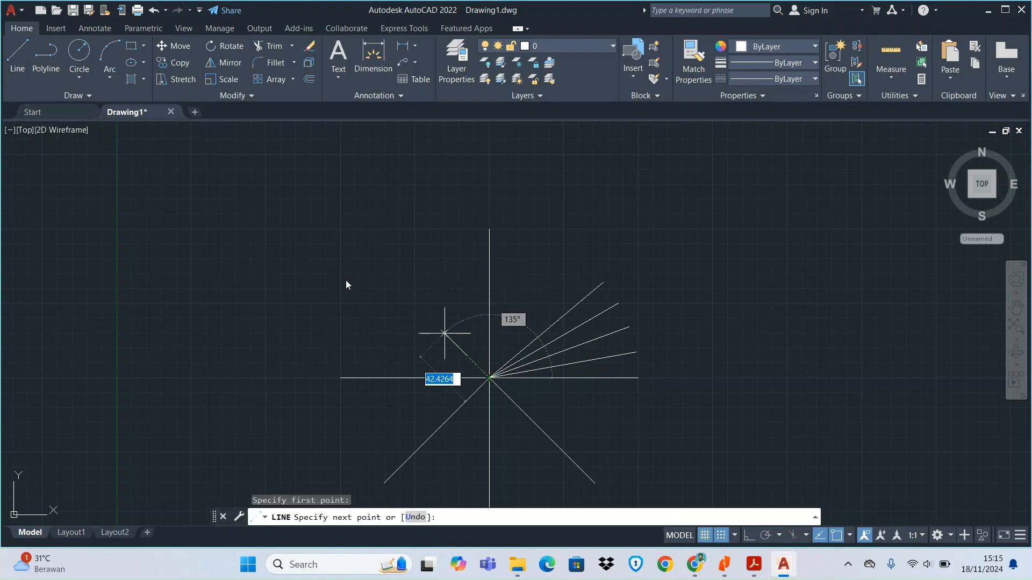
{"action": "type", "text": "100"}
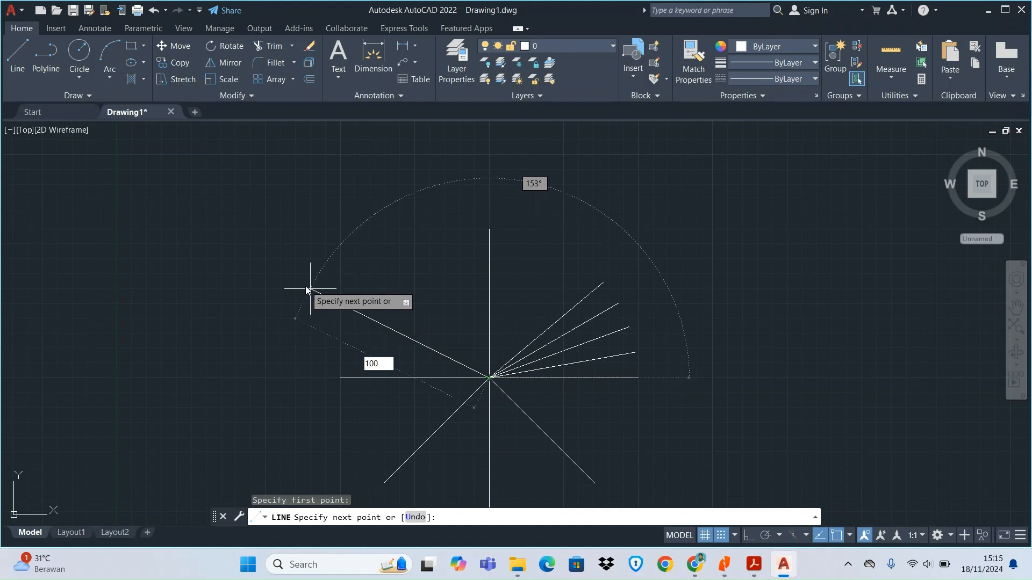
{"action": "key", "text": "Tab"}
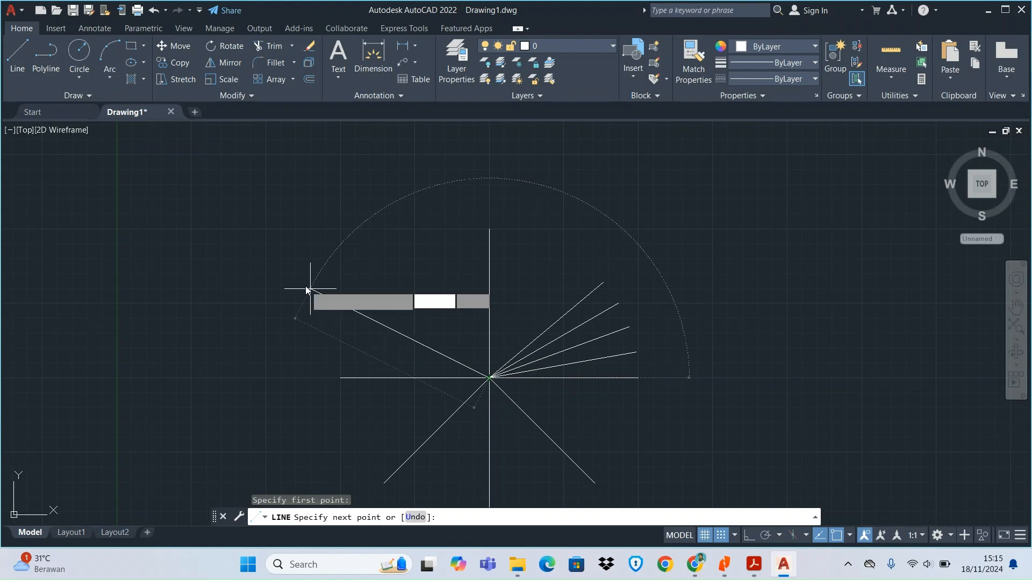
{"action": "type", "text": "135"}
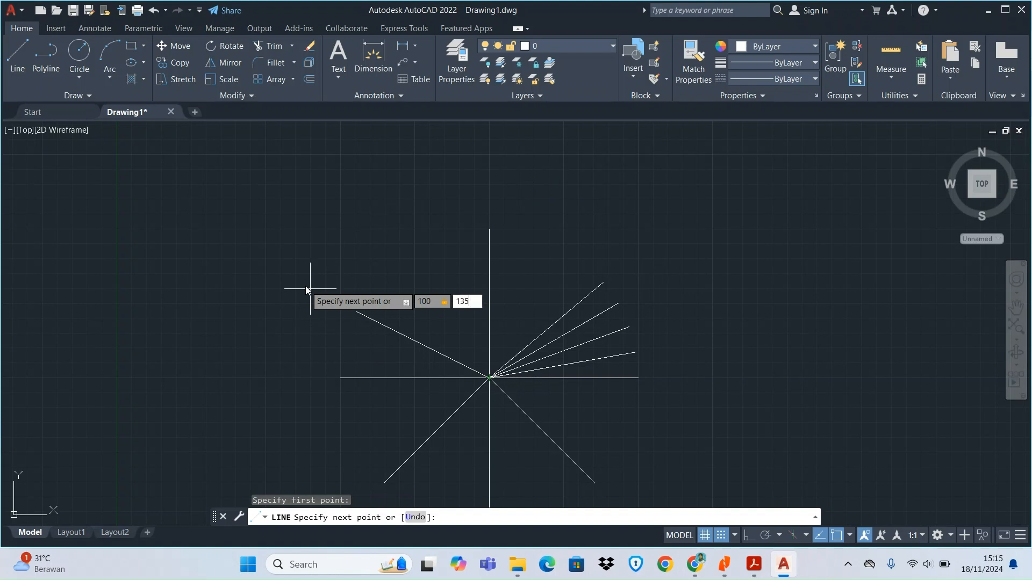
{"action": "key", "text": "Return"}
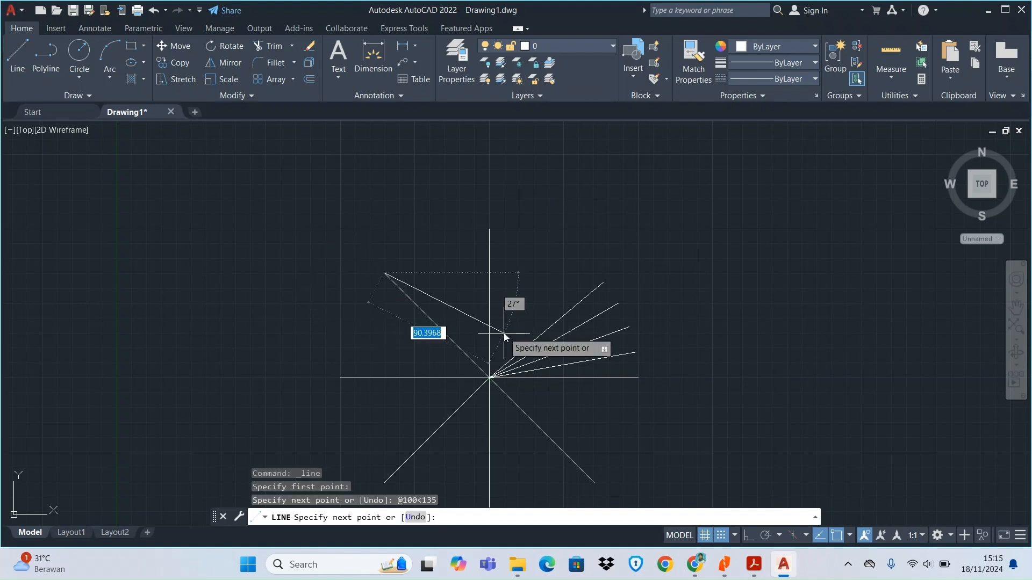
{"action": "key", "text": "Escape"}
Step: Start a third triangle above the third square by drawing its horizontal base 100 units long toward the right
{"action": "scroll", "coordinate": [499, 333], "scroll_direction": "down", "scroll_amount": 2}
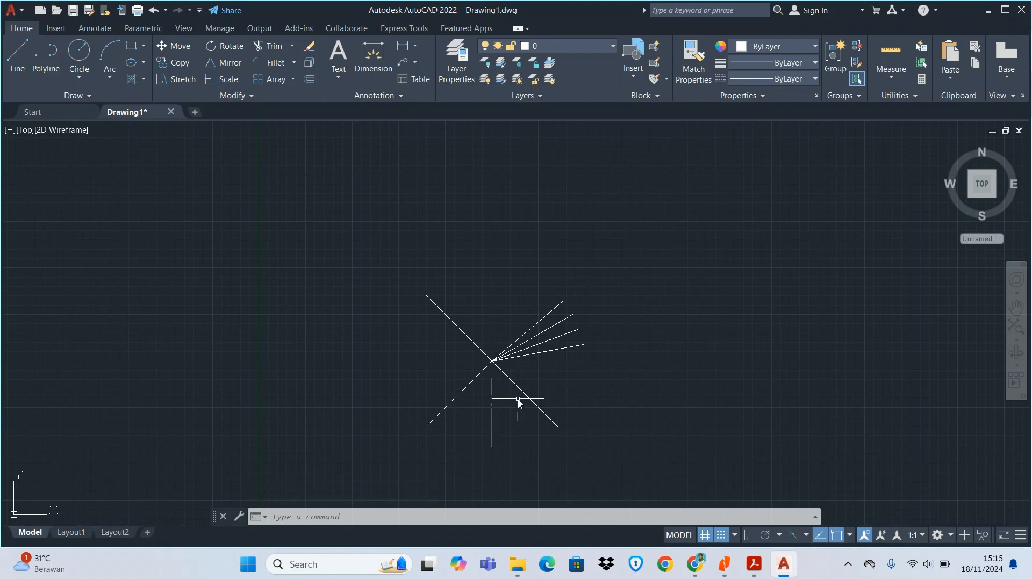
{"action": "scroll", "coordinate": [532, 376], "scroll_direction": "down", "scroll_amount": 3}
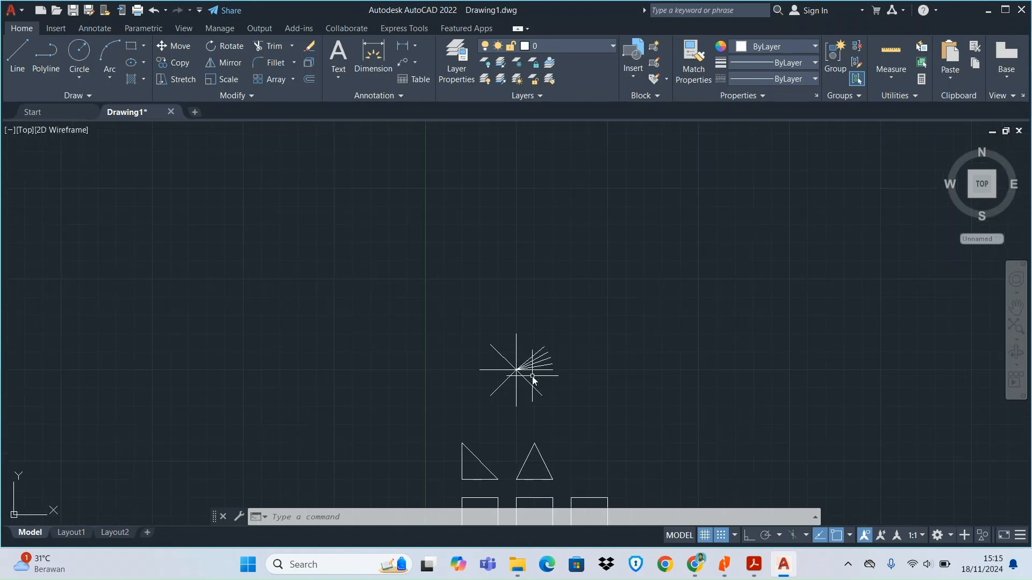
{"action": "scroll", "coordinate": [553, 445], "scroll_direction": "up", "scroll_amount": 4}
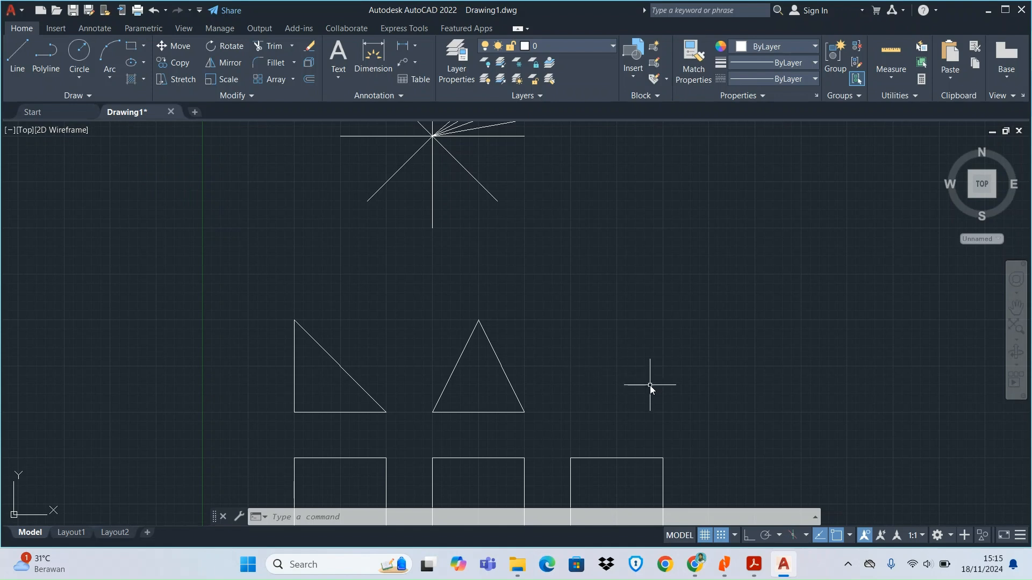
{"action": "left_click", "coordinate": [24, 67]}
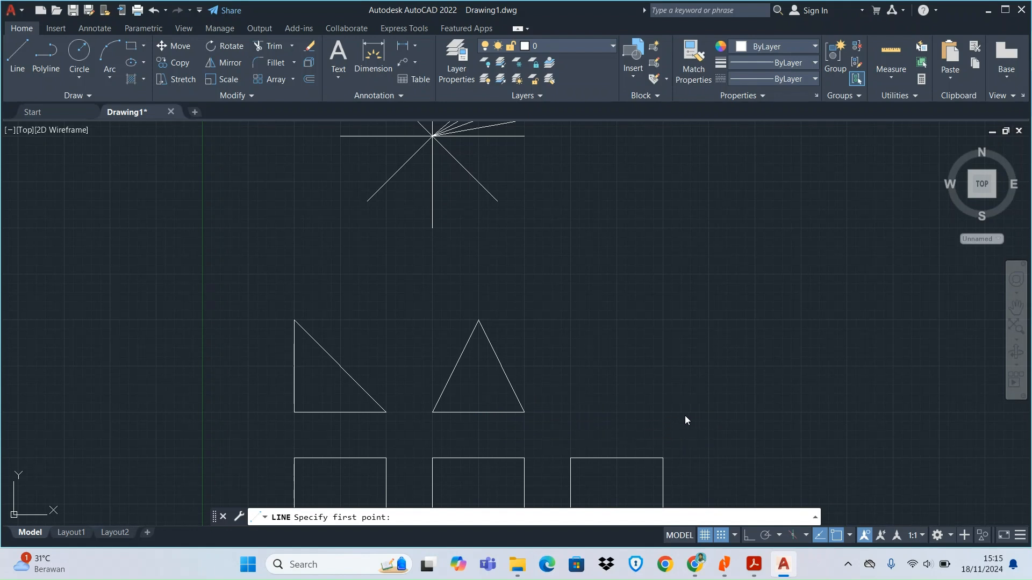
{"action": "left_click", "coordinate": [570, 412]}
{"action": "type", "text": "1"}
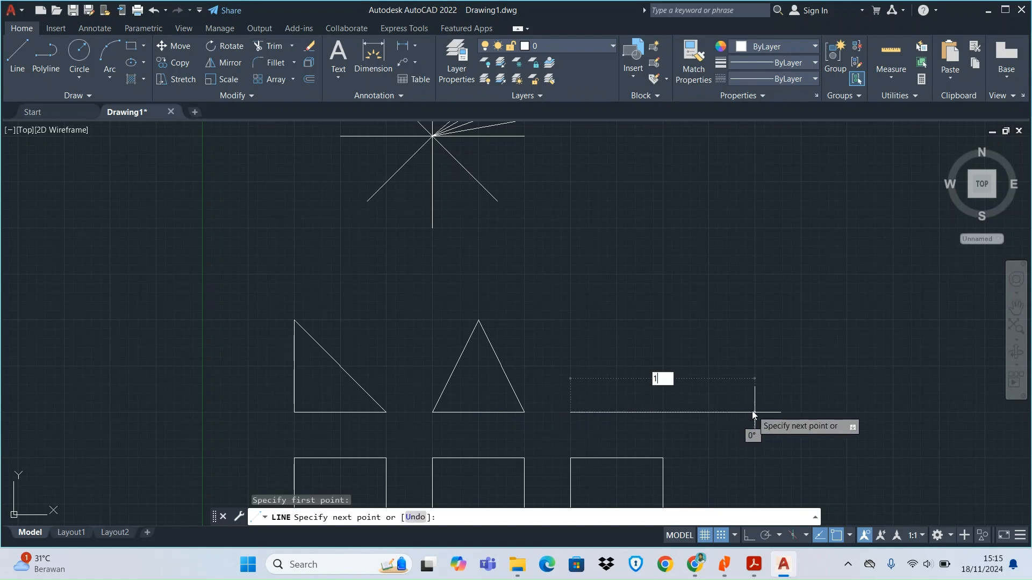
{"action": "type", "text": "00"}
{"action": "key", "text": "Return"}
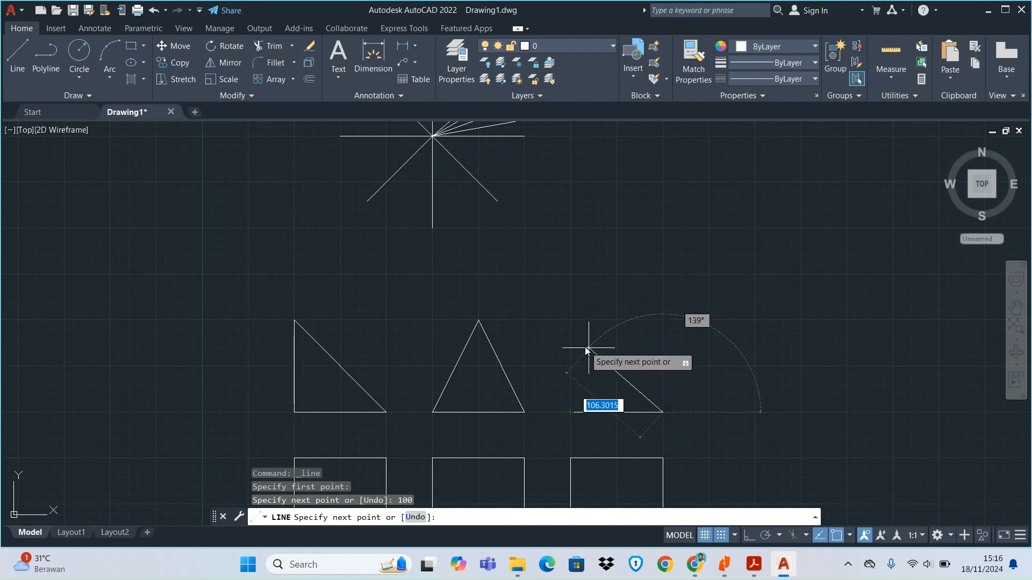
Step: Complete the equilateral triangle with a 100-unit side at 120° and a closing side back to the base's starting point
{"action": "type", "text": "100"}
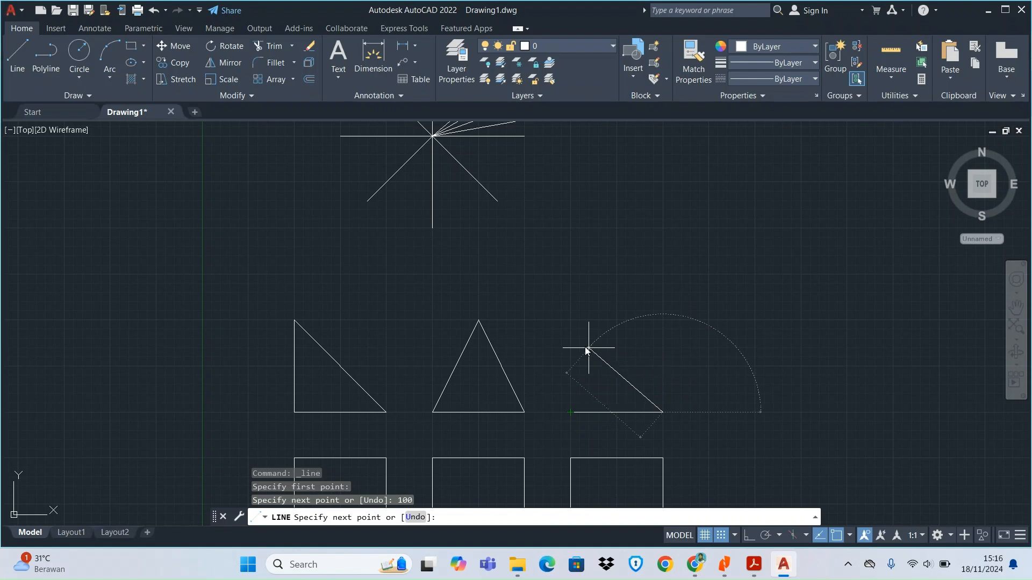
{"action": "key", "text": "Tab"}
{"action": "type", "text": "12"}
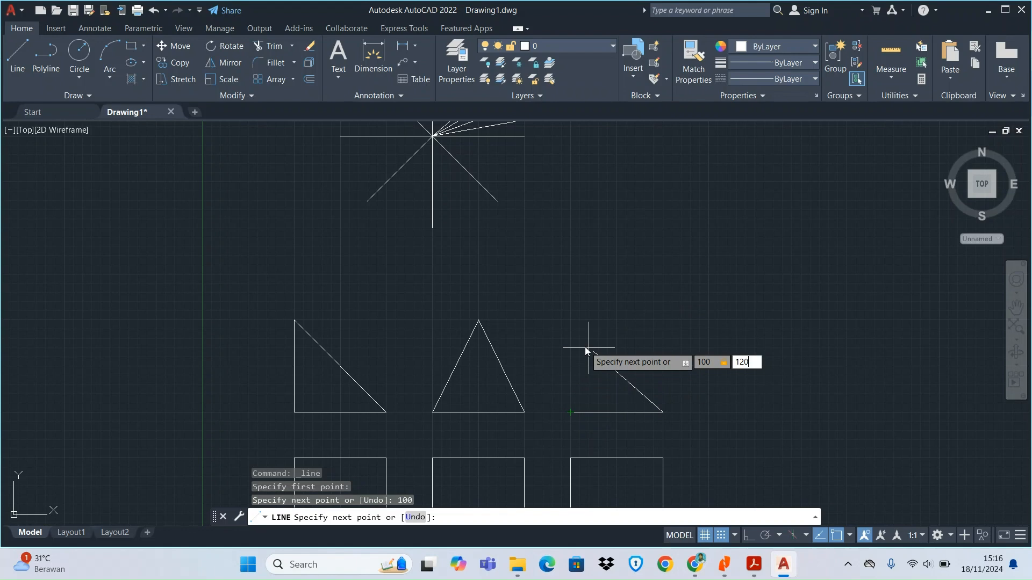
{"action": "type", "text": "0"}
{"action": "key", "text": "Return"}
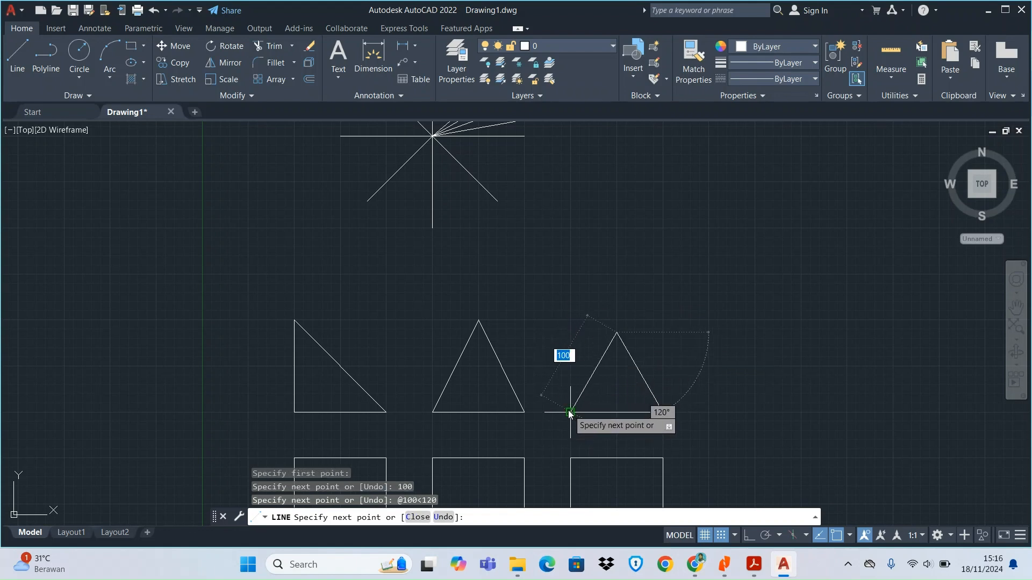
{"action": "left_click", "coordinate": [570, 413]}
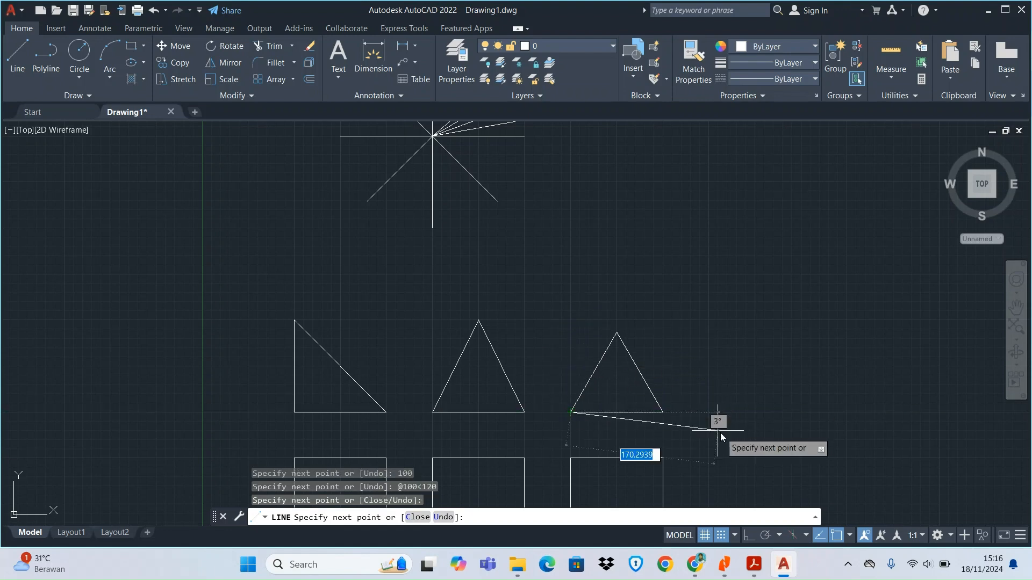
{"action": "key", "text": "Escape"}
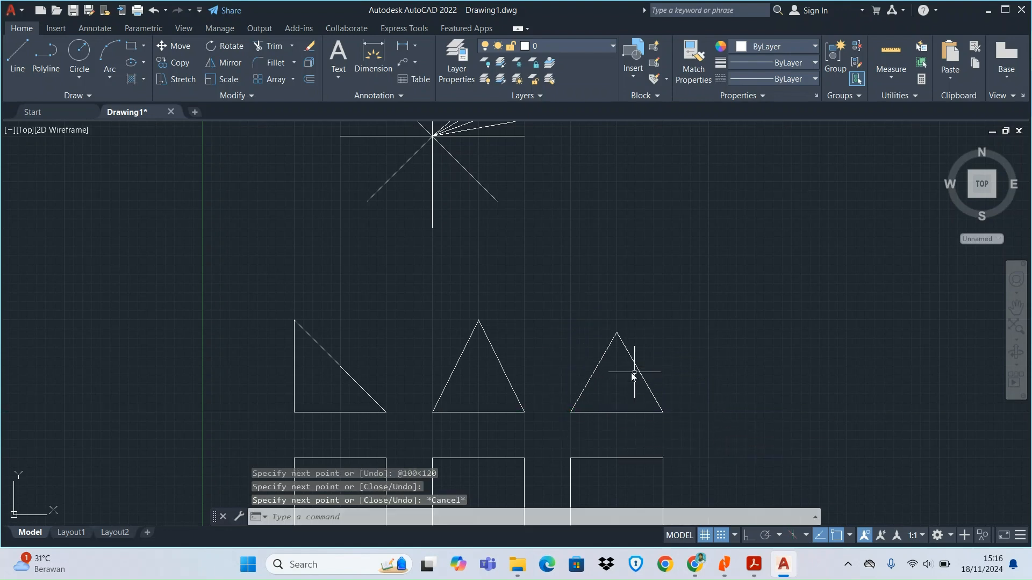
Step: Select the three sides of the new equilateral triangle to check their lengths and angles, then clear the selection
{"action": "left_click", "coordinate": [599, 365]}
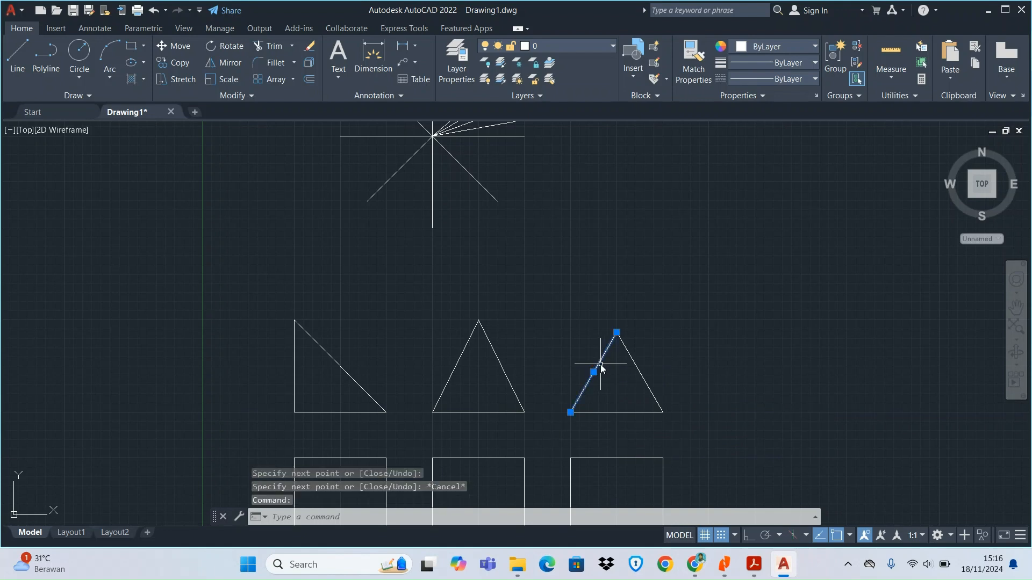
{"action": "mouse_move", "coordinate": [617, 332]}
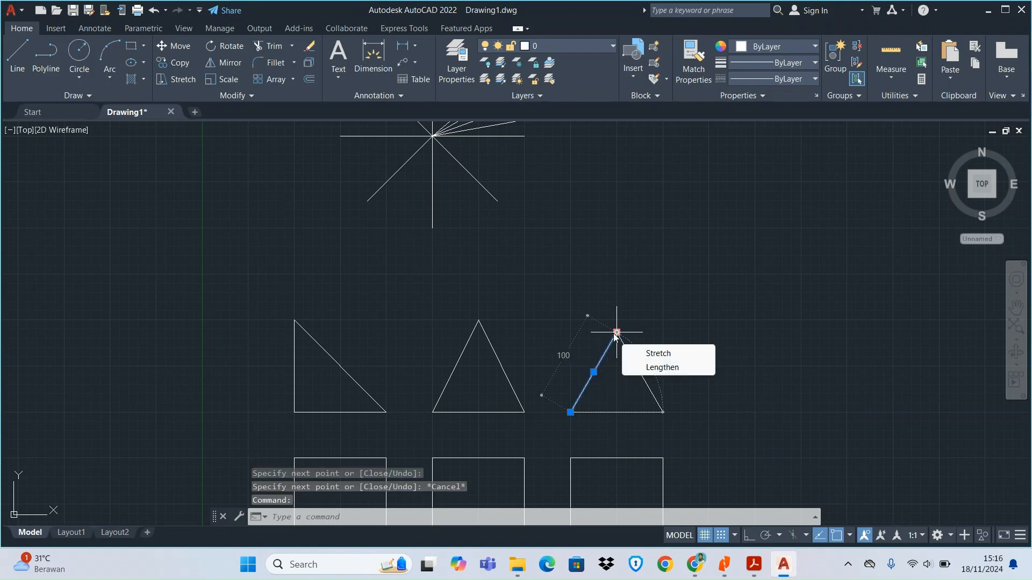
{"action": "left_click", "coordinate": [617, 413]}
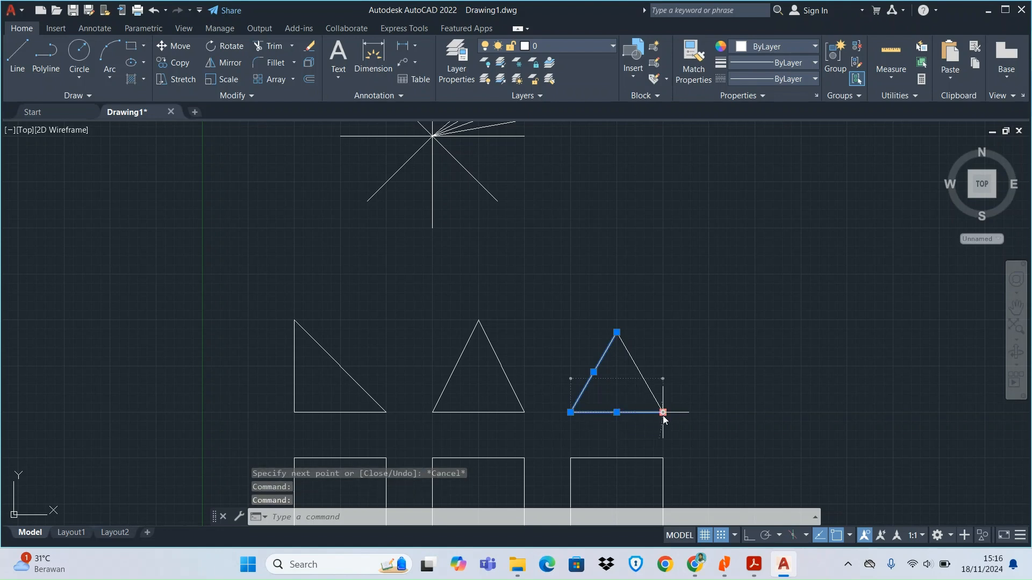
{"action": "left_click", "coordinate": [648, 384]}
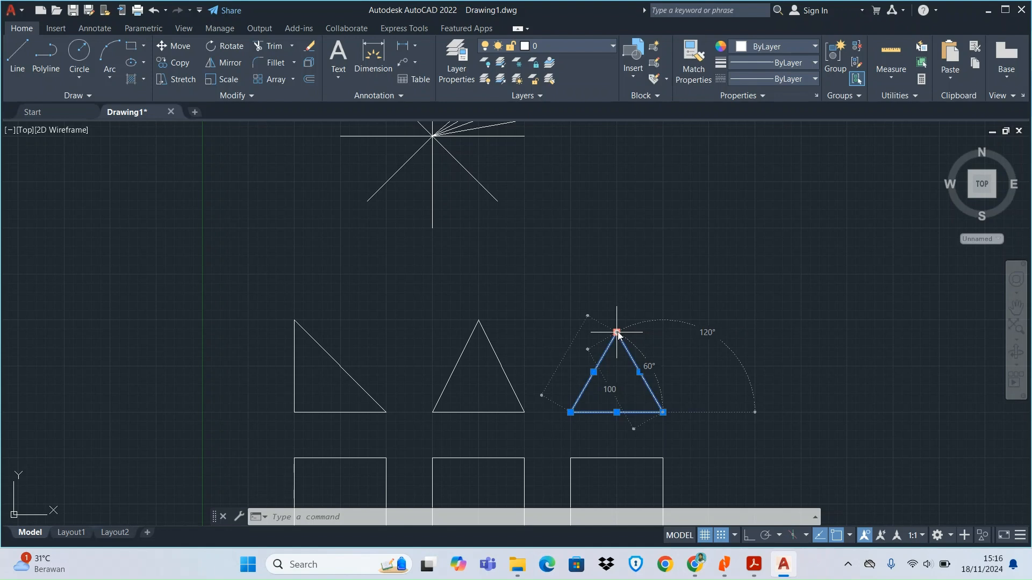
{"action": "key", "text": "Escape"}
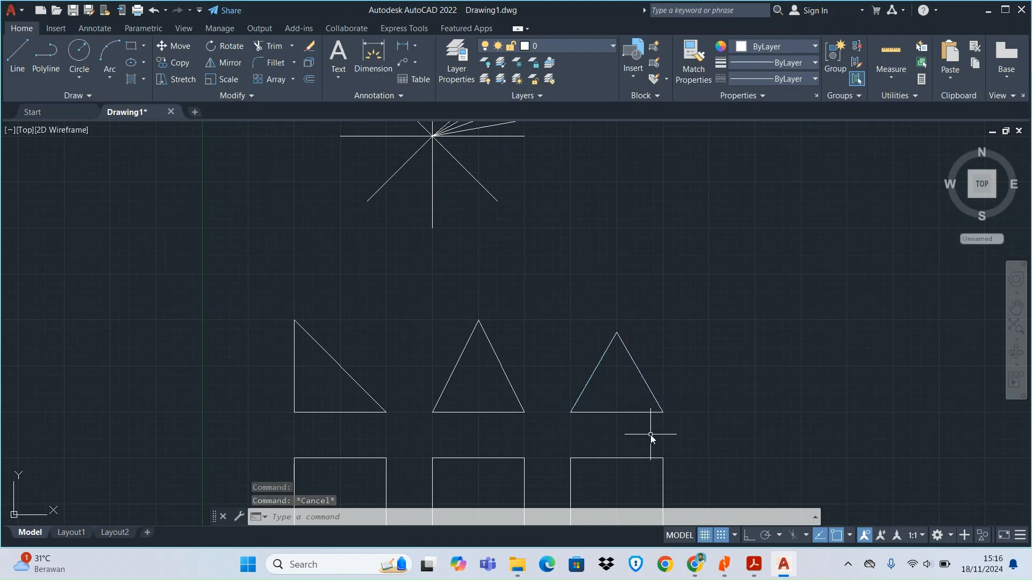
Step: Review the available circle construction methods, from Center, Radius to Tan, Tan, Tan, without choosing one
{"action": "scroll", "coordinate": [651, 435], "scroll_direction": "down", "scroll_amount": 4}
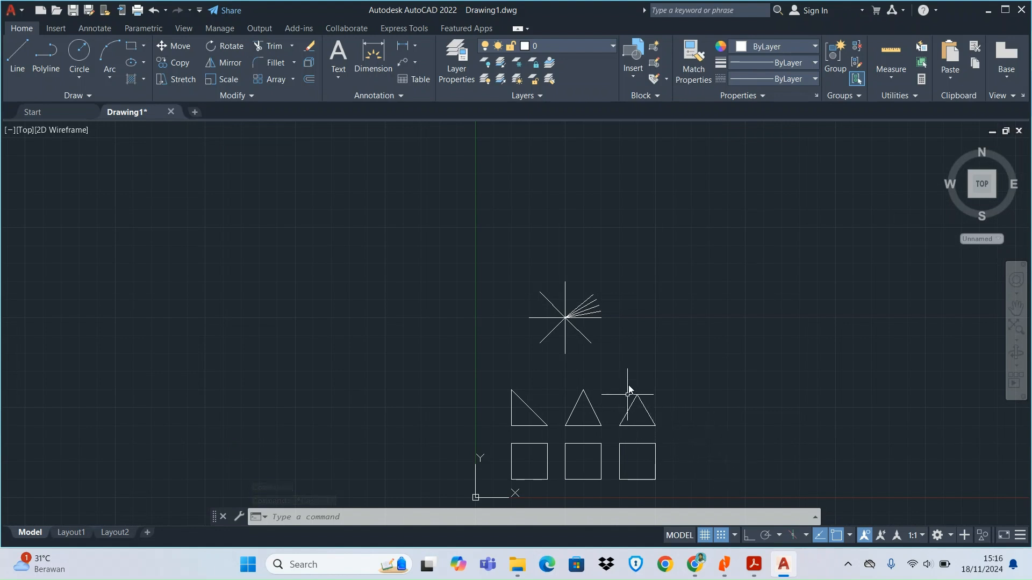
{"action": "scroll", "coordinate": [686, 482], "scroll_direction": "up", "scroll_amount": 2}
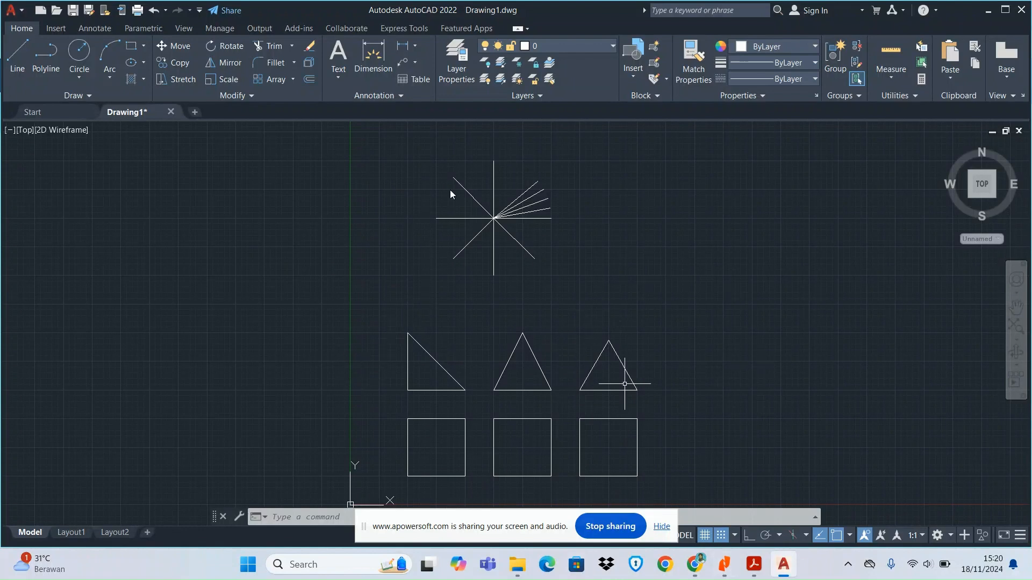
{"action": "left_click", "coordinate": [66, 76]}
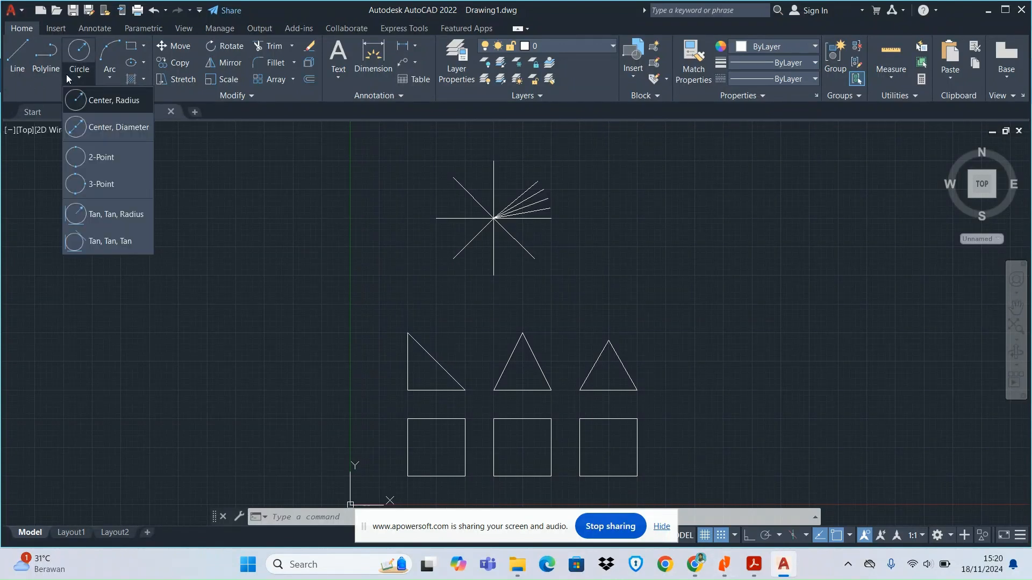
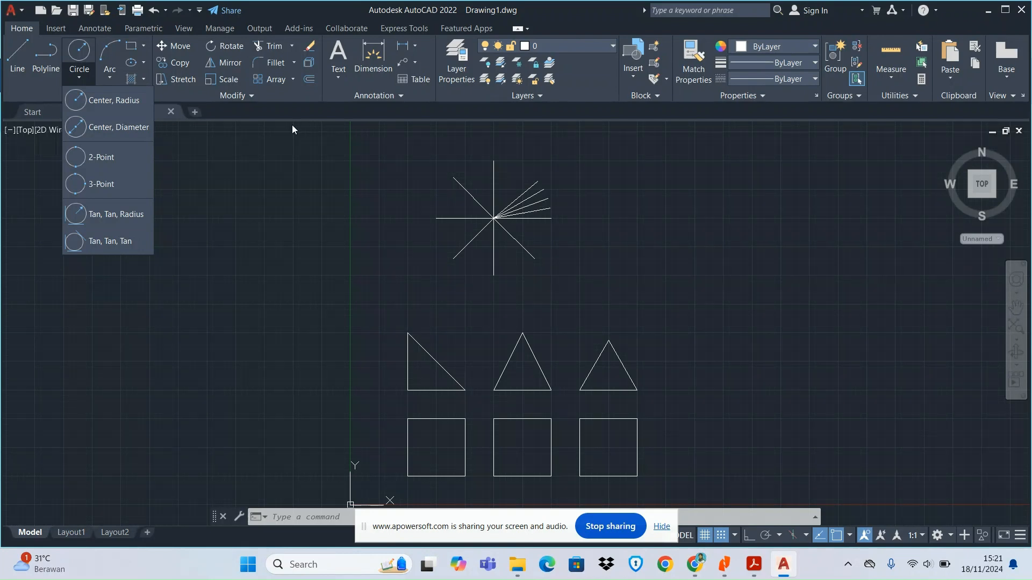
{"action": "left_click", "coordinate": [78, 75]}
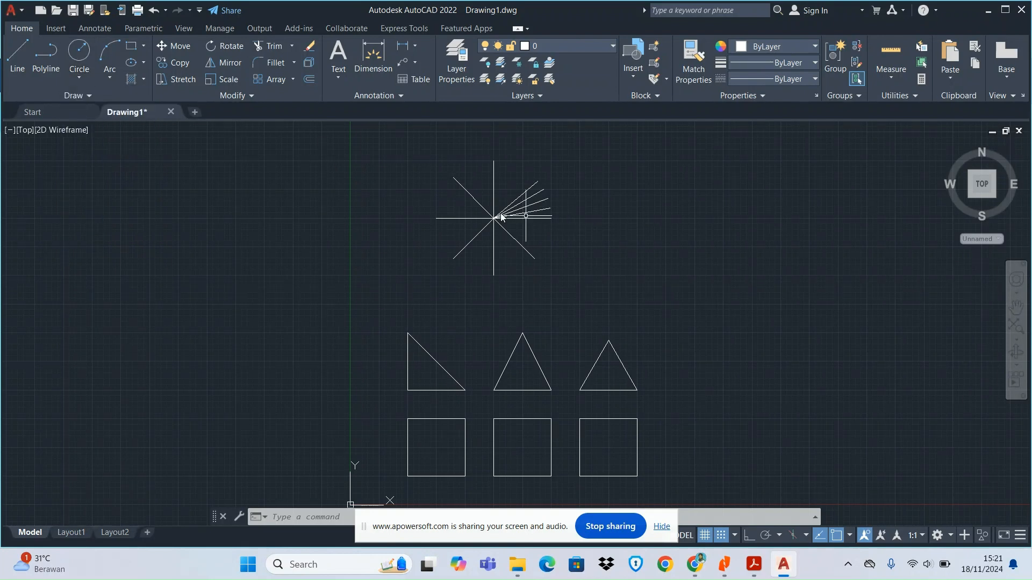
{"action": "scroll", "coordinate": [506, 217], "scroll_direction": "up", "scroll_amount": 4}
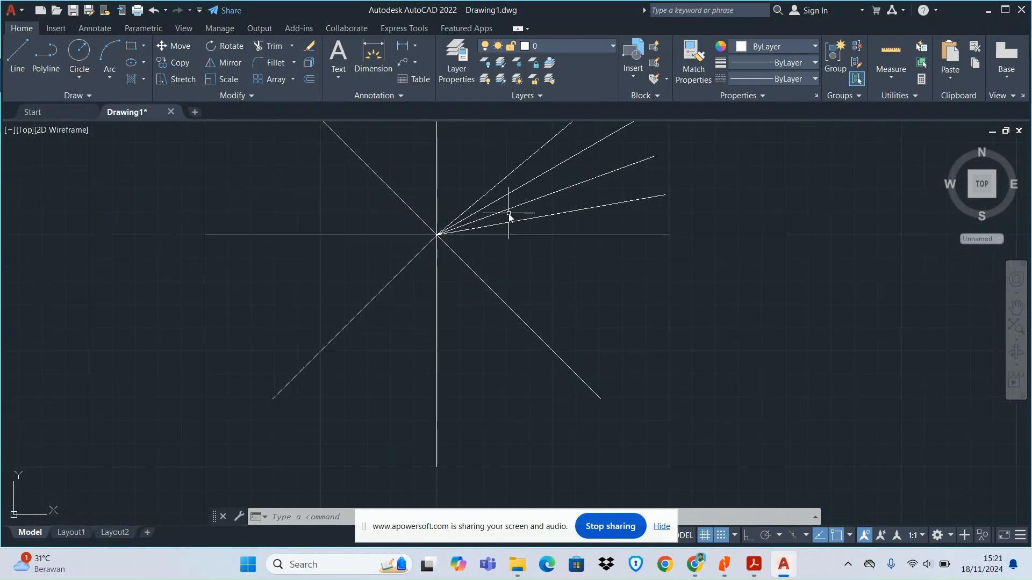
{"action": "scroll", "coordinate": [506, 217], "scroll_direction": "down", "scroll_amount": 2}
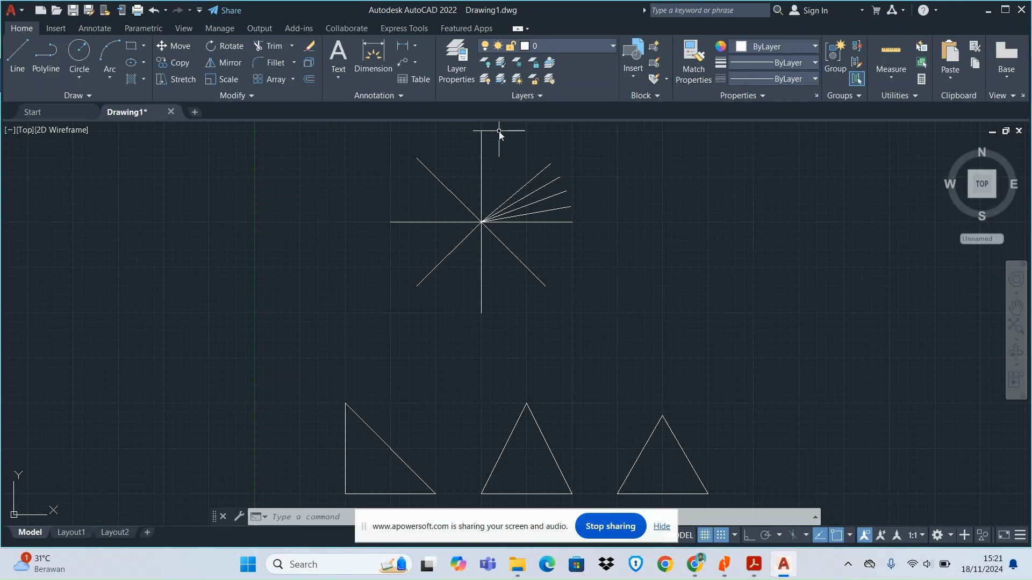
{"action": "scroll", "coordinate": [500, 133], "scroll_direction": "up", "scroll_amount": 2}
{"action": "scroll", "coordinate": [500, 134], "scroll_direction": "up", "scroll_amount": 2}
{"action": "scroll", "coordinate": [480, 250], "scroll_direction": "down", "scroll_amount": 2}
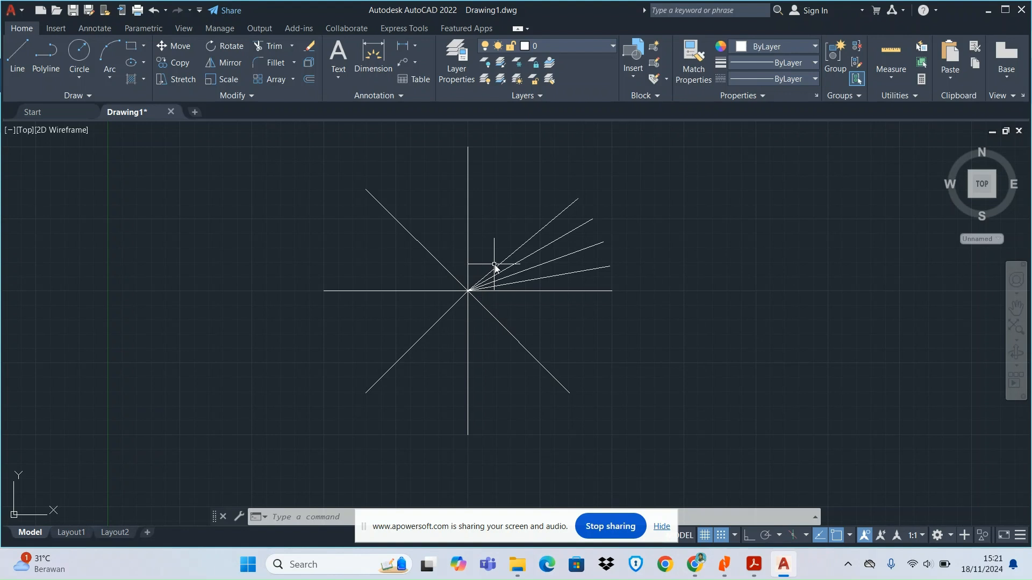
Step: Inspect the steepest of the four closely spaced angled lines at the point where all lines meet, then clear the selection
{"action": "left_click", "coordinate": [498, 265]}
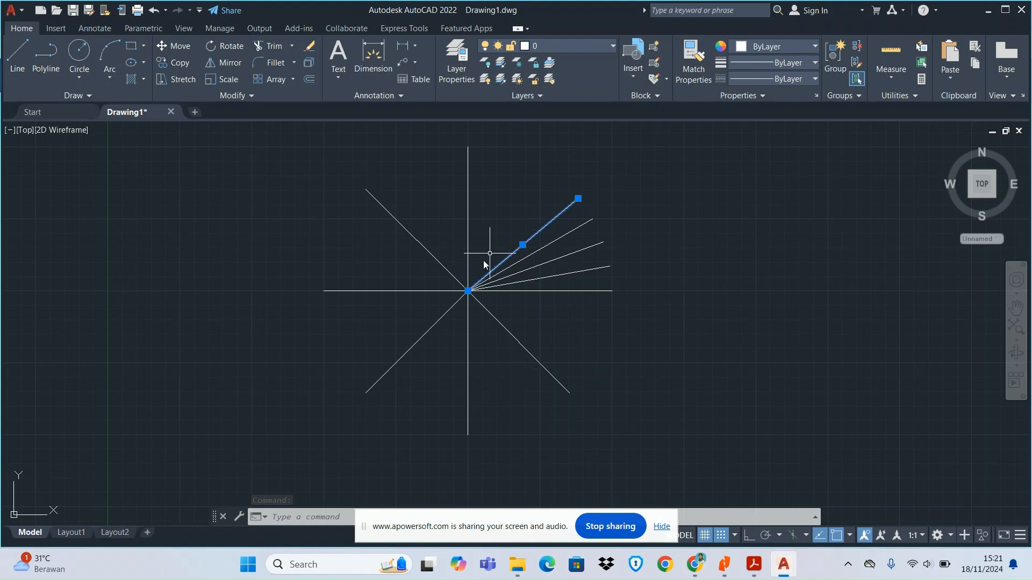
{"action": "left_click", "coordinate": [468, 290]}
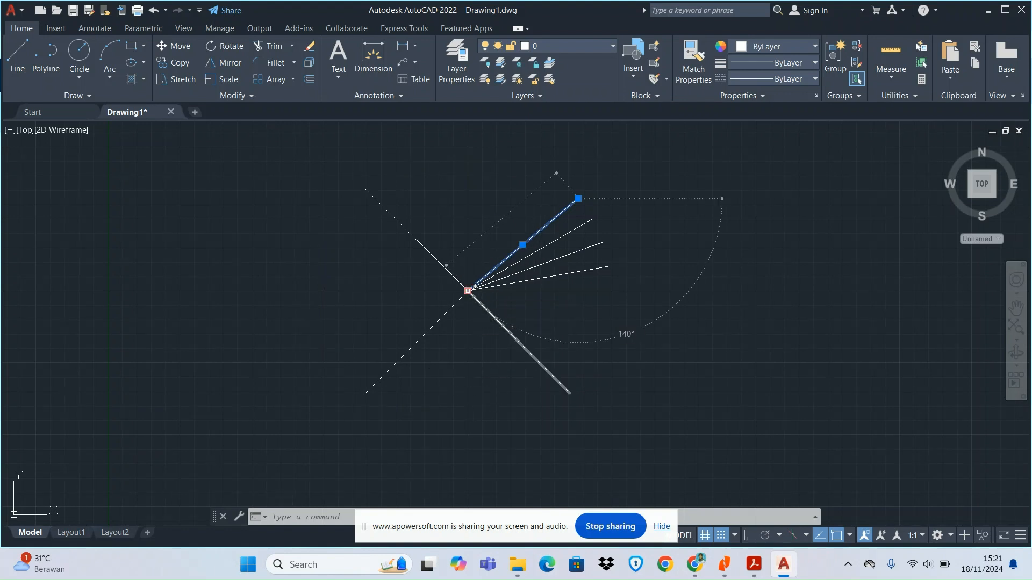
{"action": "key", "text": "Escape"}
{"action": "key", "text": "Escape"}
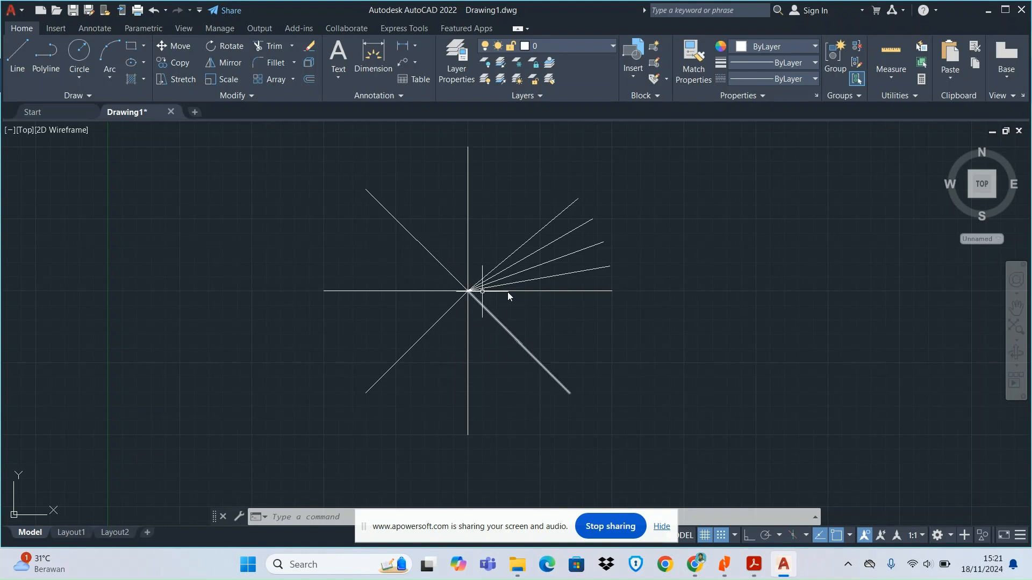
Step: Select the two opposite horizontal lines to check their lengths from the shared intersection point, then clear the selection
{"action": "left_click", "coordinate": [585, 290]}
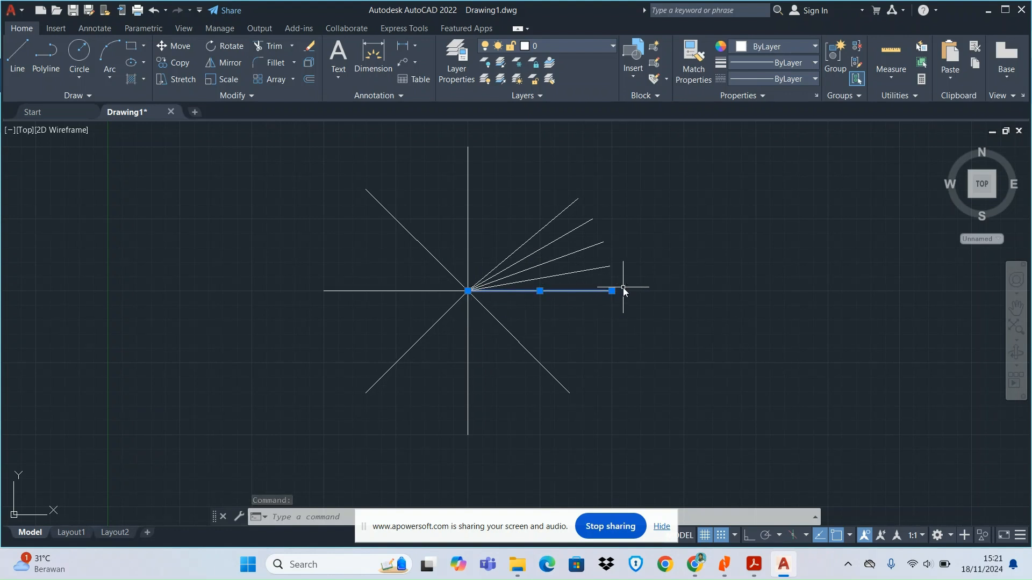
{"action": "mouse_move", "coordinate": [612, 290]}
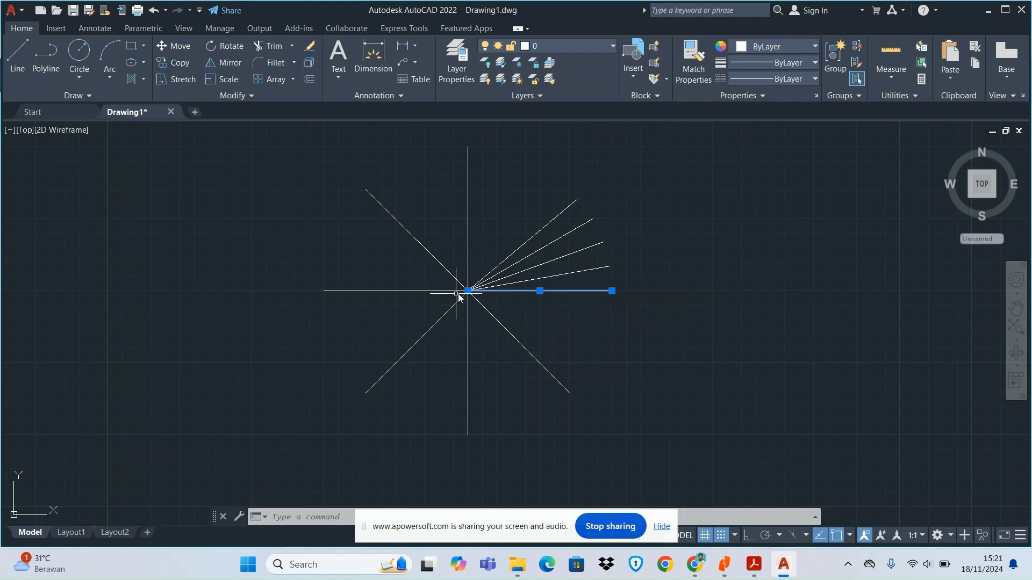
{"action": "mouse_move", "coordinate": [470, 295]}
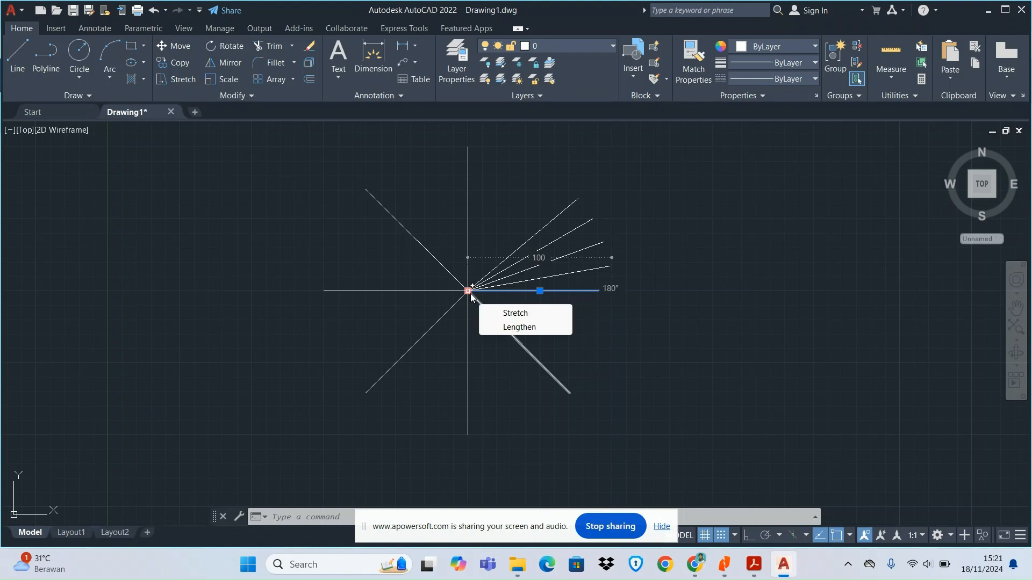
{"action": "left_click", "coordinate": [391, 293]}
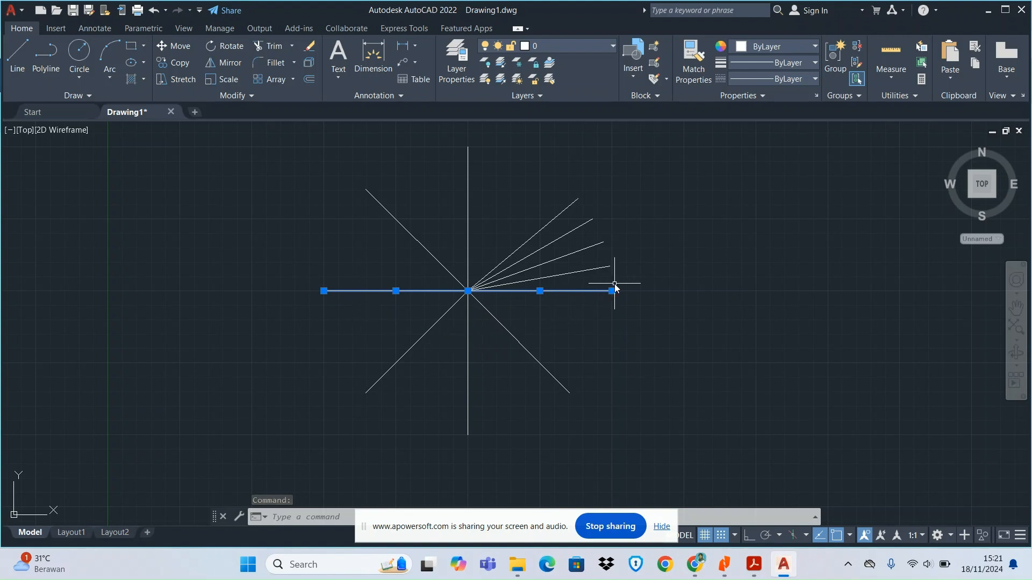
{"action": "key", "text": "Escape"}
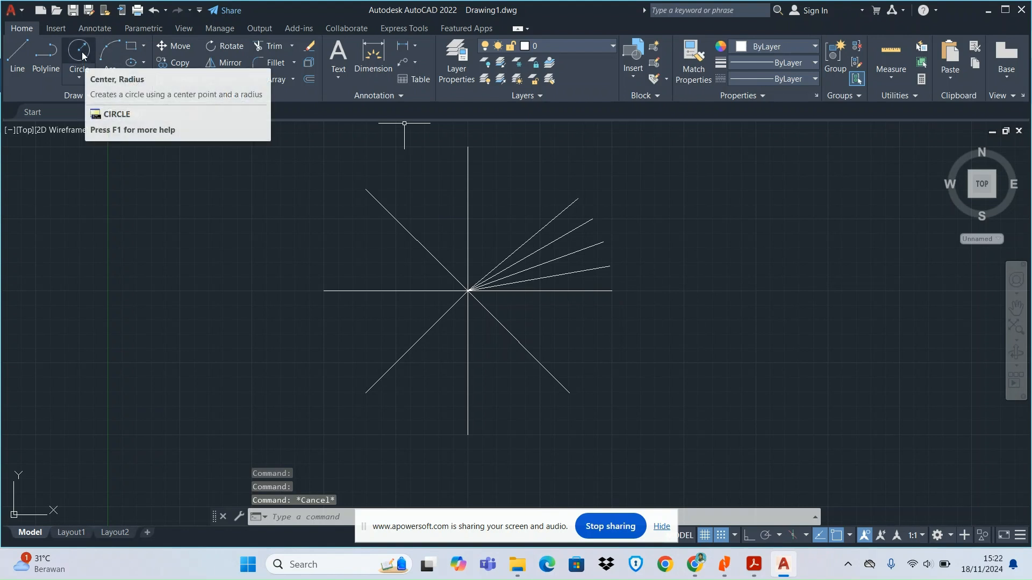
Step: Draw a Center, Radius circle with a radius of 100, centred on the point where all the lines meet
{"action": "left_click", "coordinate": [79, 77]}
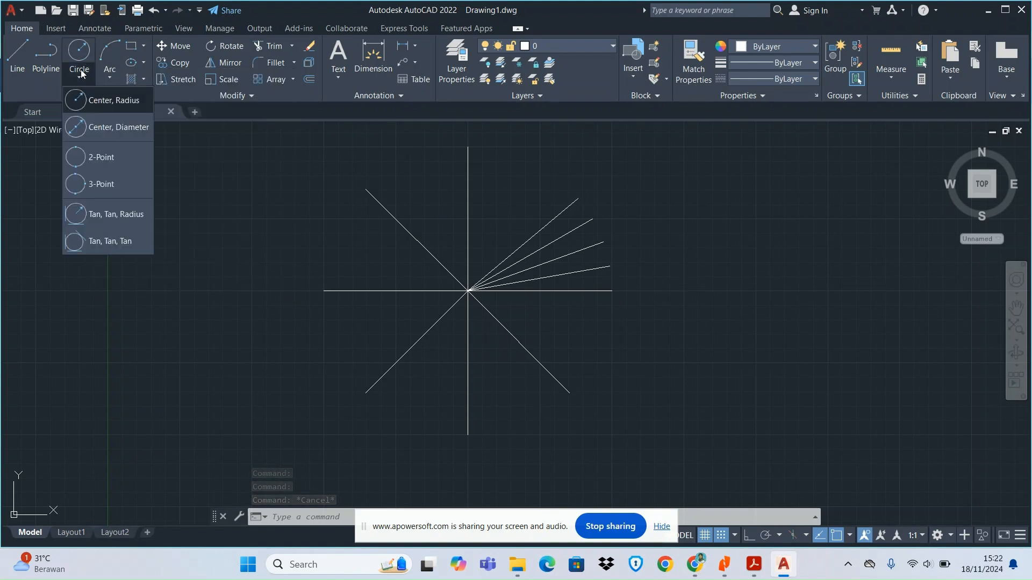
{"action": "left_click", "coordinate": [102, 100]}
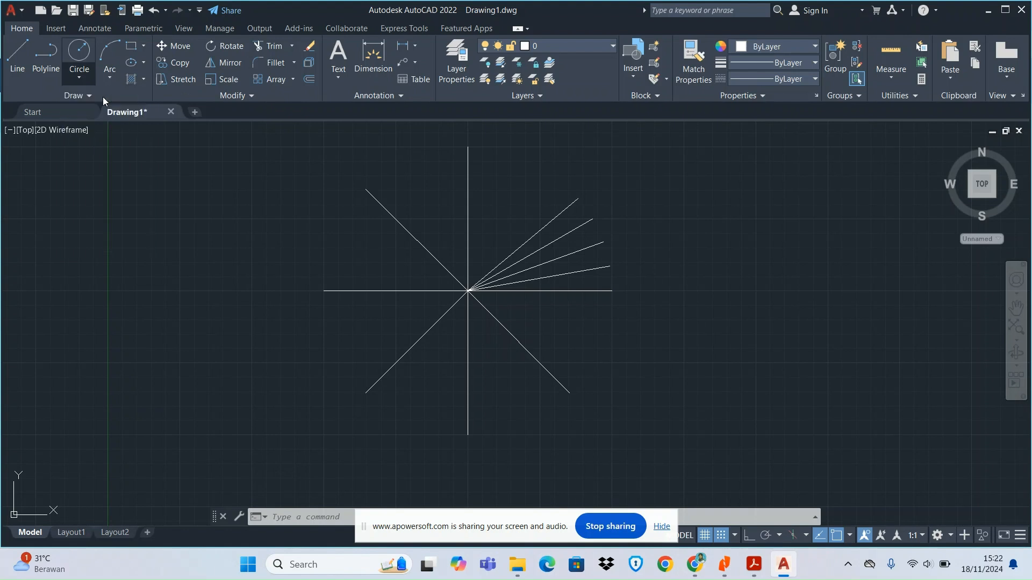
{"action": "left_click", "coordinate": [466, 292]}
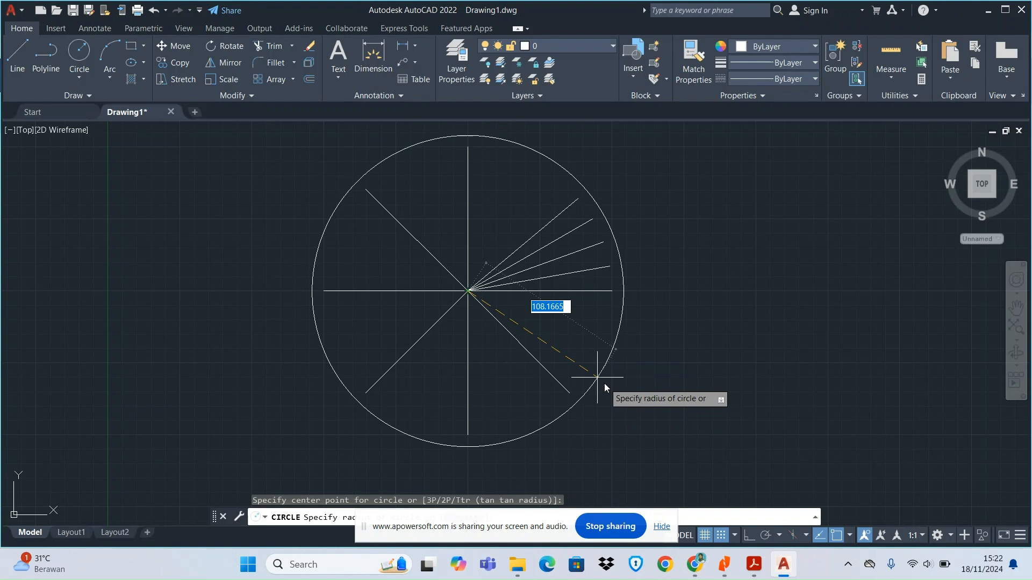
{"action": "type", "text": "100"}
{"action": "key", "text": "Return"}
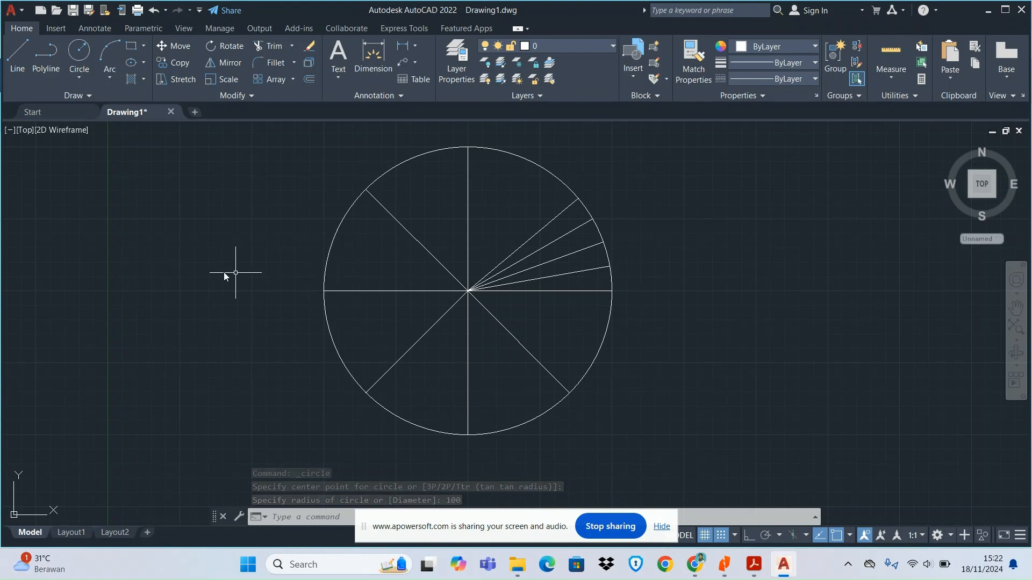
Step: Draw a concentric Center, Diameter circle with a diameter of 100 on the same intersection point
{"action": "left_click", "coordinate": [81, 77]}
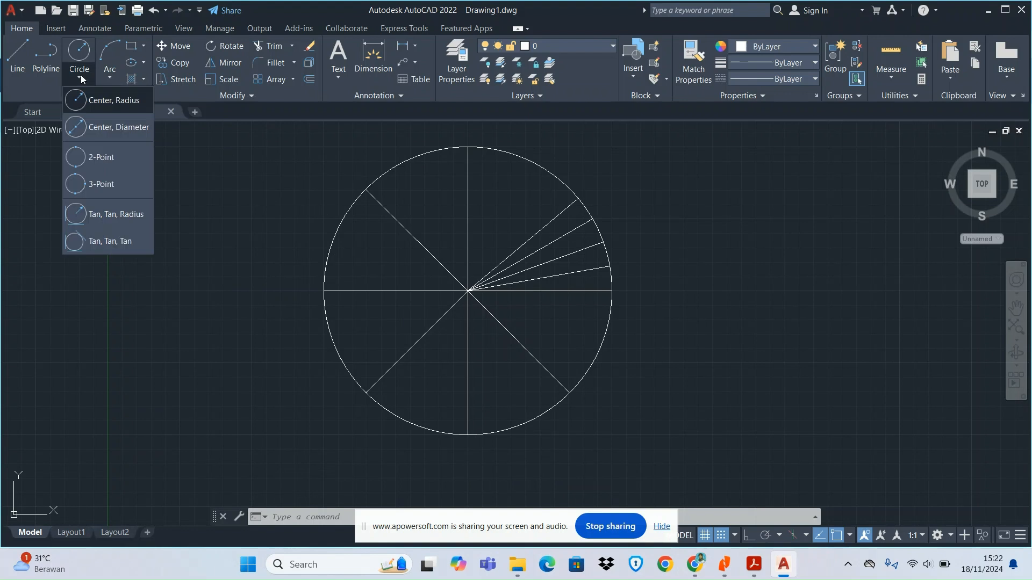
{"action": "left_click", "coordinate": [102, 126]}
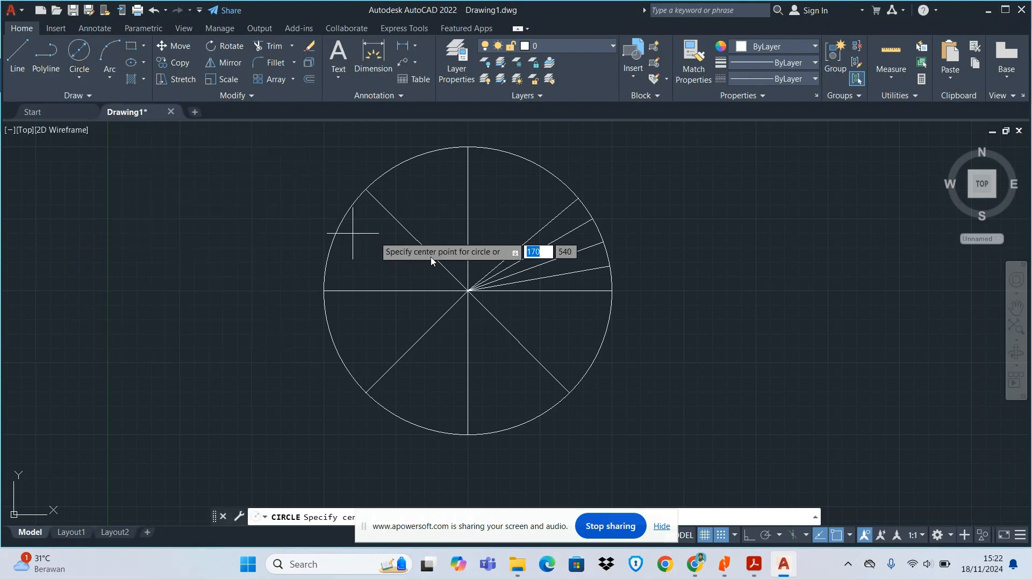
{"action": "left_click", "coordinate": [470, 302]}
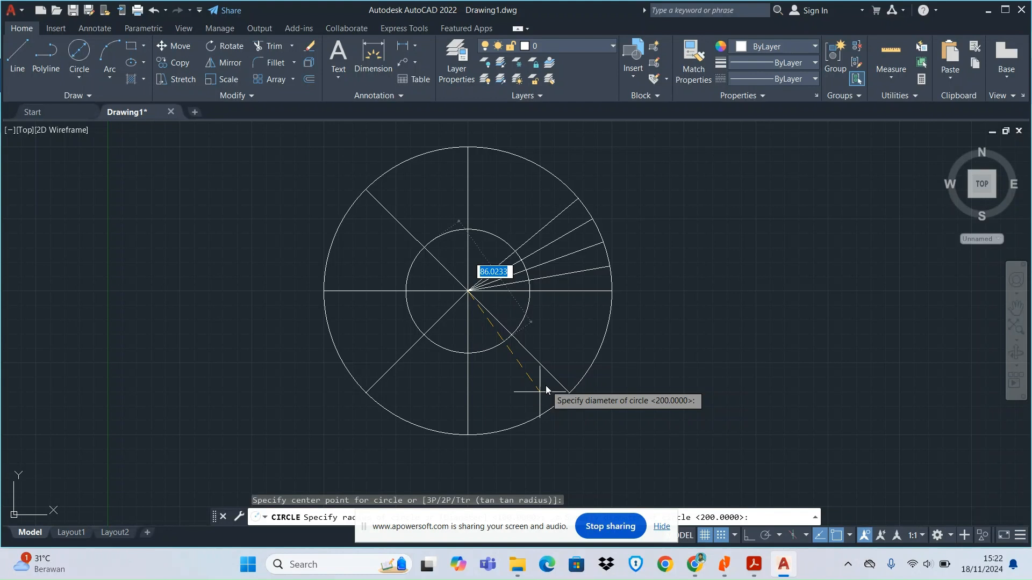
{"action": "type", "text": "100"}
{"action": "key", "text": "Return"}
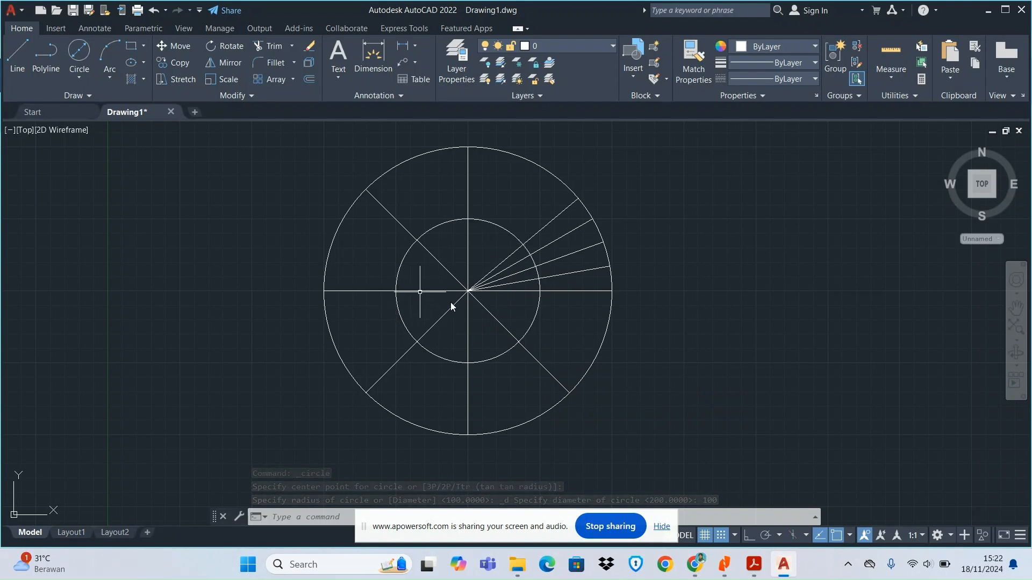
Step: Draw a 2-Point circle using the two lower corners of the first square as the ends of its diameter
{"action": "scroll", "coordinate": [630, 348], "scroll_direction": "down", "scroll_amount": 2}
{"action": "scroll", "coordinate": [630, 347], "scroll_direction": "down", "scroll_amount": 3}
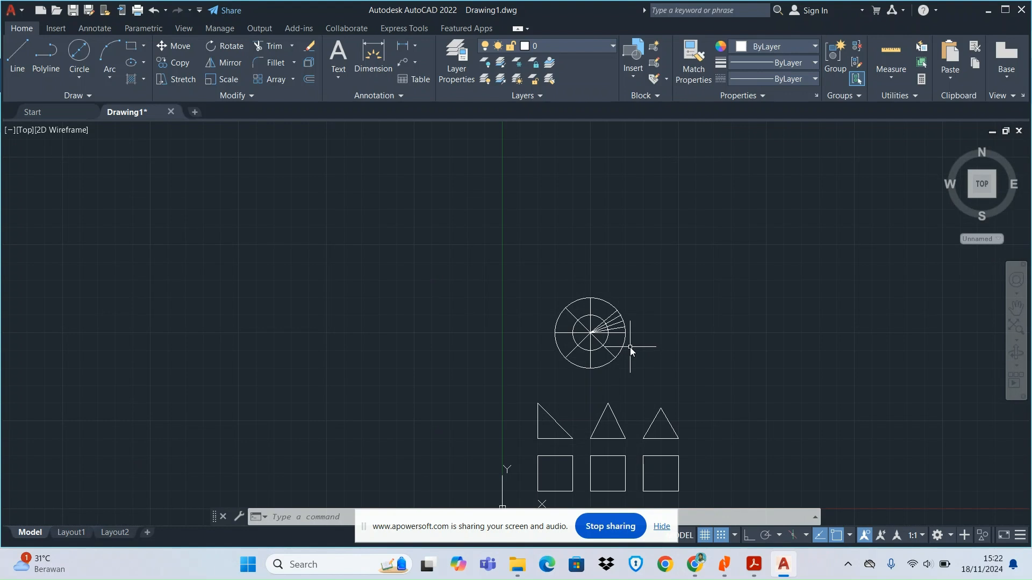
{"action": "scroll", "coordinate": [636, 437], "scroll_direction": "down", "scroll_amount": 3}
{"action": "scroll", "coordinate": [636, 445], "scroll_direction": "up", "scroll_amount": 4}
{"action": "scroll", "coordinate": [637, 445], "scroll_direction": "up", "scroll_amount": 2}
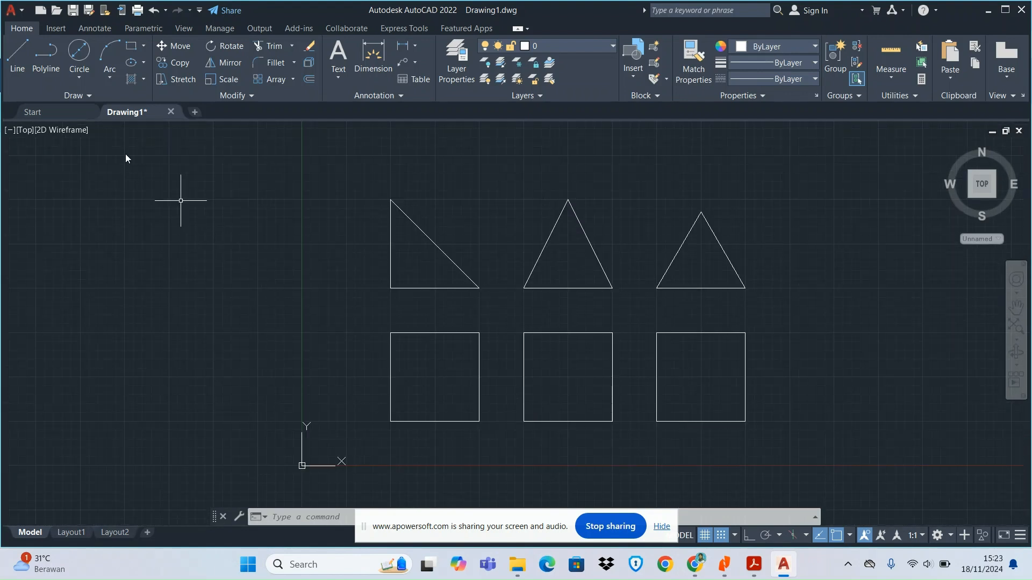
{"action": "left_click", "coordinate": [85, 81]}
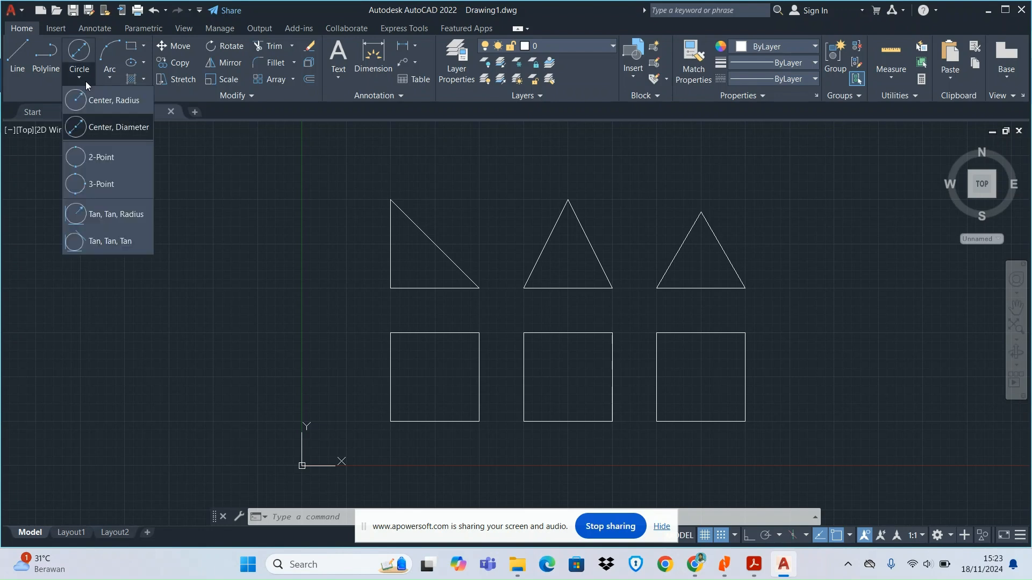
{"action": "left_click", "coordinate": [106, 157]}
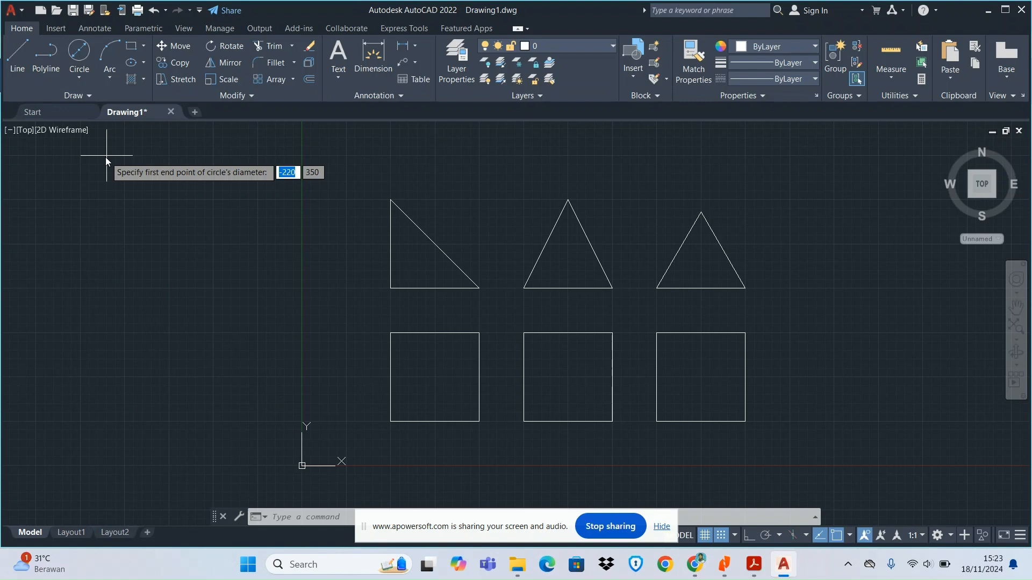
{"action": "left_click", "coordinate": [390, 422]}
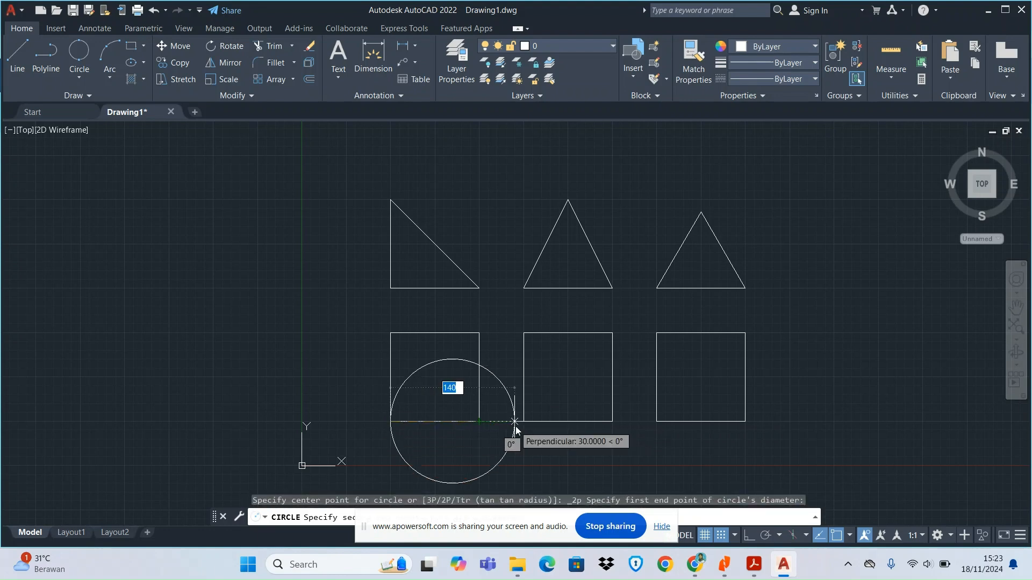
{"action": "left_click", "coordinate": [479, 422]}
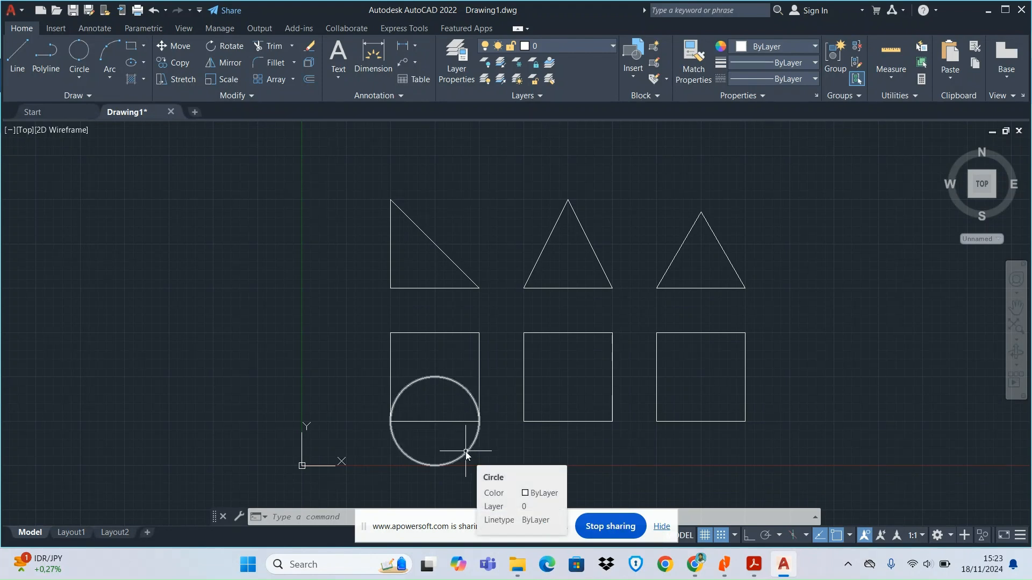
Step: Draw a 3-point circle through the three corners of the right-angled triangle
{"action": "left_click", "coordinate": [79, 77]}
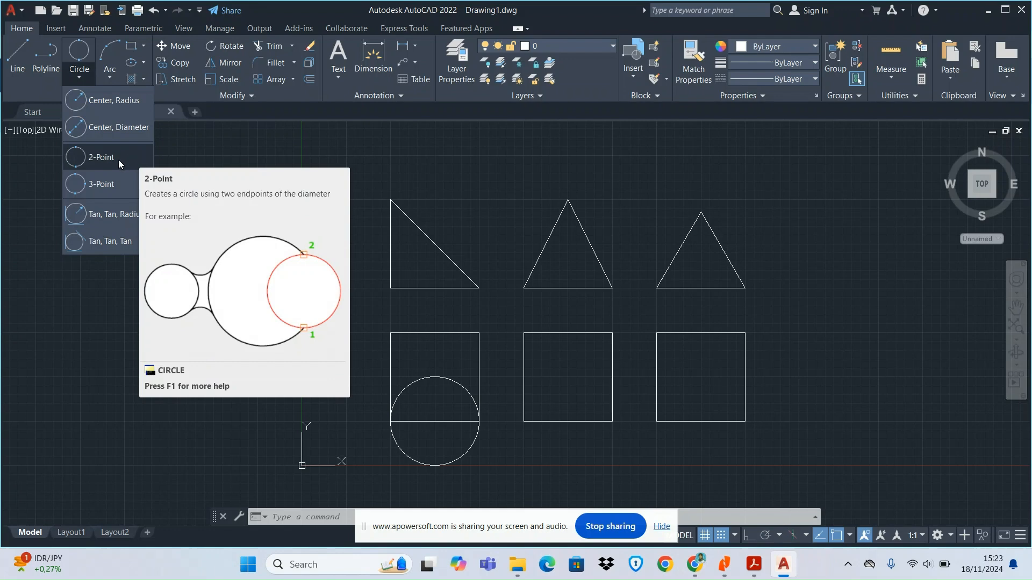
{"action": "left_click", "coordinate": [103, 185]}
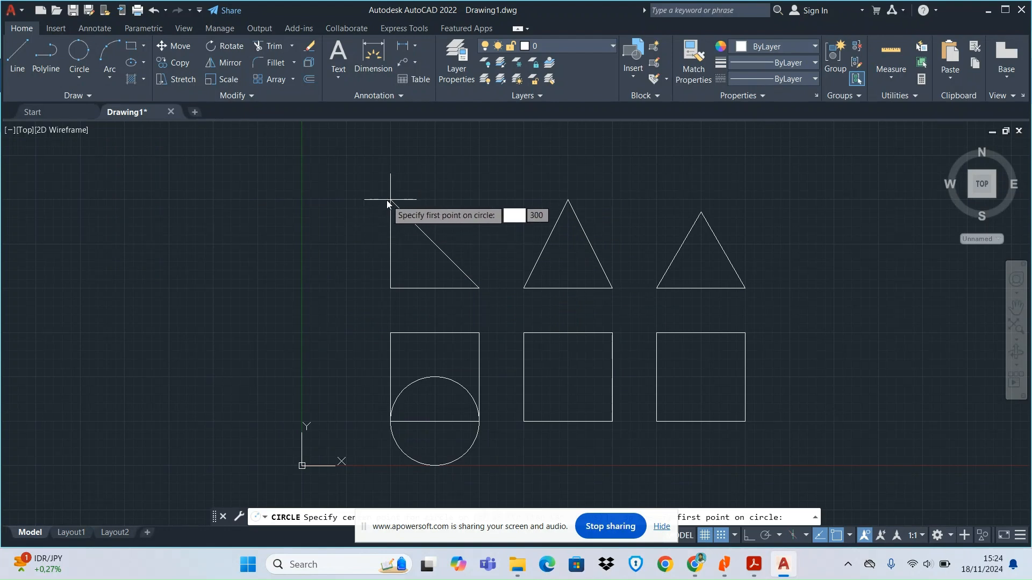
{"action": "left_click", "coordinate": [390, 288]}
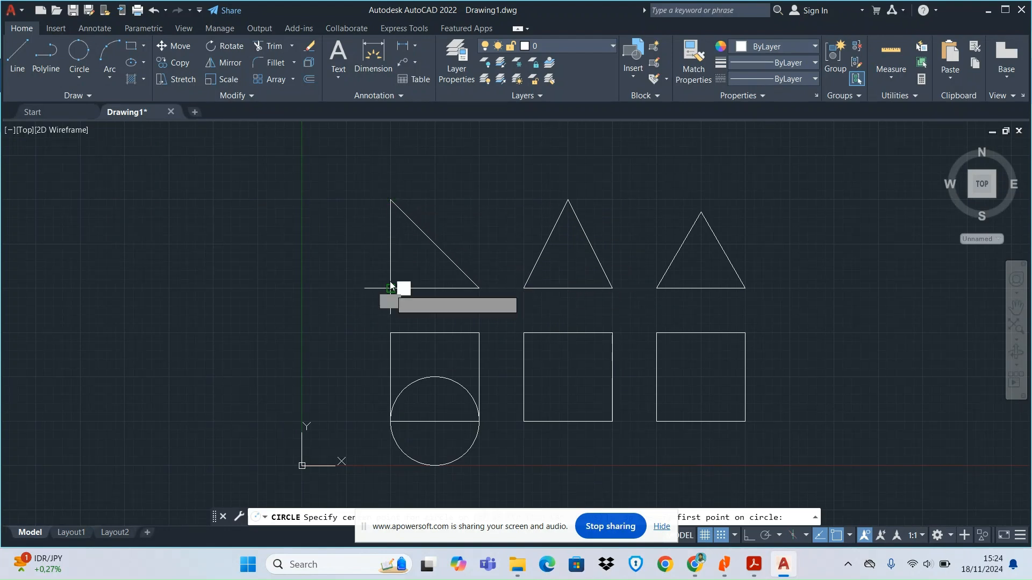
{"action": "left_click", "coordinate": [390, 200]}
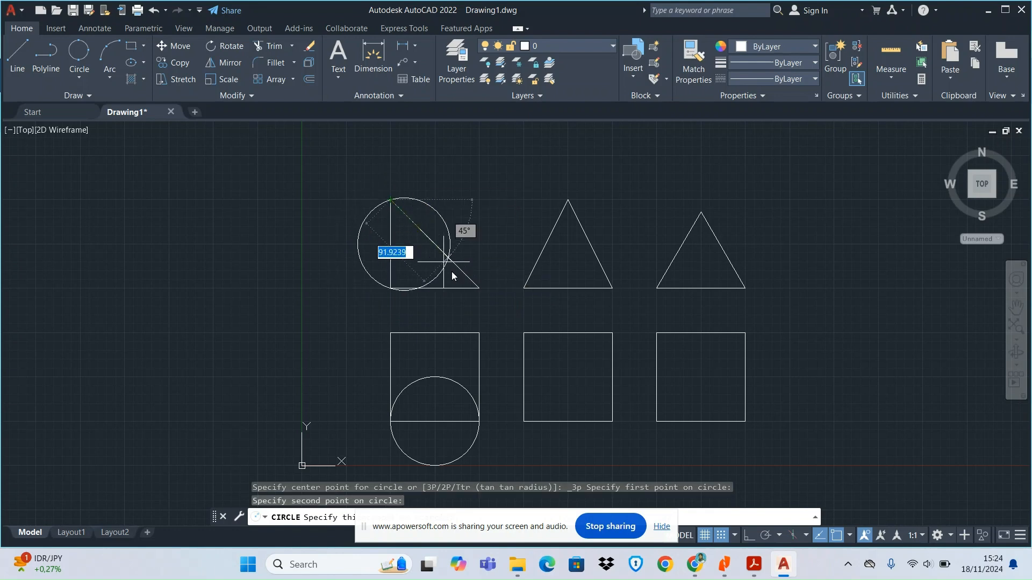
{"action": "left_click", "coordinate": [479, 289]}
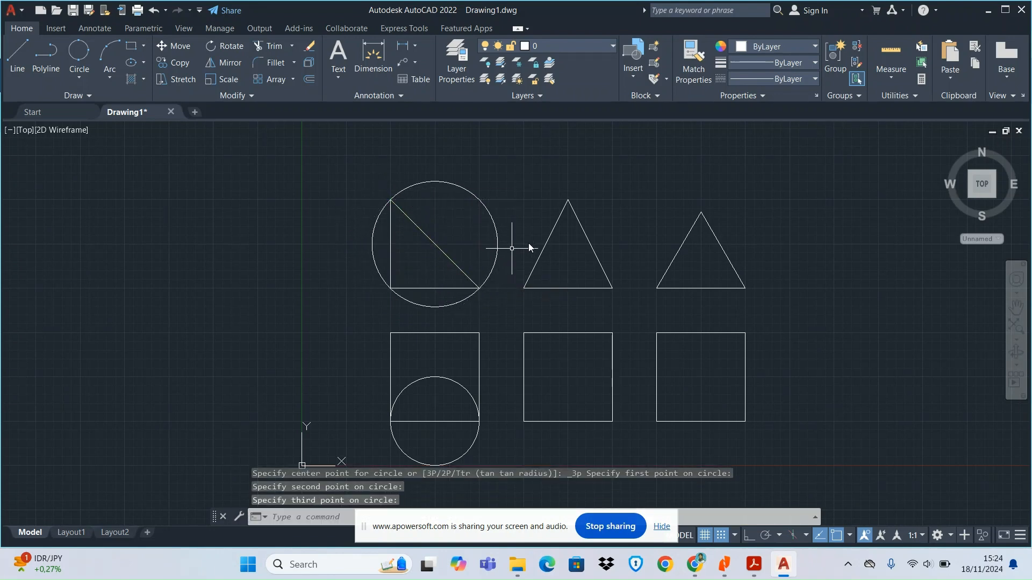
Step: Draw a 3-point circle through the three corners of the middle triangle
{"action": "left_click", "coordinate": [76, 52]}
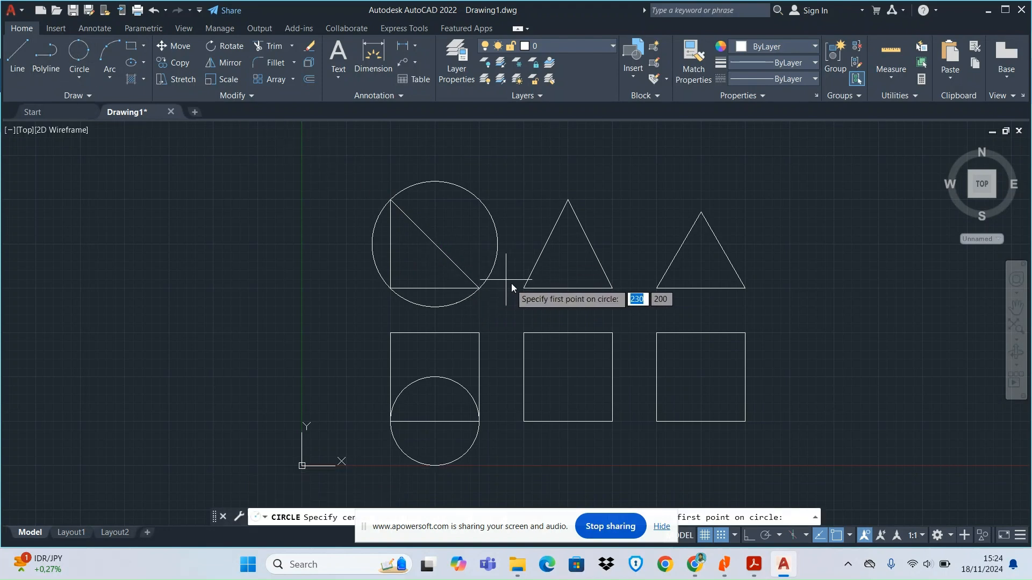
{"action": "left_click", "coordinate": [524, 289]}
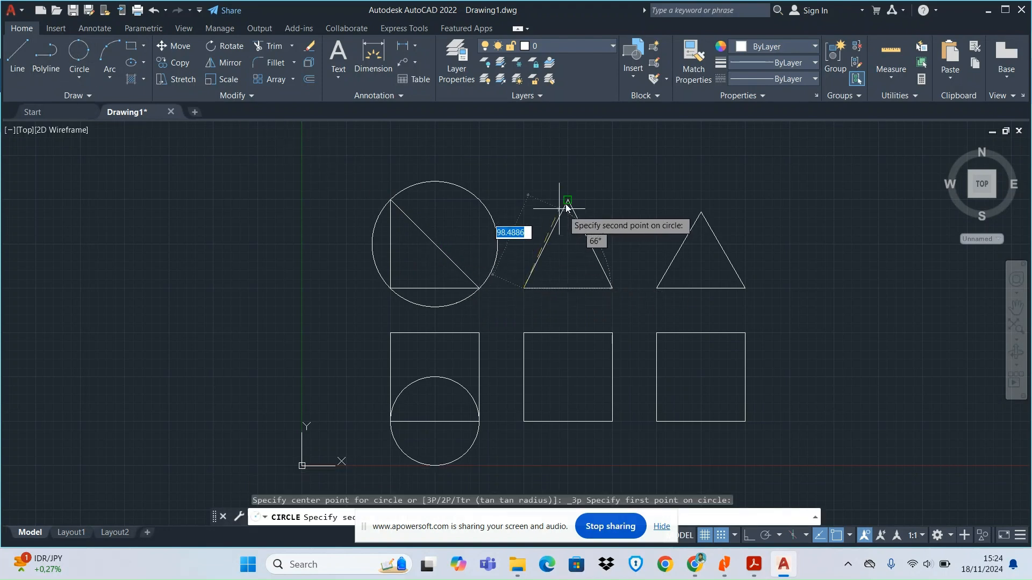
{"action": "left_click", "coordinate": [568, 202]}
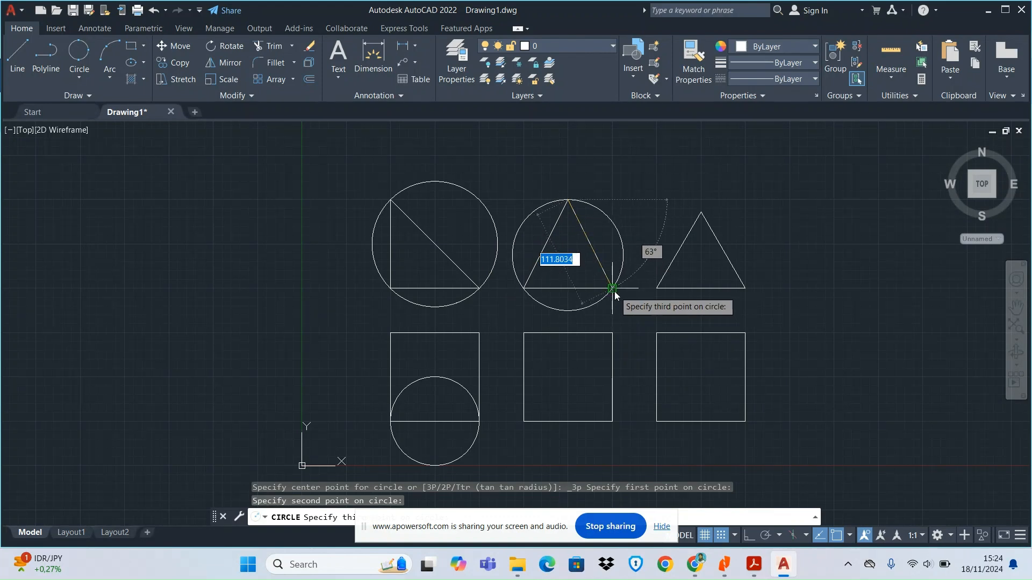
{"action": "left_click", "coordinate": [612, 289]}
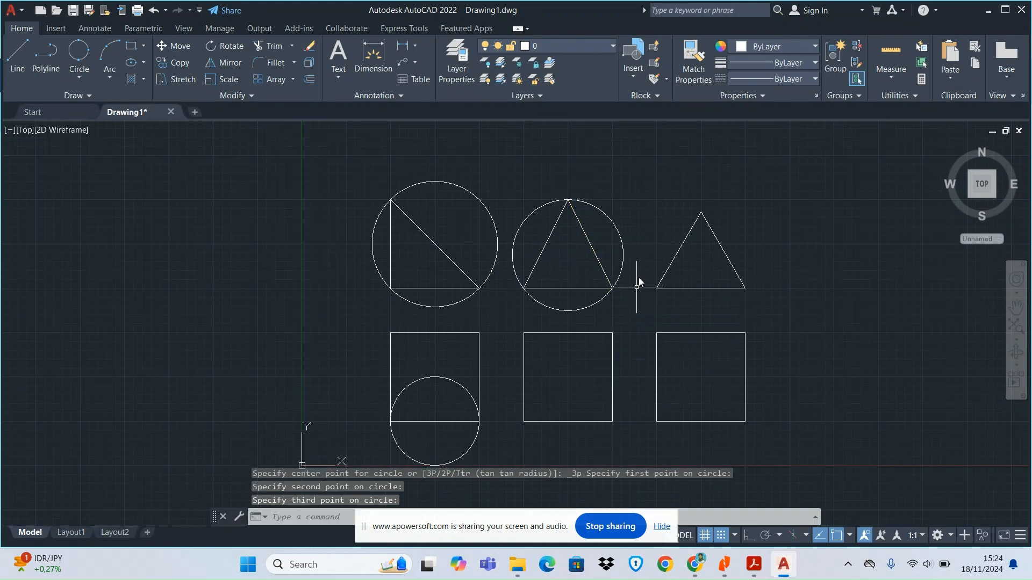
Step: Draw a 3-point circle through the three corners of the rightmost triangle
{"action": "left_click", "coordinate": [79, 53]}
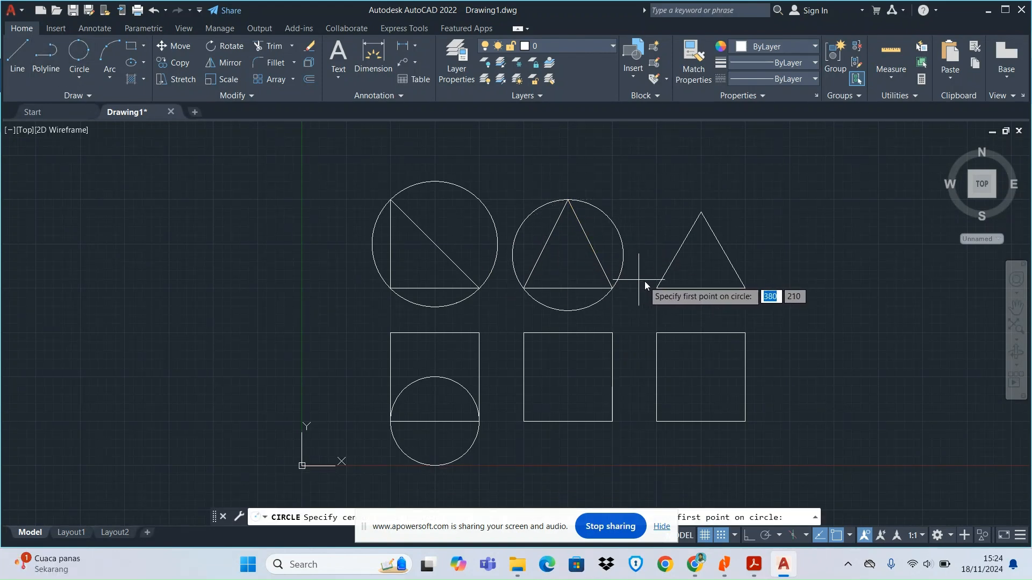
{"action": "left_click", "coordinate": [655, 290]}
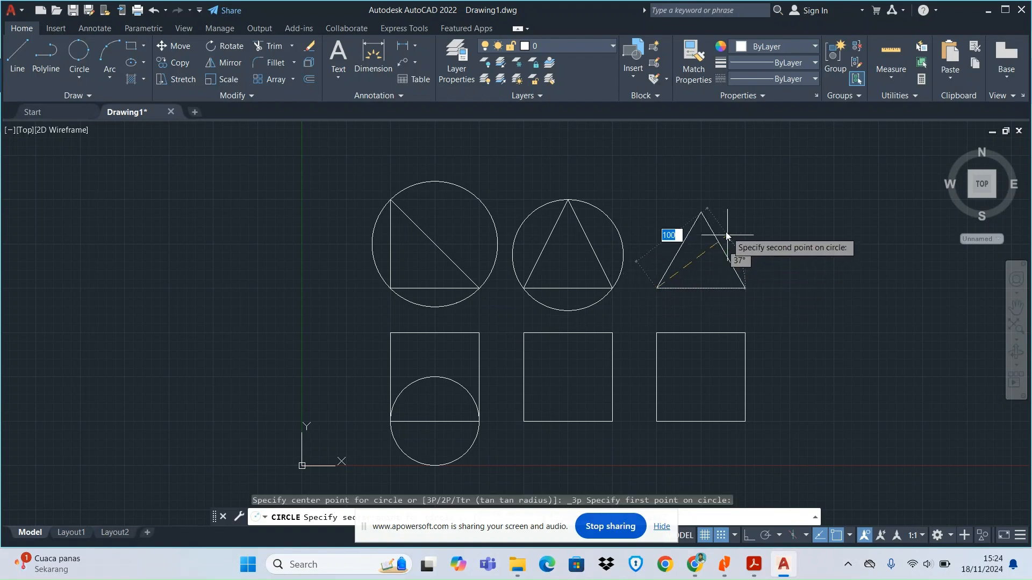
{"action": "left_click", "coordinate": [701, 212]}
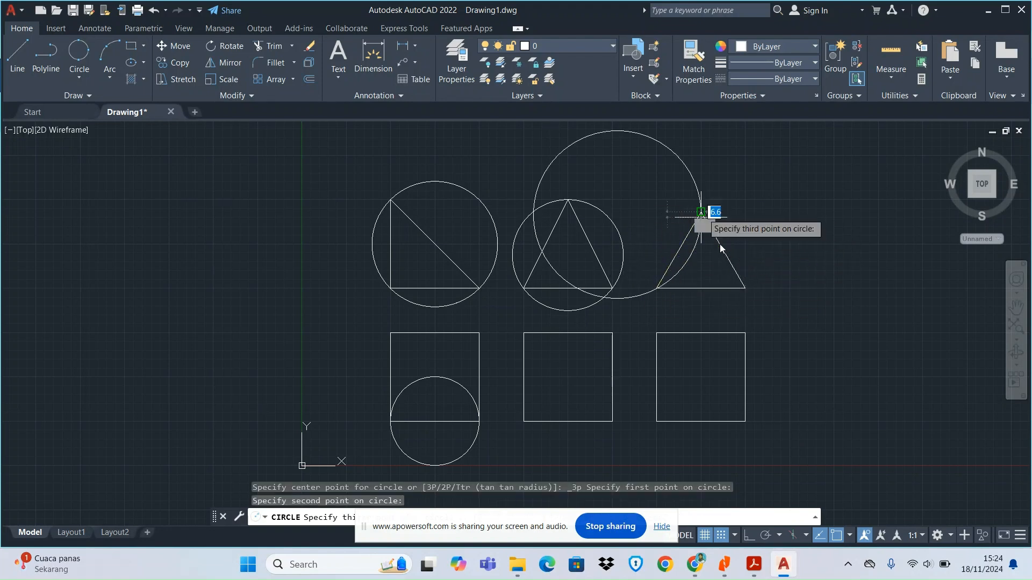
{"action": "left_click", "coordinate": [746, 292]}
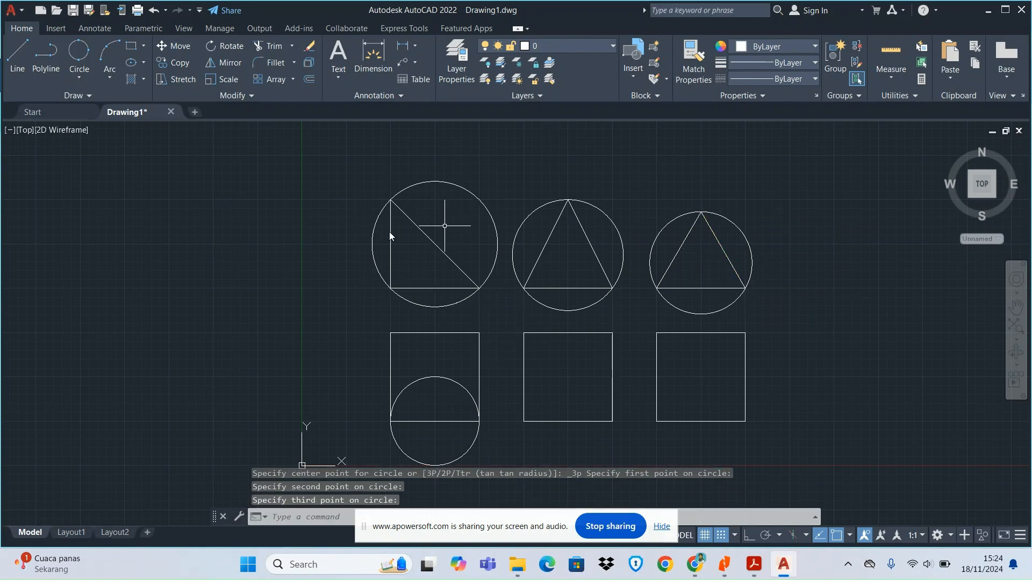
Step: Draw a Tan, Tan, Radius circle of radius 10 tangent to the left and top sides of the middle square
{"action": "left_click", "coordinate": [77, 70]}
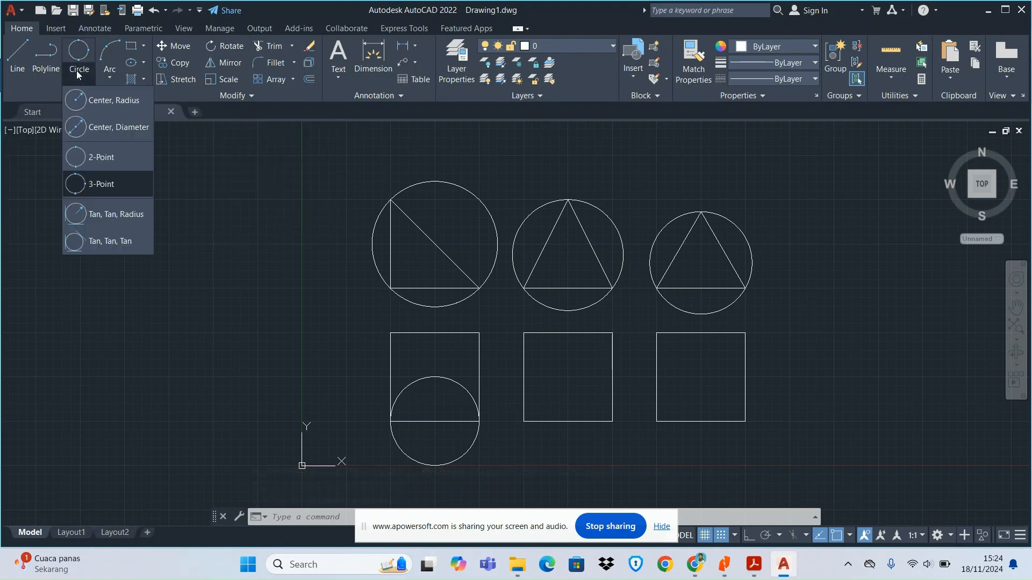
{"action": "left_click", "coordinate": [86, 214]}
{"action": "scroll", "coordinate": [577, 403], "scroll_direction": "up", "scroll_amount": 4}
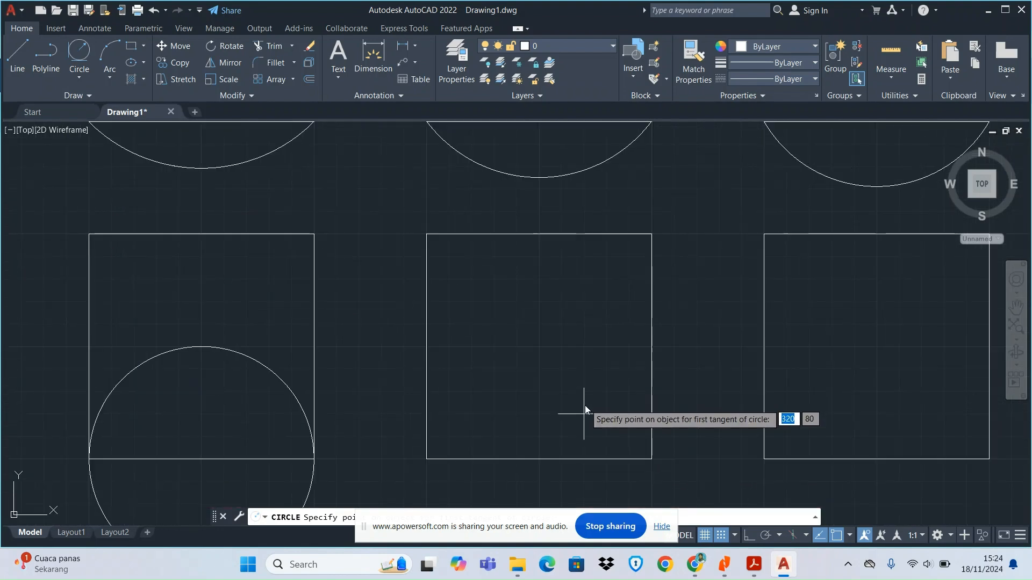
{"action": "scroll", "coordinate": [582, 424], "scroll_direction": "down", "scroll_amount": 2}
{"action": "scroll", "coordinate": [571, 462], "scroll_direction": "up", "scroll_amount": 2}
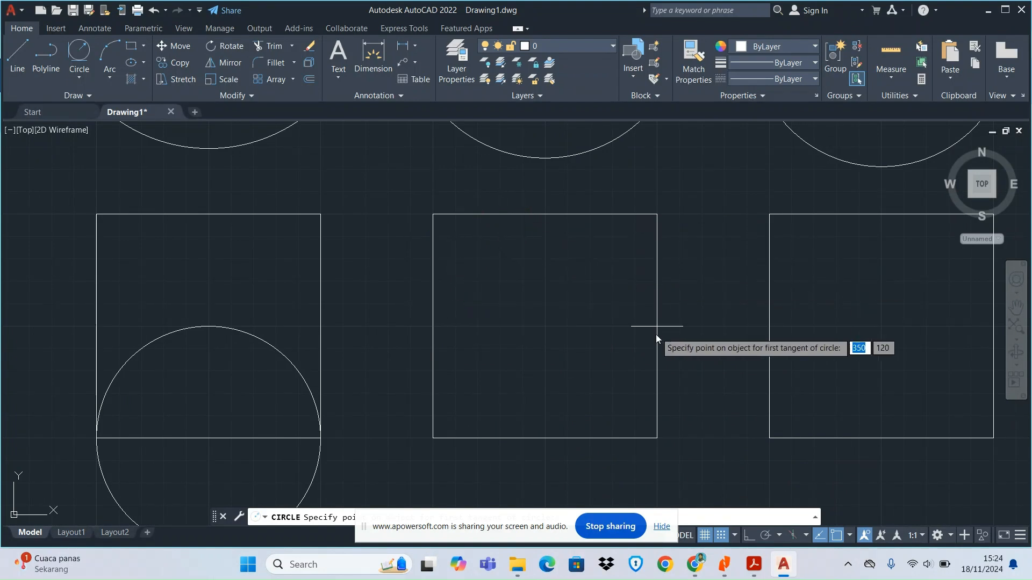
{"action": "left_click", "coordinate": [79, 78]}
{"action": "left_click", "coordinate": [107, 213]}
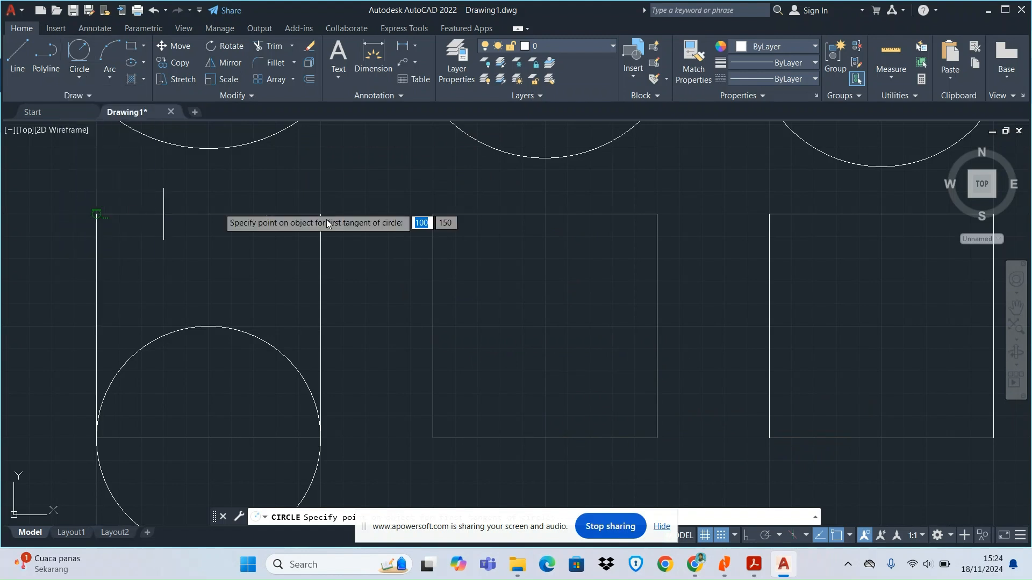
{"action": "left_click", "coordinate": [424, 259]}
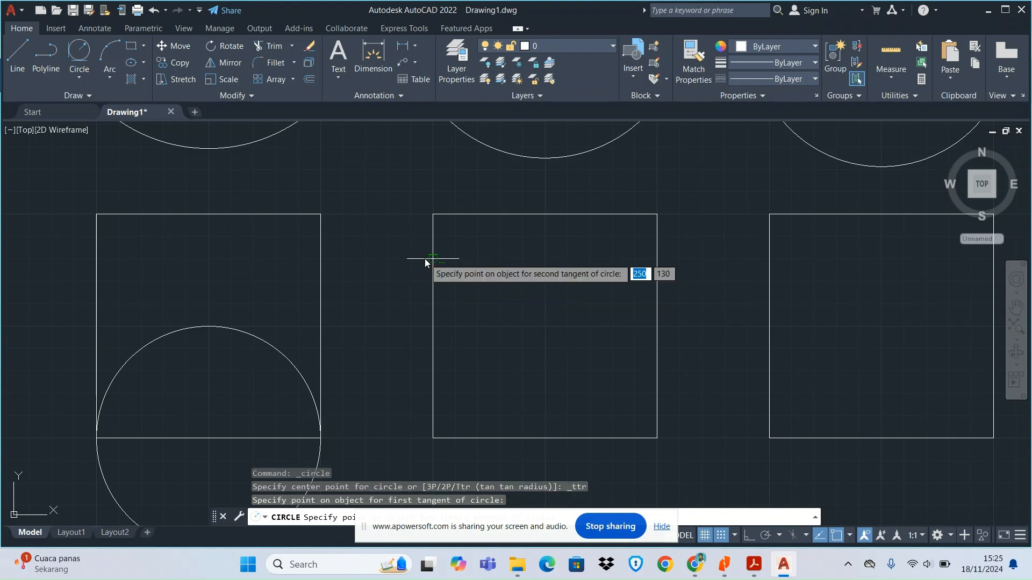
{"action": "left_click", "coordinate": [461, 216]}
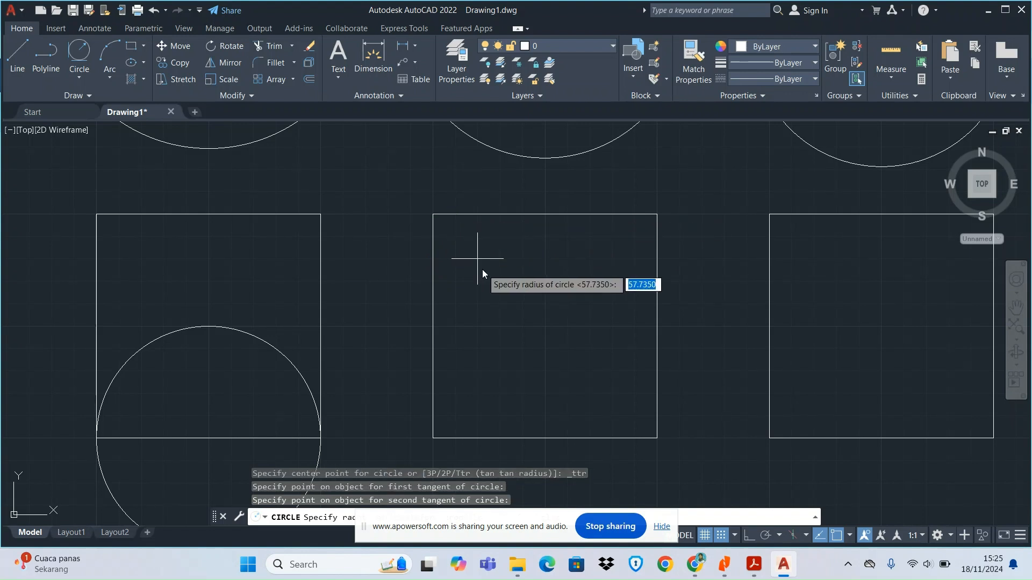
{"action": "type", "text": "10"}
{"action": "key", "text": "Return"}
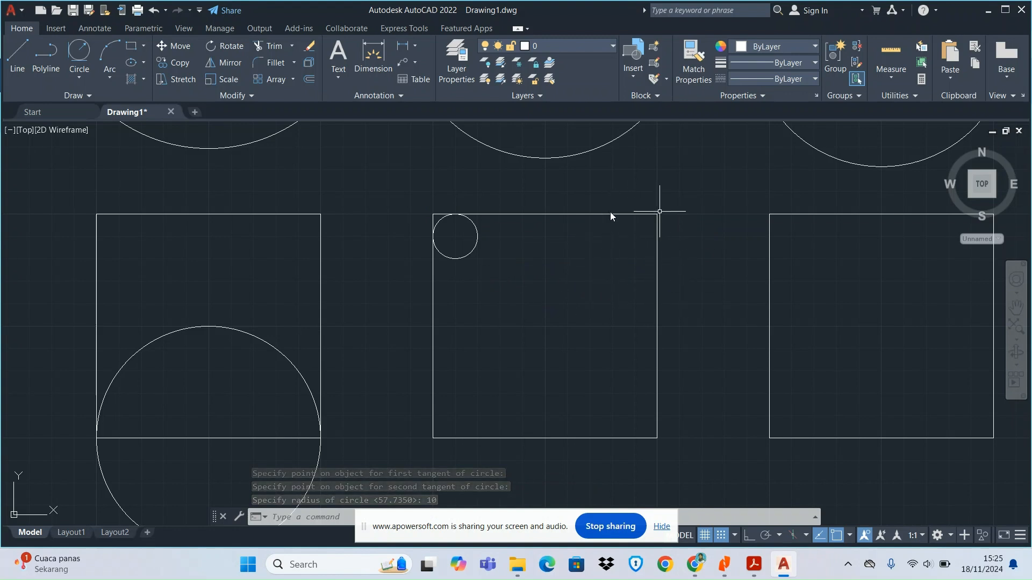
Step: Draw a Tan, Tan, Radius circle of radius 15 tangent to the top and right sides of the middle square
{"action": "left_click", "coordinate": [81, 53]}
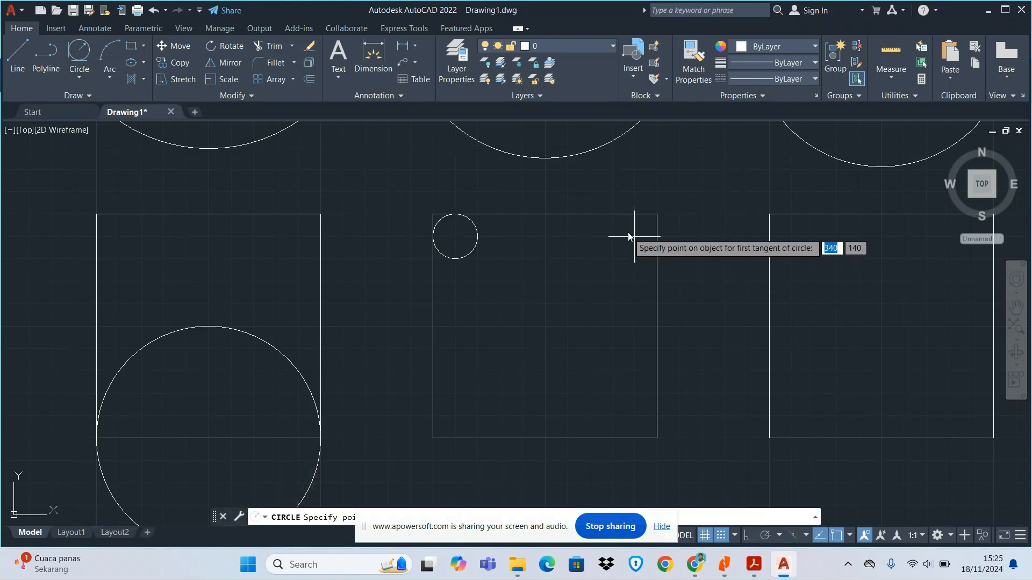
{"action": "left_click", "coordinate": [611, 213]}
{"action": "left_click", "coordinate": [658, 280]}
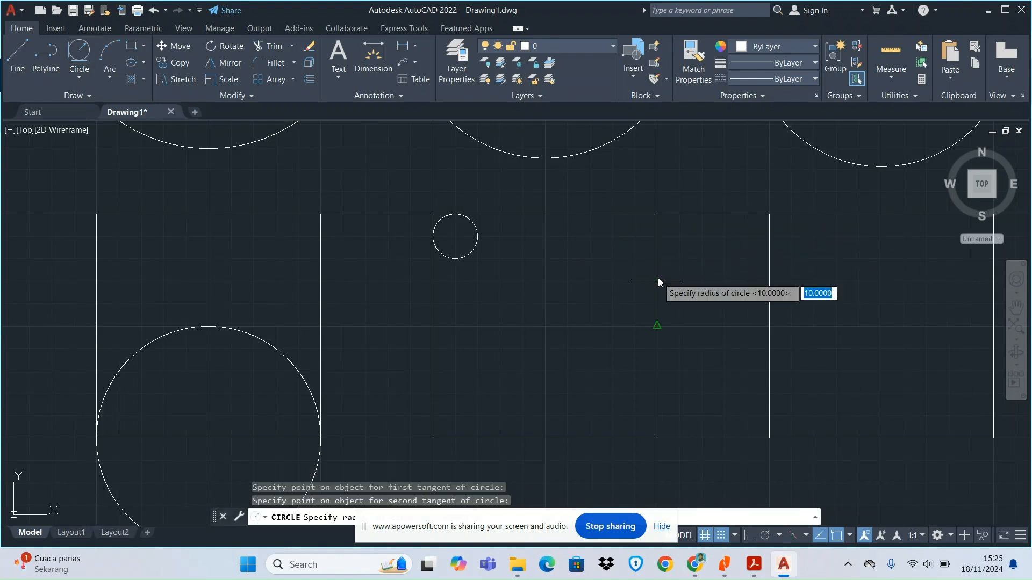
{"action": "type", "text": "15"}
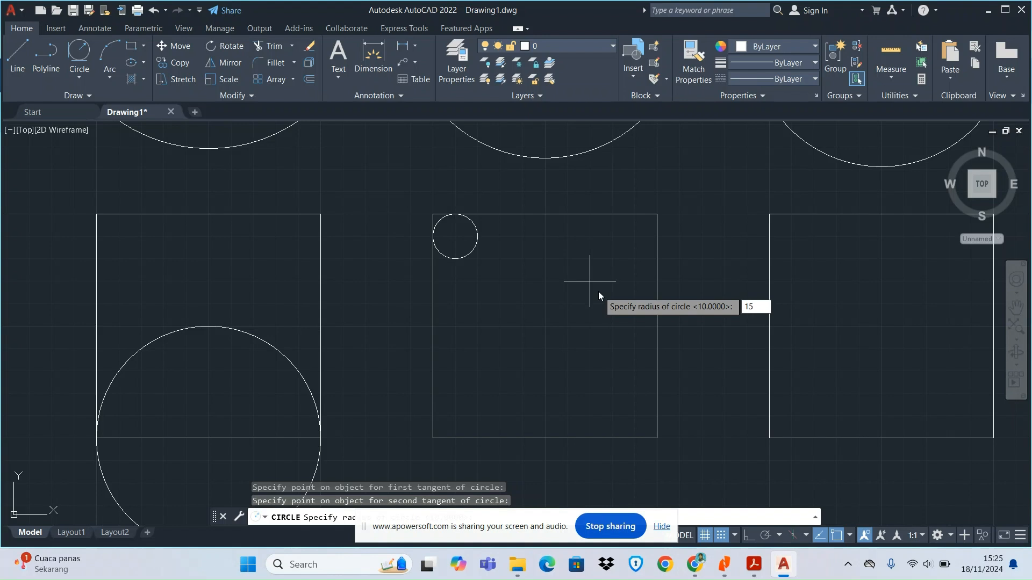
{"action": "key", "text": "Return"}
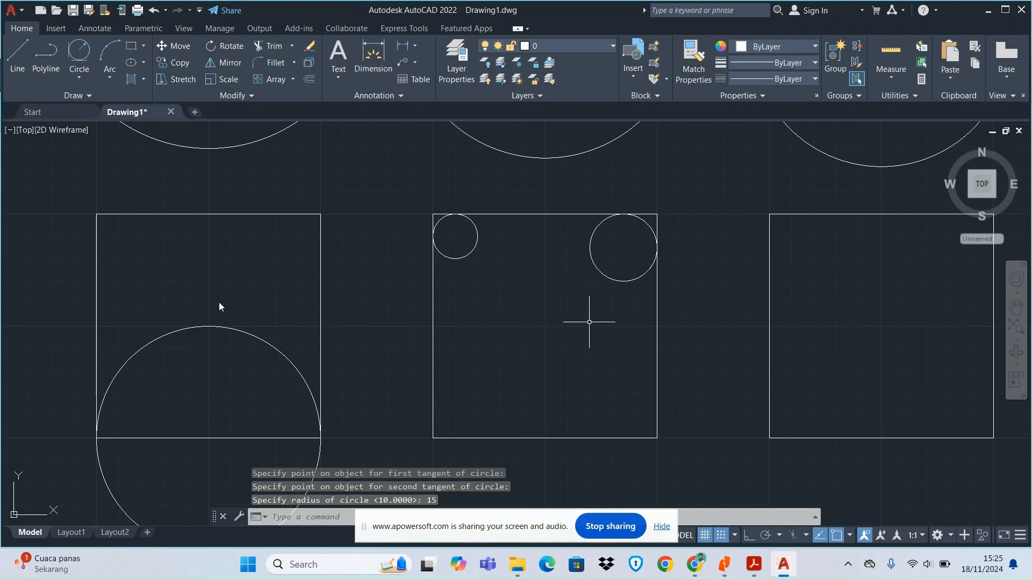
Step: Draw a Tan, Tan, Radius circle of radius 20 tangent to the right and bottom sides of the middle square
{"action": "left_click", "coordinate": [75, 67]}
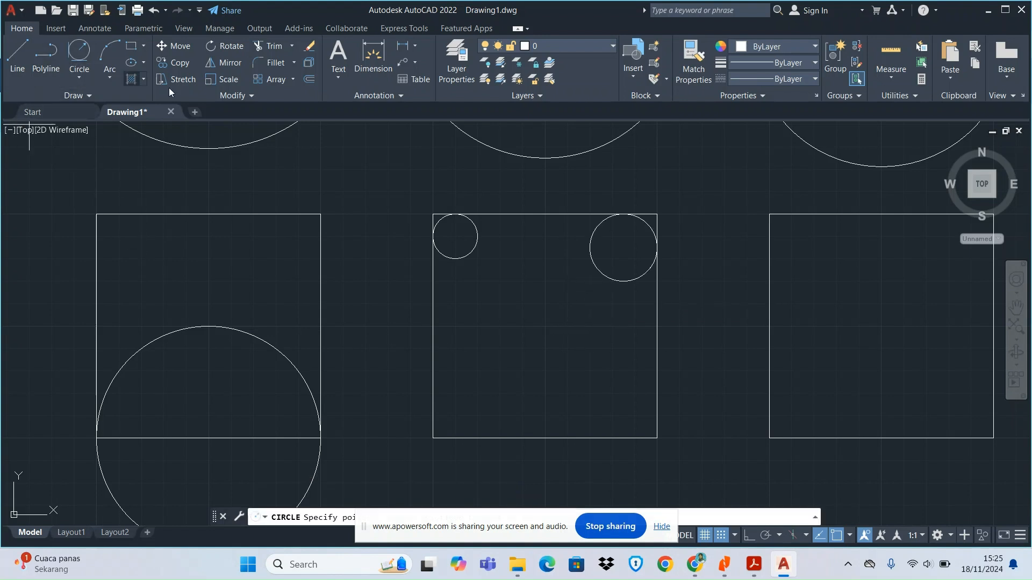
{"action": "left_click", "coordinate": [656, 395]}
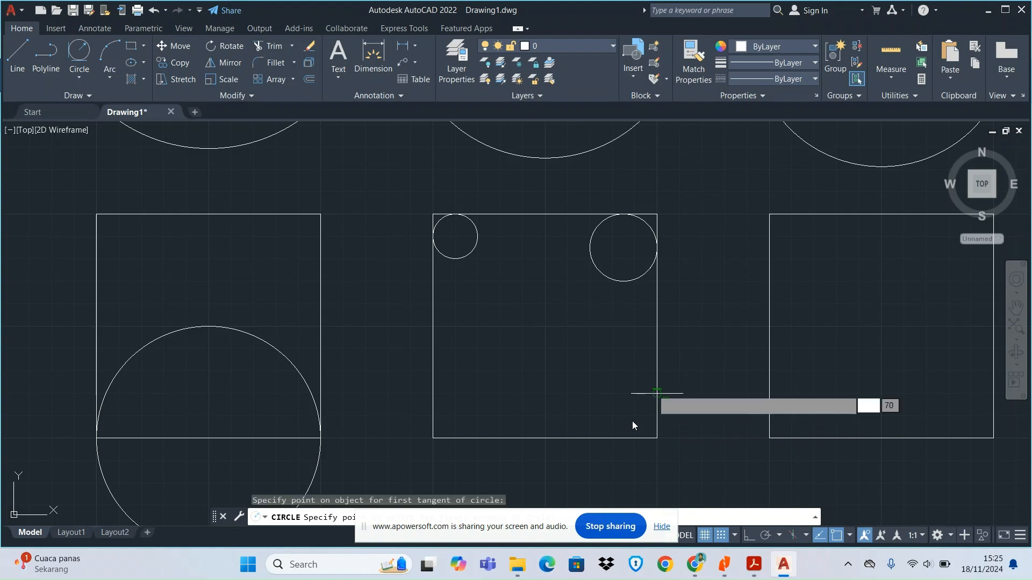
{"action": "left_click", "coordinate": [620, 447]}
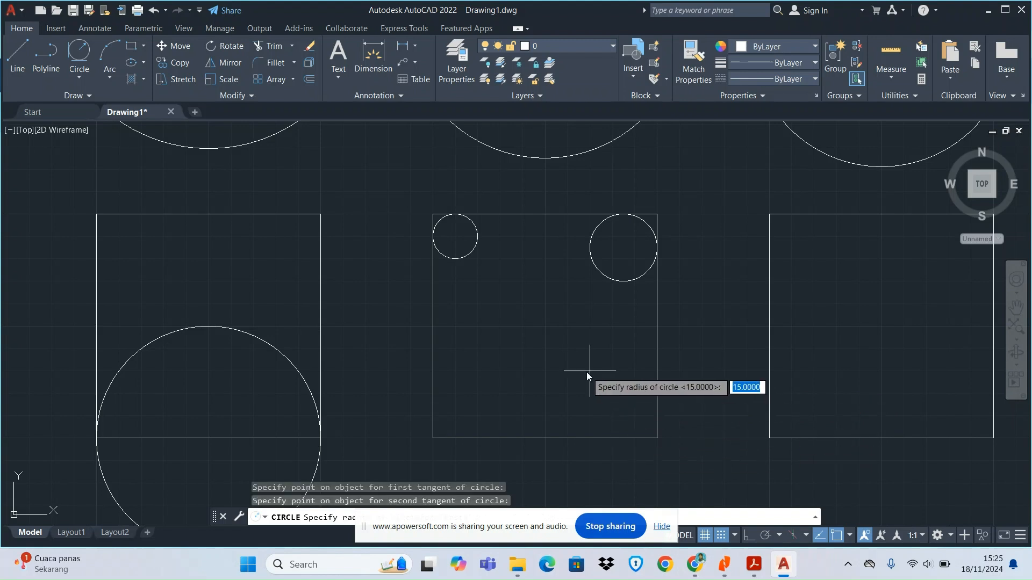
{"action": "type", "text": "20"}
{"action": "key", "text": "Return"}
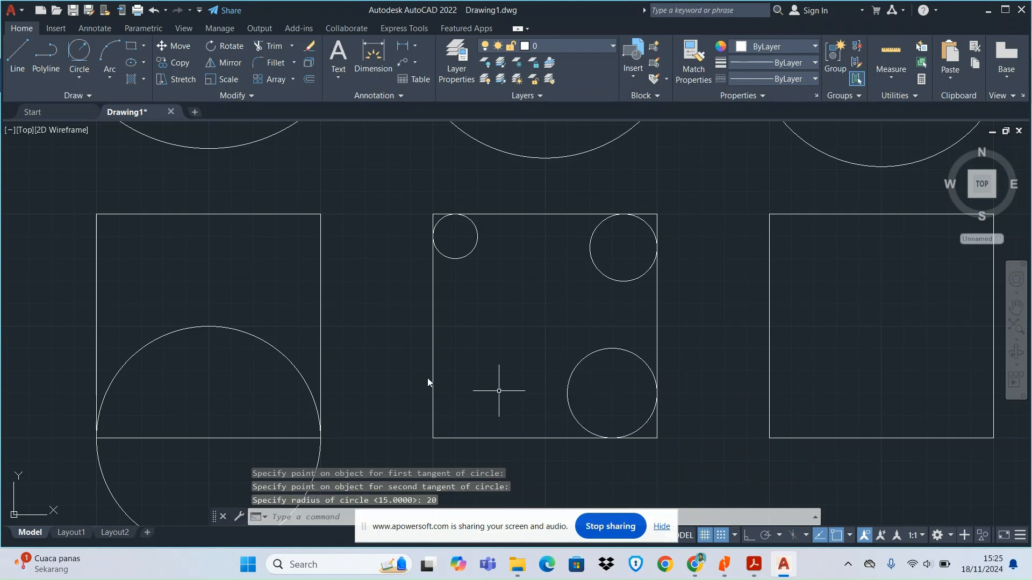
Step: Draw a Tan, Tan, Radius circle of radius 25 tangent to the left and bottom sides of the middle square
{"action": "left_click", "coordinate": [73, 54]}
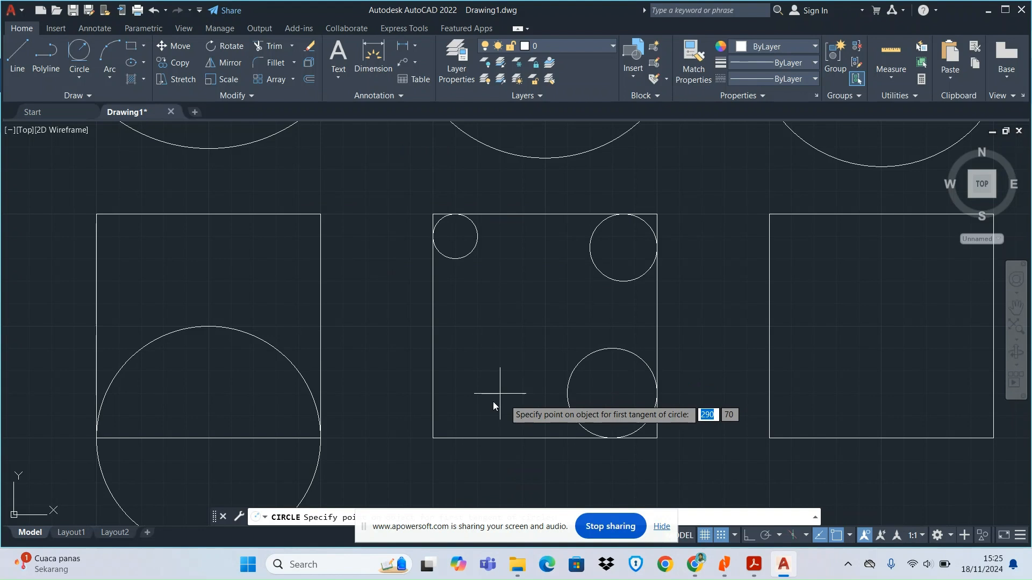
{"action": "left_click", "coordinate": [437, 395]}
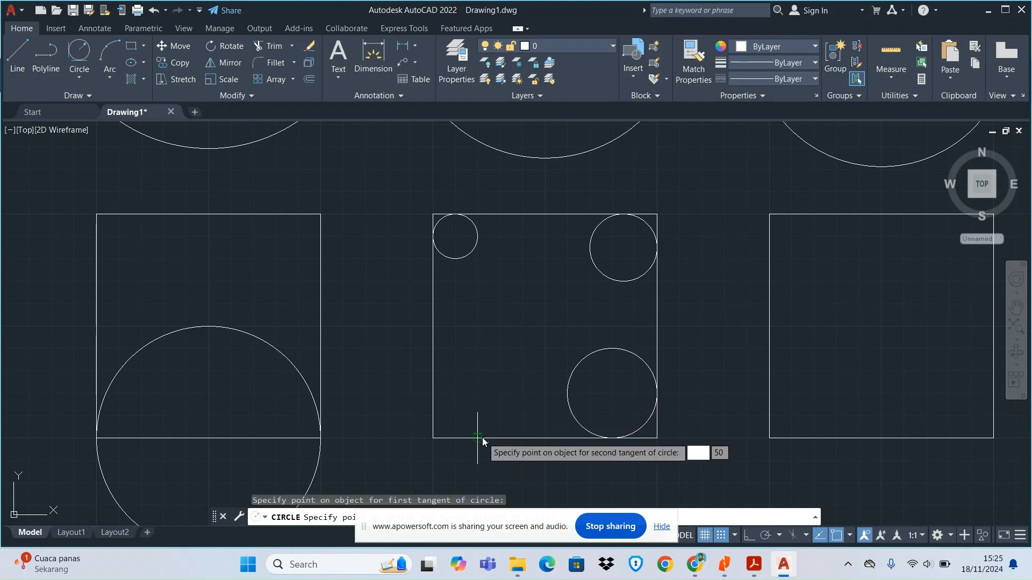
{"action": "left_click", "coordinate": [480, 437]}
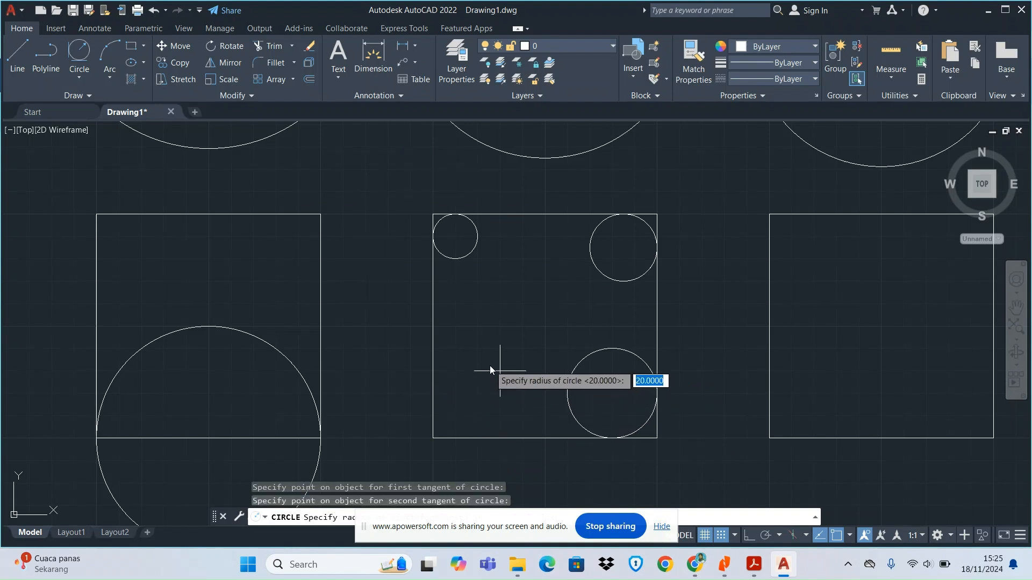
{"action": "type", "text": "25"}
{"action": "key", "text": "Return"}
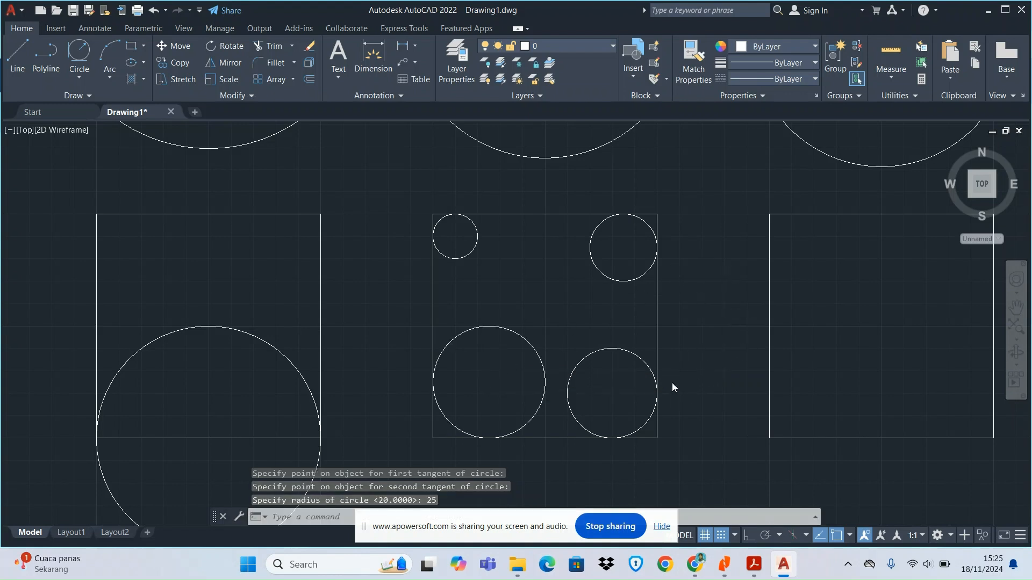
Step: Draw a Tan, Tan, Tan circle tangent to the hypotenuse, base and vertical side of the right-angled triangle
{"action": "scroll", "coordinate": [672, 383], "scroll_direction": "down", "scroll_amount": 2}
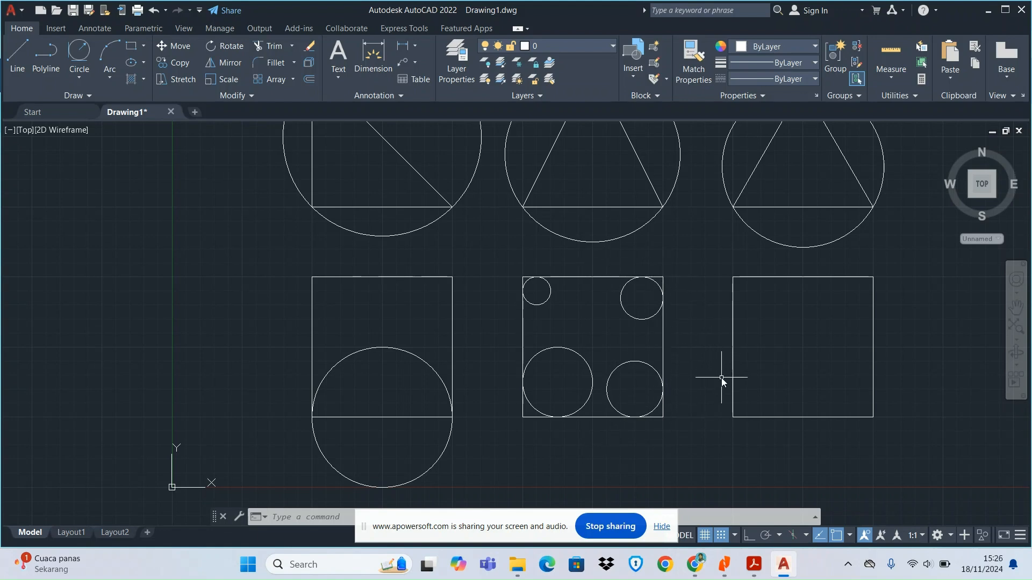
{"action": "left_click", "coordinate": [81, 76]}
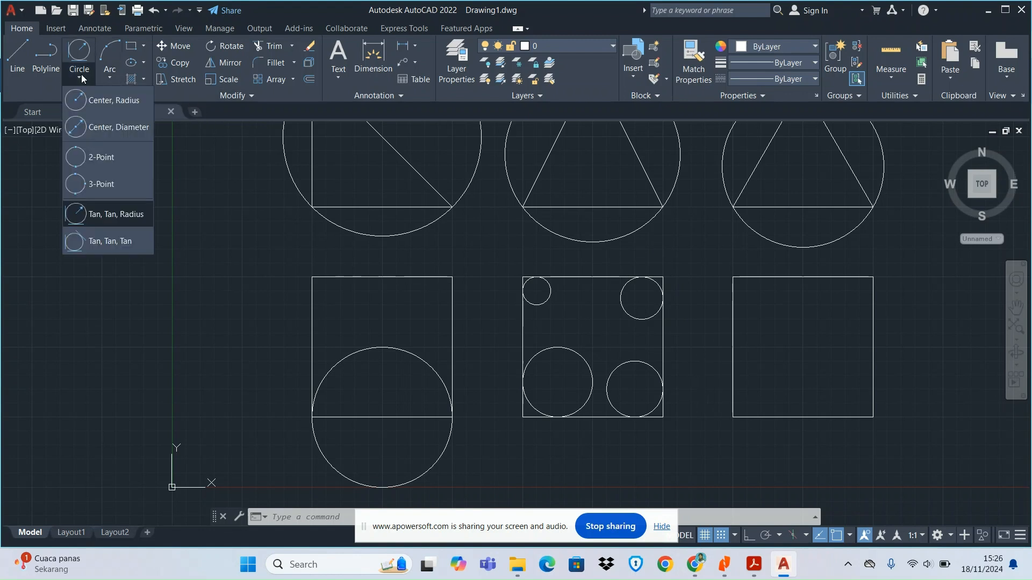
{"action": "left_click", "coordinate": [101, 247]}
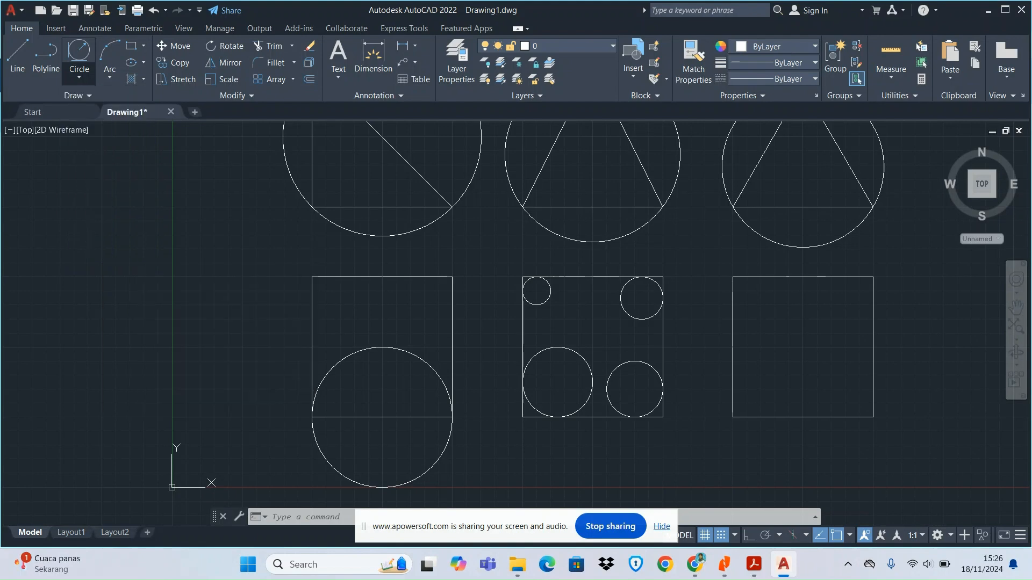
{"action": "scroll", "coordinate": [543, 315], "scroll_direction": "up", "scroll_amount": 2}
{"action": "scroll", "coordinate": [544, 316], "scroll_direction": "down", "scroll_amount": 5}
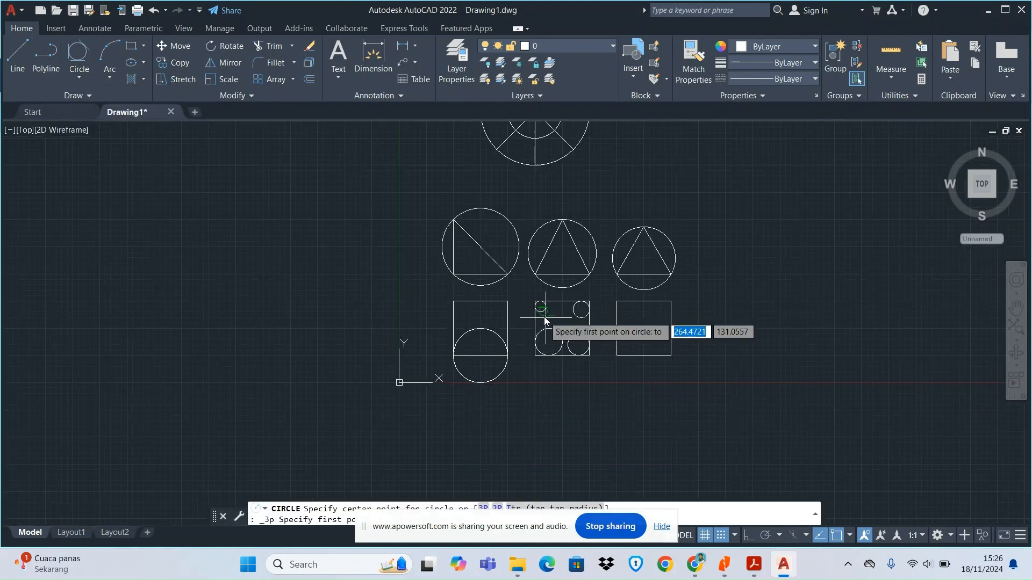
{"action": "scroll", "coordinate": [463, 262], "scroll_direction": "up", "scroll_amount": 3}
{"action": "scroll", "coordinate": [464, 263], "scroll_direction": "up", "scroll_amount": 2}
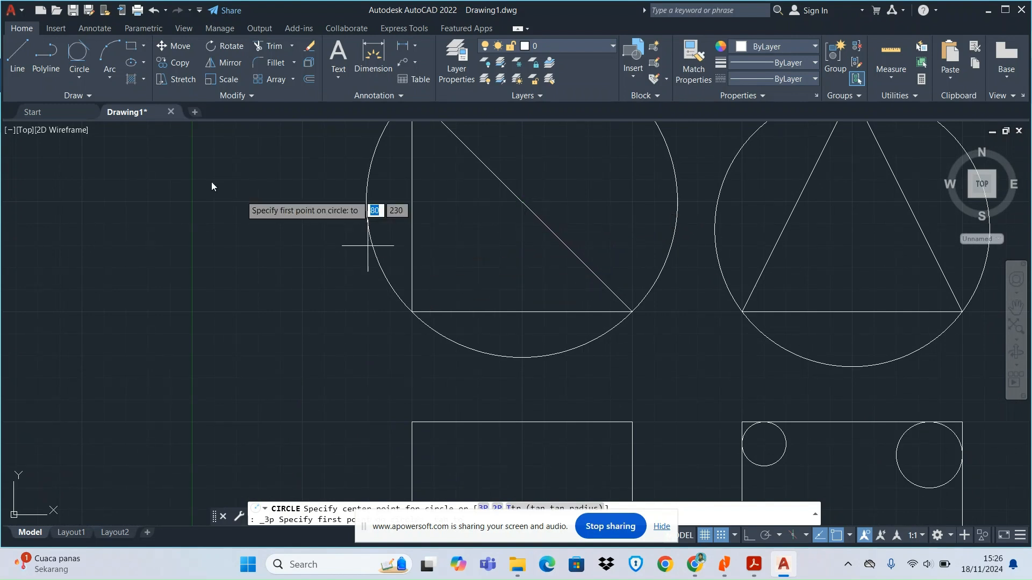
{"action": "left_click", "coordinate": [90, 79]}
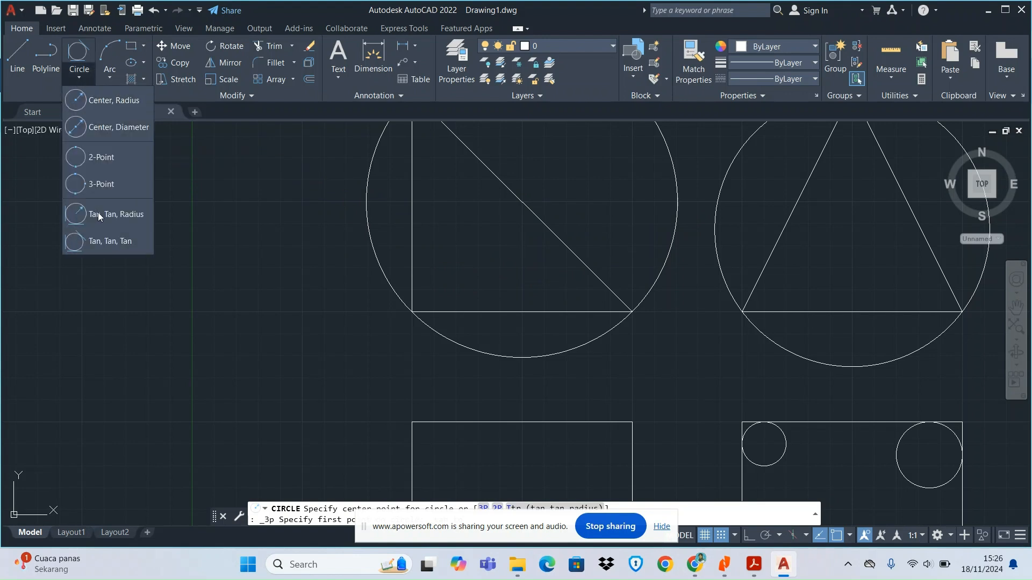
{"action": "left_click", "coordinate": [114, 241]}
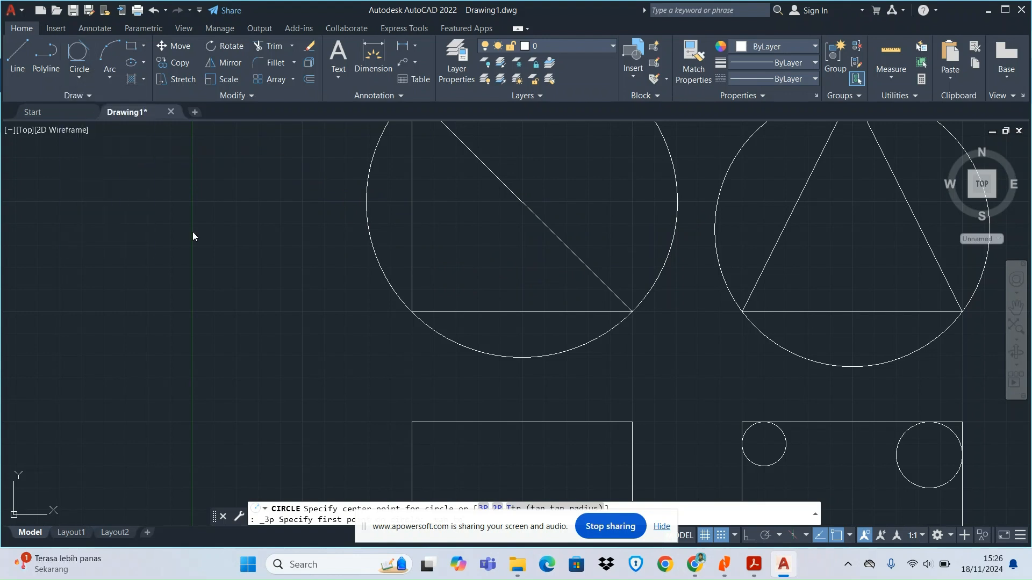
{"action": "left_click", "coordinate": [521, 202]}
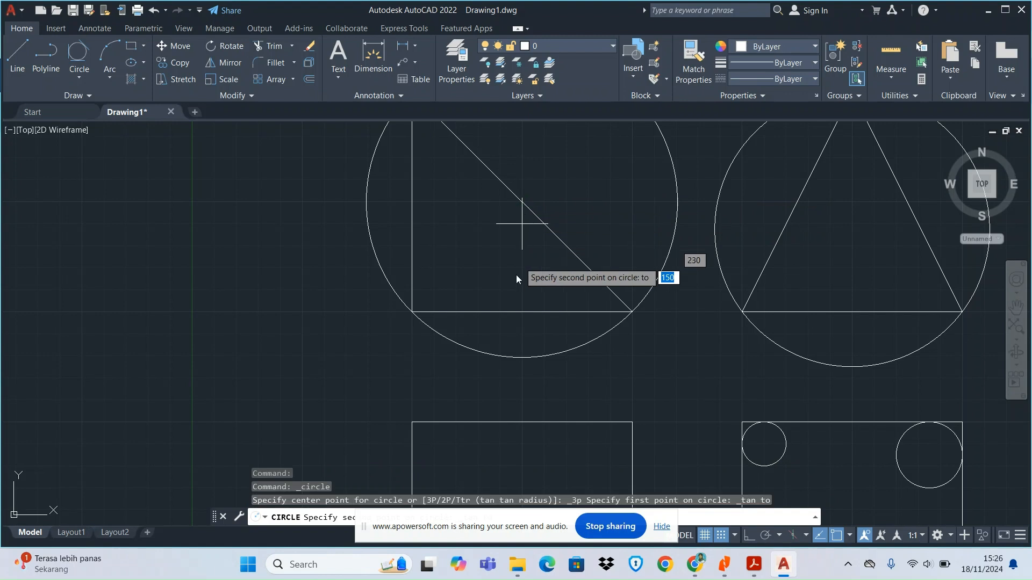
{"action": "left_click", "coordinate": [509, 311]}
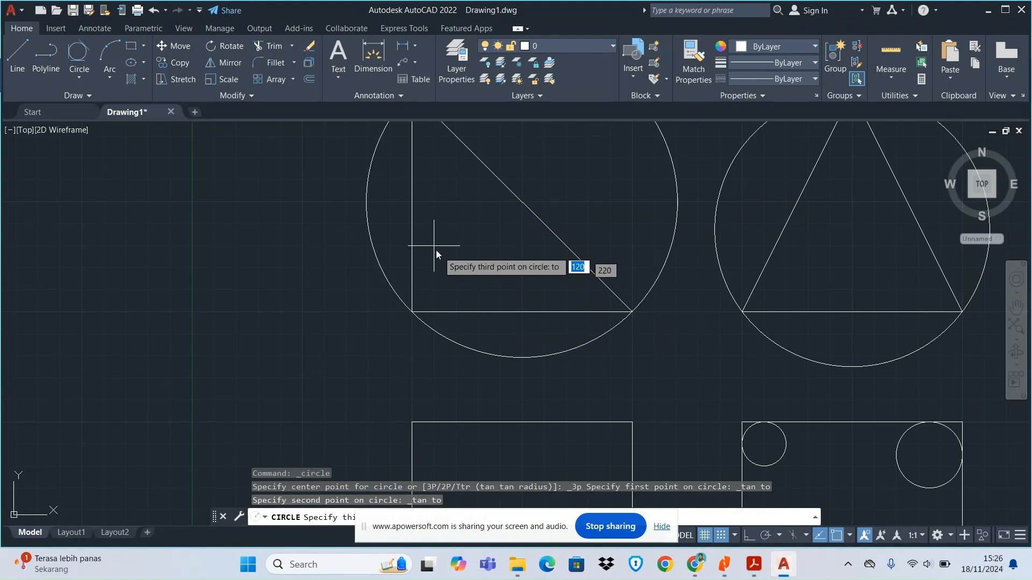
{"action": "left_click", "coordinate": [411, 197]}
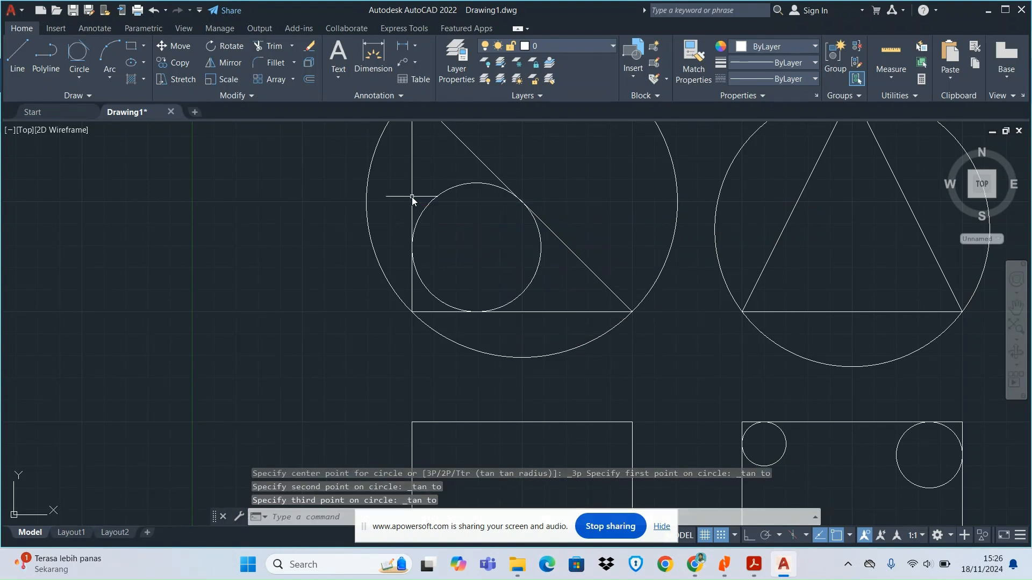
Step: Turn off grid snap and draw a Tan, Tan, Tan circle touching all three sides of the middle triangle
{"action": "left_click", "coordinate": [721, 535]}
{"action": "scroll", "coordinate": [865, 359], "scroll_direction": "down", "scroll_amount": 4}
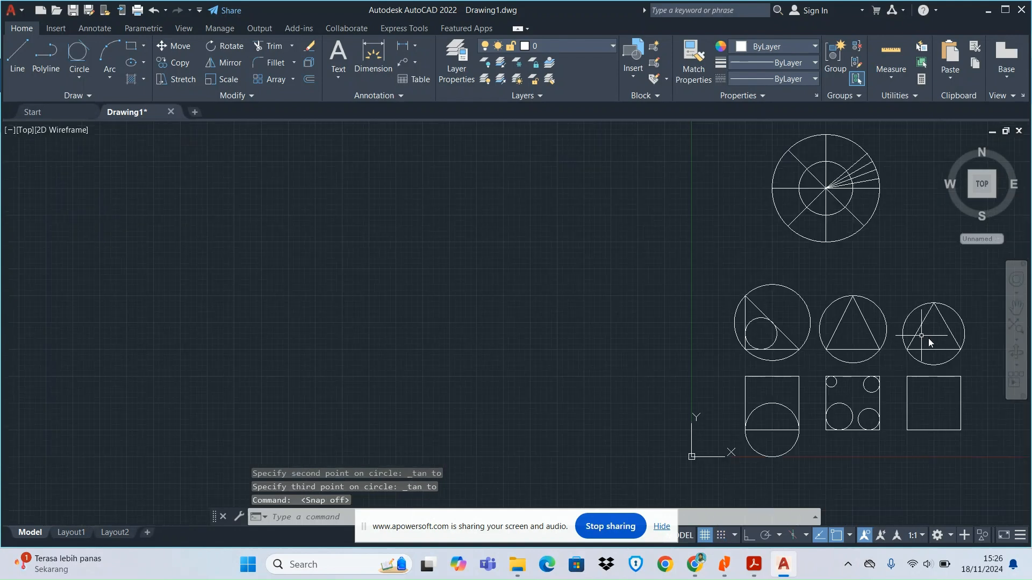
{"action": "scroll", "coordinate": [929, 340], "scroll_direction": "up", "scroll_amount": 6}
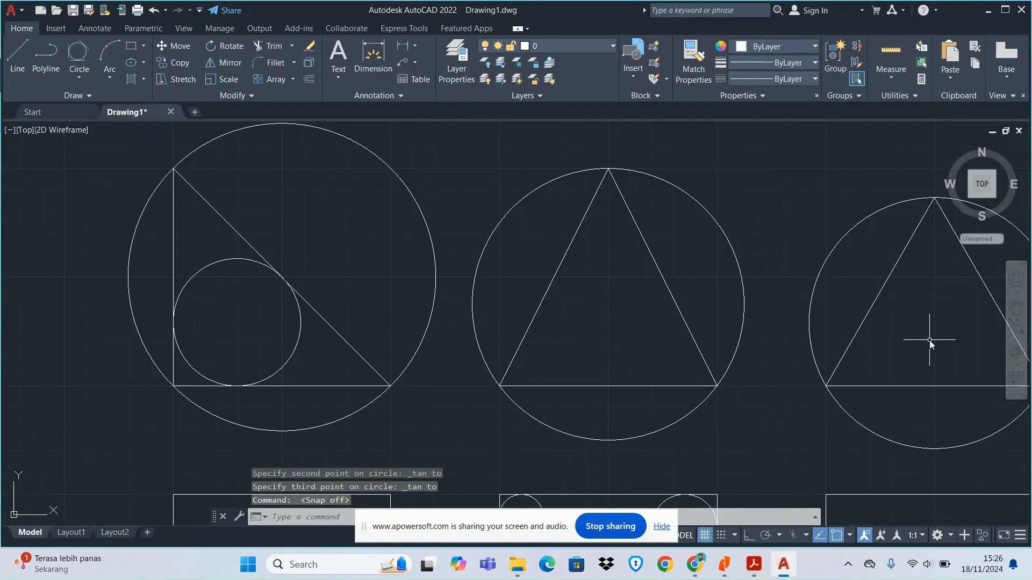
{"action": "left_click", "coordinate": [80, 53]}
{"action": "left_click", "coordinate": [551, 286]}
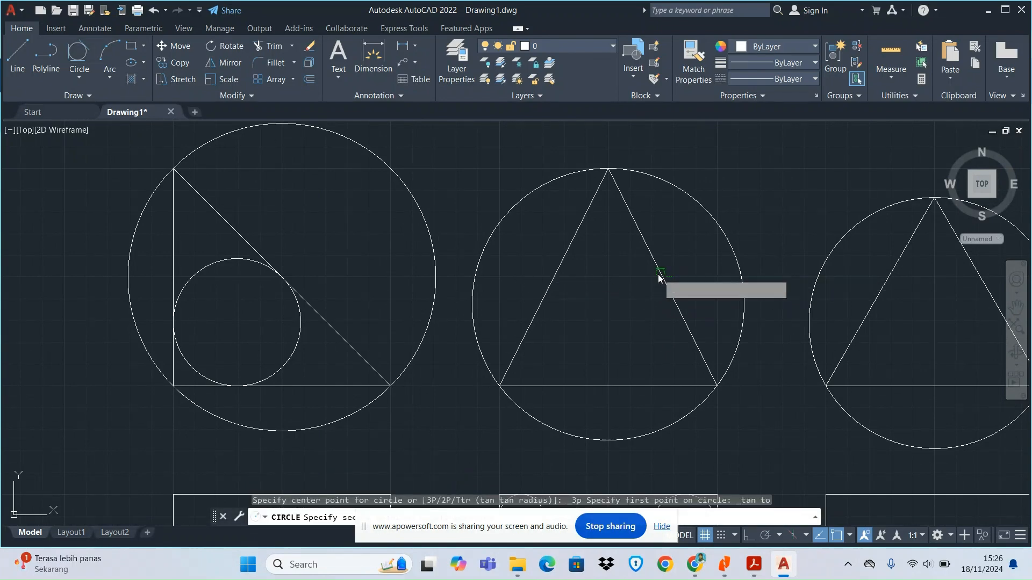
{"action": "left_click", "coordinate": [658, 276]}
{"action": "left_click", "coordinate": [595, 387]}
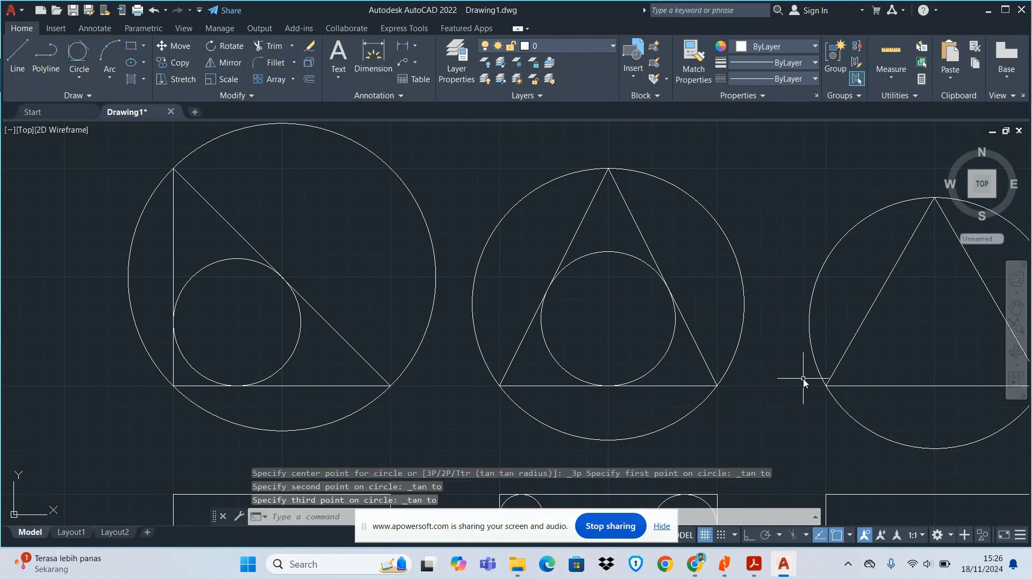
Step: Draw a Tan, Tan, Tan circle touching all three sides of the rightmost triangle
{"action": "scroll", "coordinate": [803, 379], "scroll_direction": "down", "scroll_amount": 4}
{"action": "scroll", "coordinate": [908, 399], "scroll_direction": "up", "scroll_amount": 7}
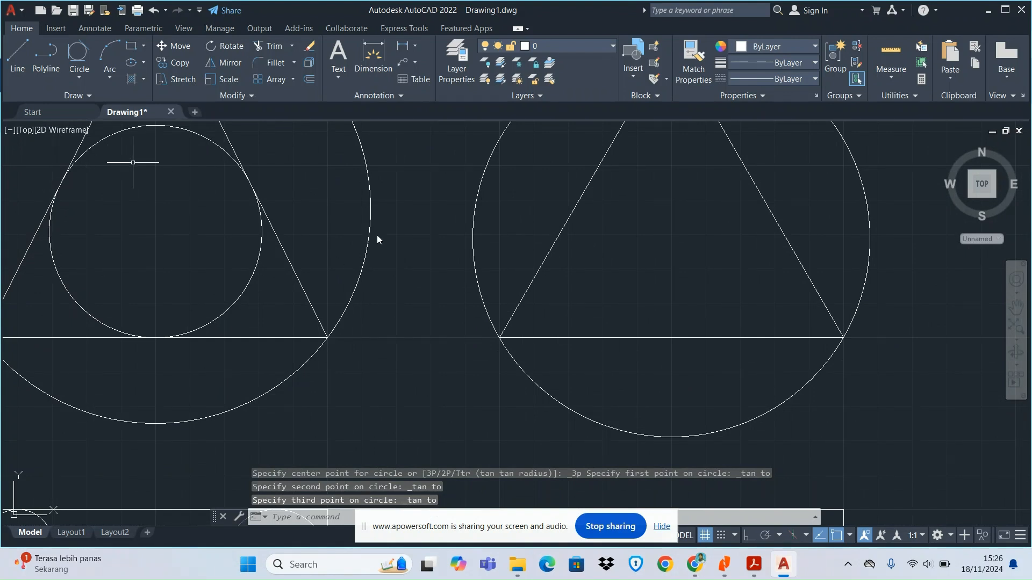
{"action": "scroll", "coordinate": [692, 272], "scroll_direction": "down", "scroll_amount": 3}
{"action": "left_click", "coordinate": [89, 56]}
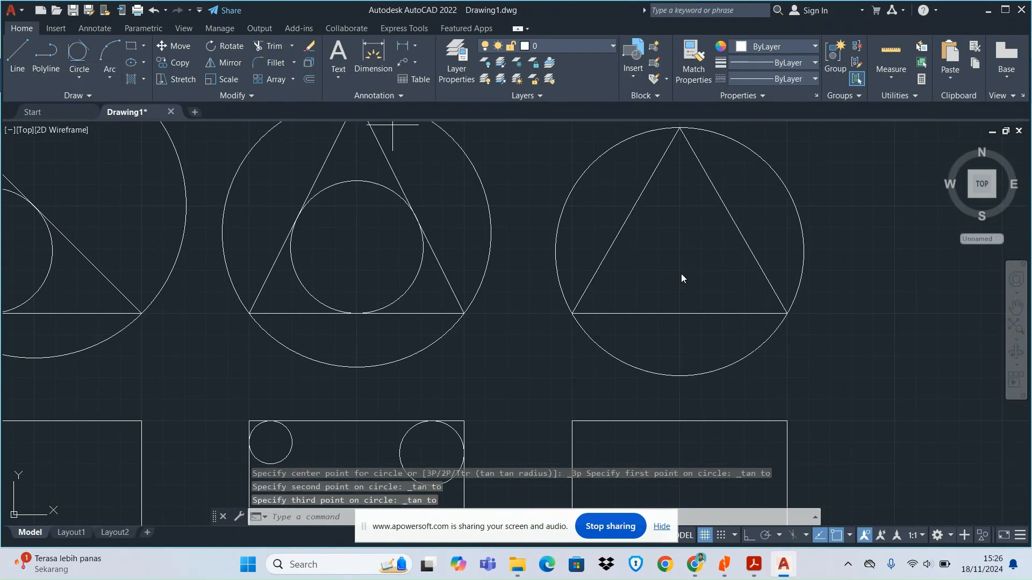
{"action": "left_click", "coordinate": [624, 217]}
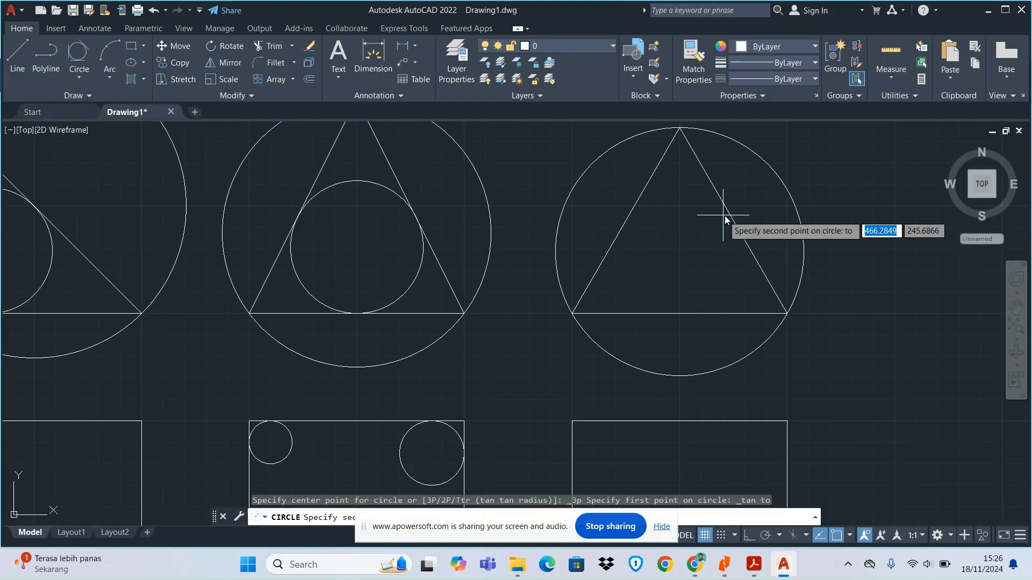
{"action": "left_click", "coordinate": [731, 215]}
{"action": "left_click", "coordinate": [674, 320]}
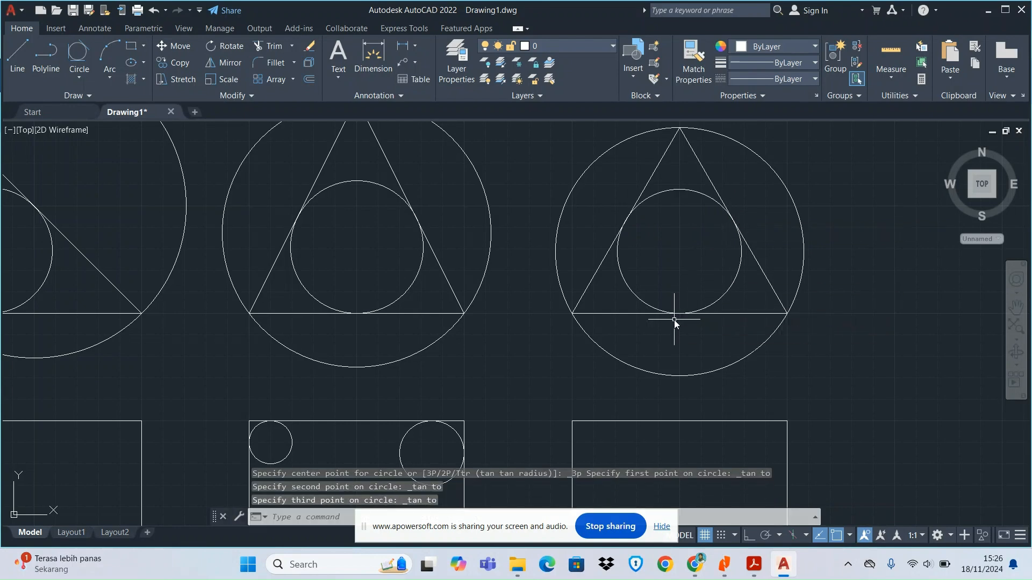
Step: Draw a Tan, Tan, Tan circle in the middle square tangent to its lower-left, upper-right and lower-right circles
{"action": "scroll", "coordinate": [781, 347], "scroll_direction": "down", "scroll_amount": 2}
{"action": "scroll", "coordinate": [782, 347], "scroll_direction": "down", "scroll_amount": 1}
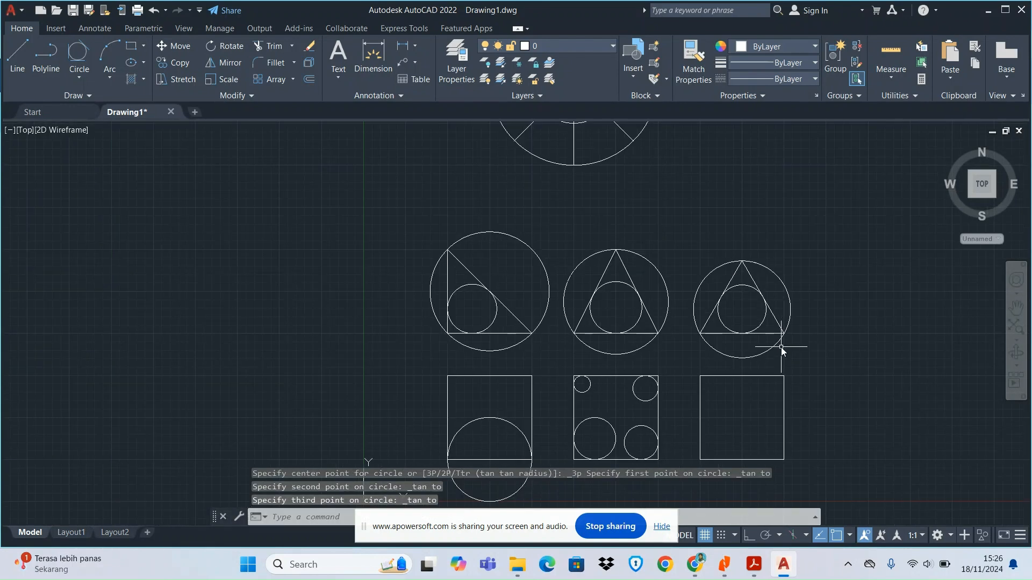
{"action": "scroll", "coordinate": [778, 386], "scroll_direction": "down", "scroll_amount": 2}
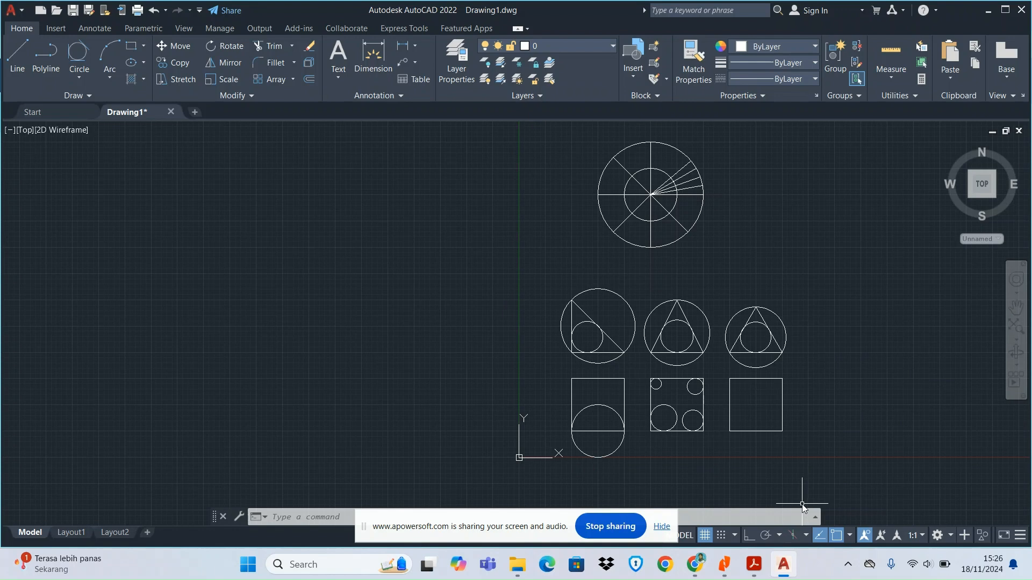
{"action": "scroll", "coordinate": [708, 449], "scroll_direction": "up", "scroll_amount": 4}
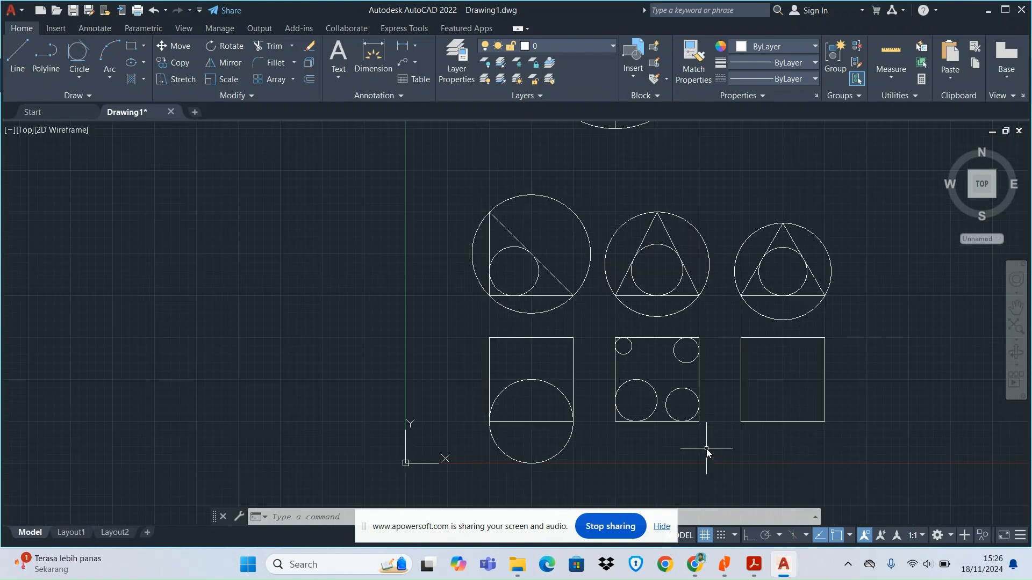
{"action": "scroll", "coordinate": [707, 453], "scroll_direction": "up", "scroll_amount": 2}
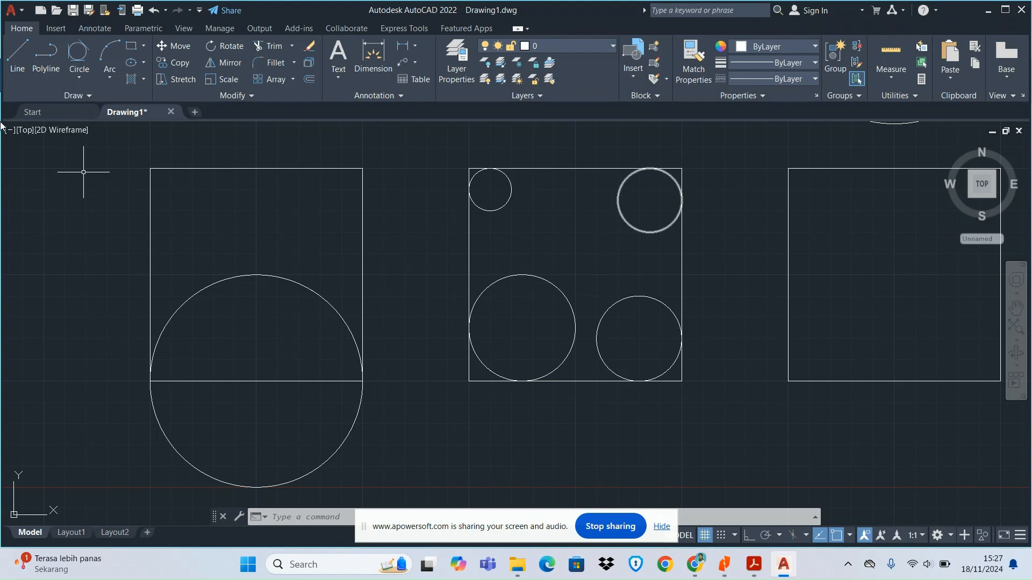
{"action": "left_click", "coordinate": [75, 71]}
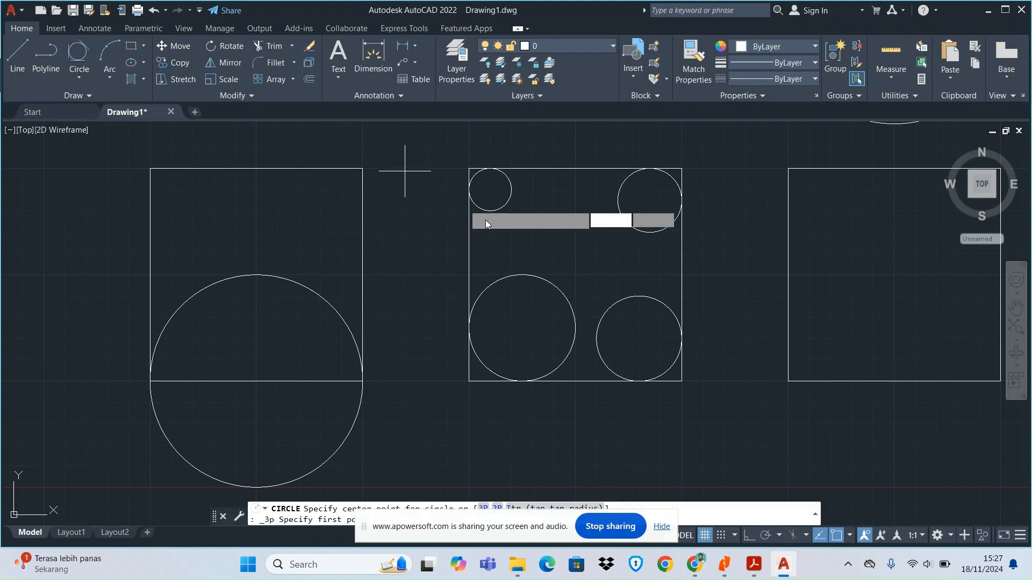
{"action": "left_click", "coordinate": [548, 290]}
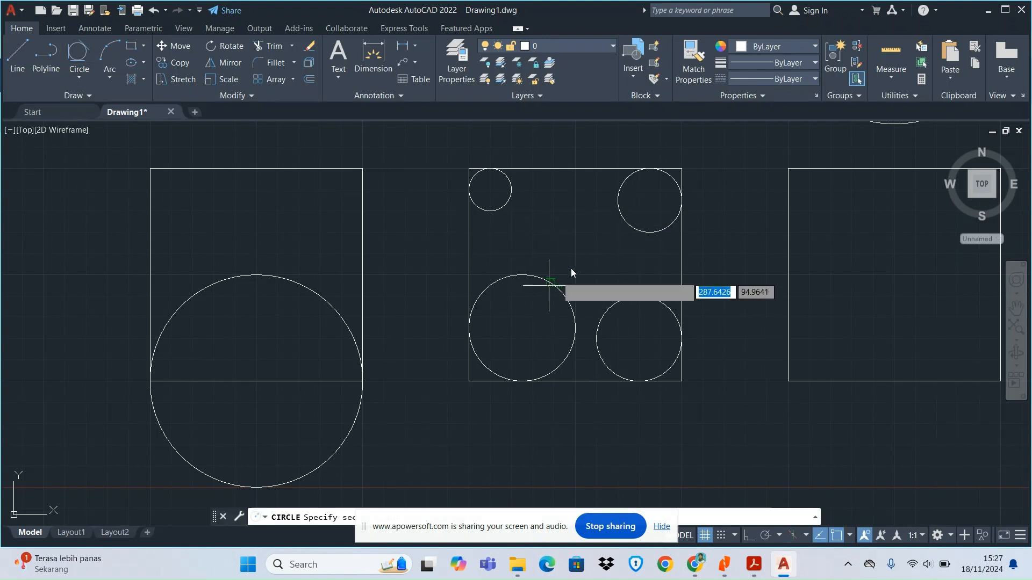
{"action": "left_click", "coordinate": [637, 228]}
{"action": "left_click", "coordinate": [628, 297]}
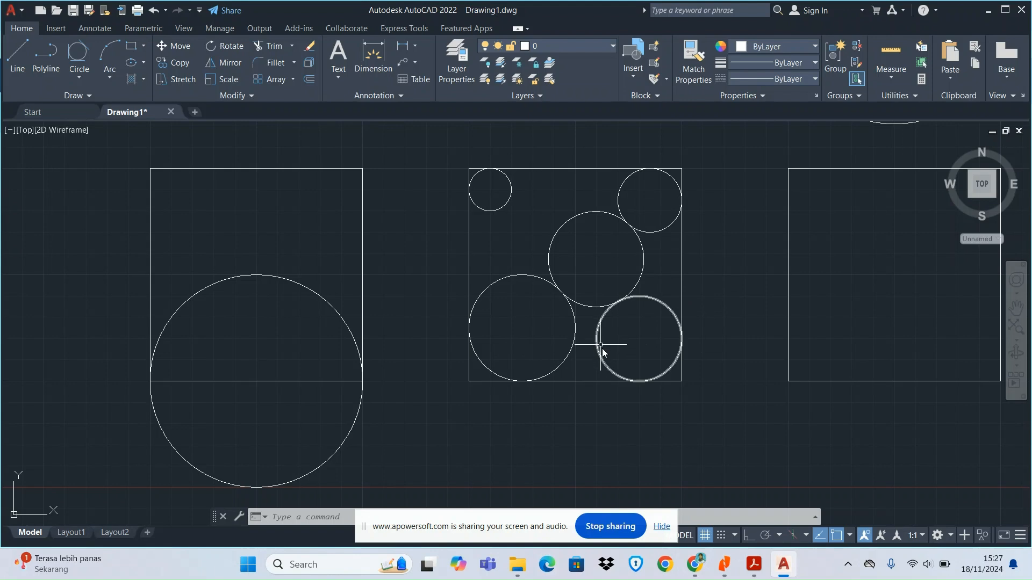
Step: Draw a Start, Center, End arc from the rightmost square's lower-right corner, centred on its right side's midpoint, to its upper-right corner
{"action": "scroll", "coordinate": [603, 352], "scroll_direction": "down", "scroll_amount": 5}
{"action": "scroll", "coordinate": [741, 345], "scroll_direction": "up", "scroll_amount": 2}
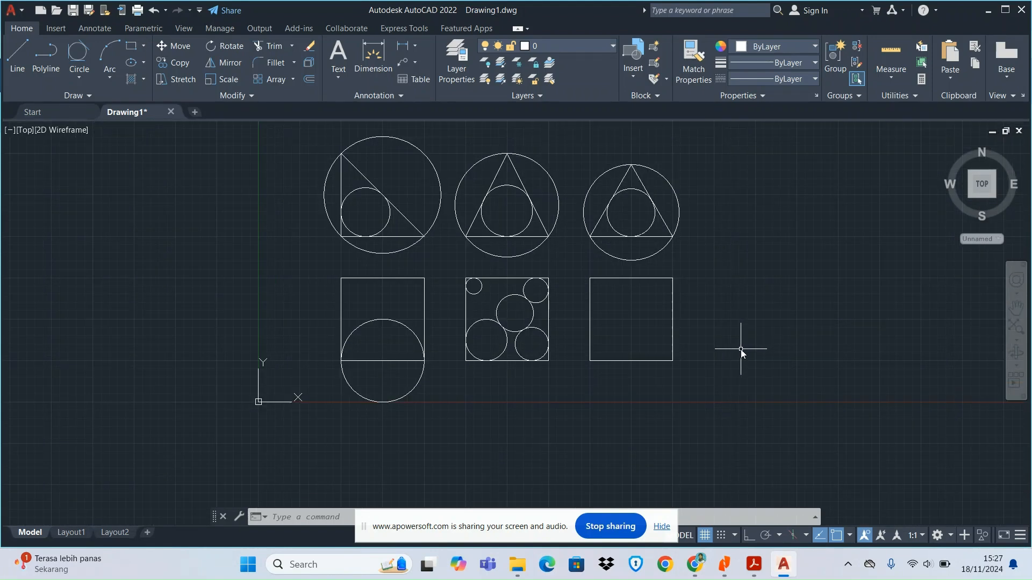
{"action": "scroll", "coordinate": [742, 348], "scroll_direction": "down", "scroll_amount": 4}
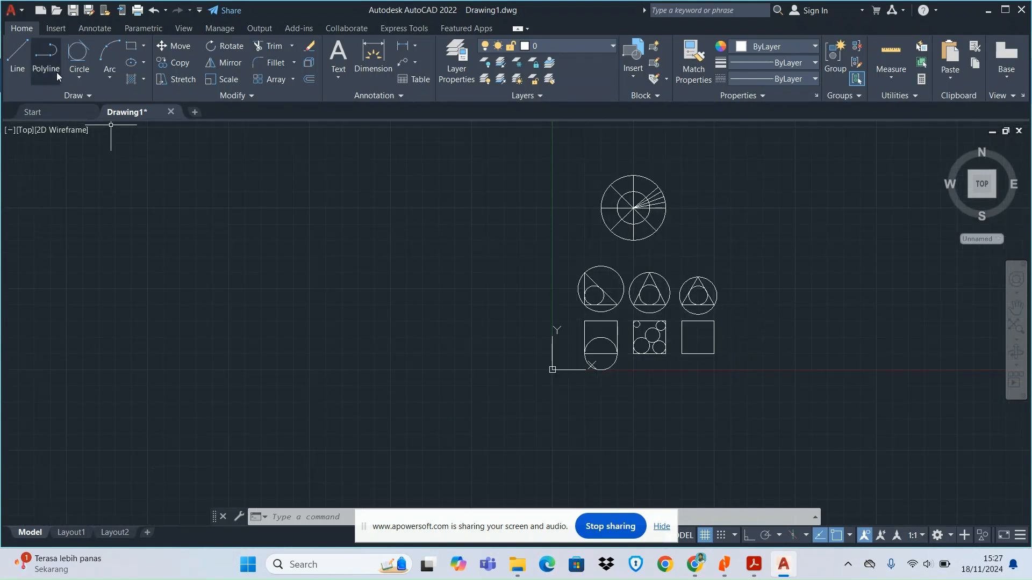
{"action": "left_click", "coordinate": [108, 79]}
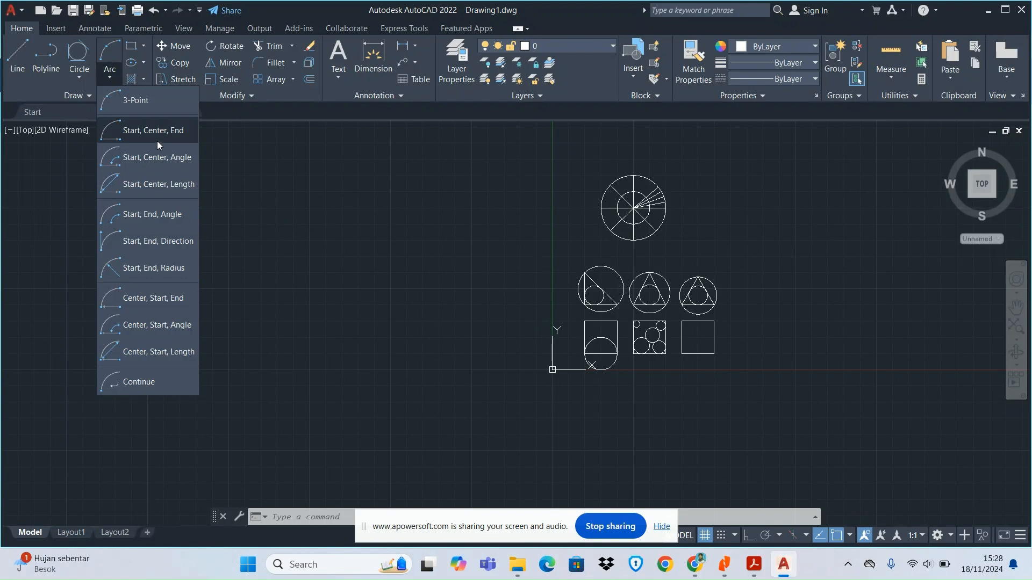
{"action": "scroll", "coordinate": [750, 356], "scroll_direction": "up", "scroll_amount": 5}
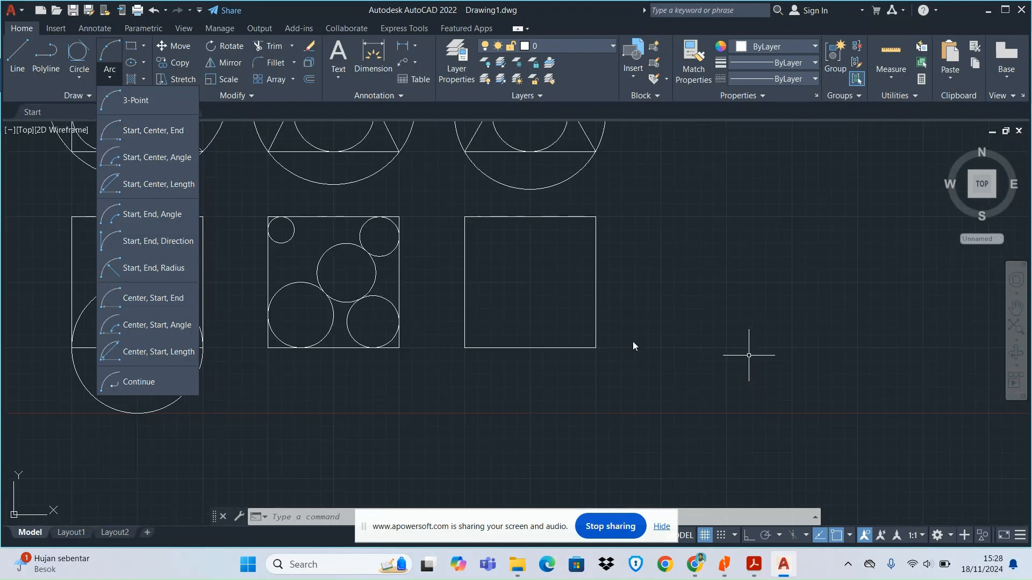
{"action": "scroll", "coordinate": [629, 341], "scroll_direction": "up", "scroll_amount": 2}
{"action": "scroll", "coordinate": [629, 341], "scroll_direction": "down", "scroll_amount": 2}
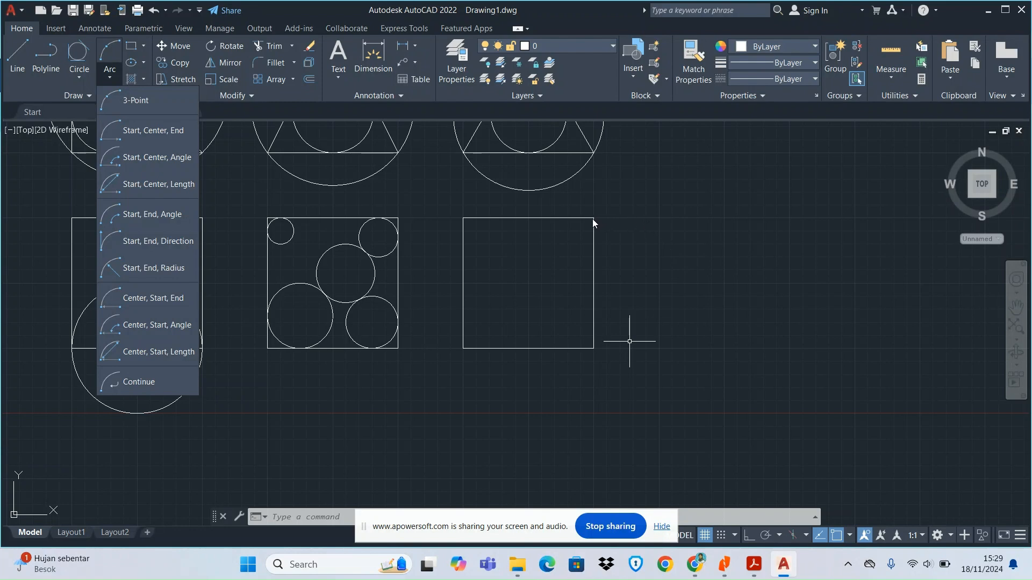
{"action": "left_click", "coordinate": [167, 128]}
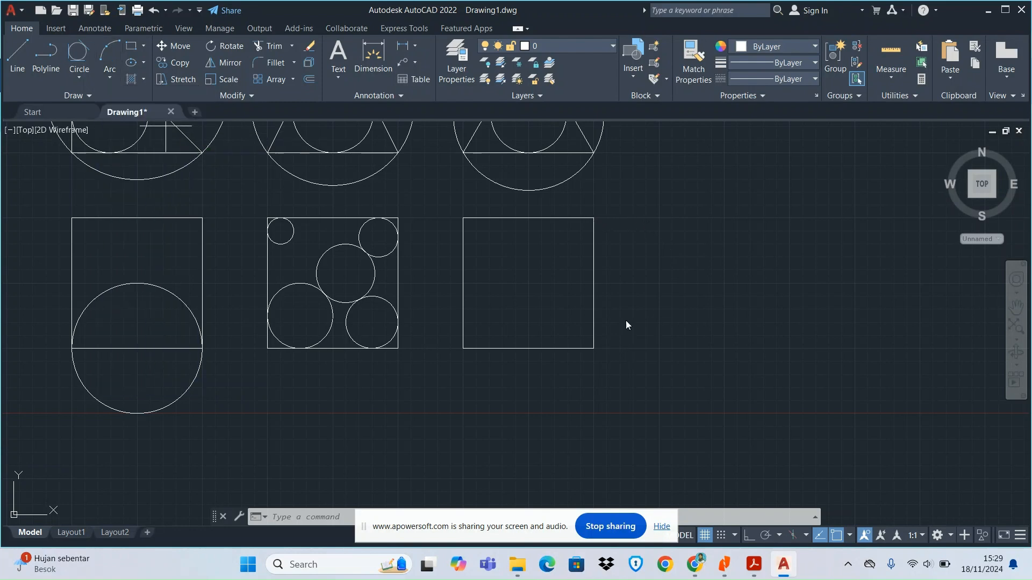
{"action": "left_click", "coordinate": [592, 349]}
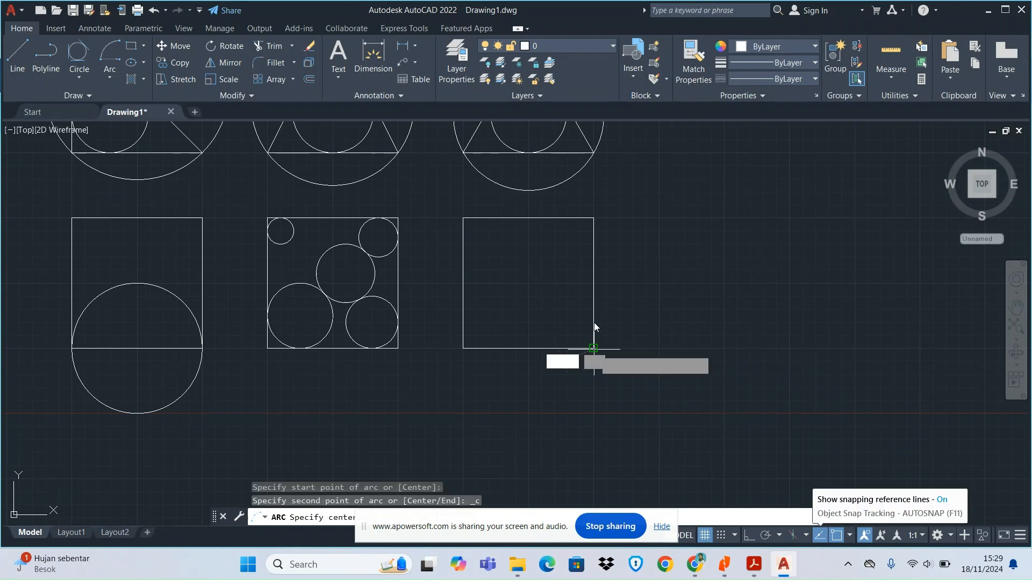
{"action": "left_click", "coordinate": [593, 283]}
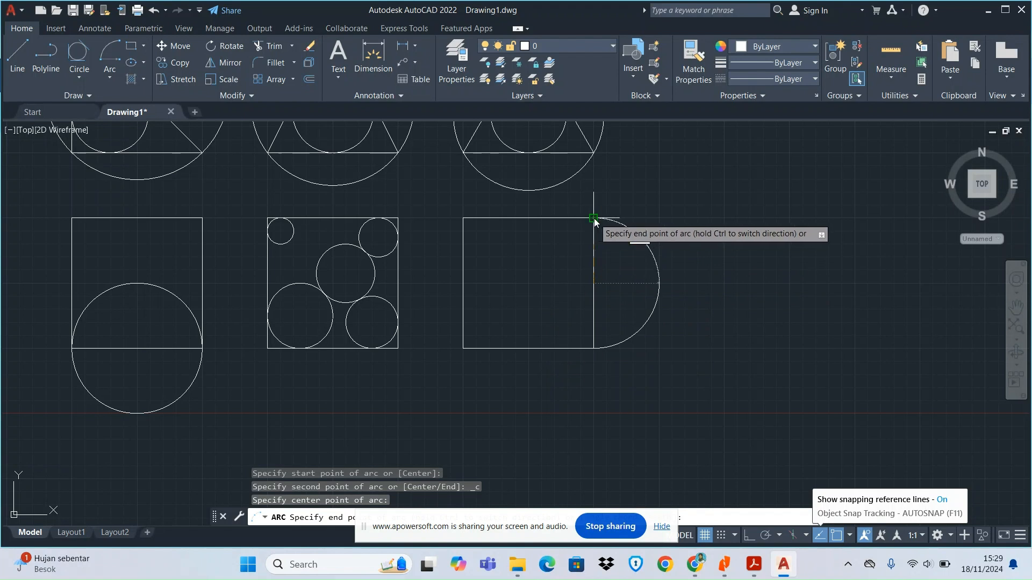
{"action": "left_click", "coordinate": [593, 218]}
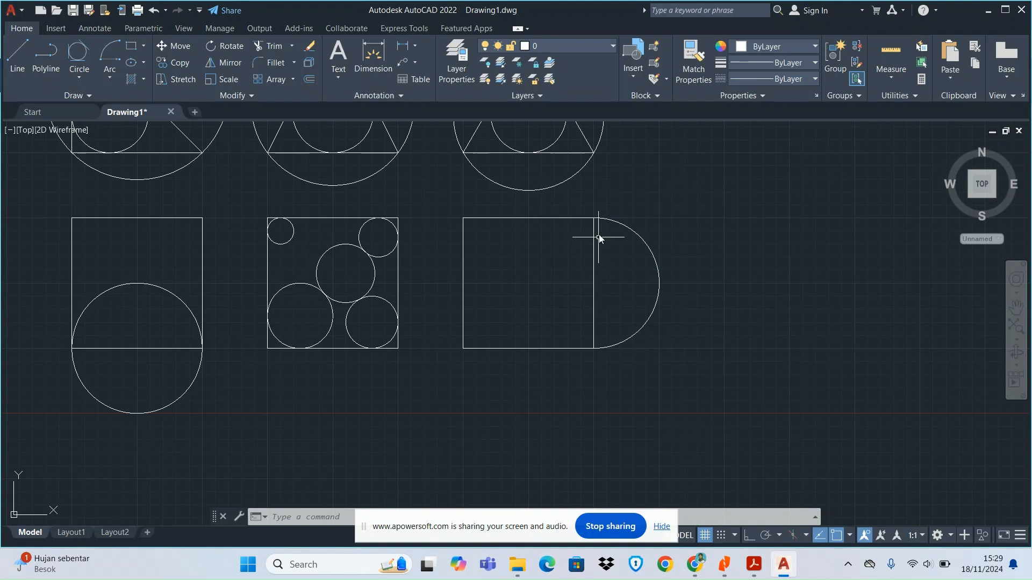
{"action": "left_click", "coordinate": [595, 219]}
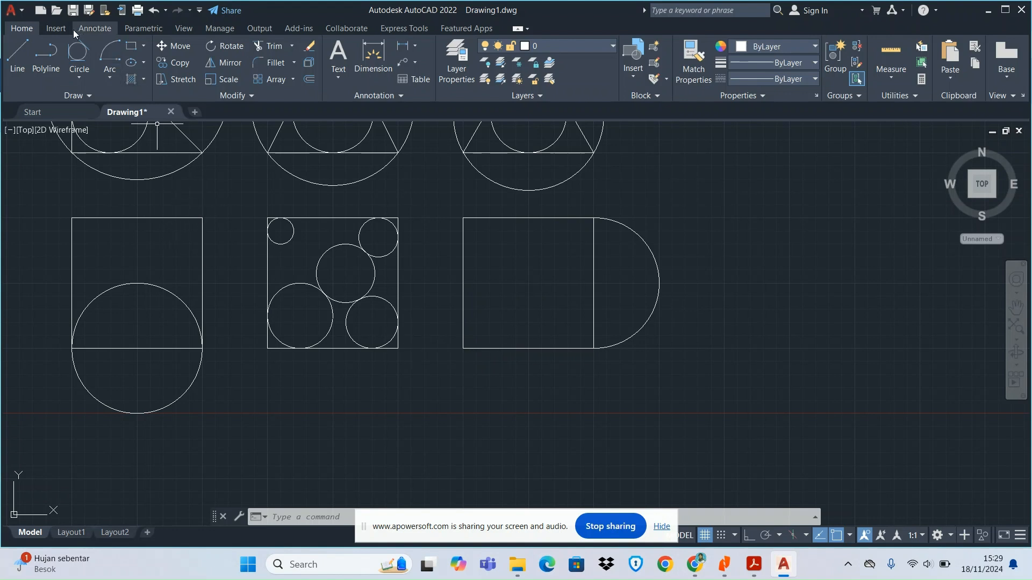
Step: Draw a Start, Center, End arc from the rightmost square's lower-right corner, centred on its bottom side's midpoint, to its lower-left corner
{"action": "left_click", "coordinate": [110, 54]}
{"action": "left_click", "coordinate": [112, 74]}
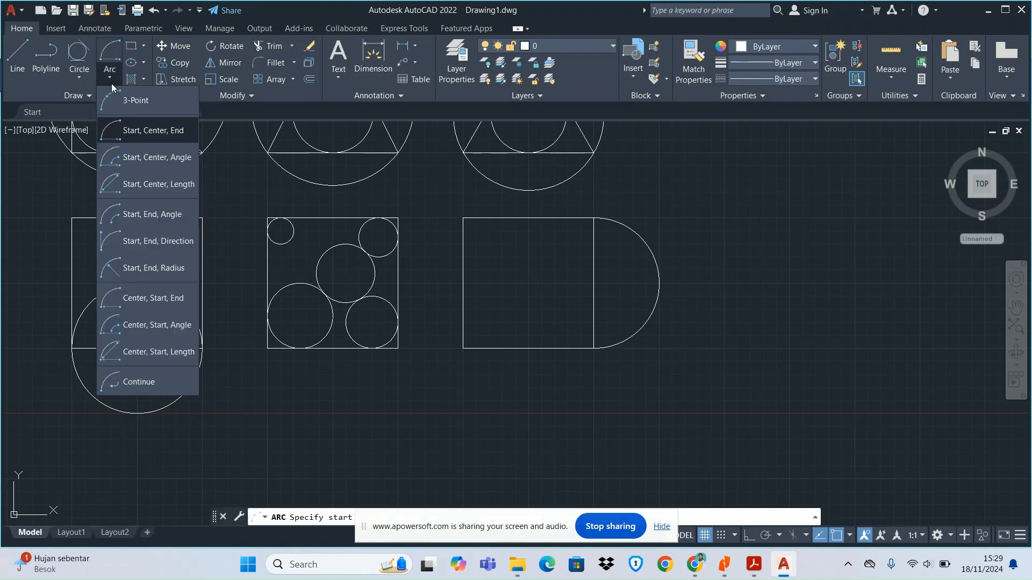
{"action": "left_click", "coordinate": [142, 134]}
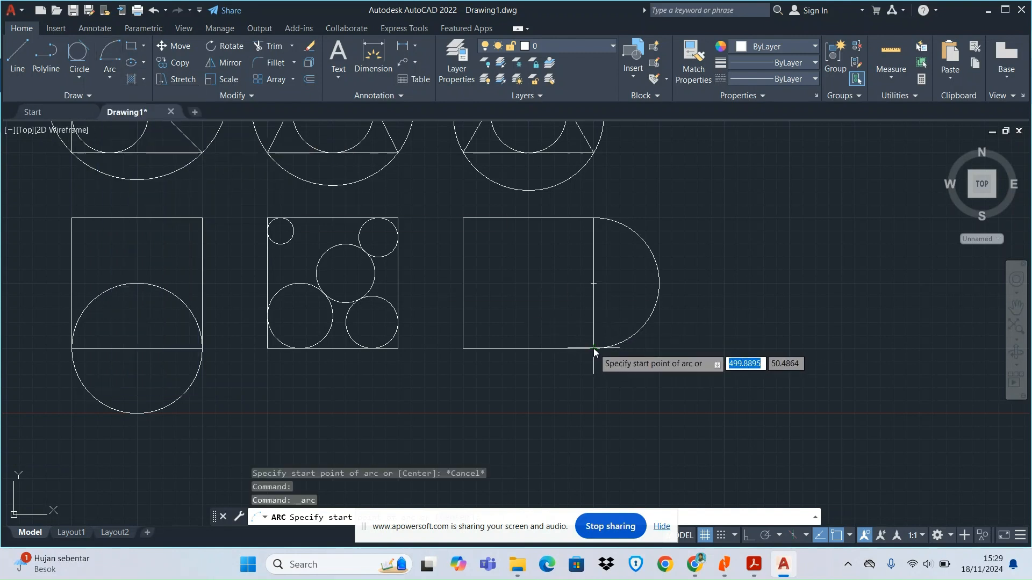
{"action": "left_click", "coordinate": [594, 348]}
{"action": "left_click", "coordinate": [528, 348]}
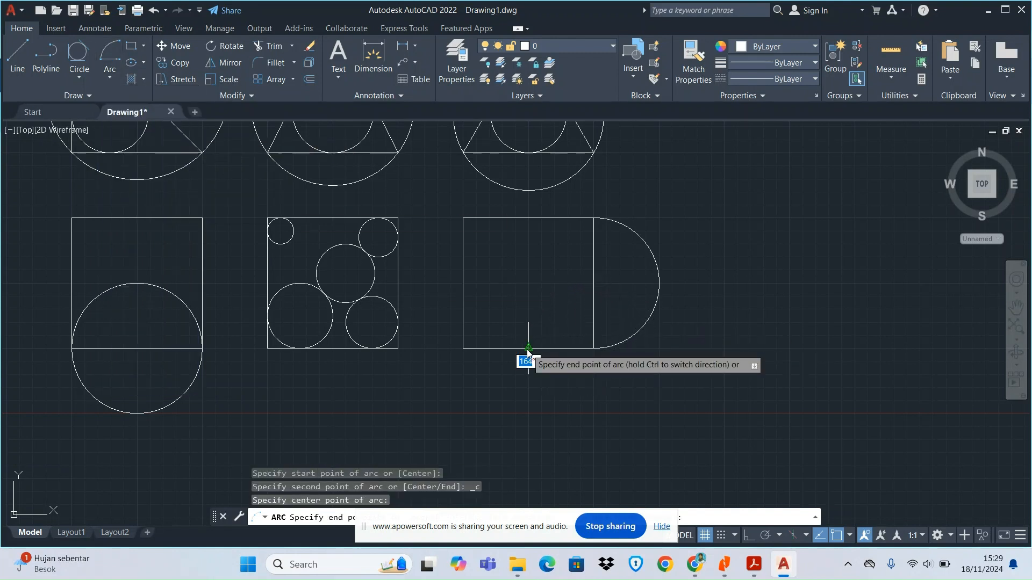
{"action": "left_click", "coordinate": [462, 349]}
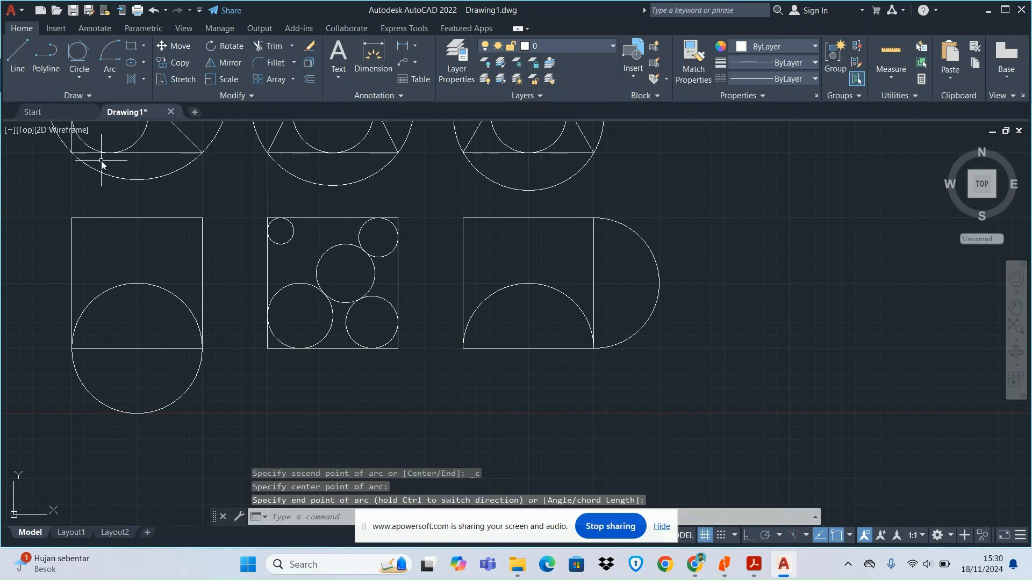
Step: Draw a Start, Center, End arc from the rightmost square's lower-left corner, centred on its bottom side's midpoint, to its lower-right corner
{"action": "left_click", "coordinate": [112, 49]}
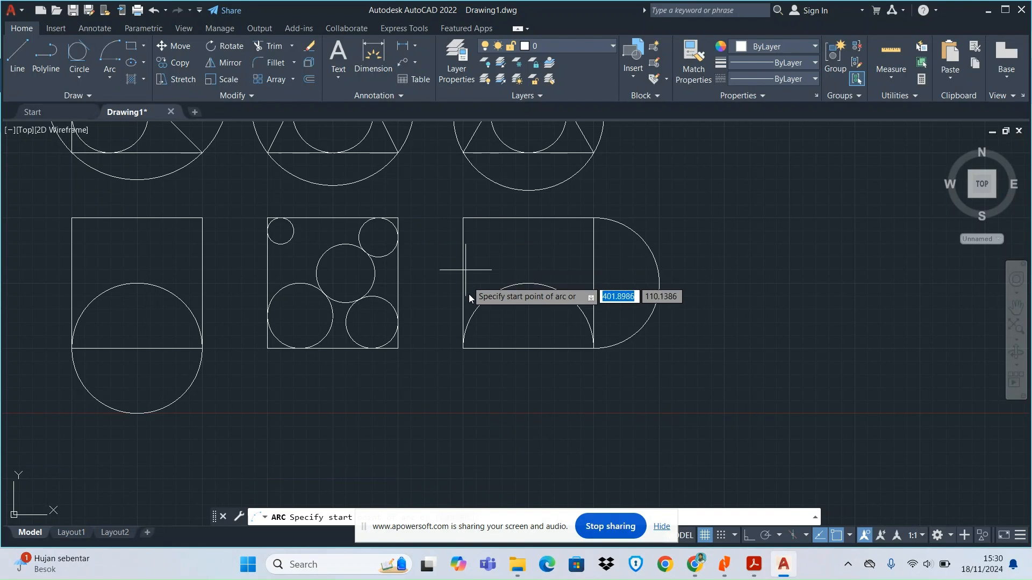
{"action": "left_click", "coordinate": [462, 348]}
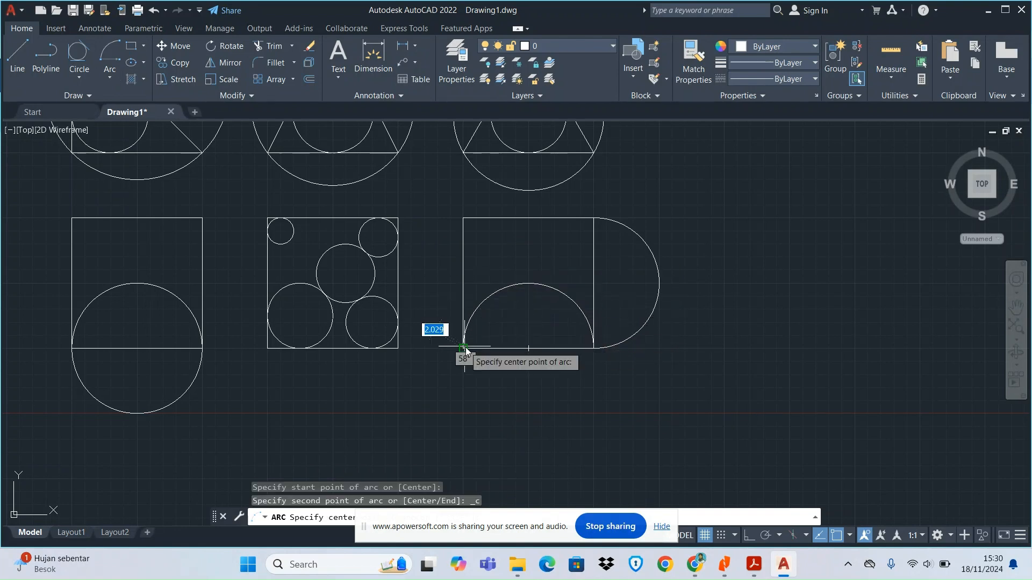
{"action": "left_click", "coordinate": [528, 348]}
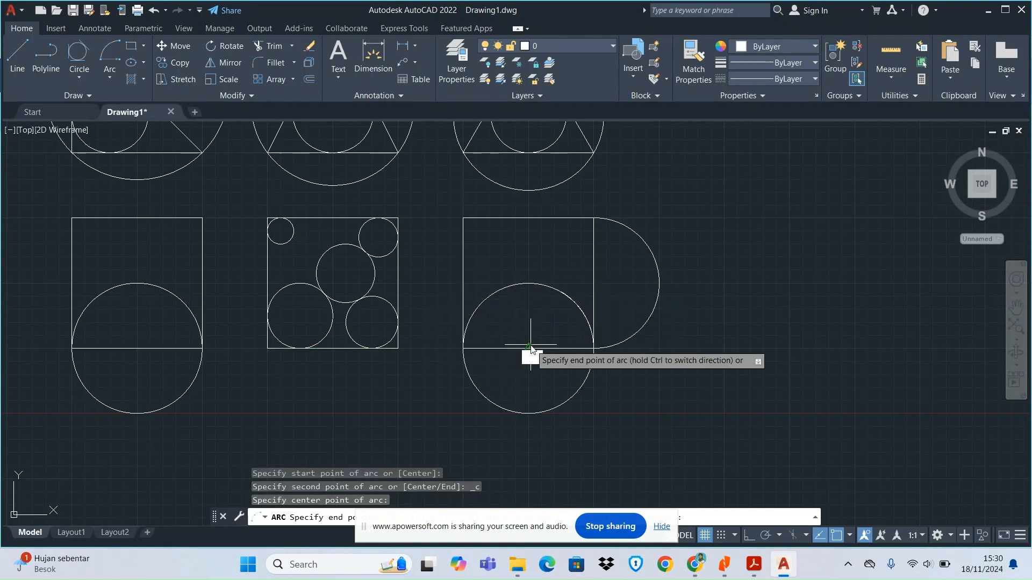
{"action": "left_click", "coordinate": [593, 349]}
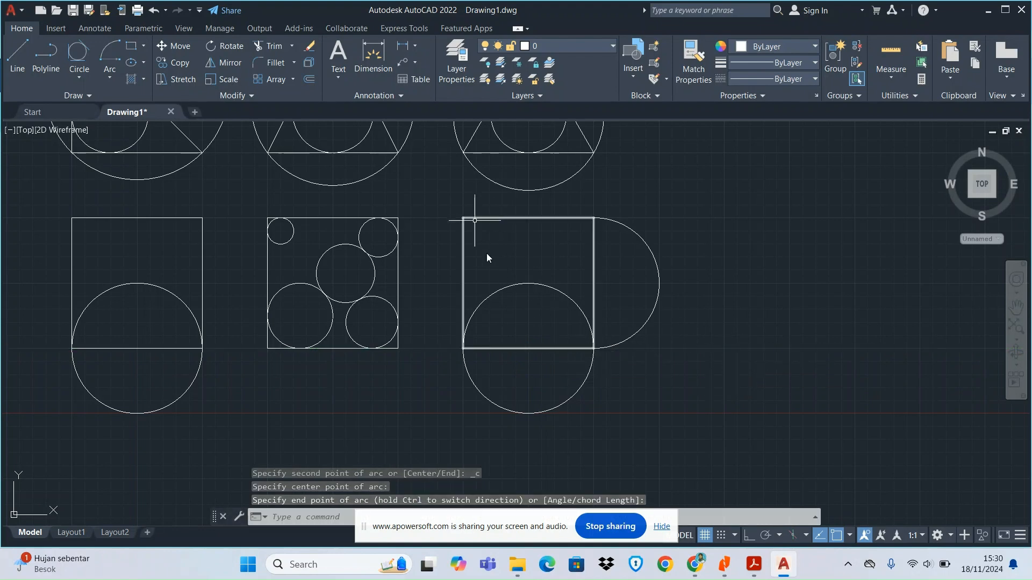
Step: Draw a Start, Center, End arc from the rightmost square's upper-left corner, centred on its top side's midpoint, to its upper-right corner
{"action": "left_click", "coordinate": [109, 59]}
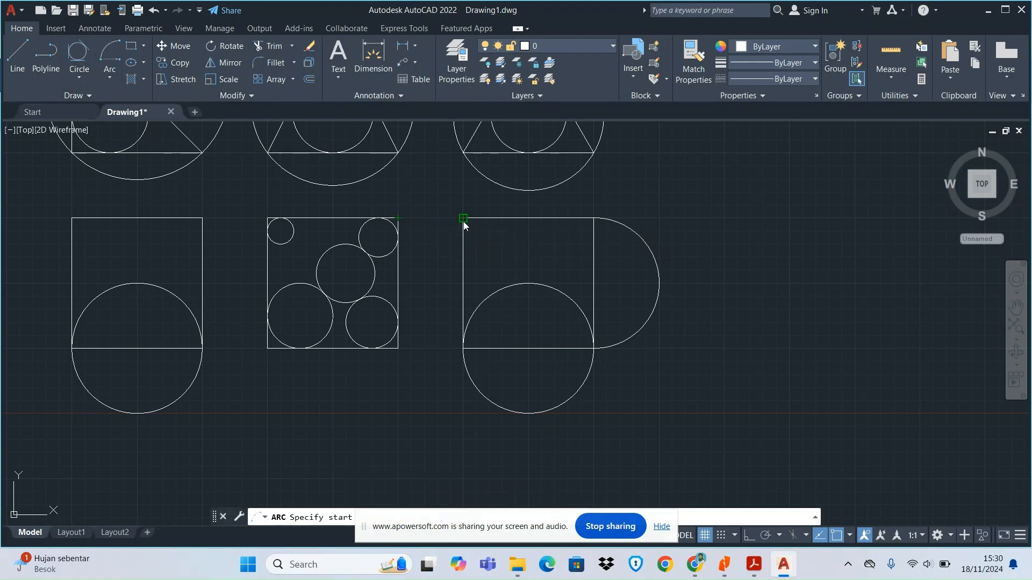
{"action": "left_click", "coordinate": [463, 218]}
{"action": "left_click", "coordinate": [528, 218]}
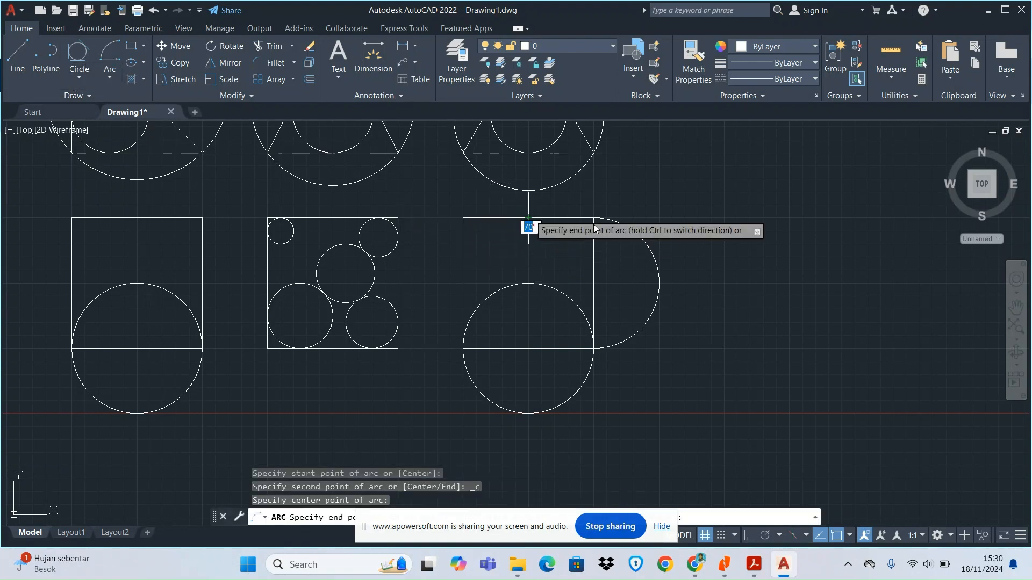
{"action": "left_click", "coordinate": [593, 218]}
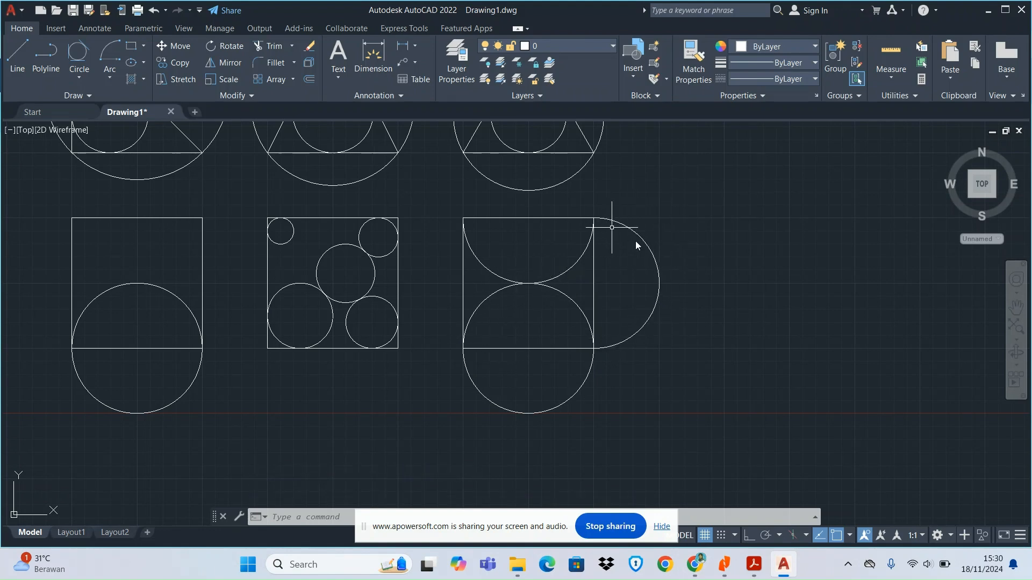
{"action": "scroll", "coordinate": [691, 345], "scroll_direction": "down", "scroll_amount": 4}
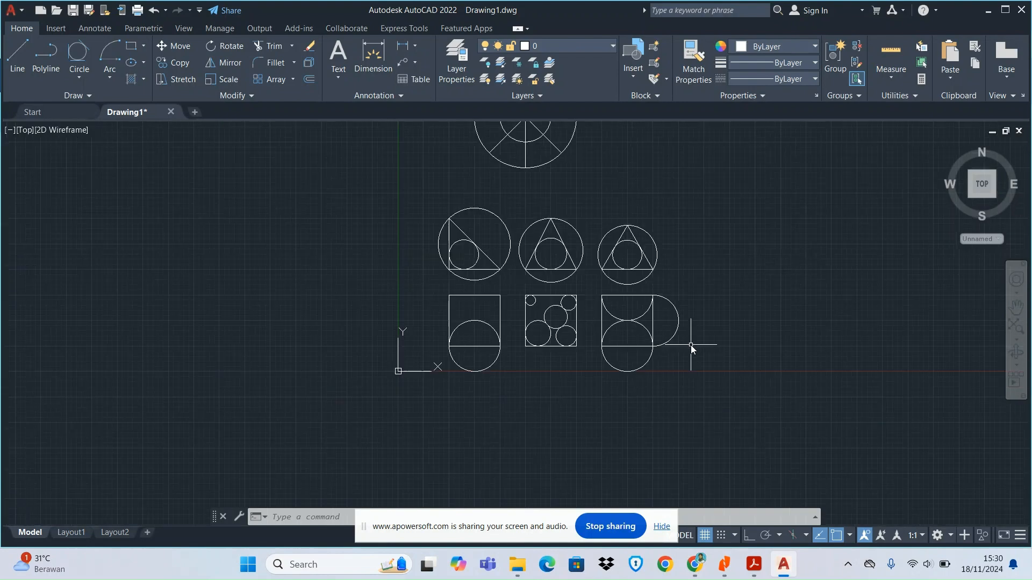
{"action": "left_click", "coordinate": [108, 81]}
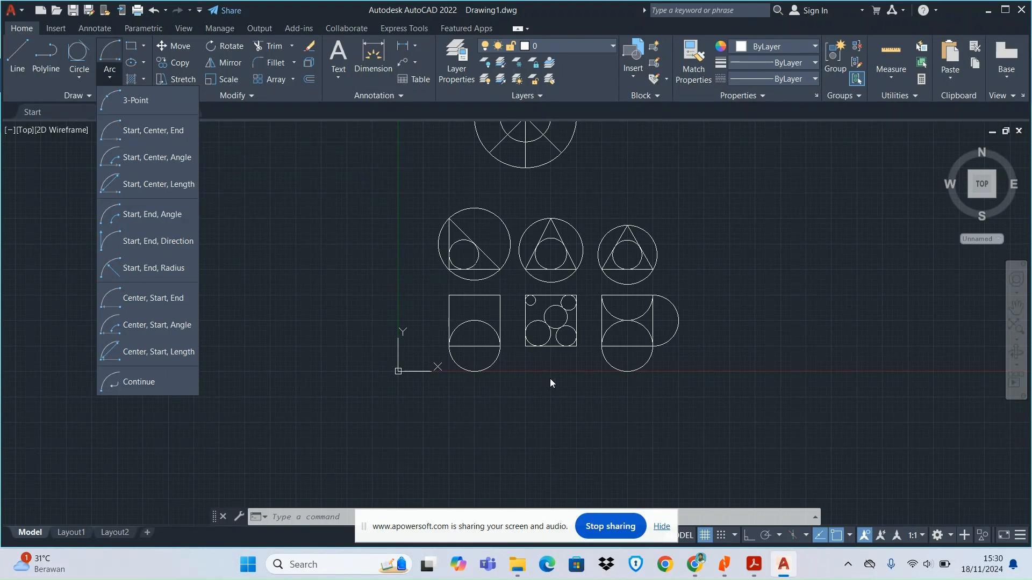
{"action": "scroll", "coordinate": [549, 378], "scroll_direction": "down", "scroll_amount": 3}
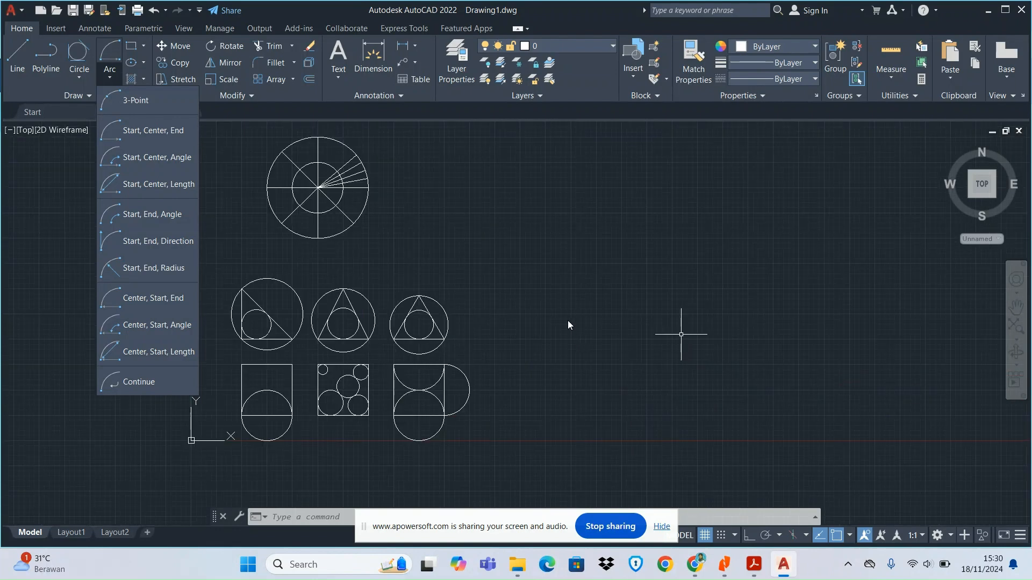
{"action": "scroll", "coordinate": [561, 275], "scroll_direction": "up", "scroll_amount": 2}
{"action": "scroll", "coordinate": [561, 275], "scroll_direction": "down", "scroll_amount": 2}
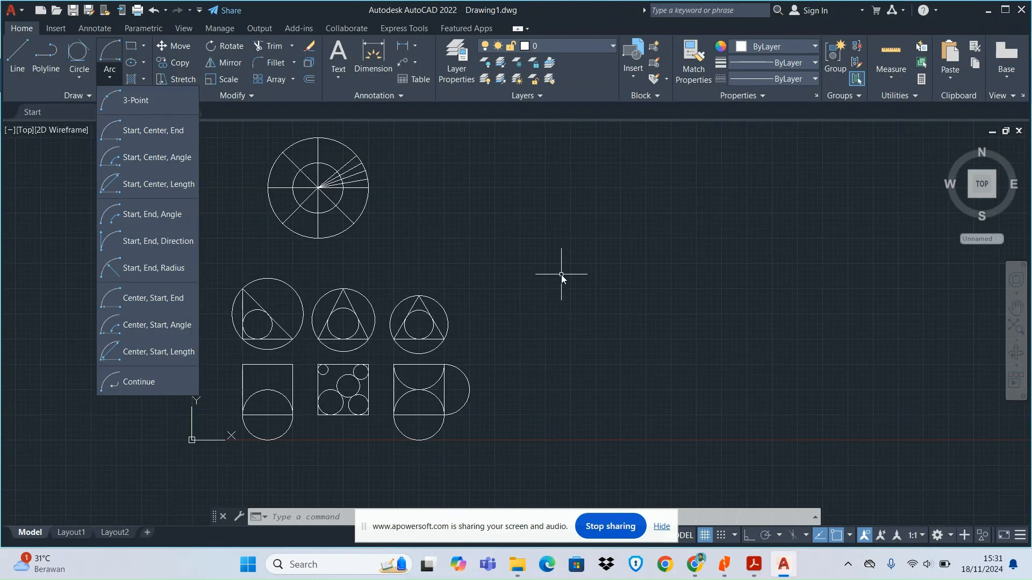
Step: Start the Rectangle command and hide the screen-sharing bar that covers its command-line options
{"action": "left_click", "coordinate": [146, 47]}
{"action": "left_click", "coordinate": [145, 47]}
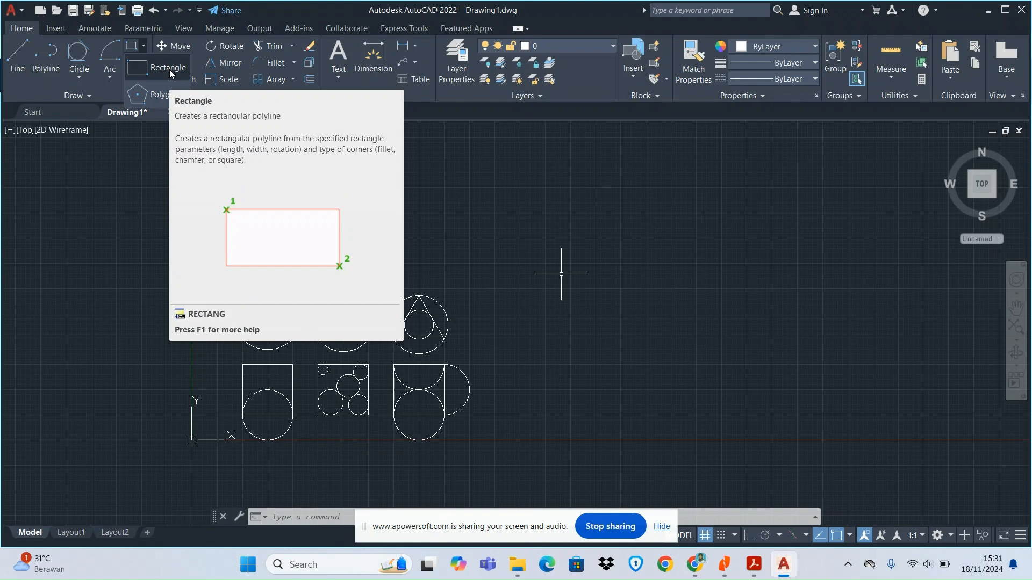
{"action": "left_click", "coordinate": [170, 68]}
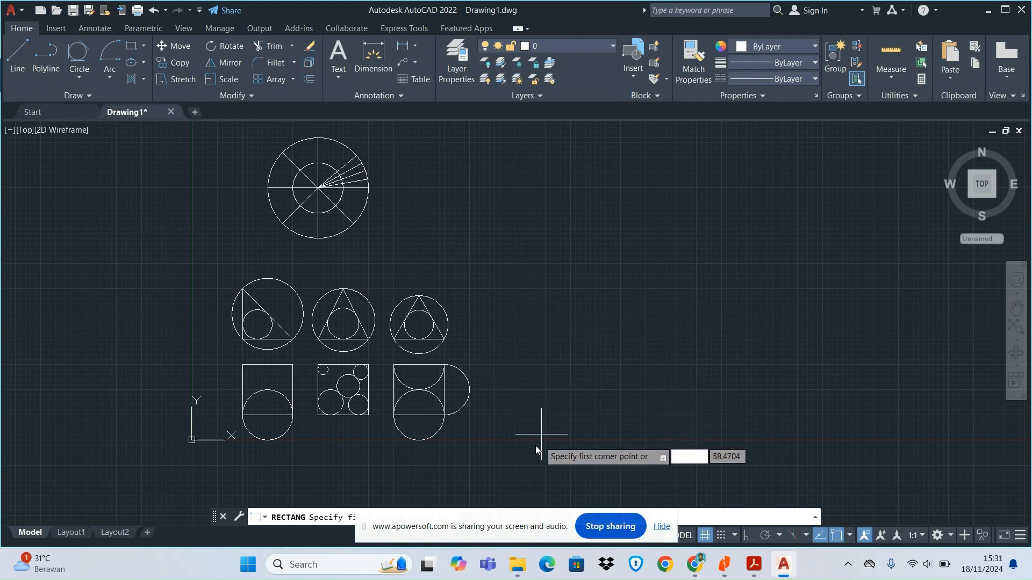
{"action": "left_click", "coordinate": [662, 527]}
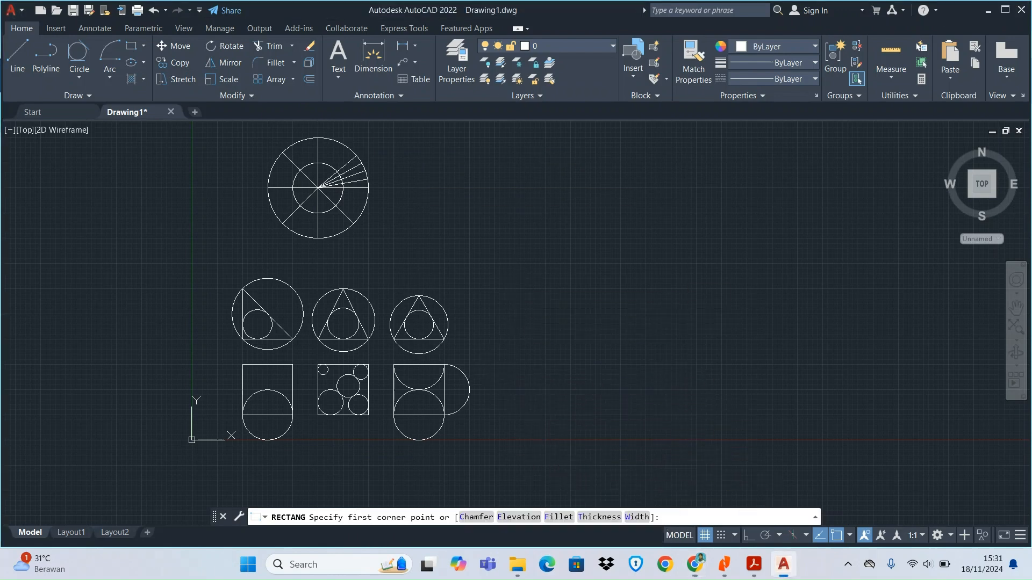
Step: Draw a rectangle 100 long and 50 wide with the Dimensions option in the empty area east of the large divided circle
{"action": "left_click", "coordinate": [138, 47]}
{"action": "left_click", "coordinate": [141, 65]}
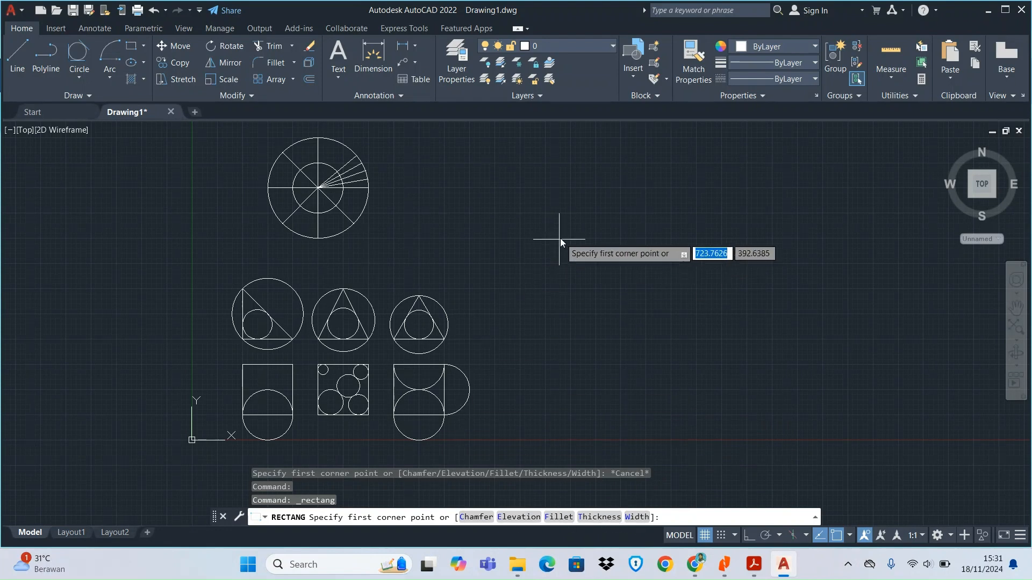
{"action": "left_click", "coordinate": [529, 220]}
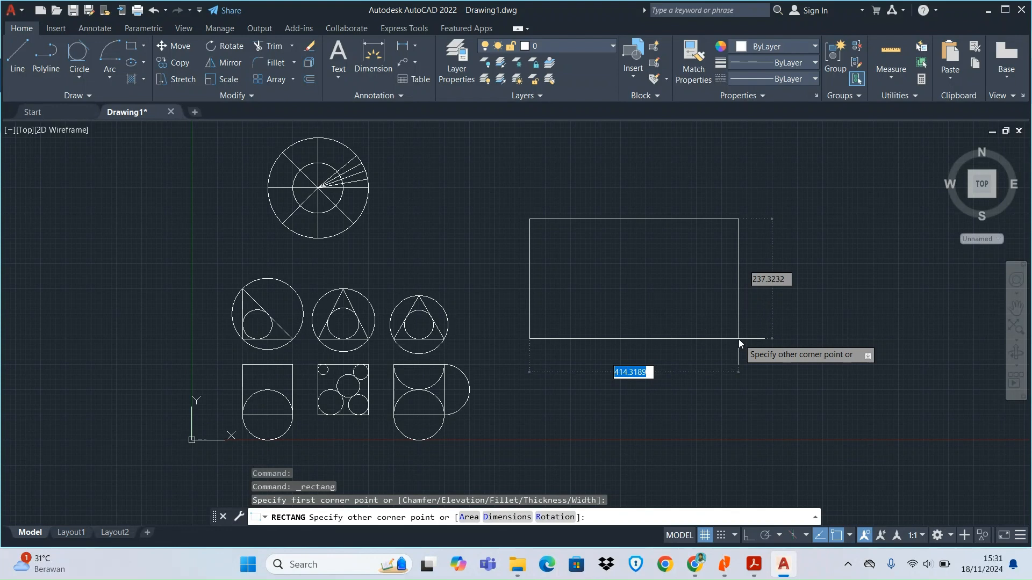
{"action": "left_click", "coordinate": [501, 522]}
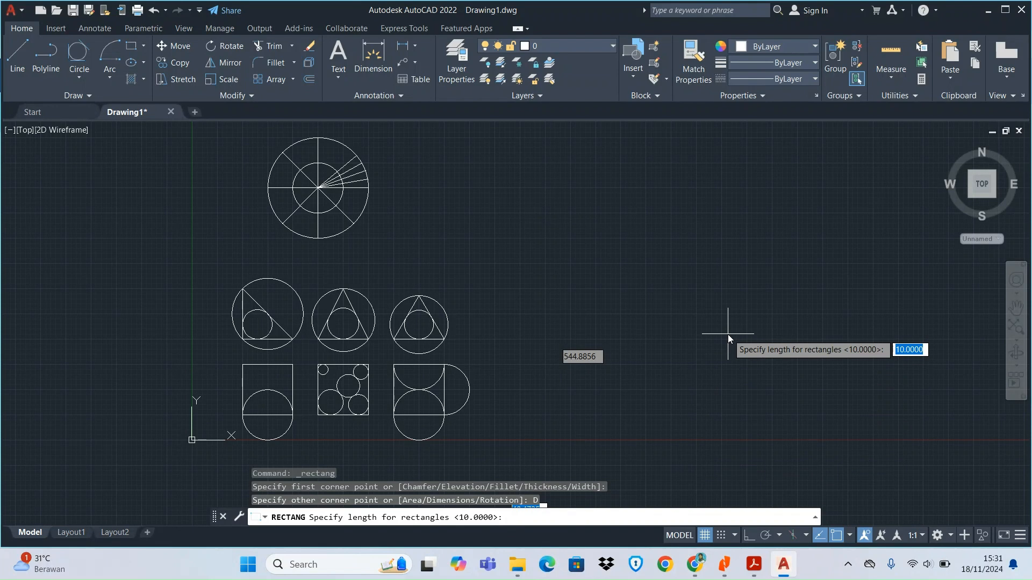
{"action": "type", "text": "1"}
{"action": "key", "text": "Return"}
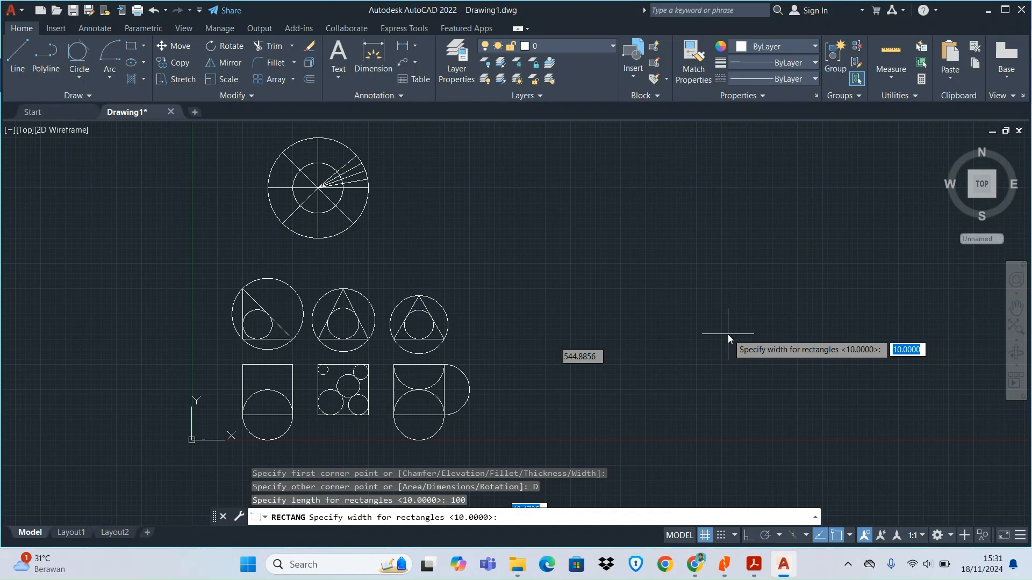
{"action": "type", "text": "50"}
{"action": "key", "text": "Return"}
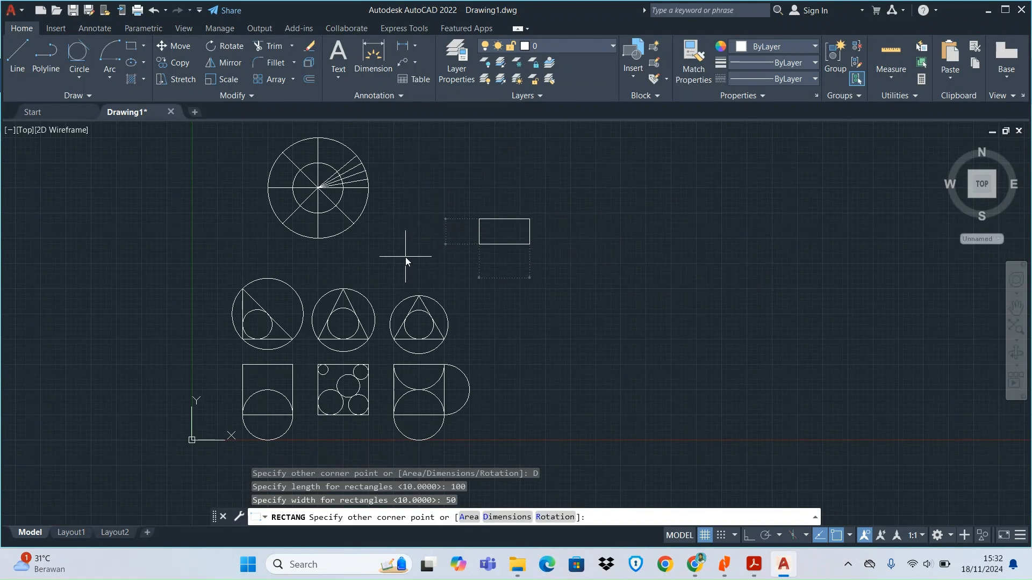
{"action": "left_click", "coordinate": [526, 231]}
{"action": "scroll", "coordinate": [527, 234], "scroll_direction": "up", "scroll_amount": 6}
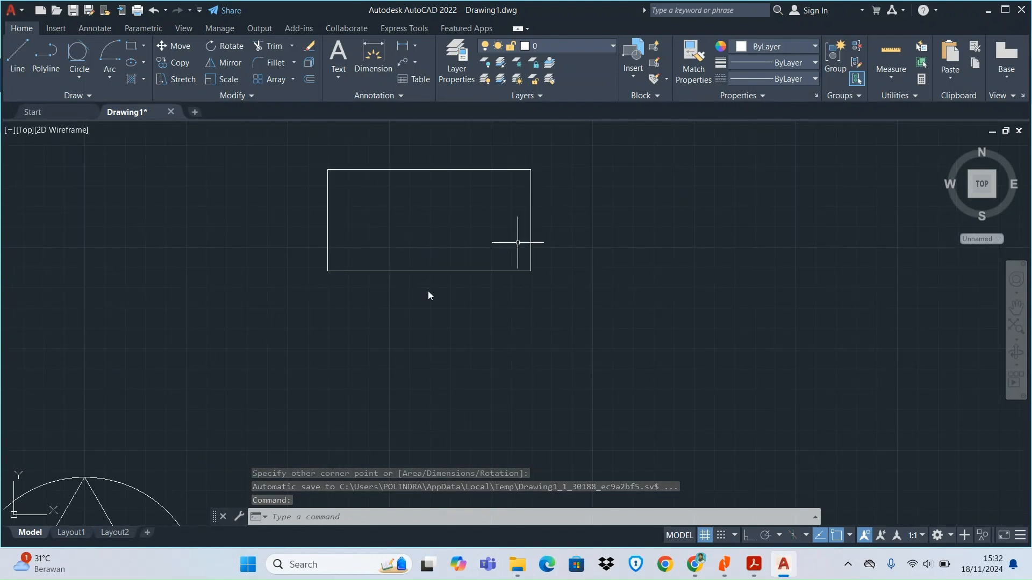
Step: Draw a square 100 long and 100 wide with the Rectangle command's Dimensions option, just below the 100 by 50 rectangle
{"action": "scroll", "coordinate": [481, 283], "scroll_direction": "down", "scroll_amount": 2}
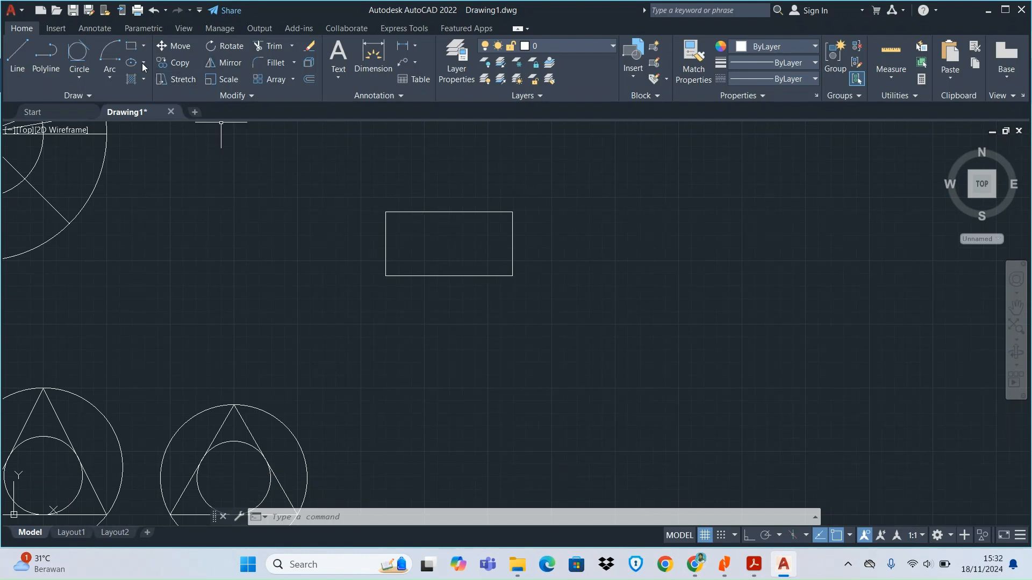
{"action": "left_click", "coordinate": [142, 49]}
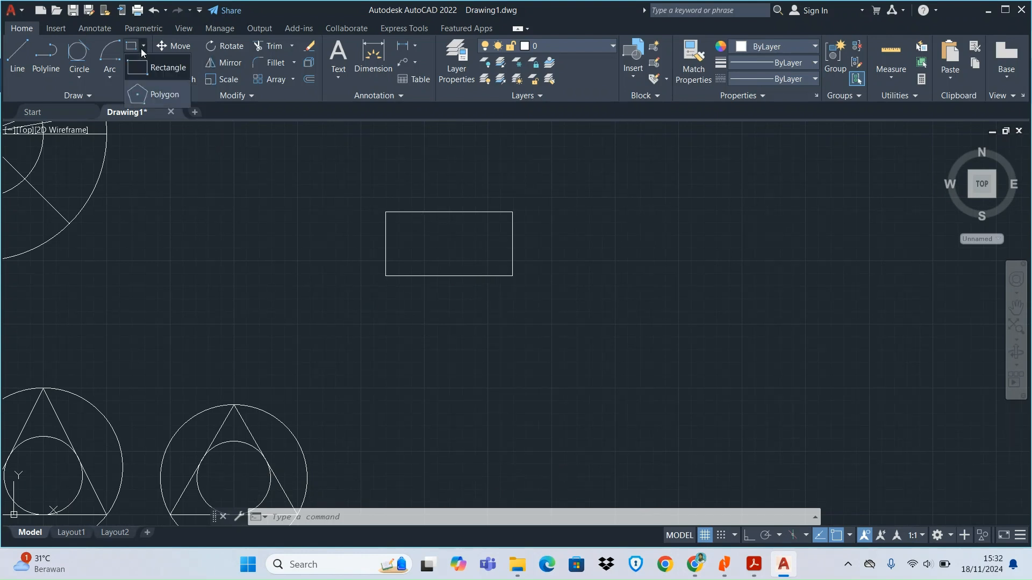
{"action": "left_click", "coordinate": [167, 71]}
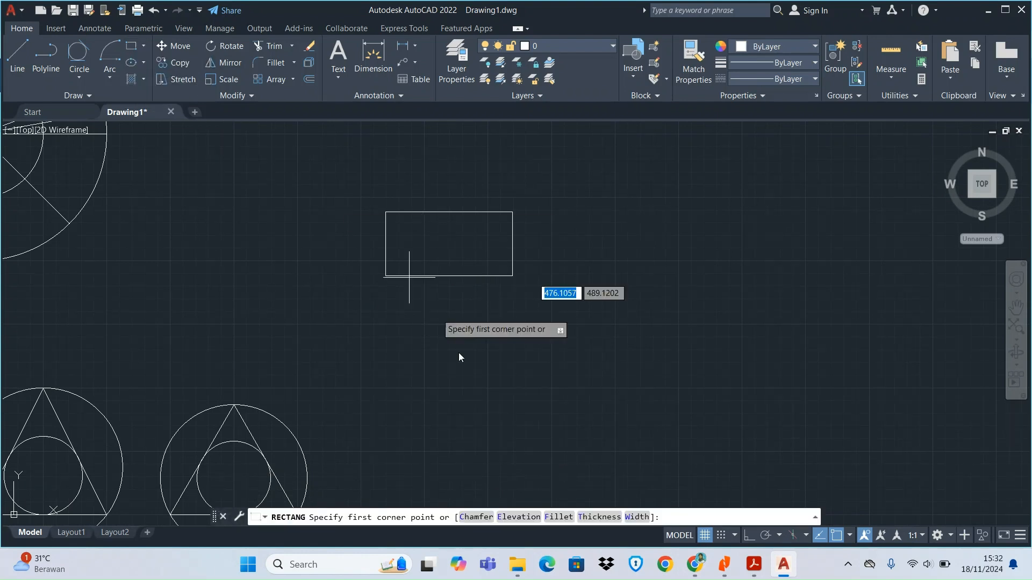
{"action": "left_click", "coordinate": [389, 339]}
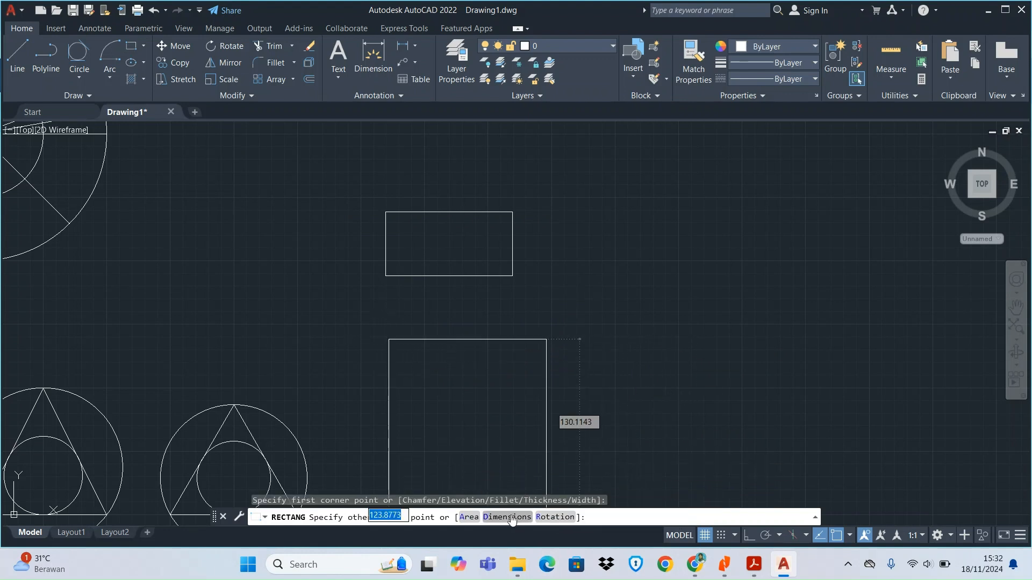
{"action": "left_click", "coordinate": [518, 517]}
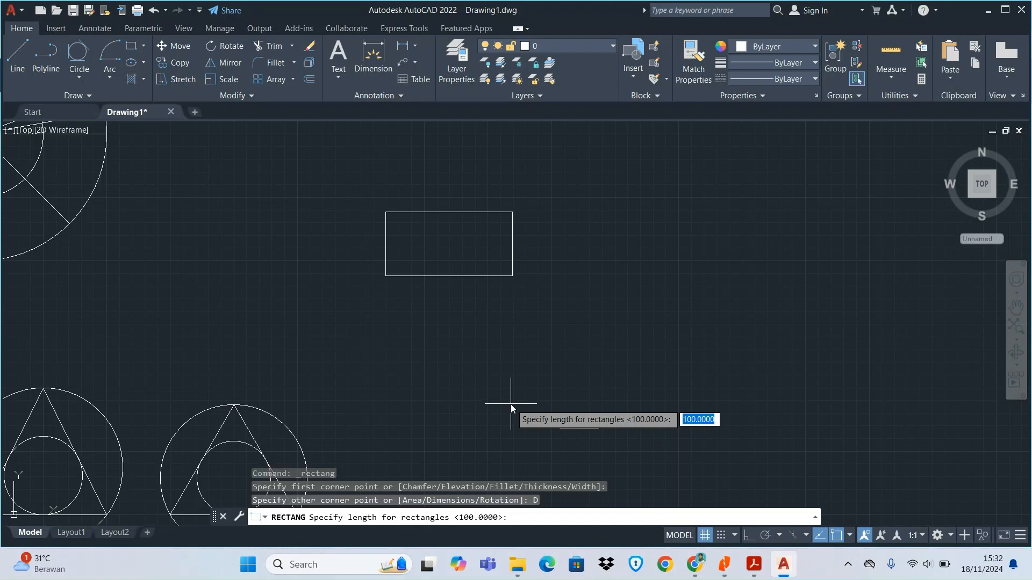
{"action": "type", "text": "100"}
{"action": "key", "text": "Return"}
{"action": "type", "text": "10"}
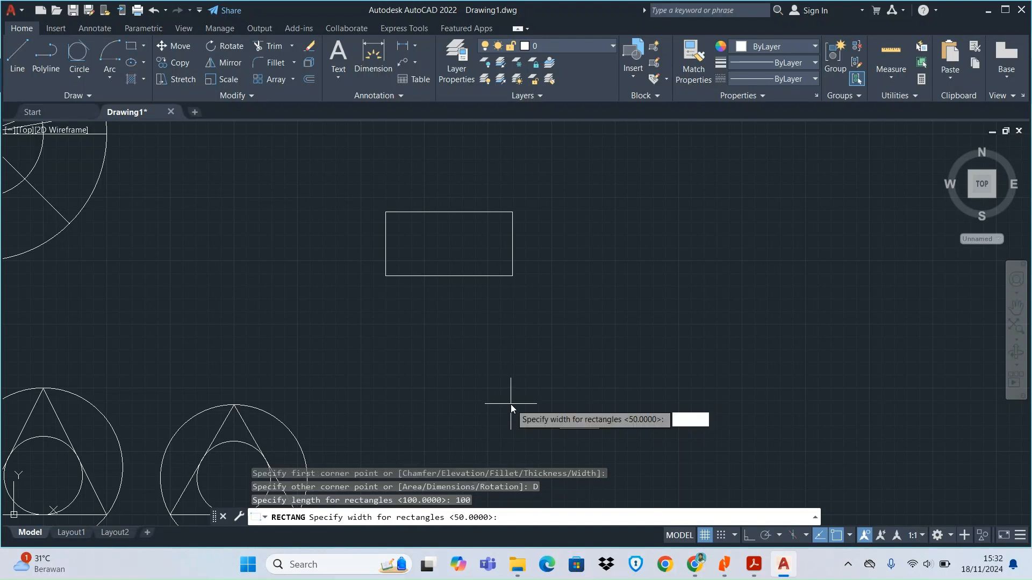
{"action": "type", "text": "0"}
{"action": "key", "text": "Return"}
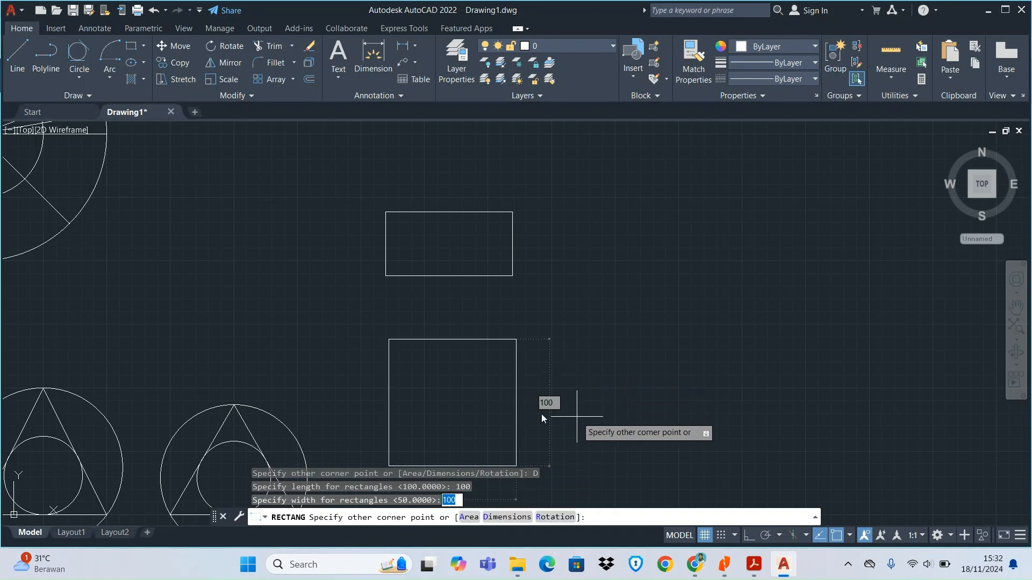
{"action": "left_click", "coordinate": [463, 368]}
{"action": "scroll", "coordinate": [503, 369], "scroll_direction": "down", "scroll_amount": 6}
{"action": "scroll", "coordinate": [530, 417], "scroll_direction": "up", "scroll_amount": 4}
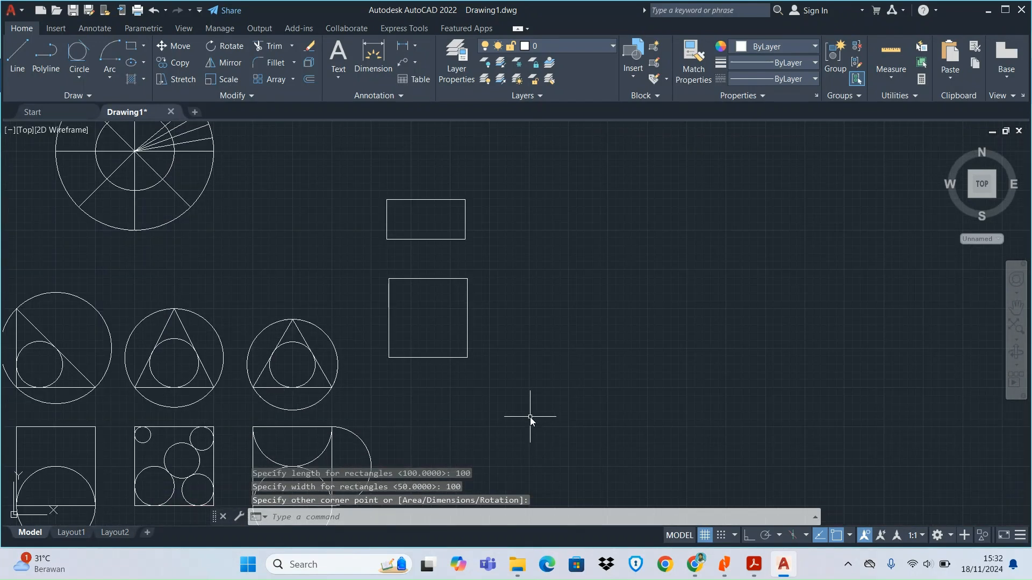
Step: Select the new 100 by 100 square to examine it as an object, and clear the selection
{"action": "mouse_move", "coordinate": [459, 280]}
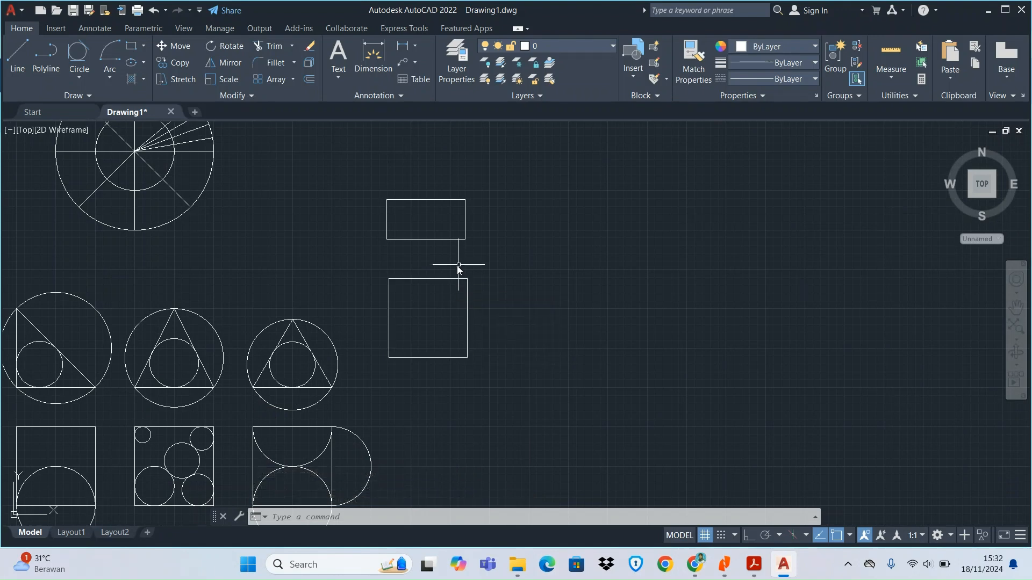
{"action": "left_click", "coordinate": [451, 279]}
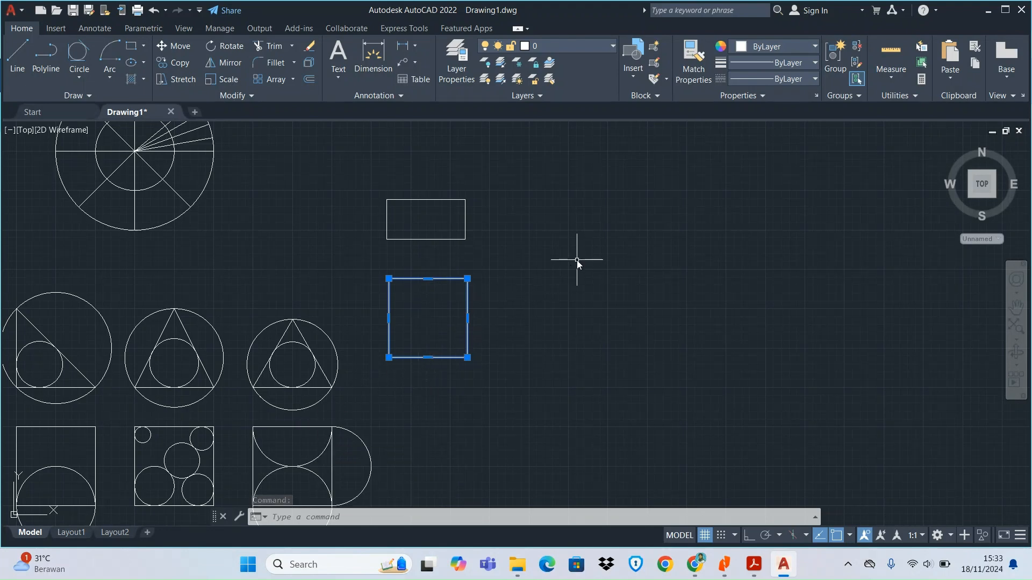
{"action": "key", "text": "Escape"}
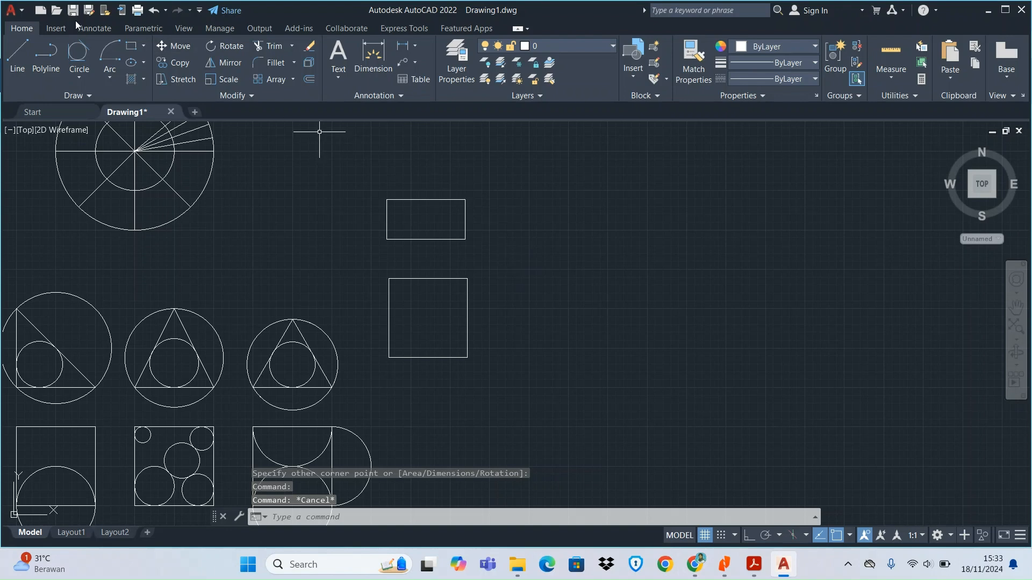
Step: Draw a five-sided polygon inscribed in a circle of radius 50, in the empty area east of the rectangle and square
{"action": "left_click", "coordinate": [144, 48]}
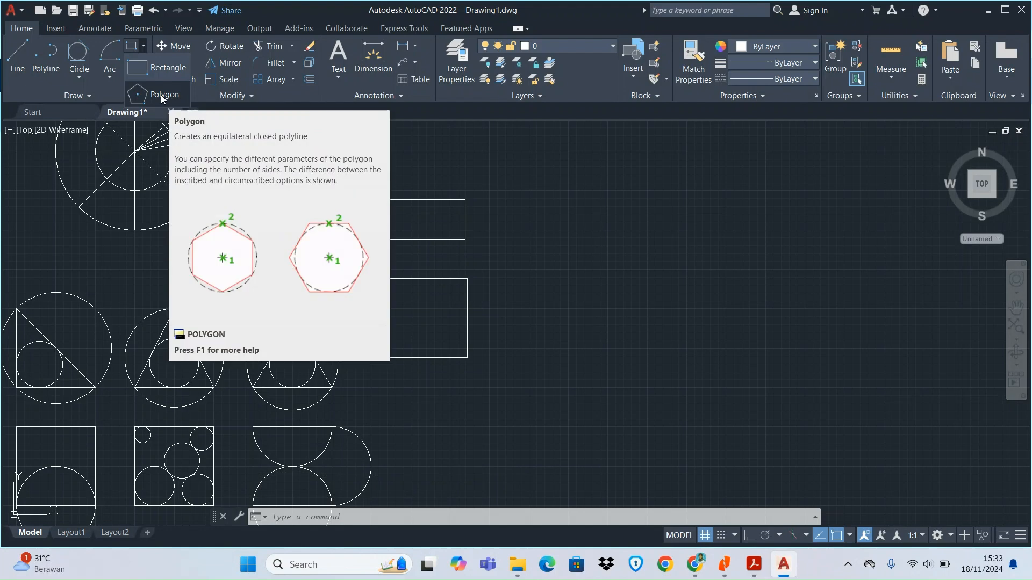
{"action": "left_click", "coordinate": [162, 95]}
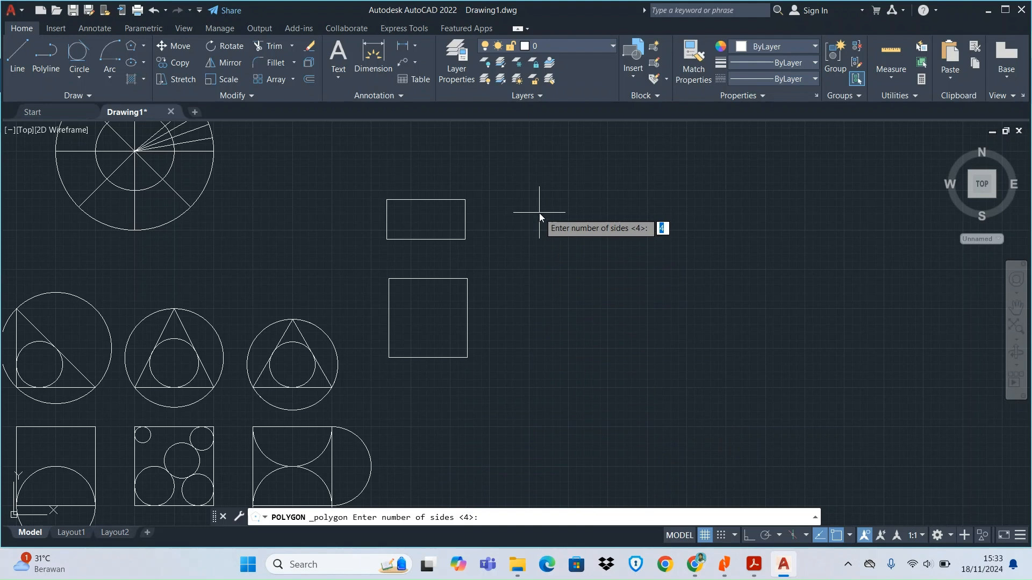
{"action": "type", "text": "5"}
{"action": "key", "text": "Return"}
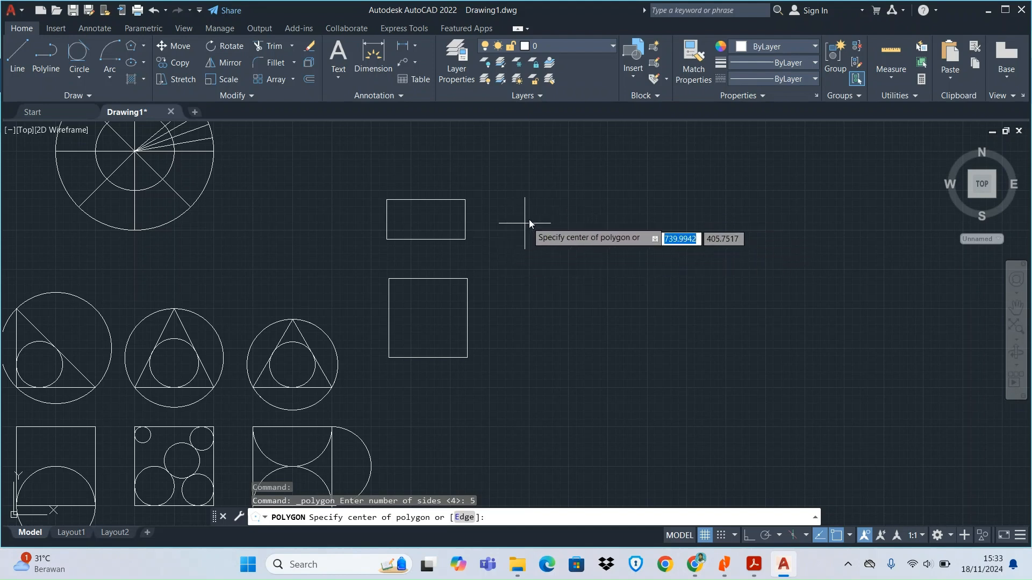
{"action": "left_click", "coordinate": [569, 270]}
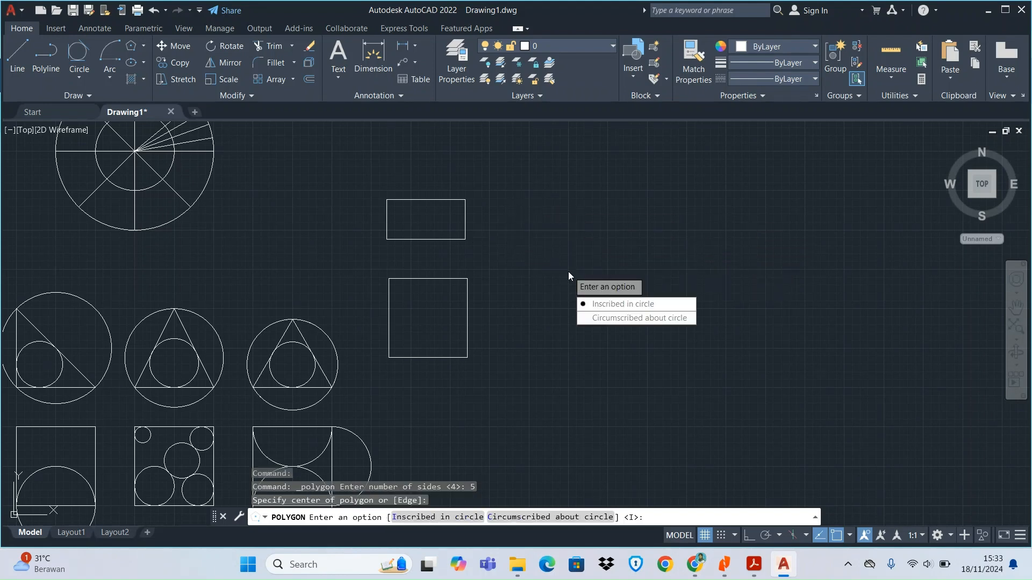
{"action": "left_click", "coordinate": [618, 304]}
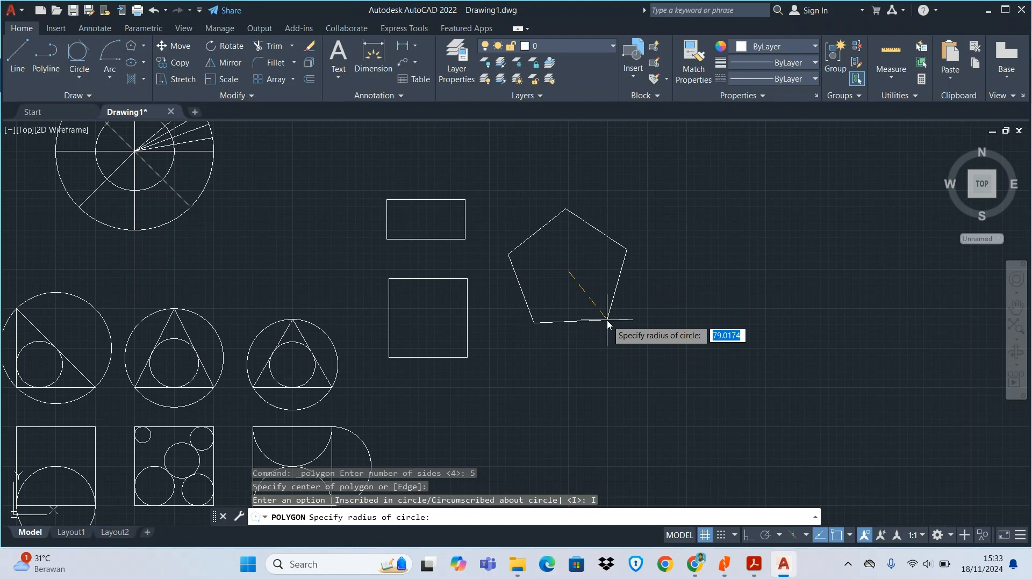
{"action": "type", "text": "50"}
{"action": "key", "text": "Return"}
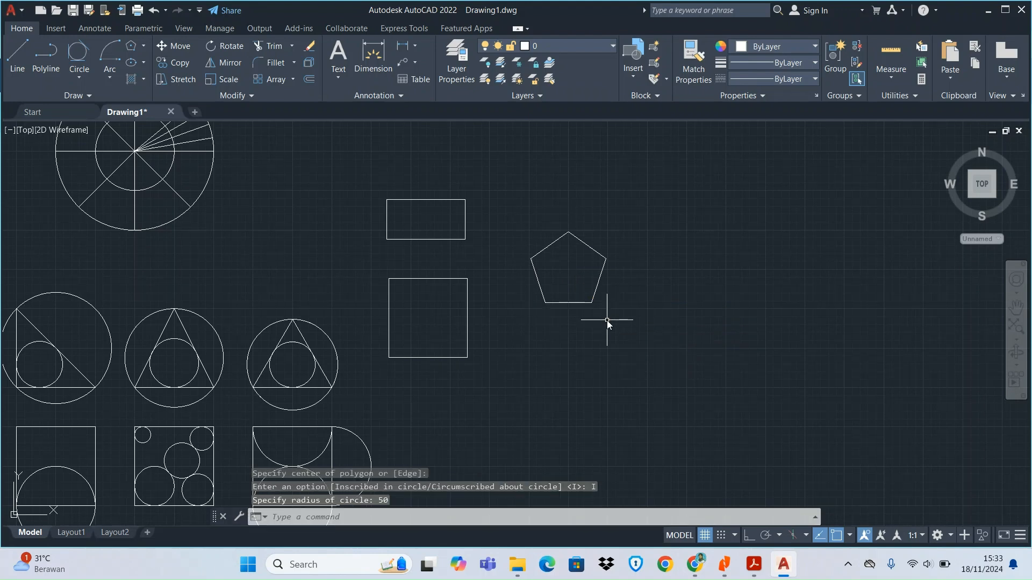
Step: Draw a circle of radius 50 in the empty area just northeast of the pentagon
{"action": "scroll", "coordinate": [565, 244], "scroll_direction": "up", "scroll_amount": 4}
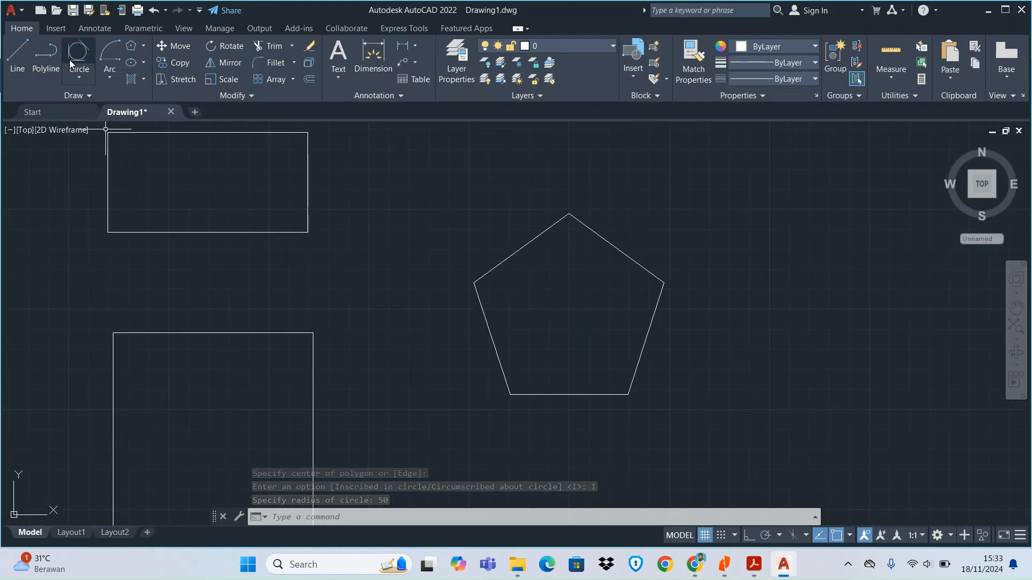
{"action": "left_click", "coordinate": [79, 78]}
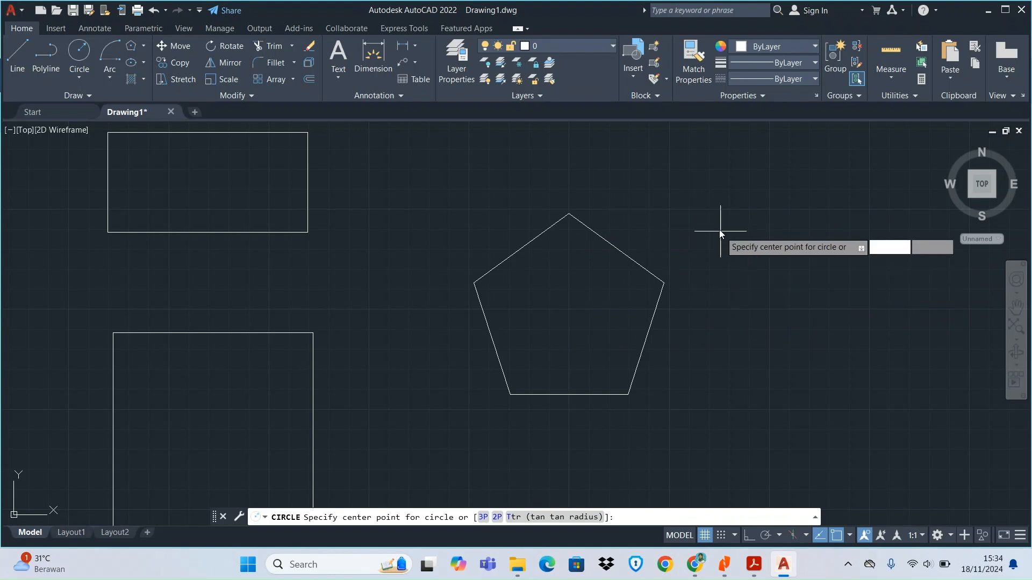
{"action": "left_click", "coordinate": [737, 233]}
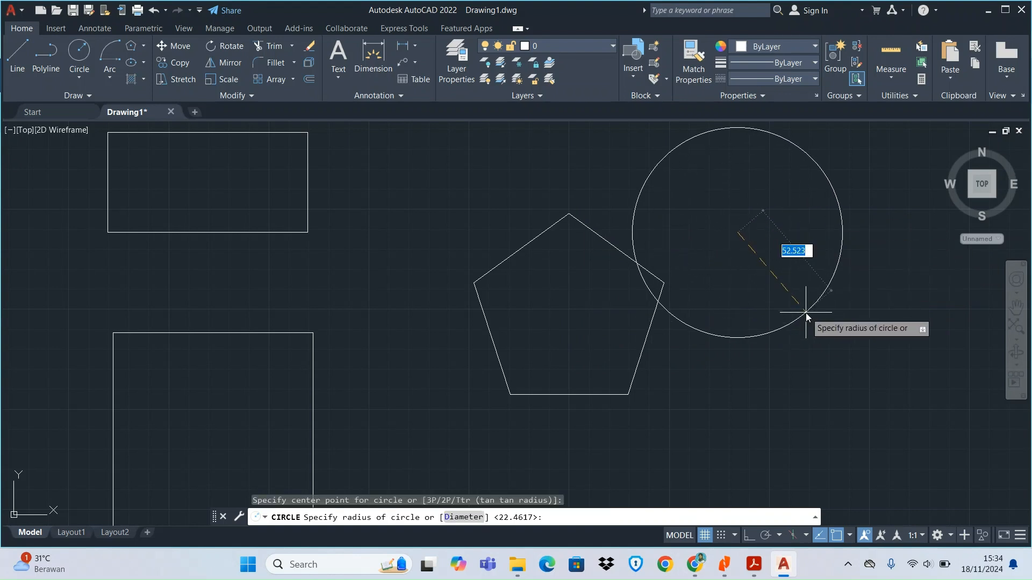
{"action": "type", "text": "50"}
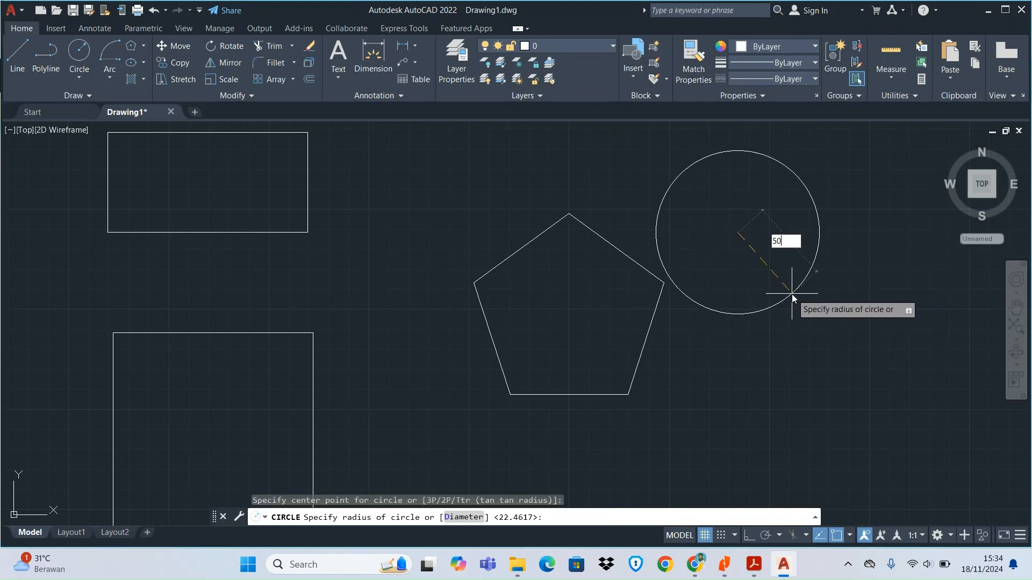
{"action": "key", "text": "Return"}
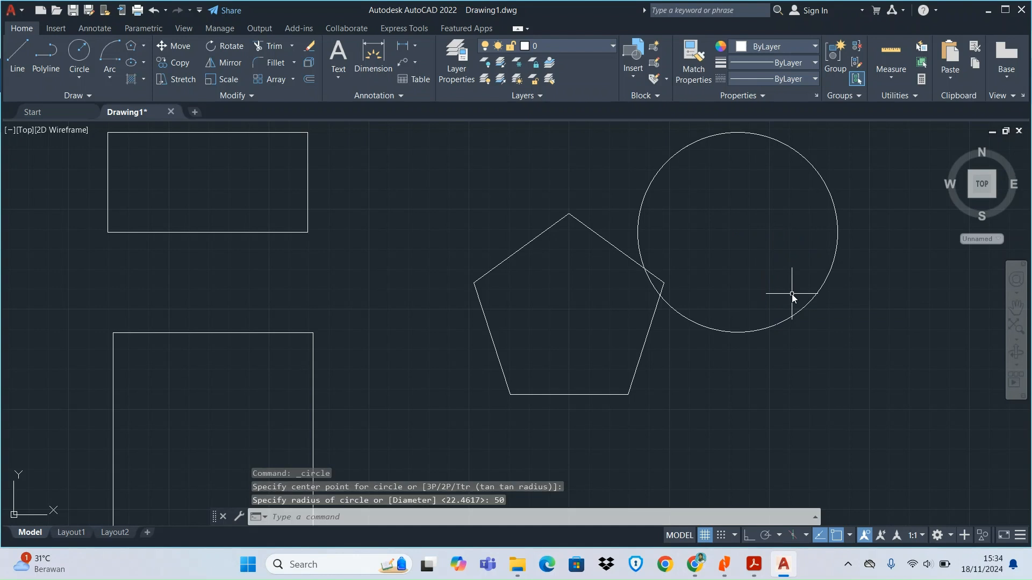
Step: Enable the Geometric Center object snap in addition to the snaps already active
{"action": "left_click", "coordinate": [613, 246]}
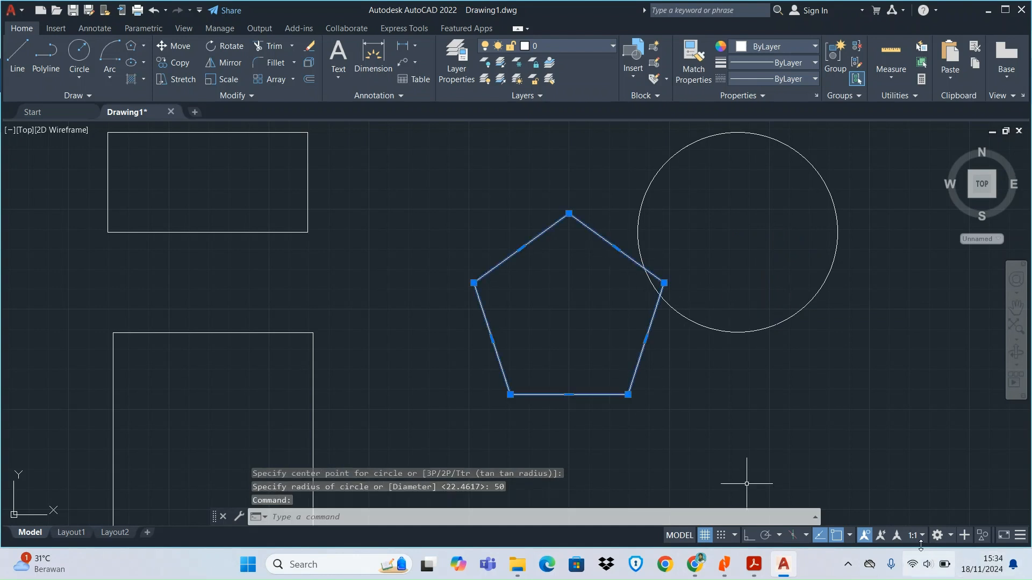
{"action": "left_click", "coordinate": [849, 534]}
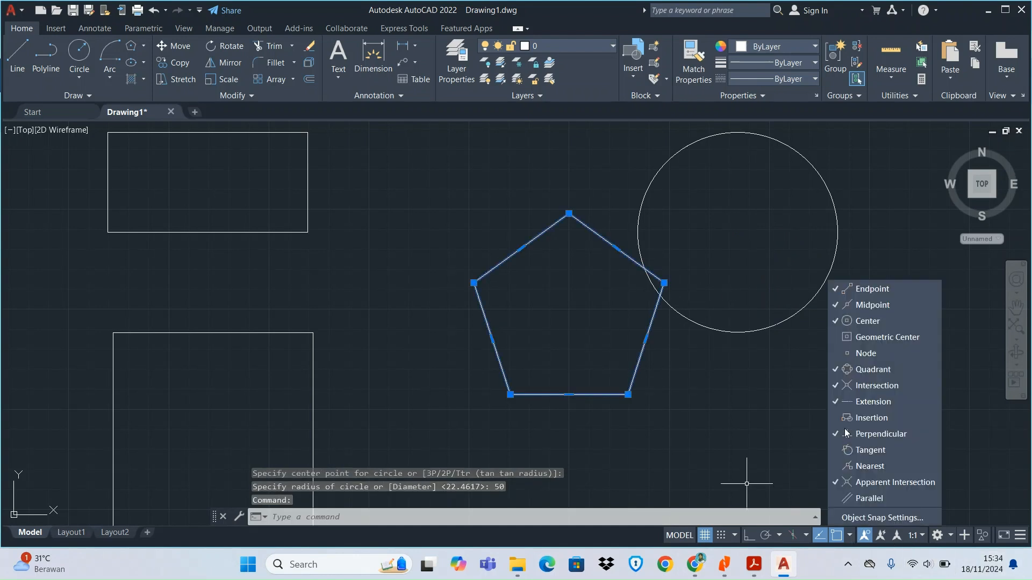
{"action": "left_click", "coordinate": [853, 337]}
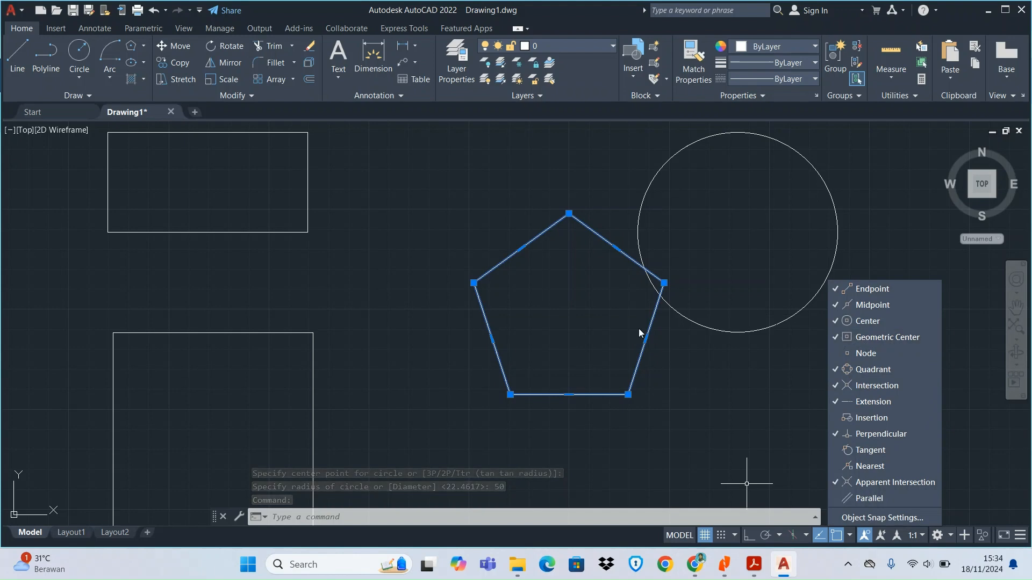
{"action": "left_click", "coordinate": [851, 538]}
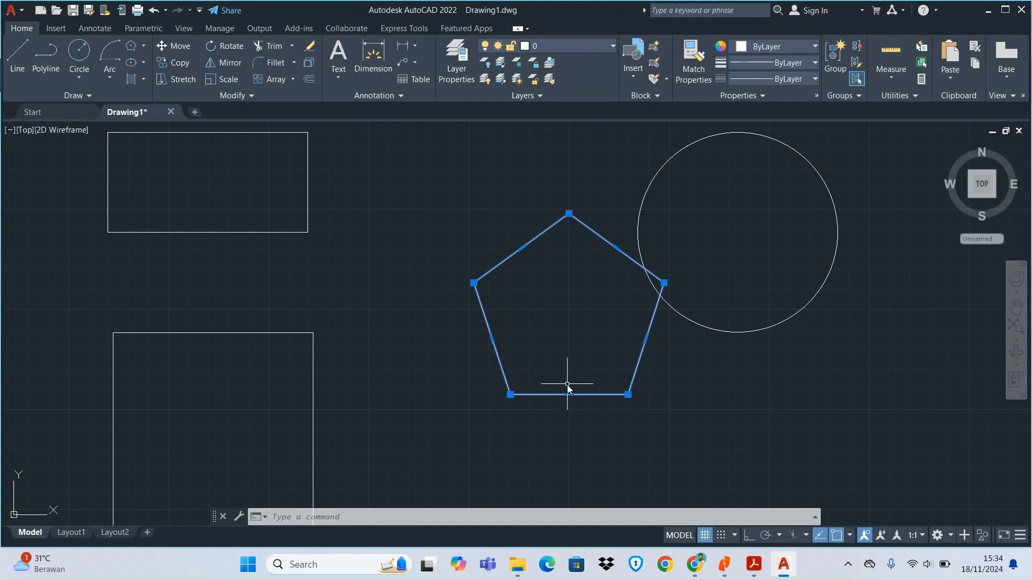
Step: Erase the pentagon that overlaps the radius 50 circle
{"action": "left_click", "coordinate": [564, 295]}
{"action": "left_click", "coordinate": [630, 356]}
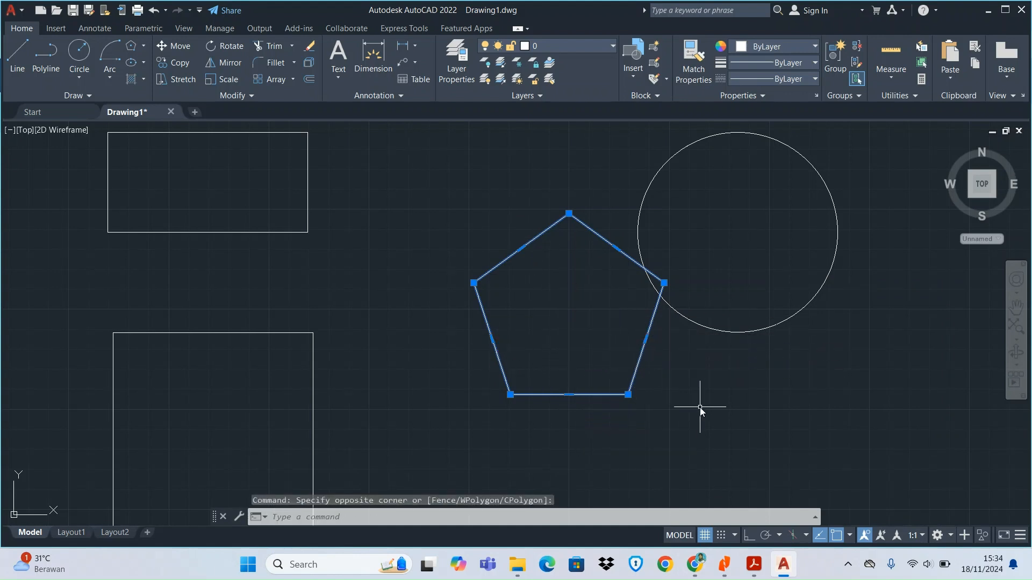
{"action": "key", "text": "Escape"}
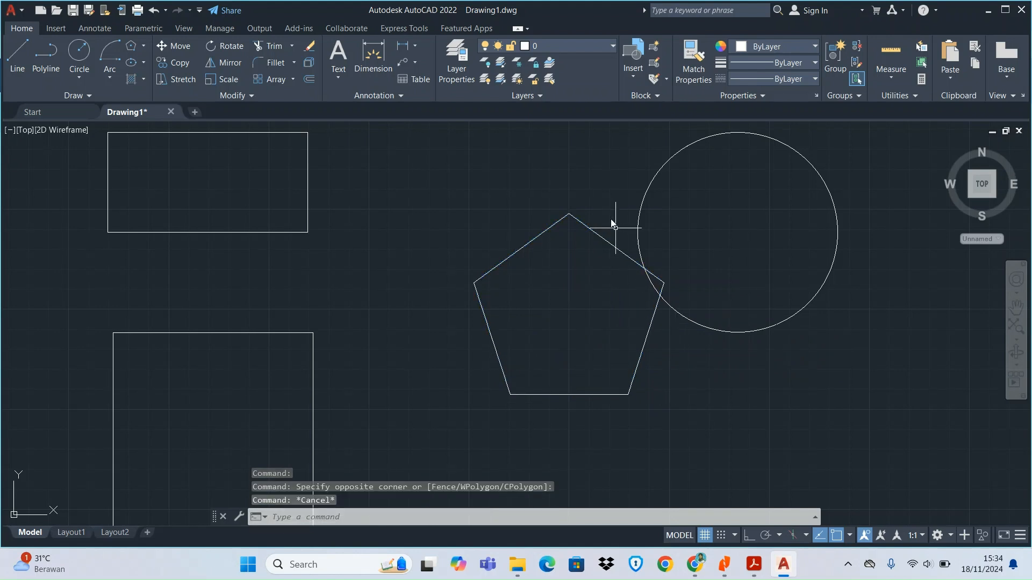
{"action": "left_click", "coordinate": [595, 233]}
{"action": "left_click", "coordinate": [592, 240]}
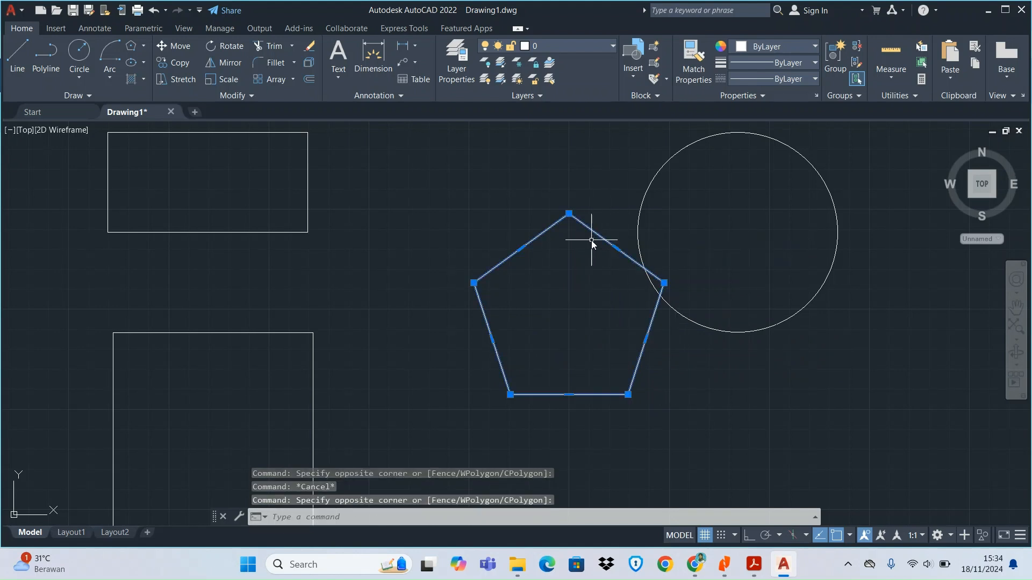
{"action": "key", "text": "Delete"}
Step: Draw a five-sided polygon at the circle's center with the Inscribed in circle option and a radius of 50
{"action": "scroll", "coordinate": [729, 338], "scroll_direction": "down", "scroll_amount": 4}
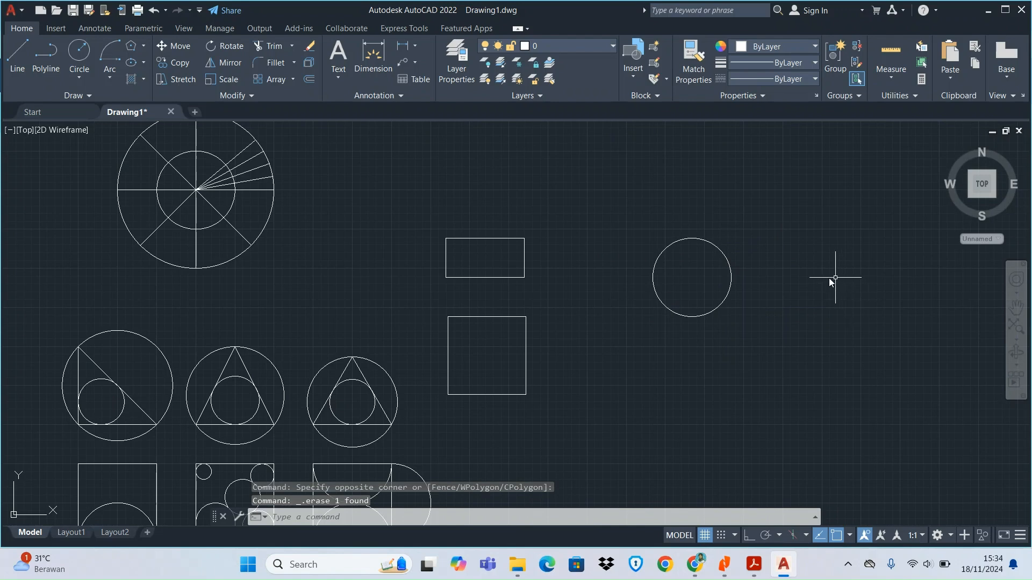
{"action": "scroll", "coordinate": [828, 277], "scroll_direction": "up", "scroll_amount": 4}
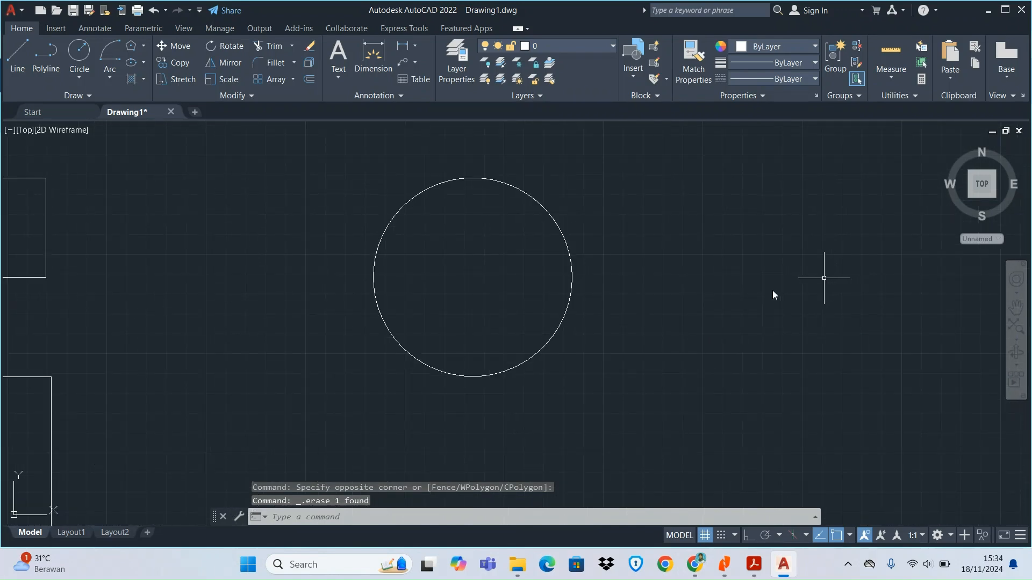
{"action": "left_click", "coordinate": [131, 46]}
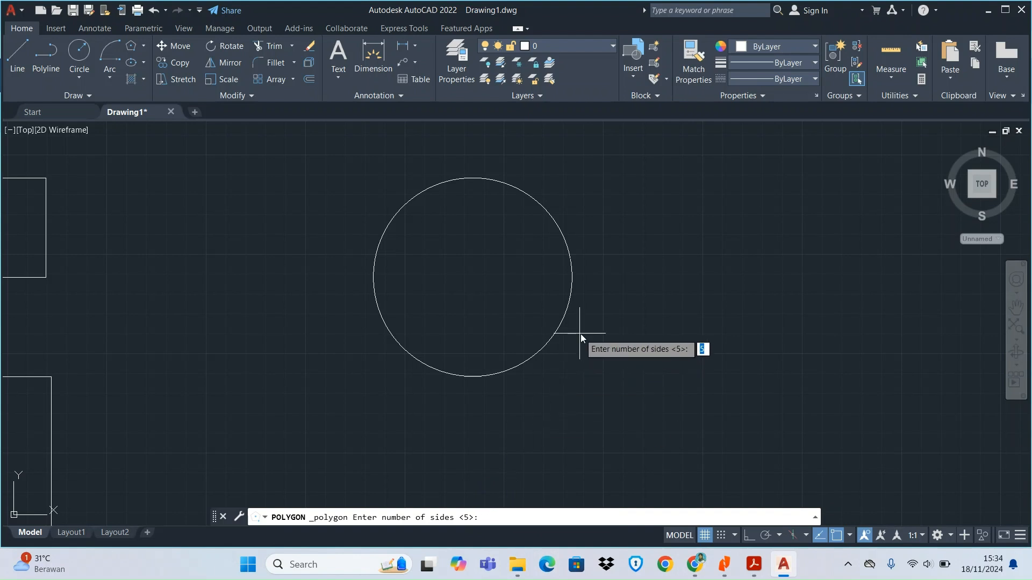
{"action": "type", "text": "5"}
{"action": "key", "text": "Return"}
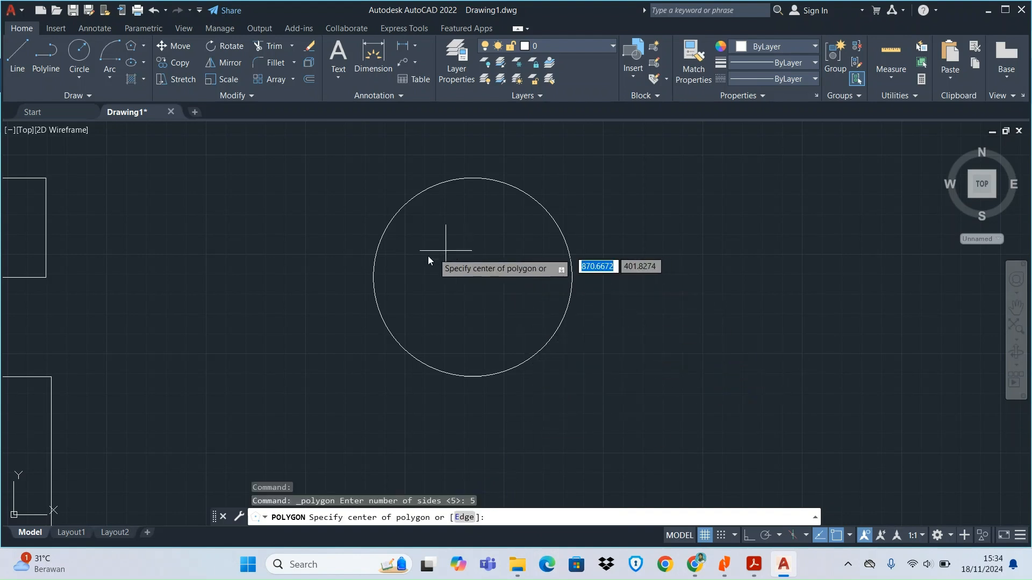
{"action": "left_click", "coordinate": [473, 278]}
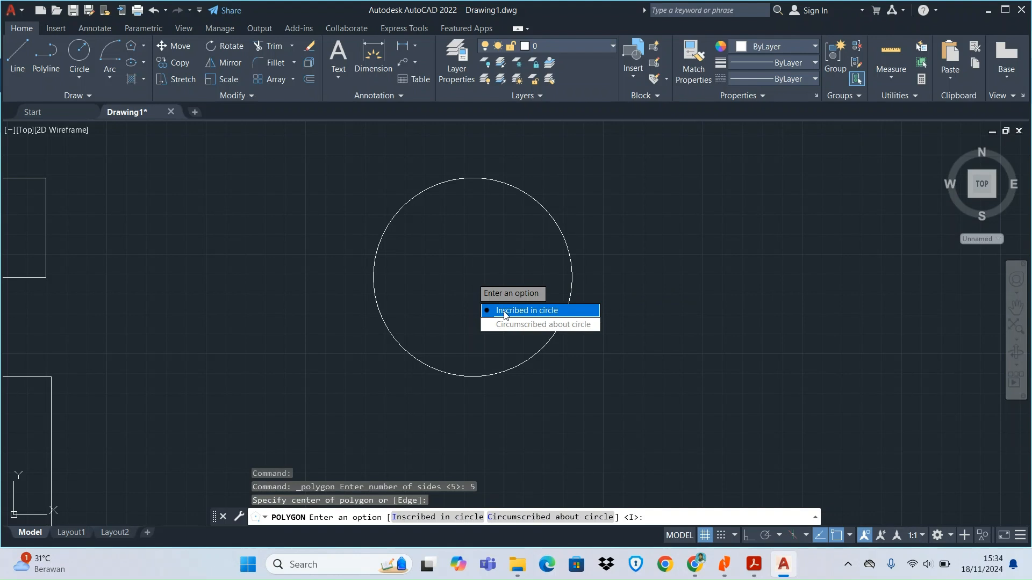
{"action": "left_click", "coordinate": [505, 310]}
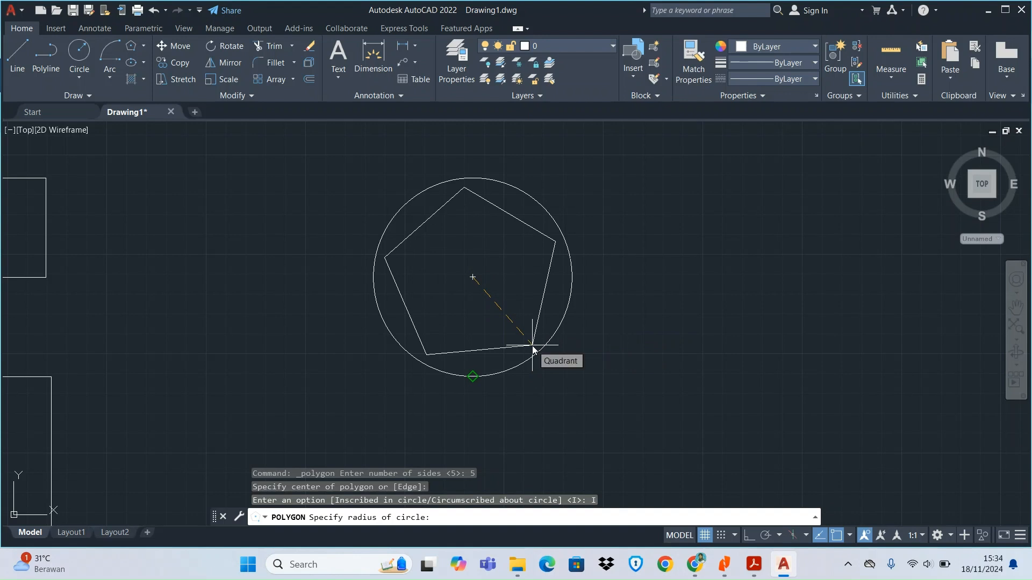
{"action": "type", "text": "50"}
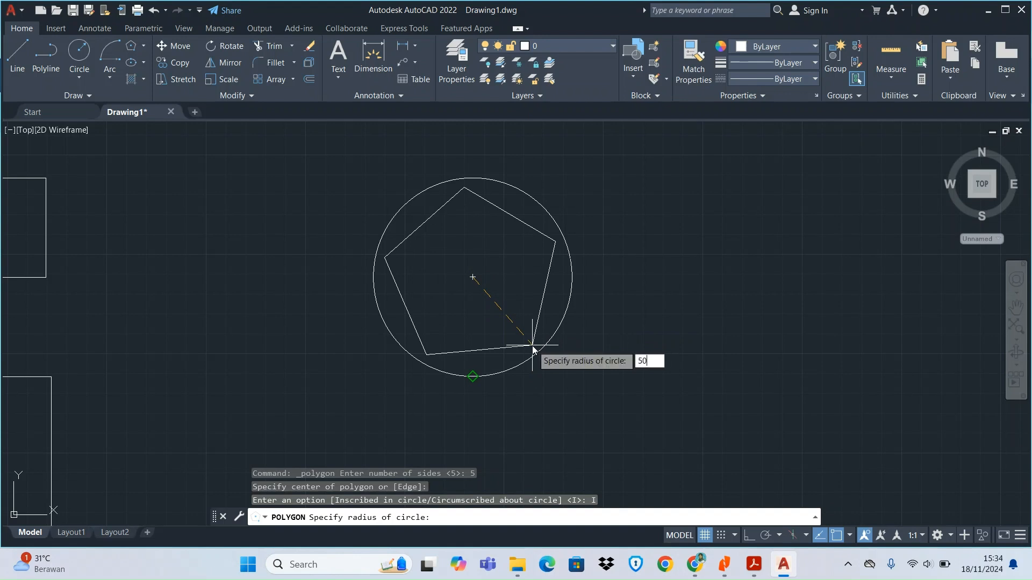
{"action": "key", "text": "Return"}
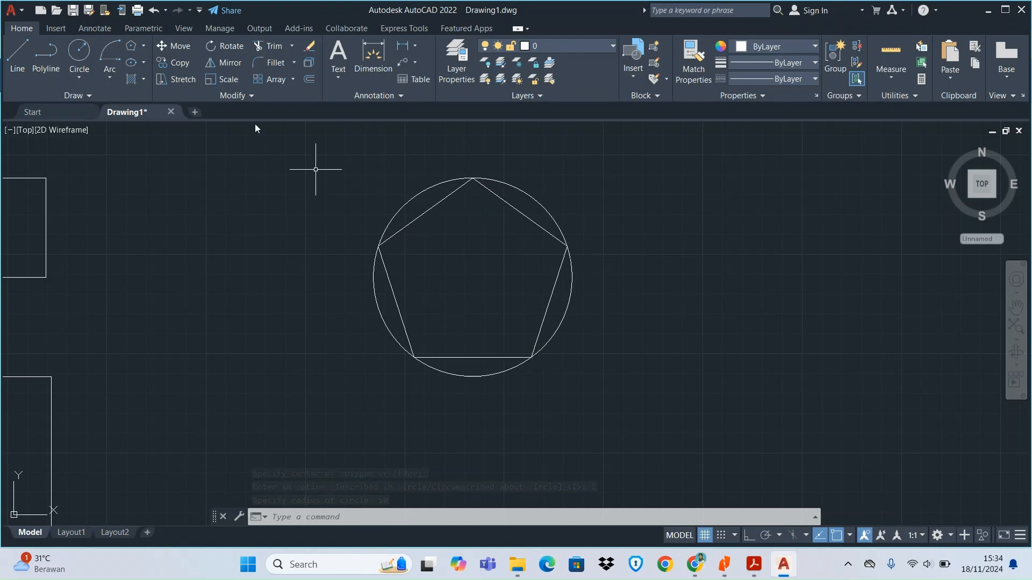
Step: Draw a second five-sided polygon at the same center with the Circumscribed about circle option and a radius of 50
{"action": "left_click", "coordinate": [134, 46]}
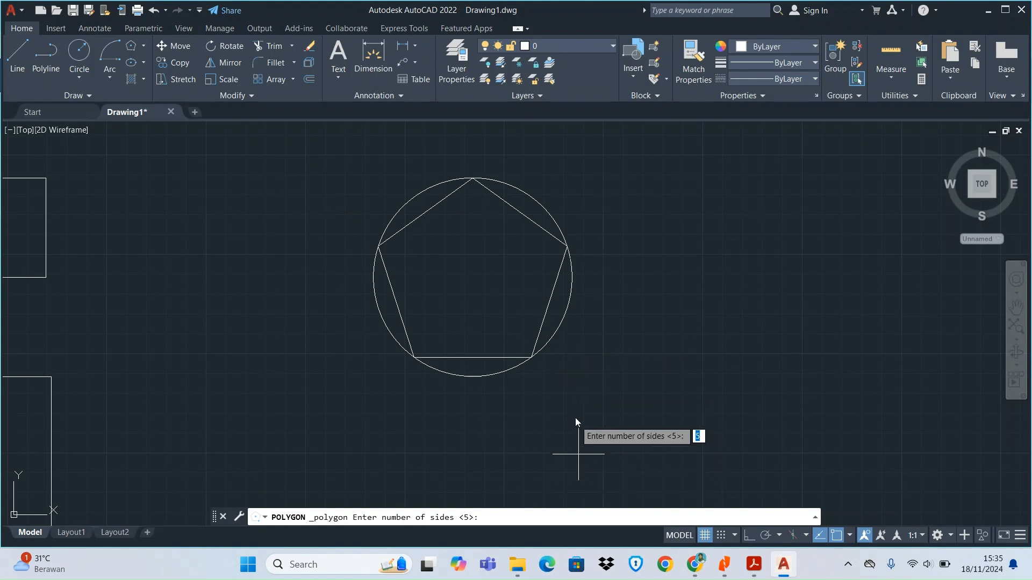
{"action": "type", "text": "5"}
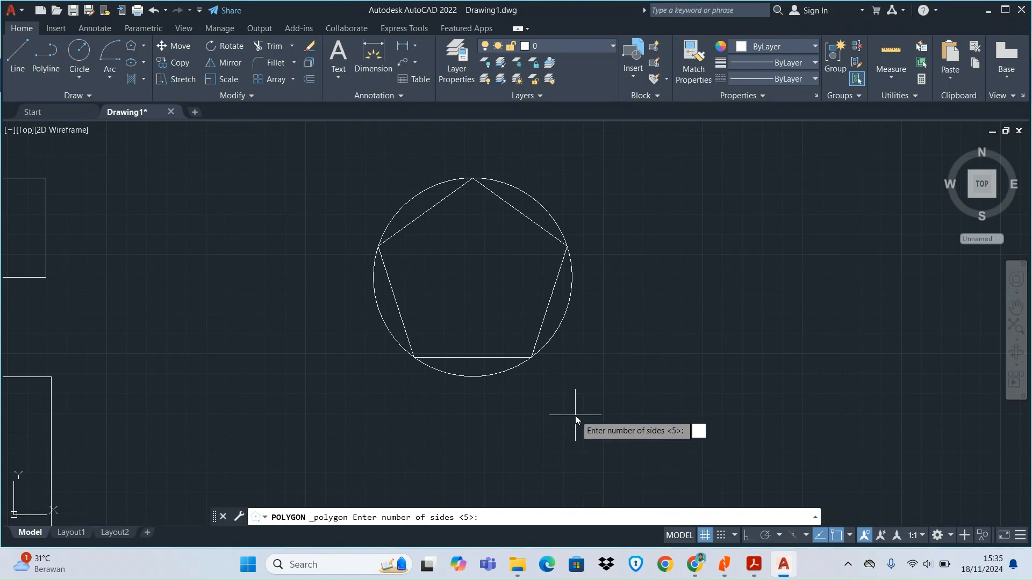
{"action": "key", "text": "Return"}
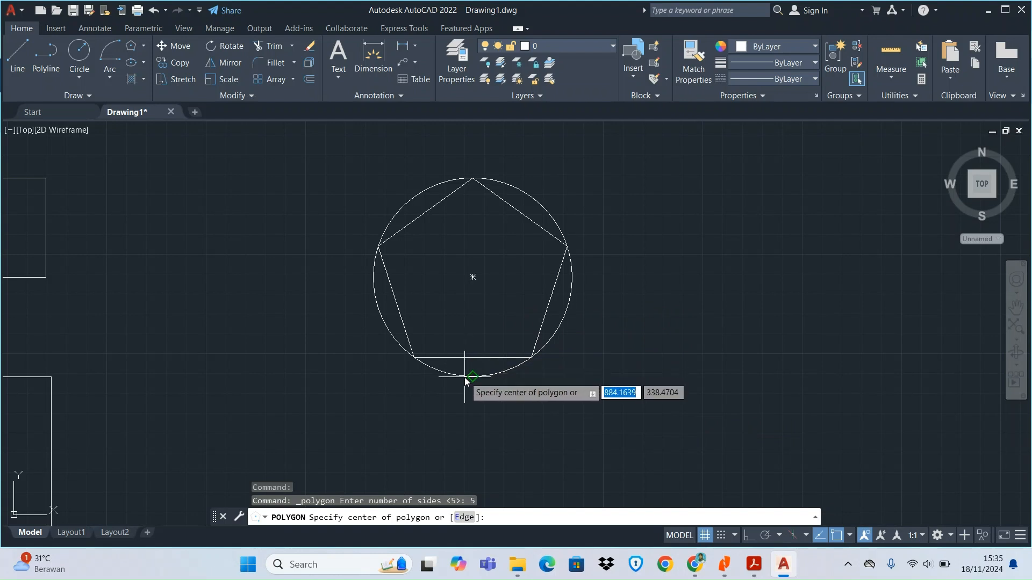
{"action": "left_click", "coordinate": [472, 277]}
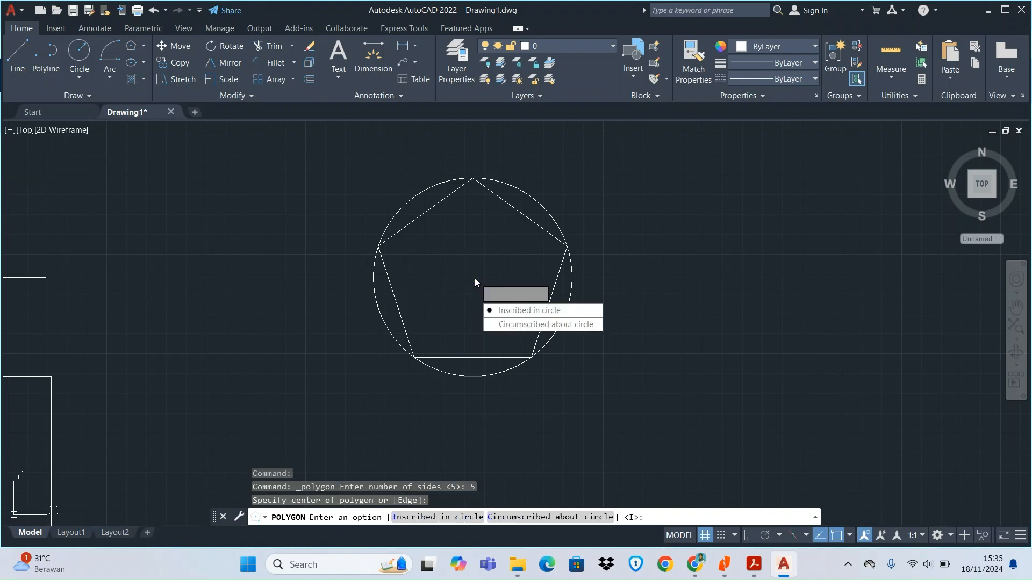
{"action": "left_click", "coordinate": [522, 324]}
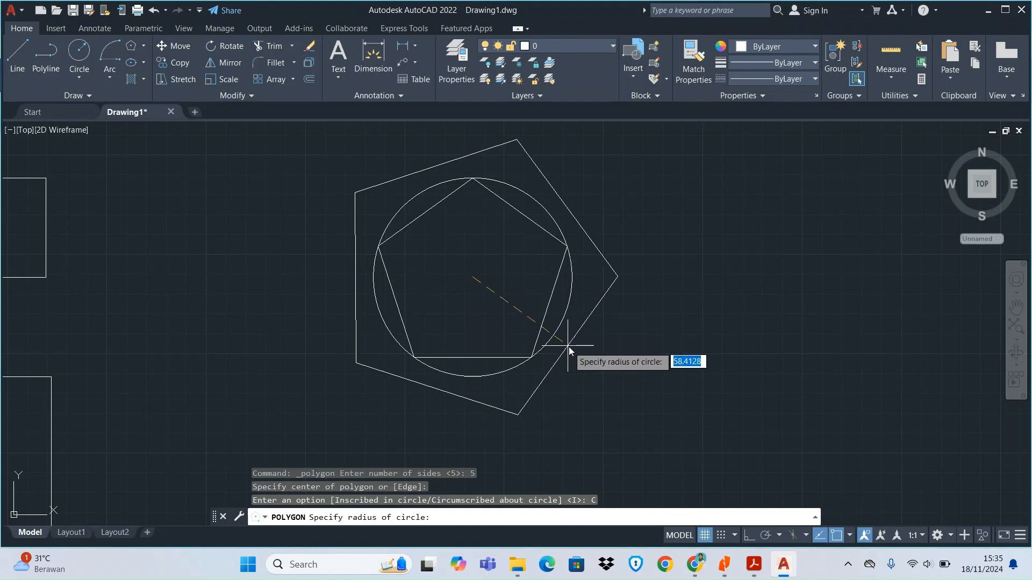
{"action": "type", "text": "5"}
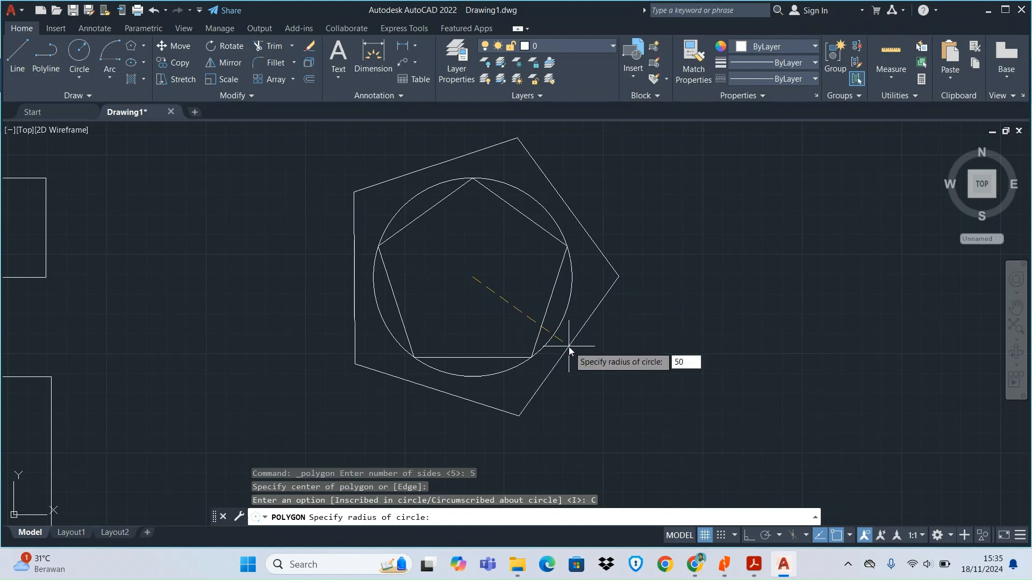
{"action": "type", "text": "0"}
{"action": "key", "text": "Return"}
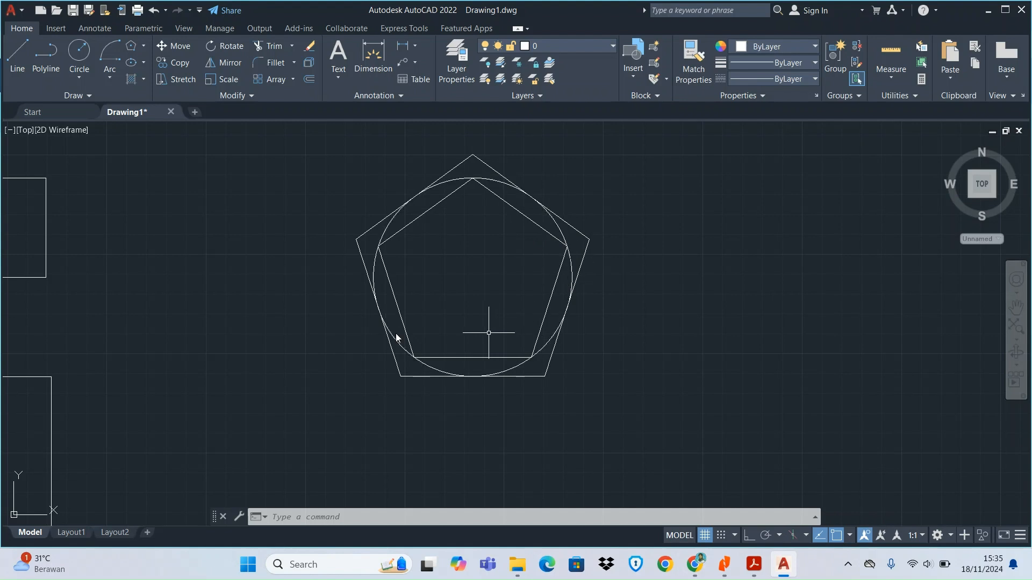
Step: Draw a six-sided polygon at the circle's center with the Circumscribed about circle option and a radius of 75
{"action": "left_click", "coordinate": [144, 46]}
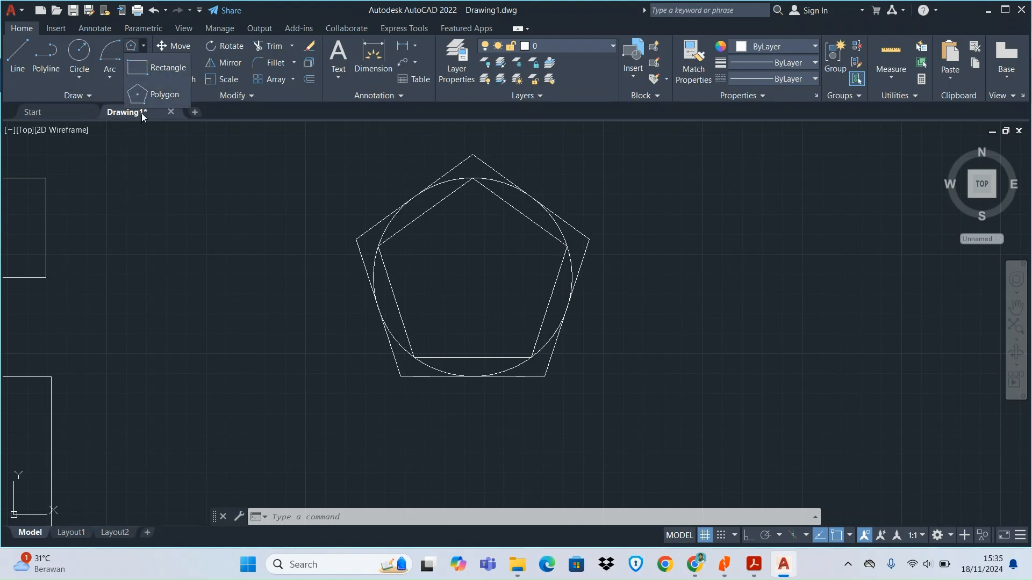
{"action": "left_click", "coordinate": [148, 94]}
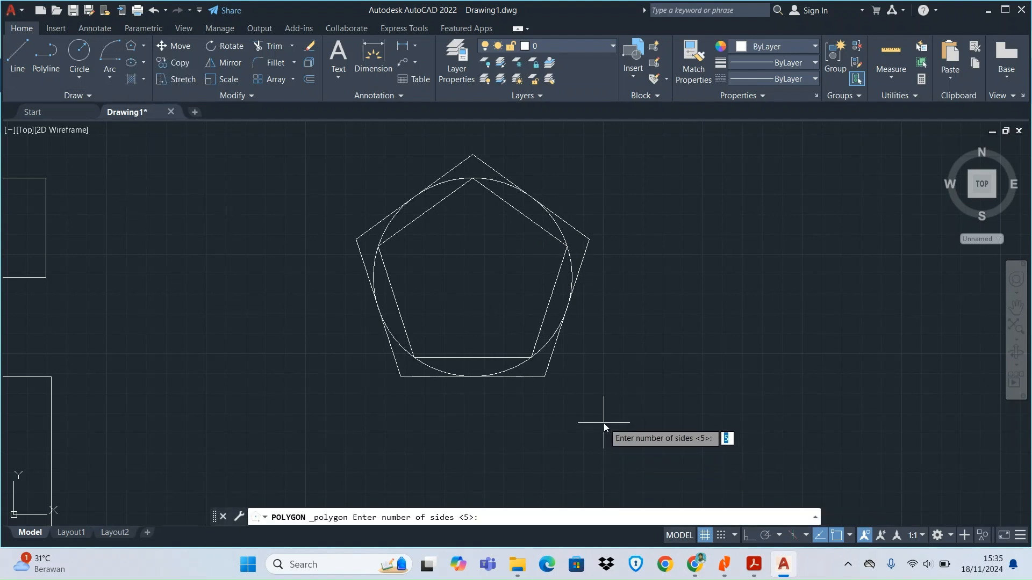
{"action": "type", "text": "6"}
{"action": "key", "text": "Return"}
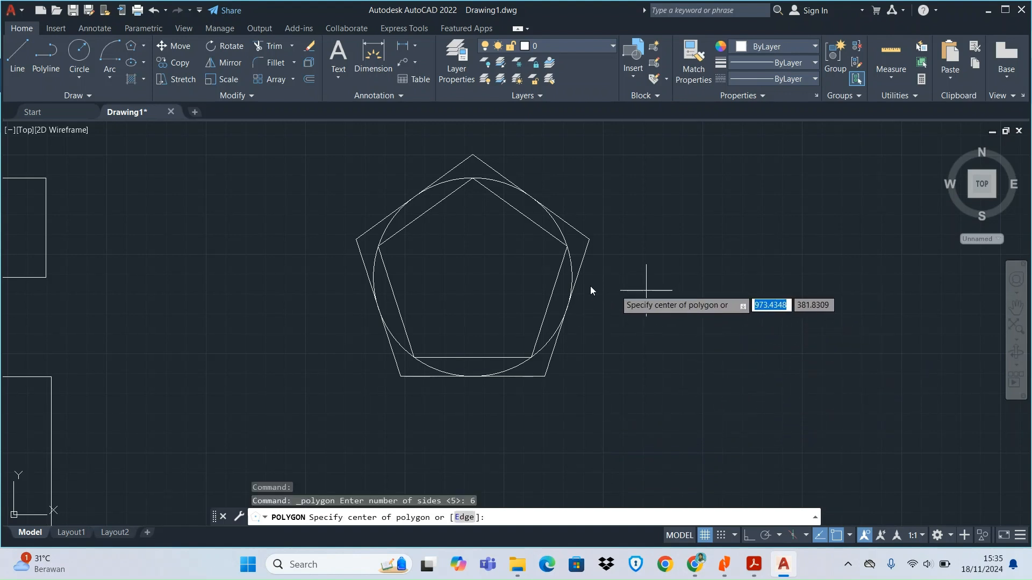
{"action": "left_click", "coordinate": [472, 288]}
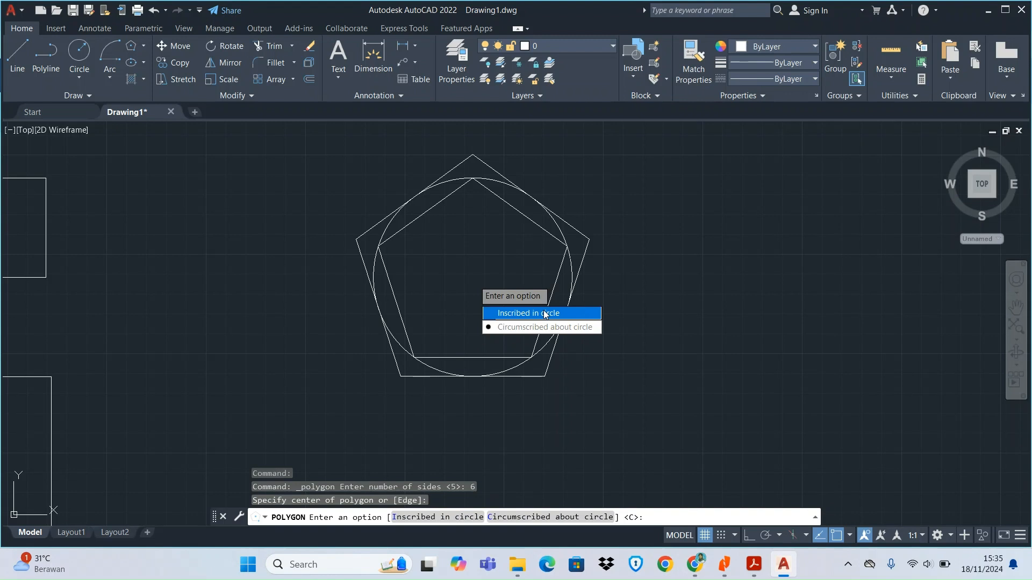
{"action": "left_click", "coordinate": [543, 328]}
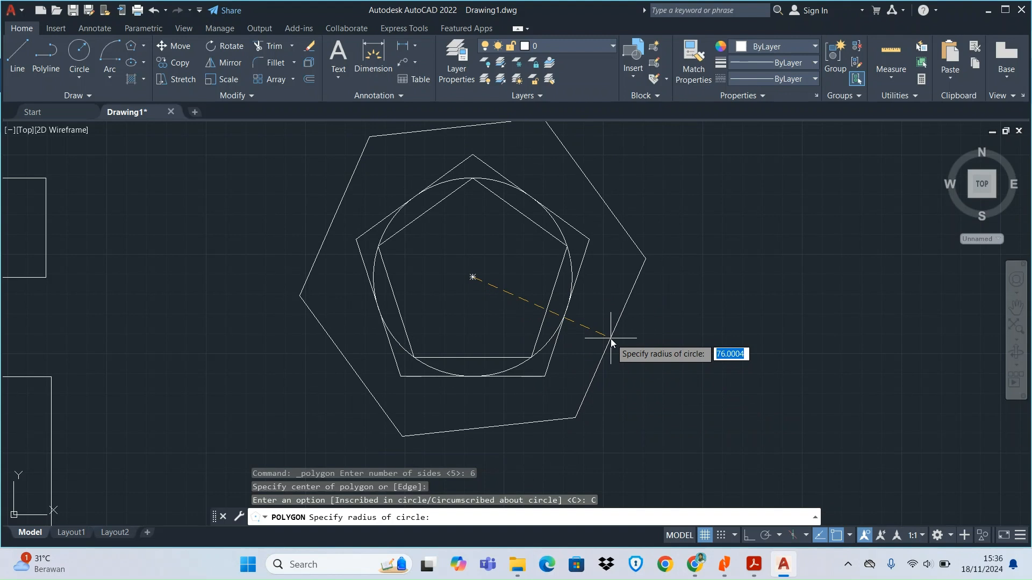
{"action": "type", "text": "75"}
{"action": "key", "text": "Return"}
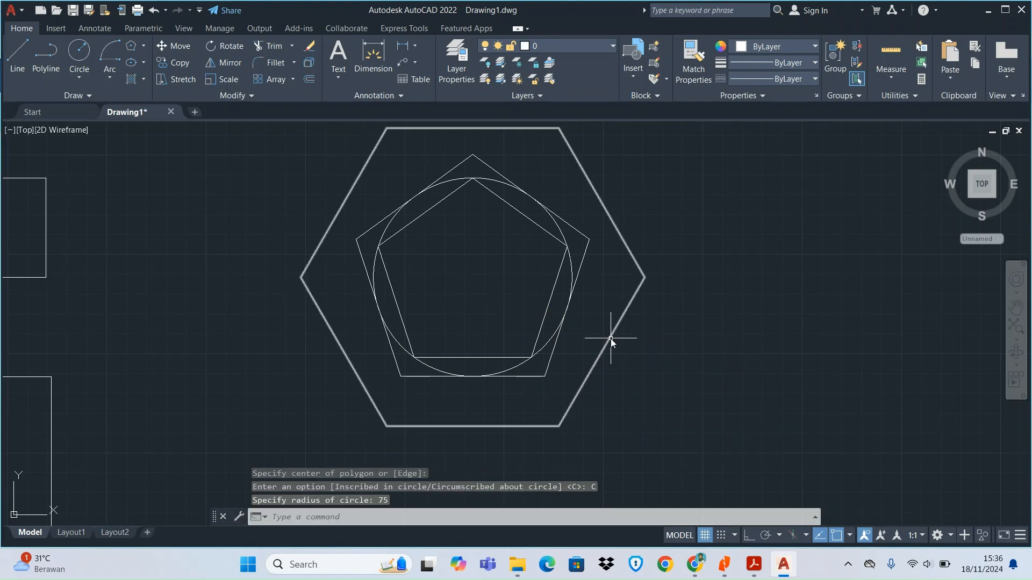
Step: Draw an eight-sided polygon in the empty space beside the hexagon with the Circumscribed about circle option and a radius of 75
{"action": "scroll", "coordinate": [561, 338], "scroll_direction": "down", "scroll_amount": 4}
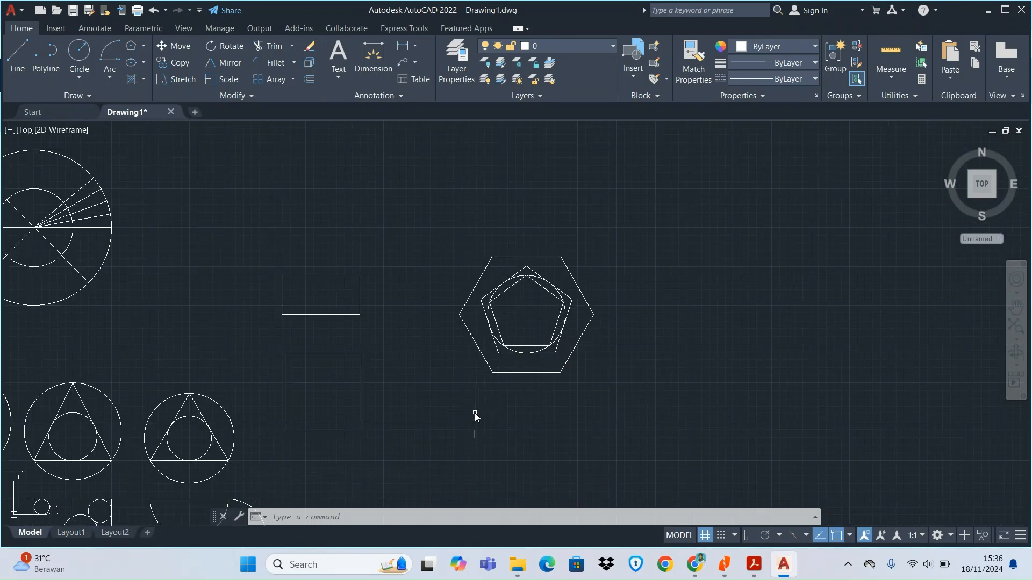
{"action": "left_click", "coordinate": [131, 51]}
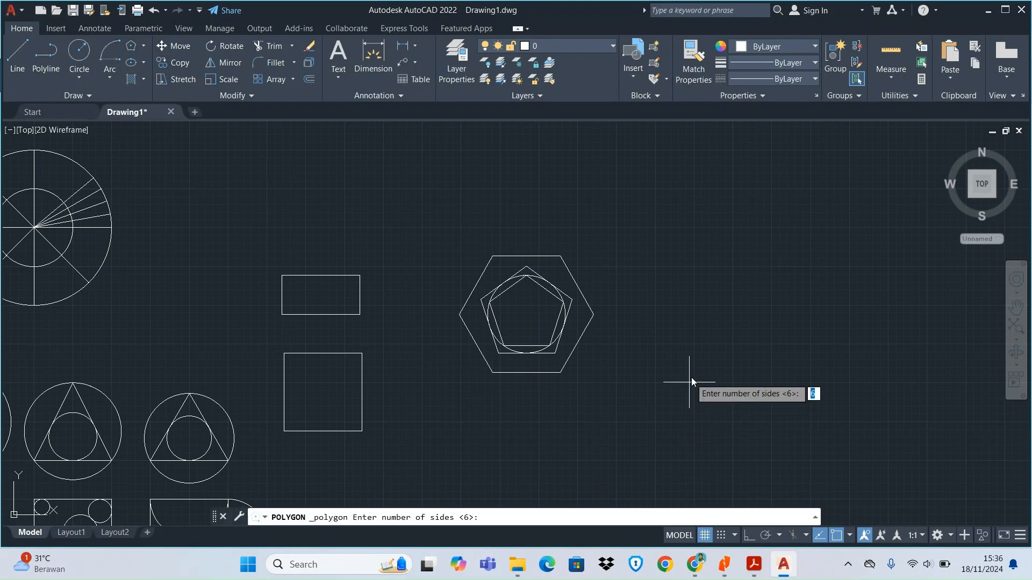
{"action": "type", "text": "8"}
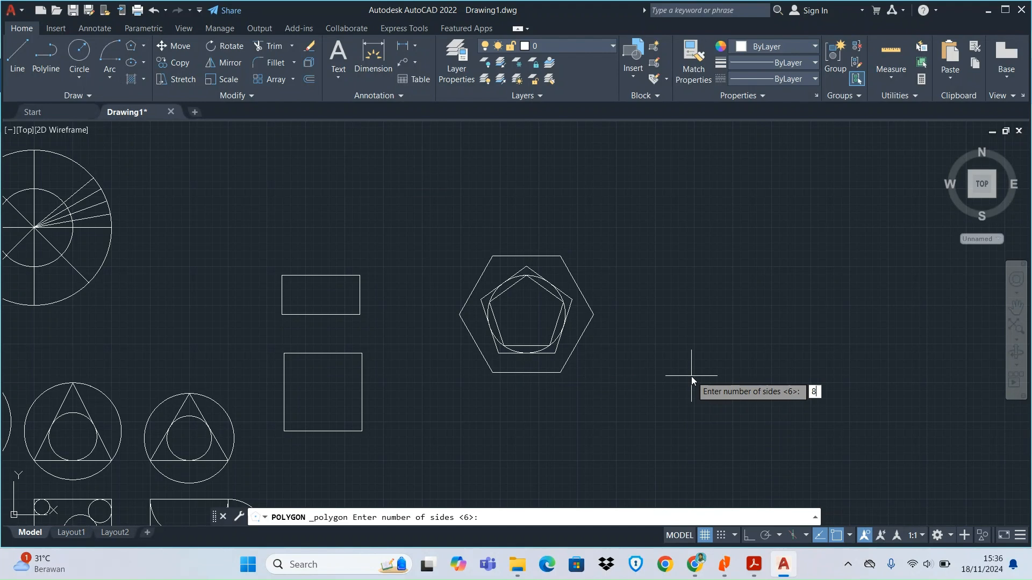
{"action": "key", "text": "Return"}
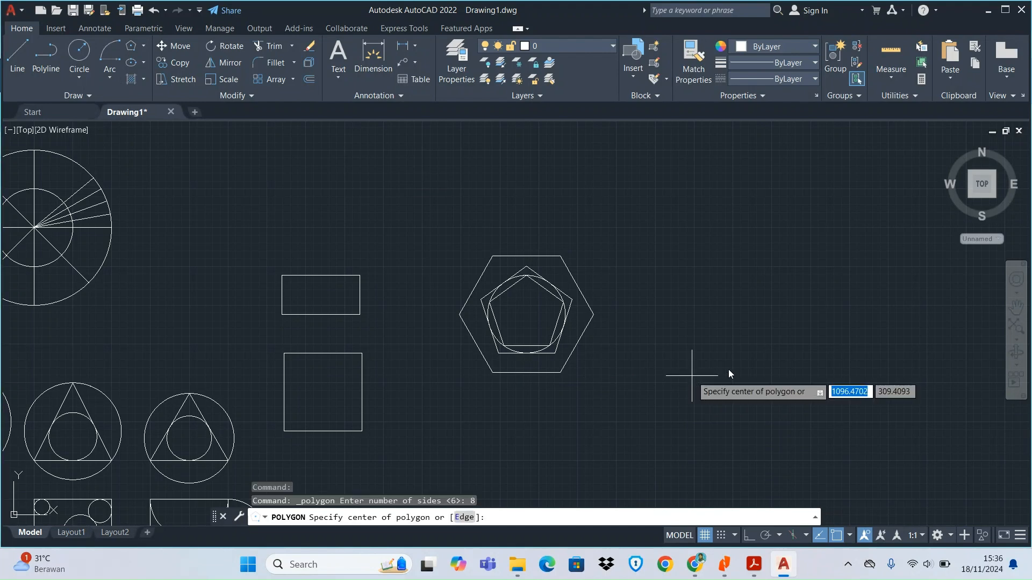
{"action": "left_click", "coordinate": [676, 307]}
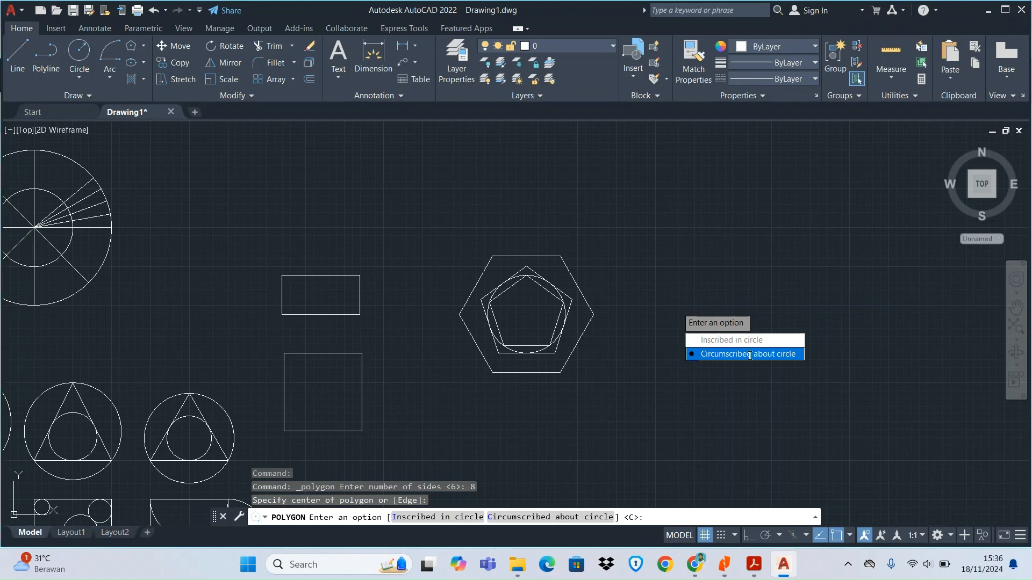
{"action": "left_click", "coordinate": [750, 357]}
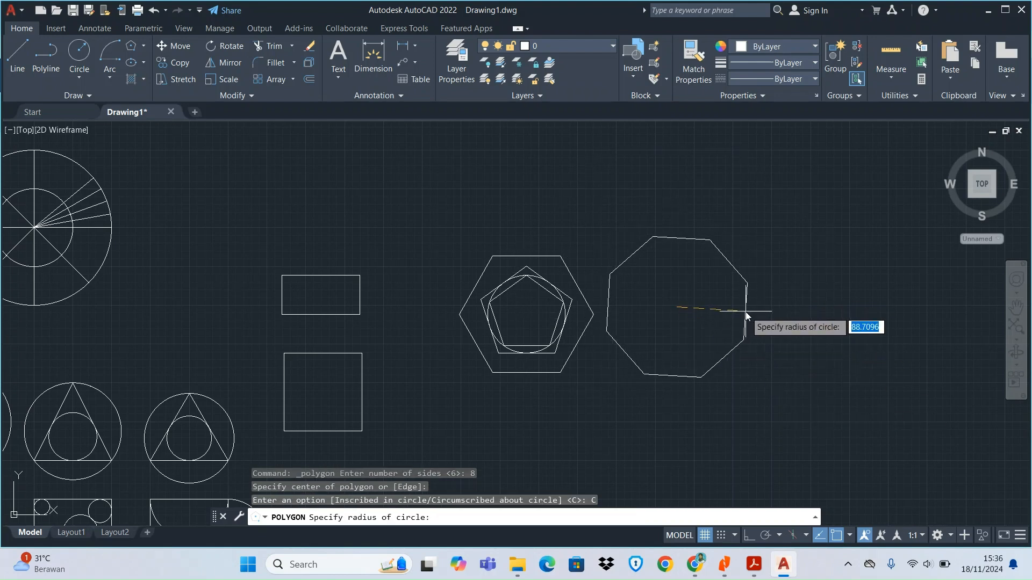
{"action": "key", "text": "BackSpace"}
{"action": "key", "text": "Return"}
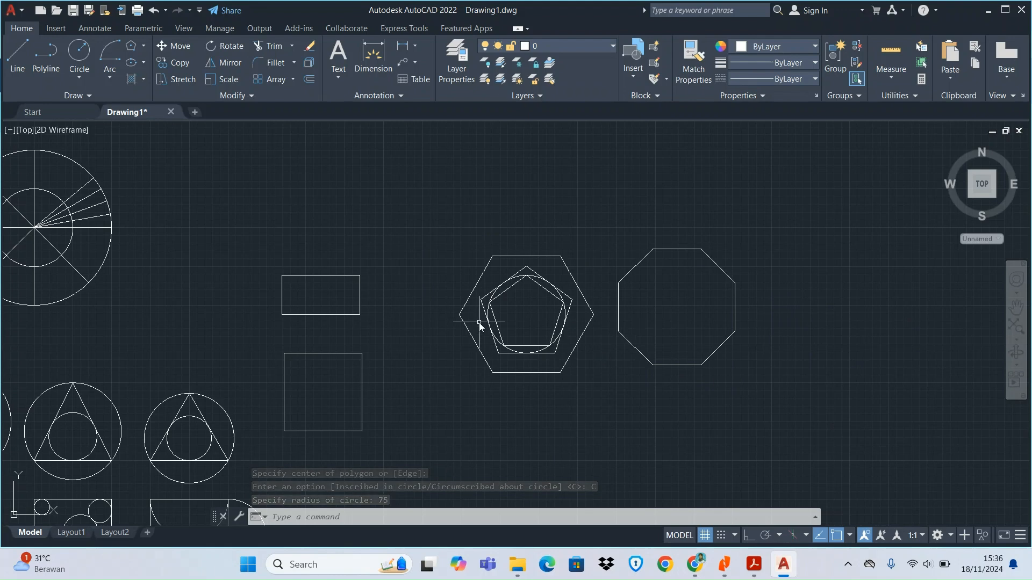
Step: Switch to the practical module in Nitro PDF Pro and find exercise 1, Garis, in the PERCOBAAN section
{"action": "scroll", "coordinate": [479, 323], "scroll_direction": "down", "scroll_amount": 3}
{"action": "scroll", "coordinate": [356, 408], "scroll_direction": "up", "scroll_amount": 2}
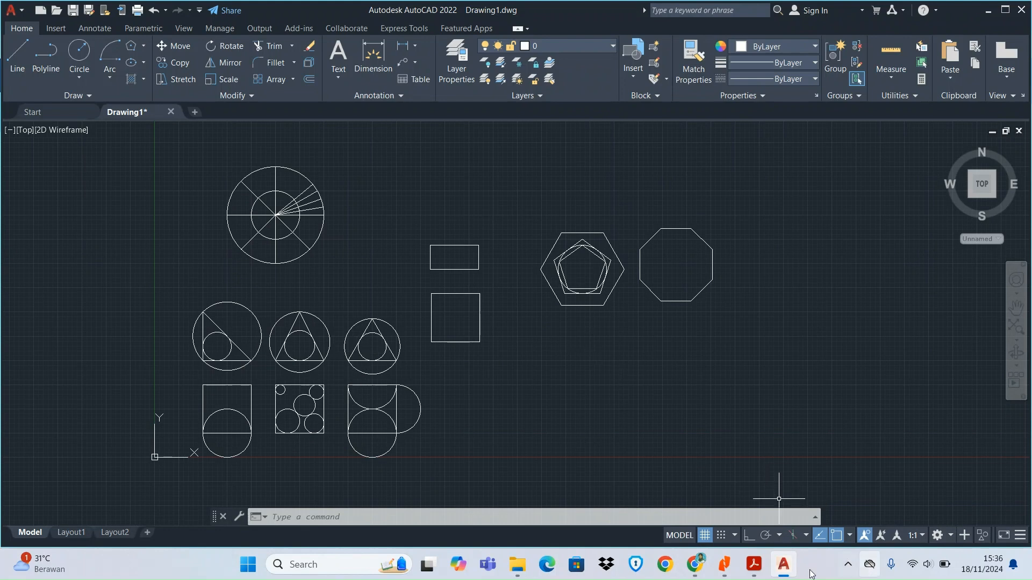
{"action": "mouse_move", "coordinate": [729, 574]}
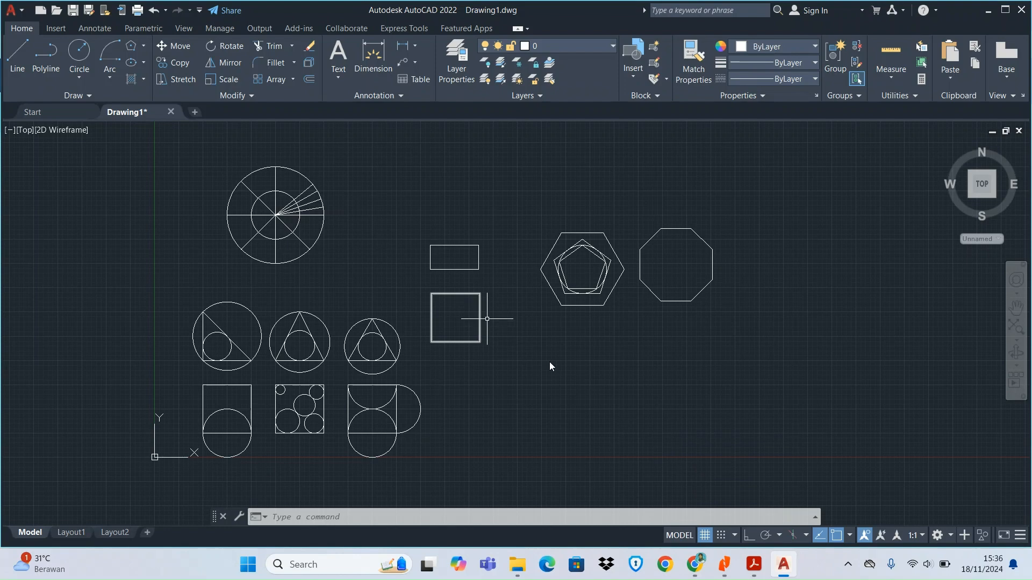
{"action": "left_click", "coordinate": [728, 575]}
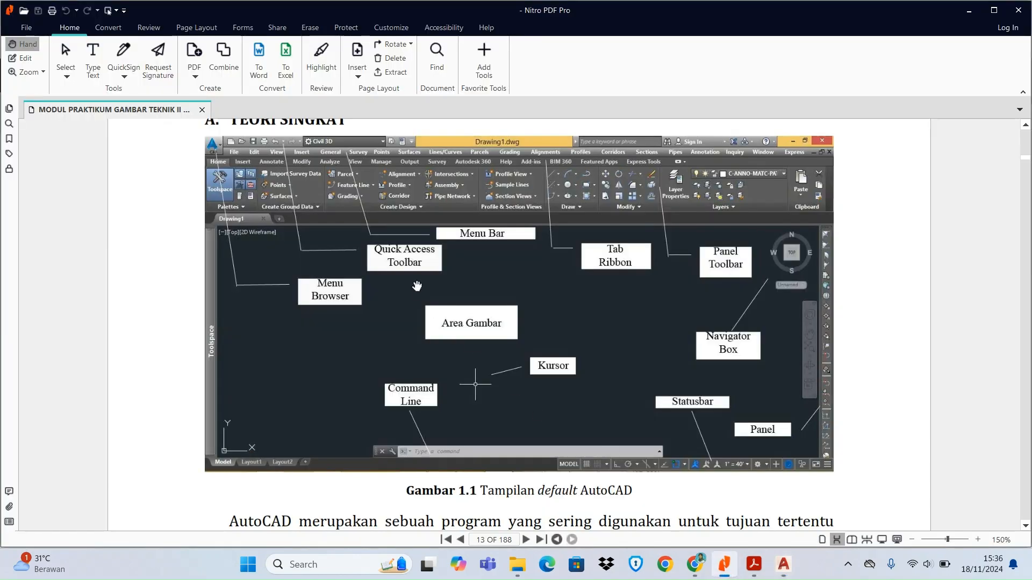
{"action": "scroll", "coordinate": [481, 363], "scroll_direction": "down", "scroll_amount": 10}
{"action": "scroll", "coordinate": [480, 363], "scroll_direction": "down", "scroll_amount": 20}
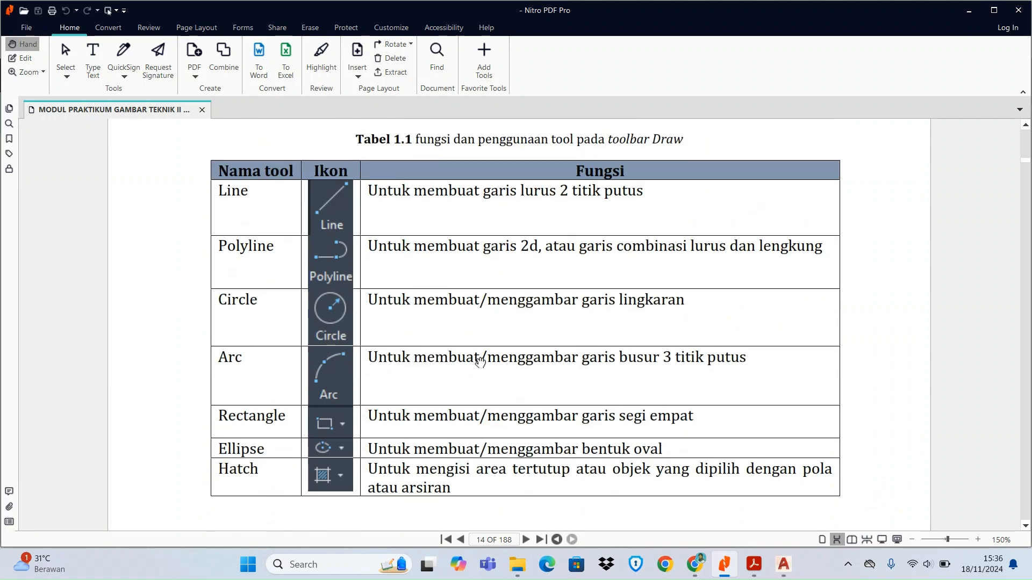
{"action": "scroll", "coordinate": [480, 363], "scroll_direction": "down", "scroll_amount": 15}
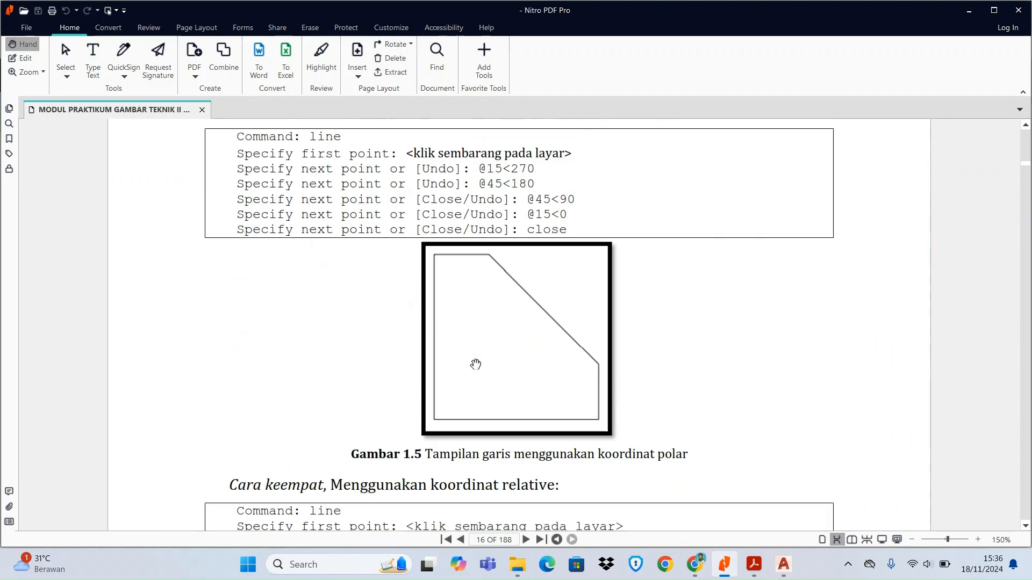
{"action": "scroll", "coordinate": [476, 365], "scroll_direction": "down", "scroll_amount": 20}
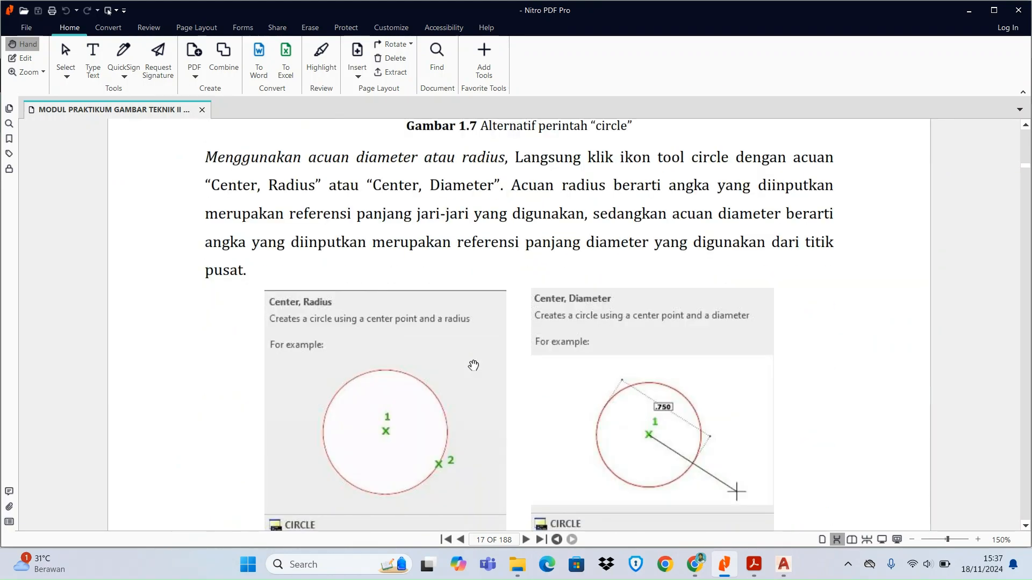
{"action": "scroll", "coordinate": [471, 366], "scroll_direction": "down", "scroll_amount": 20}
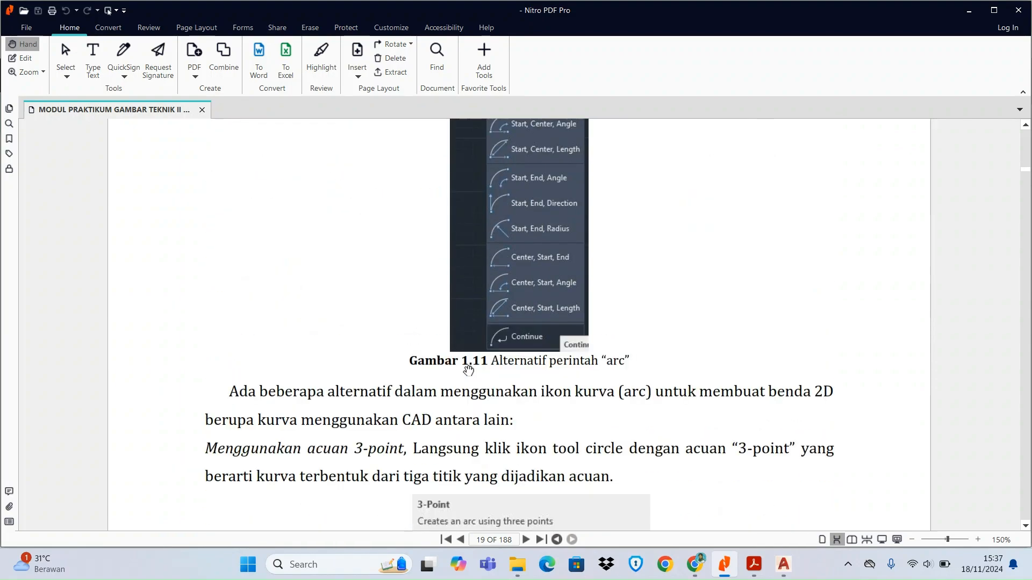
{"action": "scroll", "coordinate": [467, 373], "scroll_direction": "down", "scroll_amount": 20}
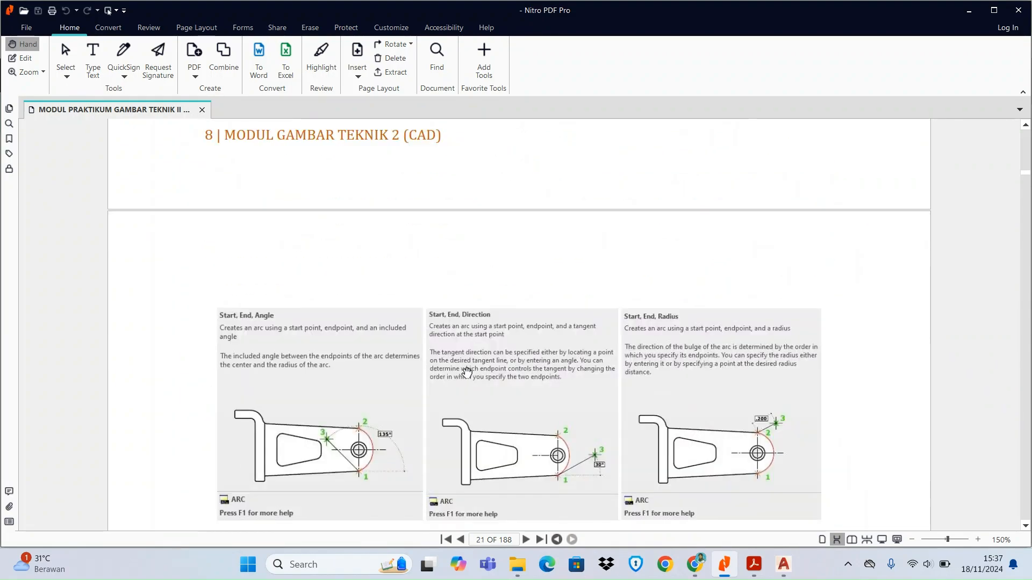
{"action": "scroll", "coordinate": [466, 374], "scroll_direction": "down", "scroll_amount": 20}
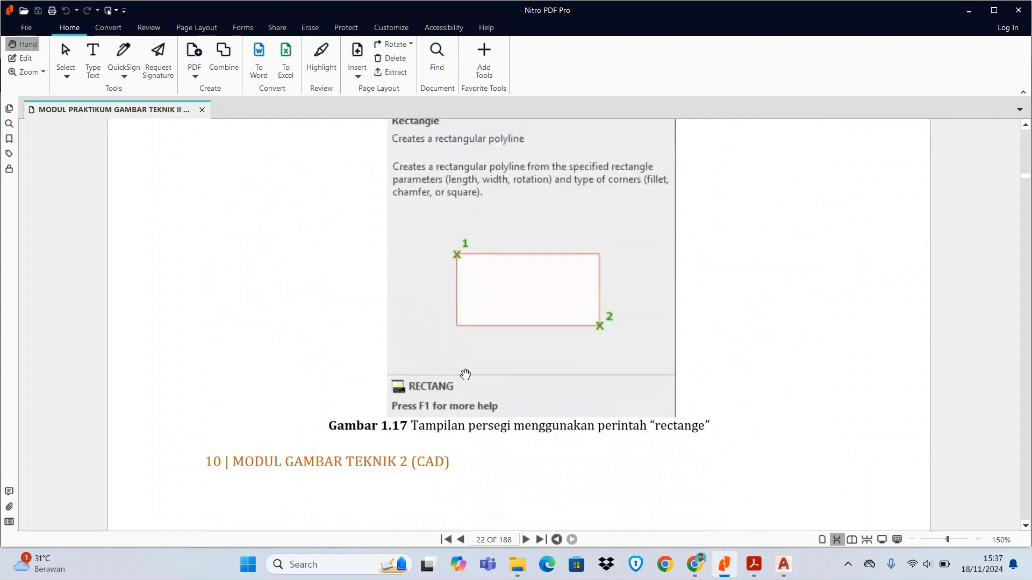
{"action": "scroll", "coordinate": [463, 376], "scroll_direction": "up", "scroll_amount": 2}
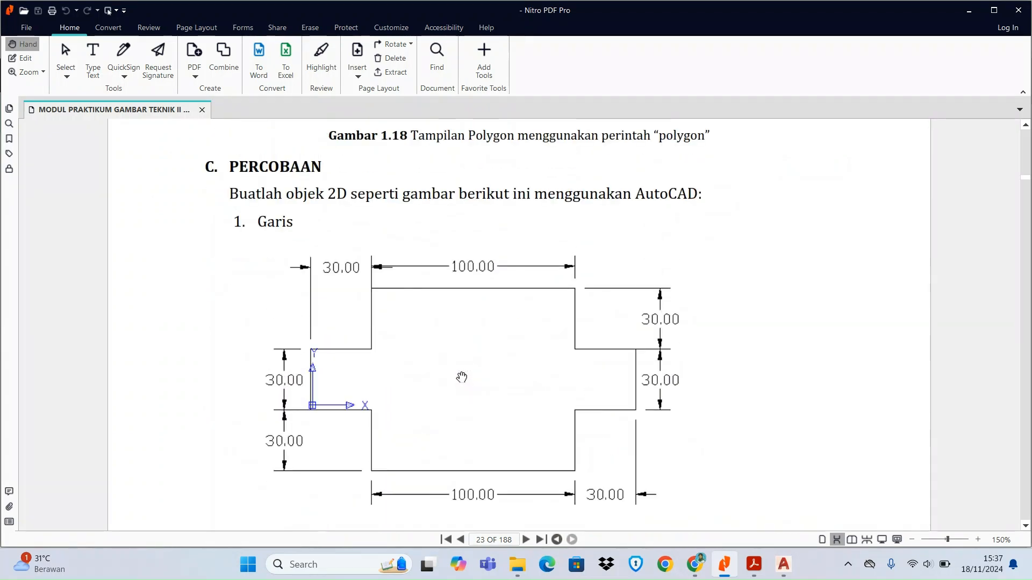
Step: Examine the dimensioned figures of exercises 1 to 3 in the module, ending at exercise 1, Garis
{"action": "scroll", "coordinate": [461, 379], "scroll_direction": "down", "scroll_amount": 1}
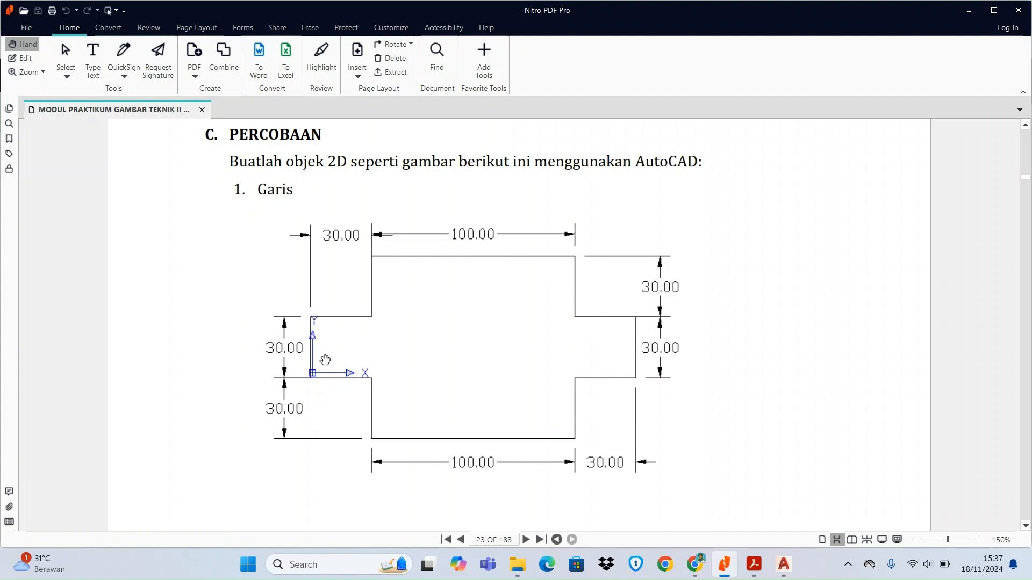
{"action": "scroll", "coordinate": [402, 300], "scroll_direction": "down", "scroll_amount": 12}
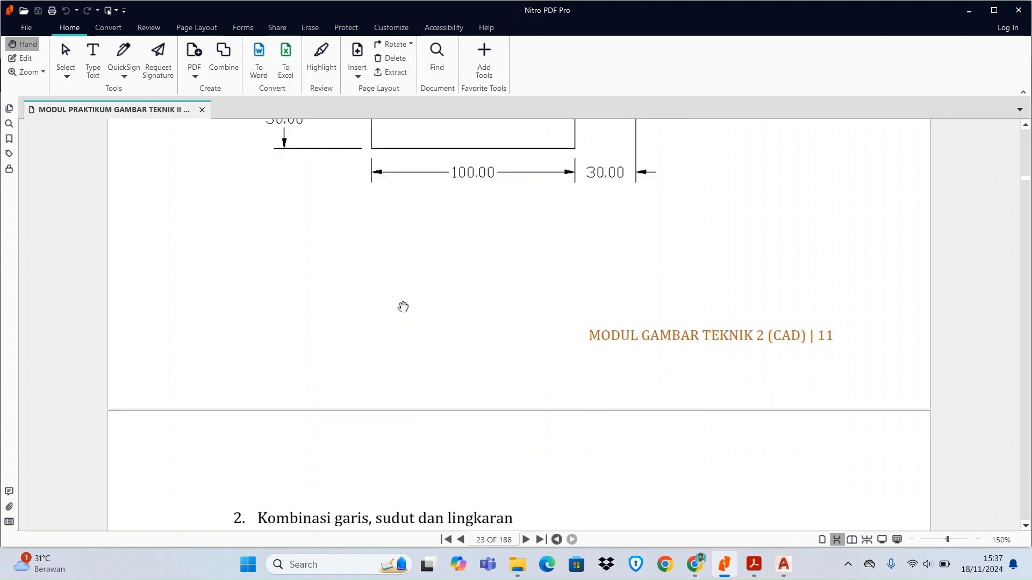
{"action": "scroll", "coordinate": [403, 307], "scroll_direction": "up", "scroll_amount": 1}
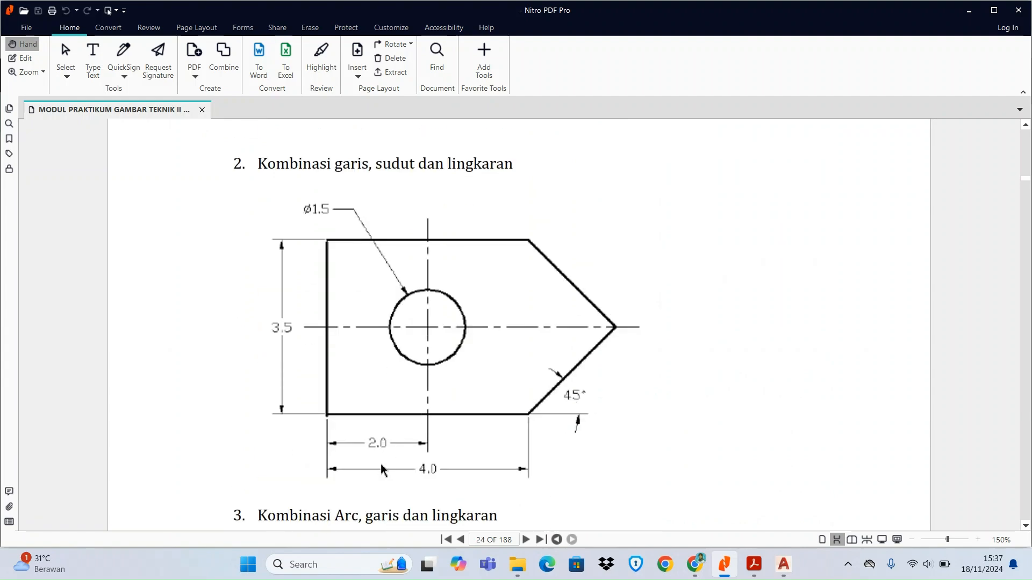
{"action": "scroll", "coordinate": [383, 470], "scroll_direction": "down", "scroll_amount": 3}
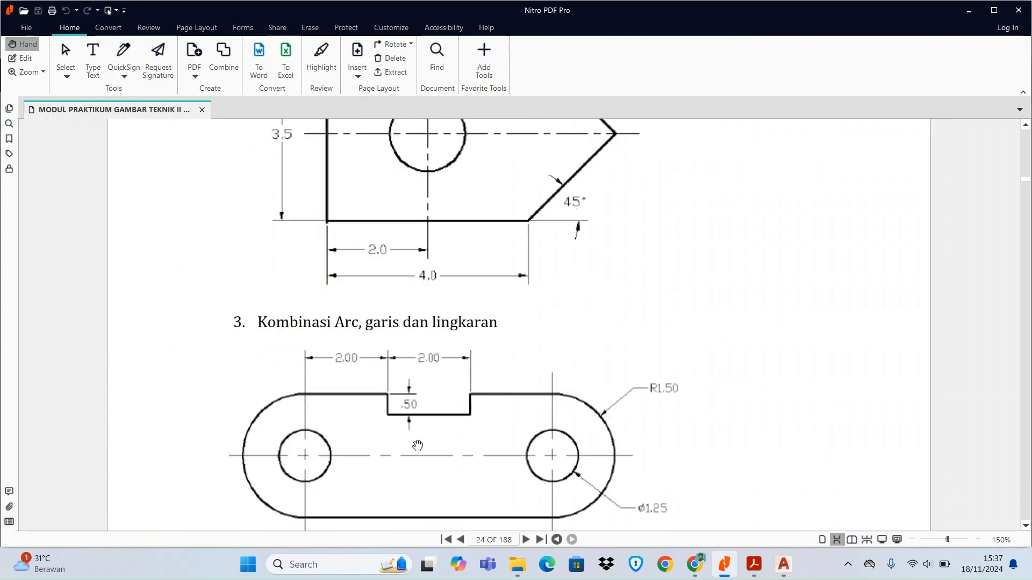
{"action": "scroll", "coordinate": [490, 415], "scroll_direction": "up", "scroll_amount": 3}
{"action": "scroll", "coordinate": [491, 418], "scroll_direction": "up", "scroll_amount": 3}
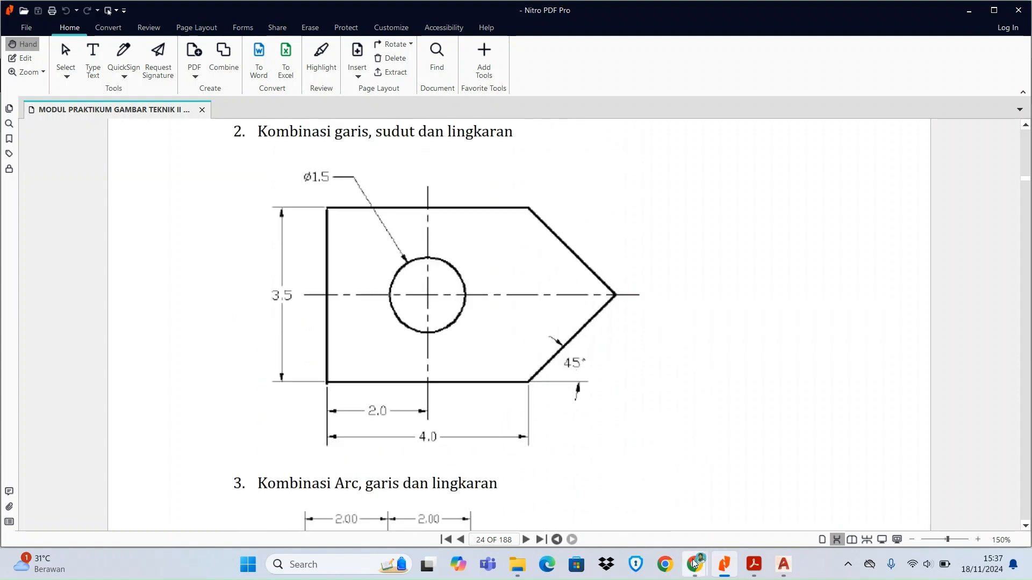
{"action": "scroll", "coordinate": [387, 225], "scroll_direction": "up", "scroll_amount": 5}
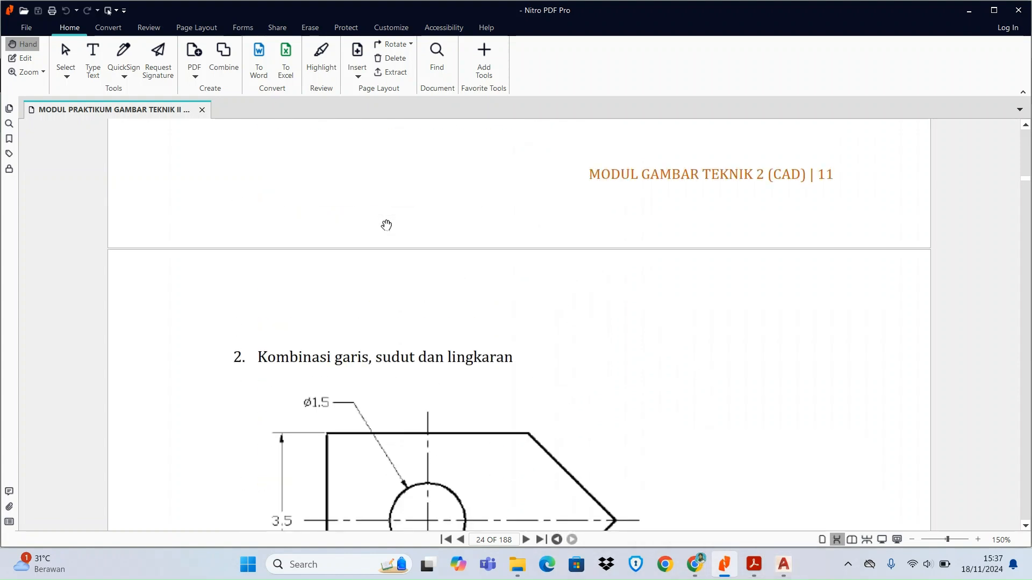
{"action": "scroll", "coordinate": [387, 225], "scroll_direction": "up", "scroll_amount": 10}
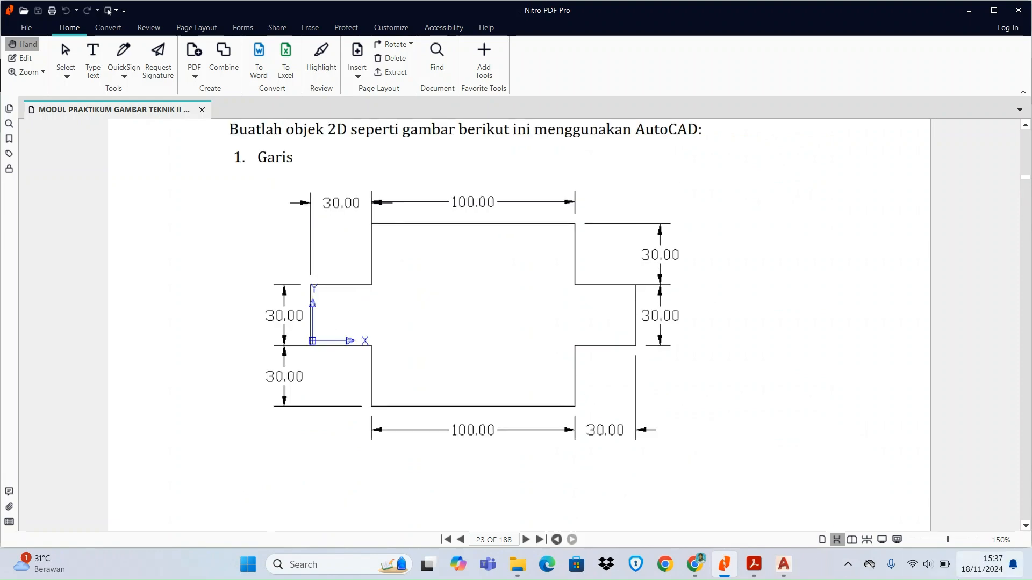
Step: Switch back to the AutoCAD drawing and view the empty area above the existing shapes
{"action": "left_click", "coordinate": [783, 564]}
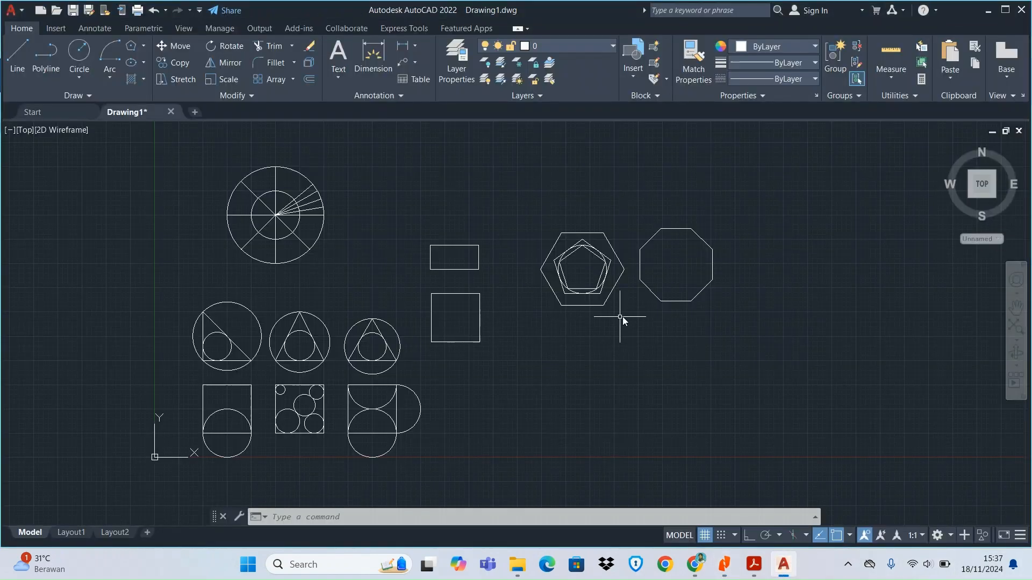
{"action": "scroll", "coordinate": [621, 319], "scroll_direction": "down", "scroll_amount": 4}
{"action": "scroll", "coordinate": [819, 290], "scroll_direction": "down", "scroll_amount": 4}
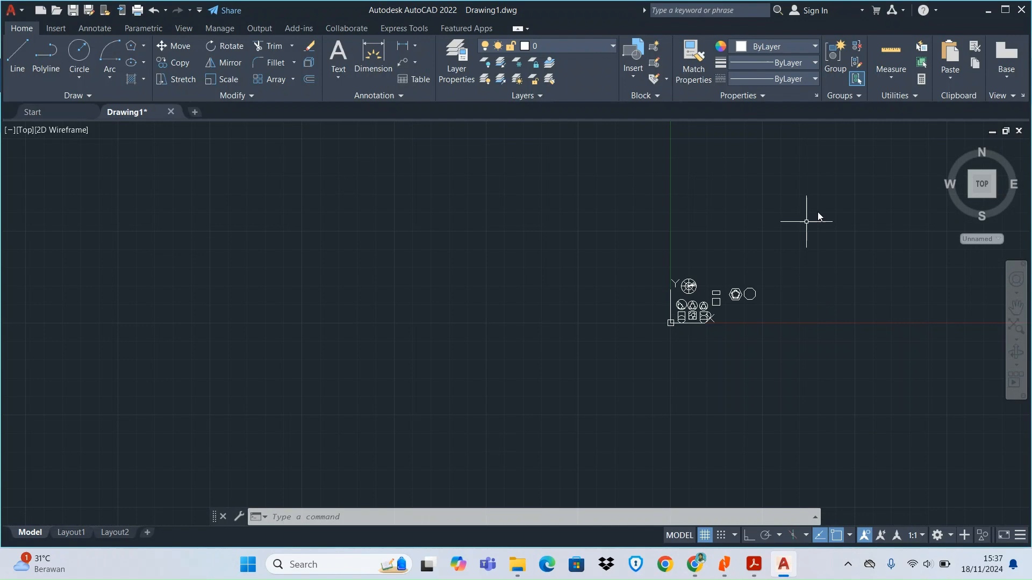
{"action": "scroll", "coordinate": [833, 216], "scroll_direction": "up", "scroll_amount": 4}
{"action": "scroll", "coordinate": [769, 475], "scroll_direction": "up", "scroll_amount": 4}
{"action": "scroll", "coordinate": [769, 476], "scroll_direction": "down", "scroll_amount": 2}
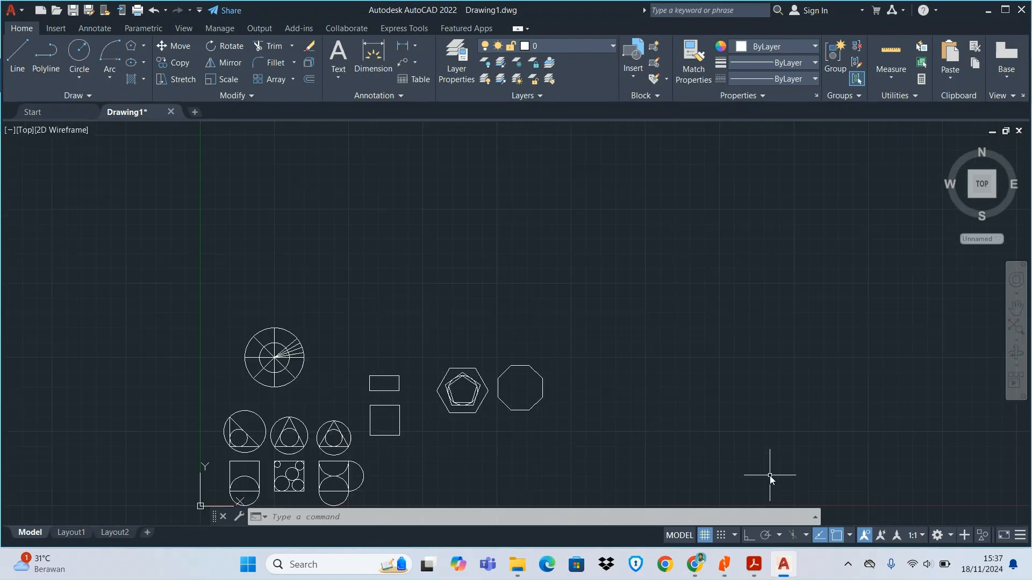
{"action": "scroll", "coordinate": [402, 311], "scroll_direction": "up", "scroll_amount": 2}
{"action": "scroll", "coordinate": [402, 310], "scroll_direction": "up", "scroll_amount": 1}
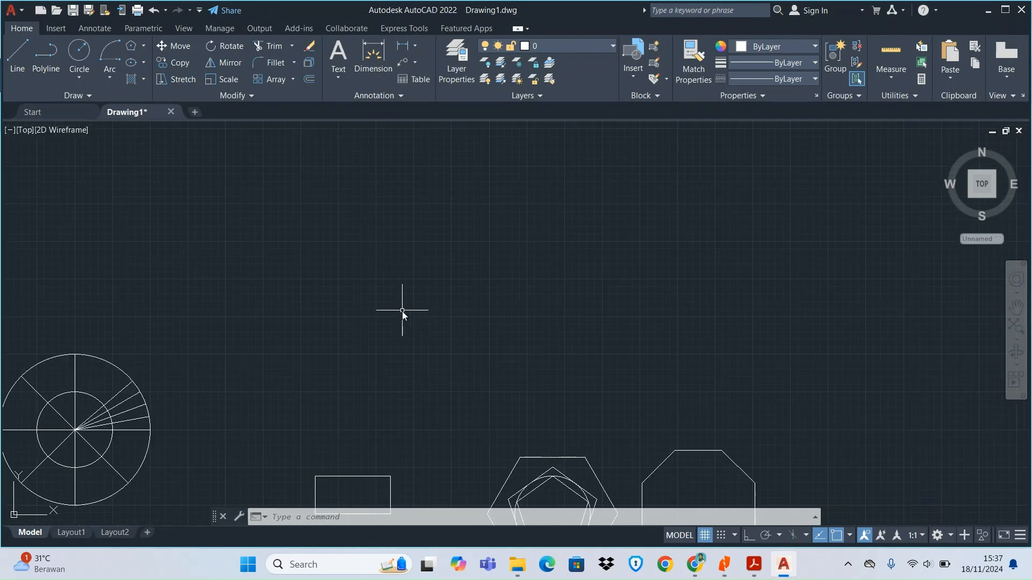
{"action": "scroll", "coordinate": [402, 311], "scroll_direction": "down", "scroll_amount": 1}
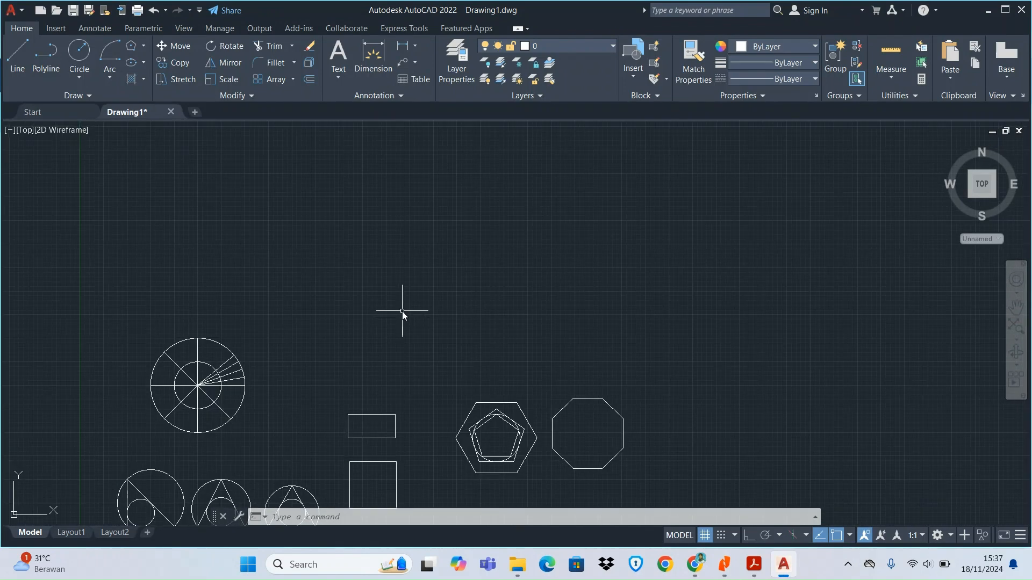
Step: Start the exercise 1 outline in the empty area with Snap on, drawing lines 30 to the right and, with Ortho on, 30 up
{"action": "left_click", "coordinate": [18, 59]}
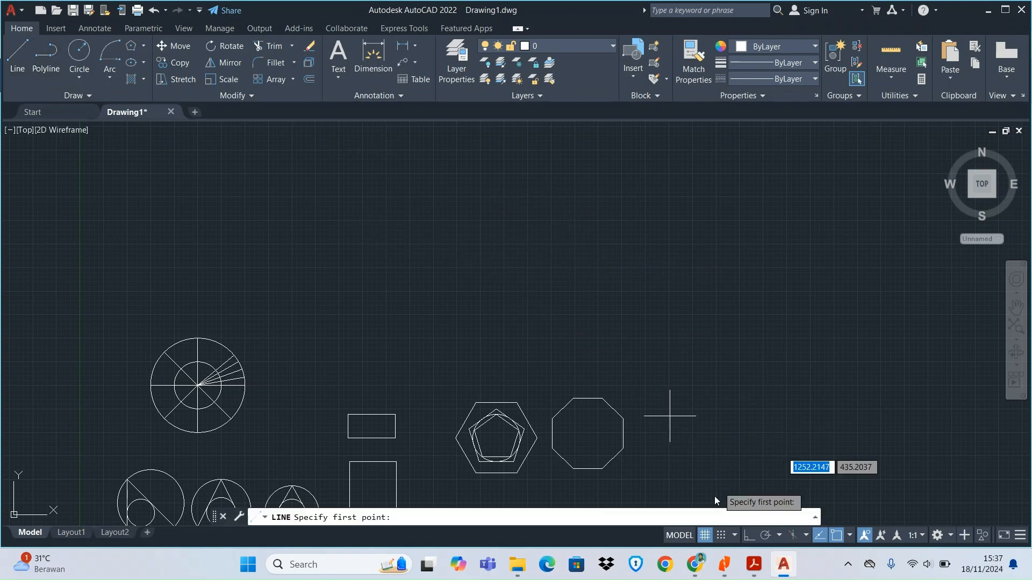
{"action": "left_click", "coordinate": [721, 535]}
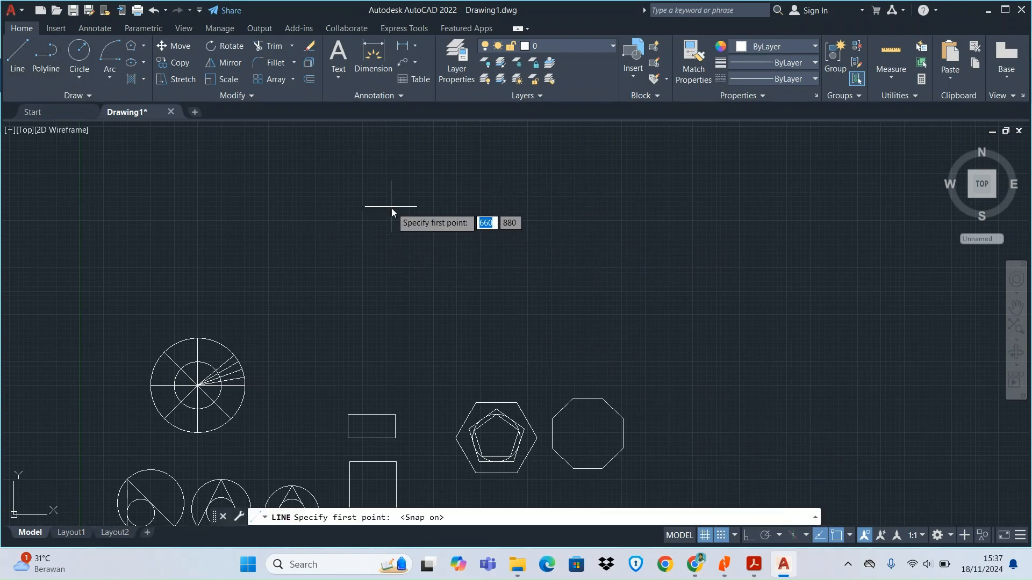
{"action": "scroll", "coordinate": [352, 231], "scroll_direction": "up", "scroll_amount": 2}
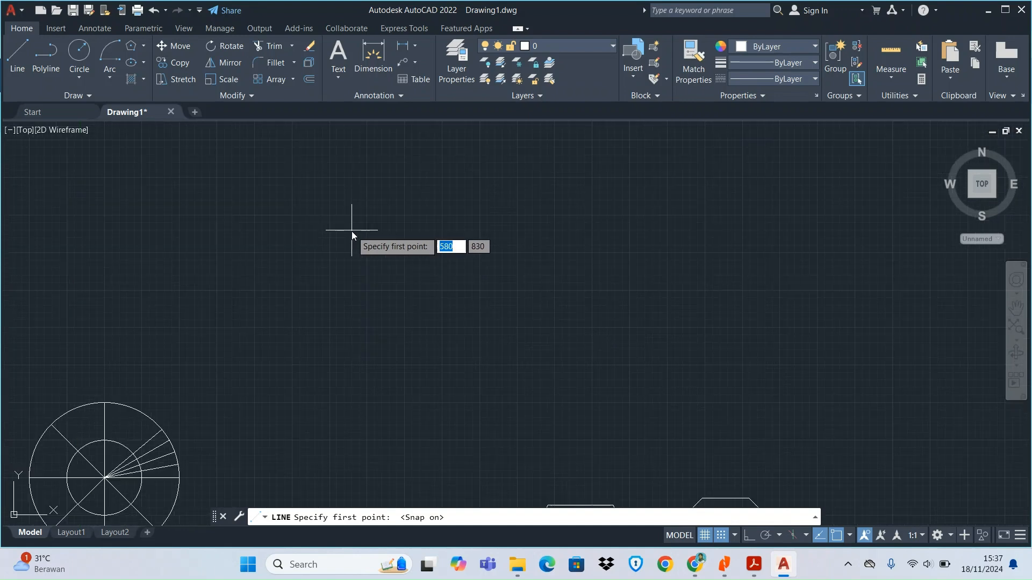
{"action": "left_click", "coordinate": [368, 253]}
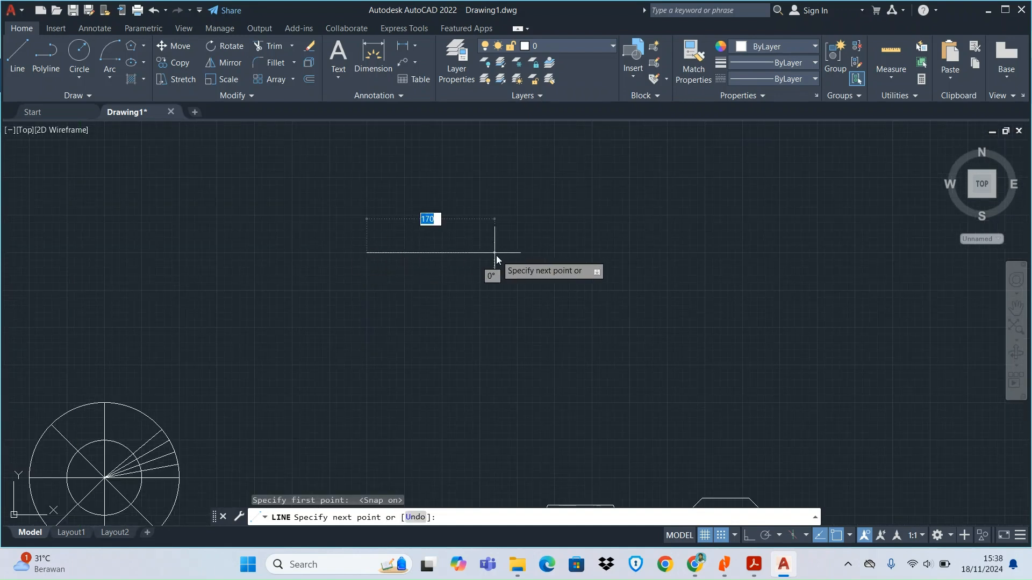
{"action": "type", "text": "30"}
{"action": "key", "text": "Return"}
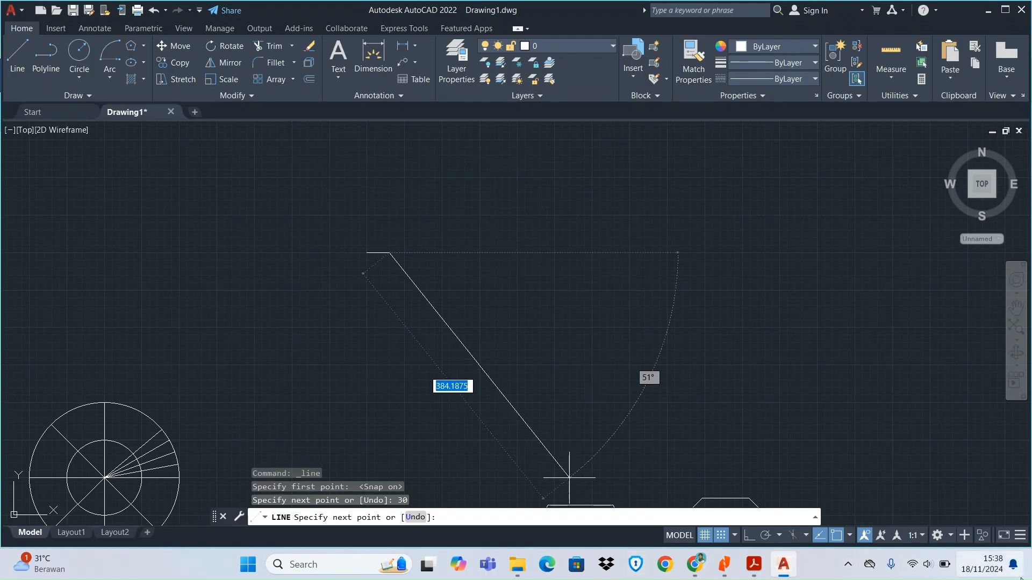
{"action": "left_click", "coordinate": [748, 535]}
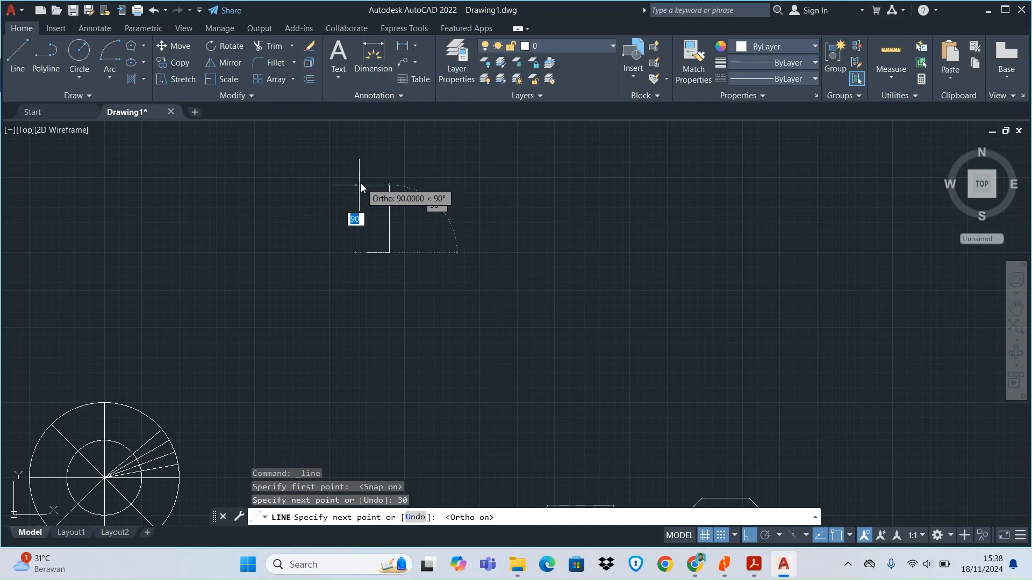
{"action": "type", "text": "30"}
{"action": "key", "text": "Return"}
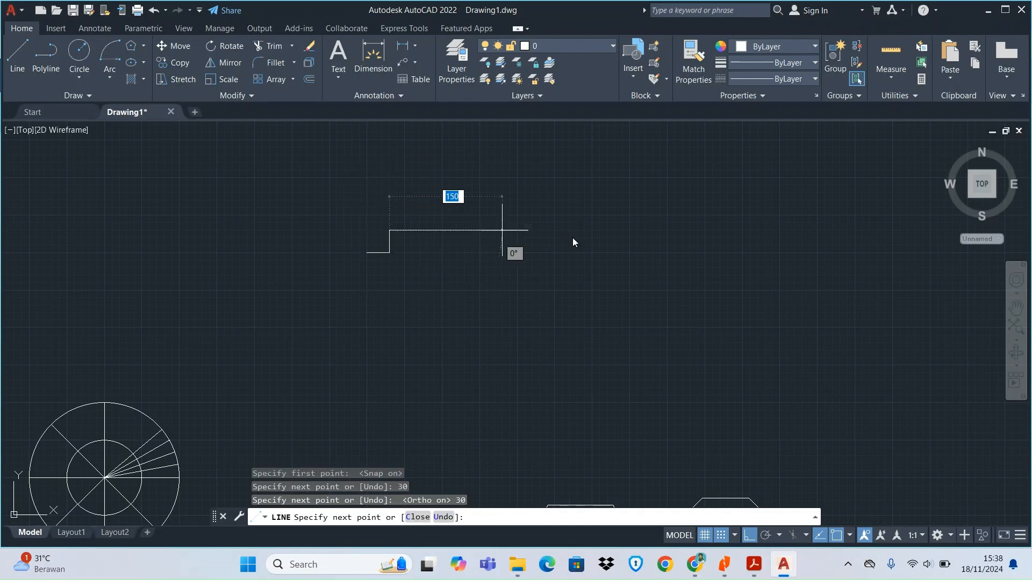
Step: Continue the exercise 1 outline with lines 100 to the right, 30 down and 30 to the right
{"action": "type", "text": "100"}
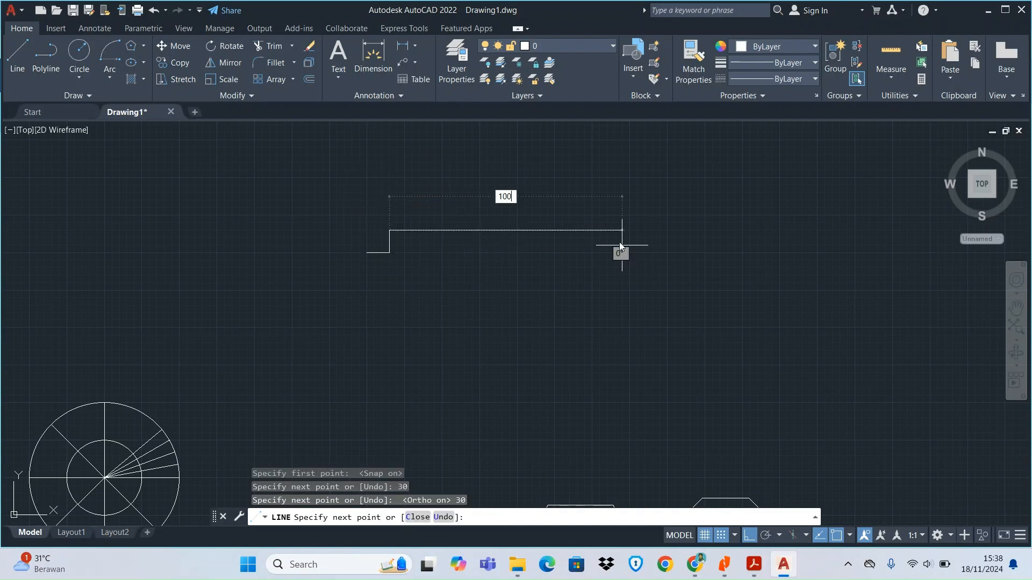
{"action": "key", "text": "Return"}
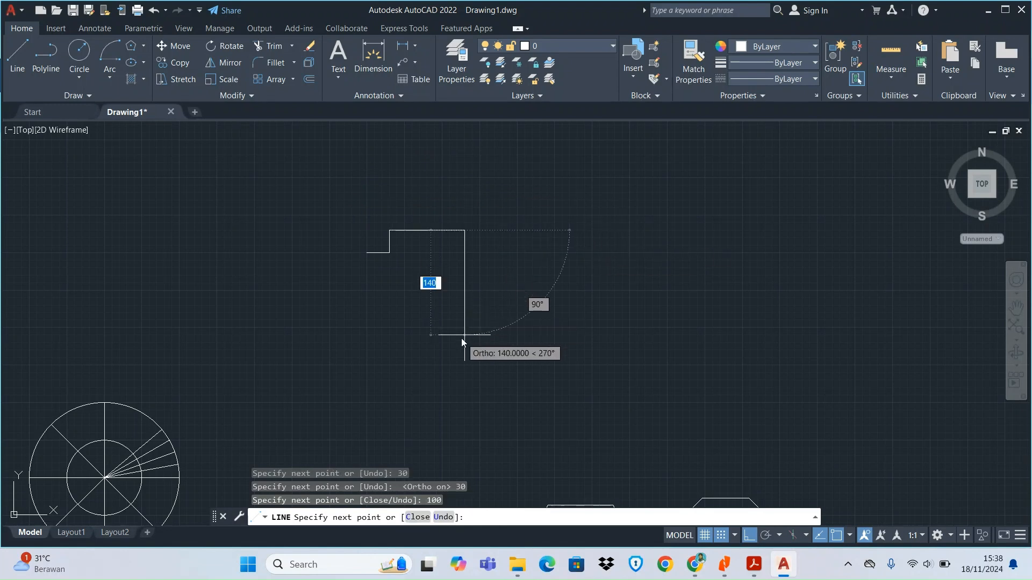
{"action": "type", "text": "30"}
{"action": "key", "text": "Return"}
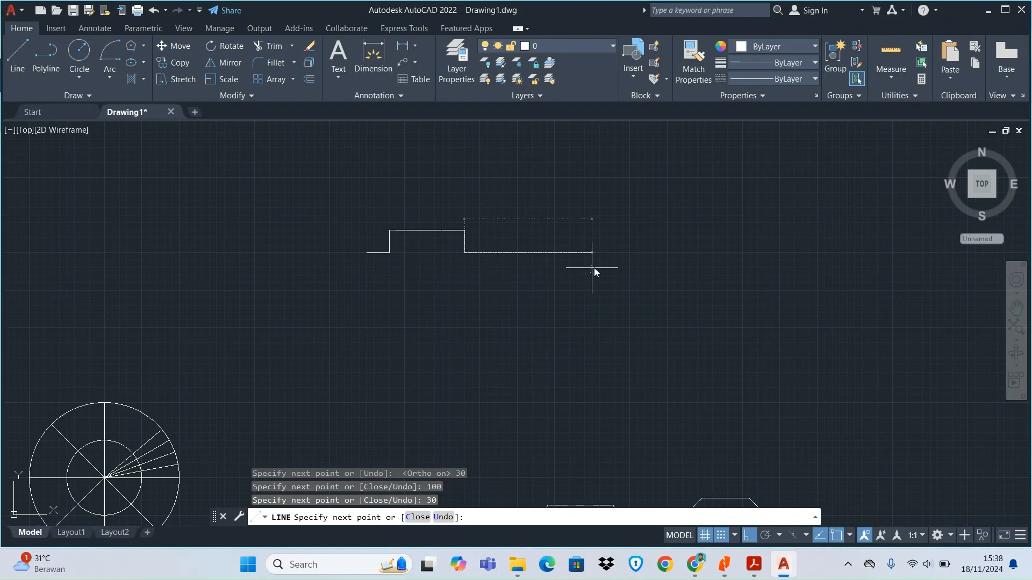
{"action": "type", "text": "30"}
{"action": "key", "text": "Return"}
Step: Extend the outline with lines 30 down, 30 to the left and 30 down
{"action": "type", "text": "3"}
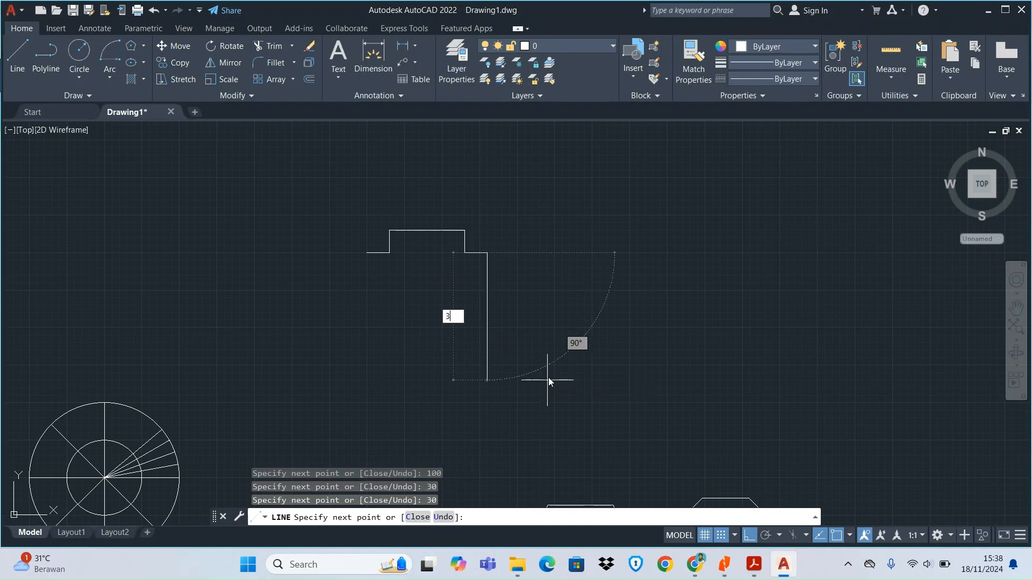
{"action": "type", "text": "0"}
{"action": "key", "text": "Return"}
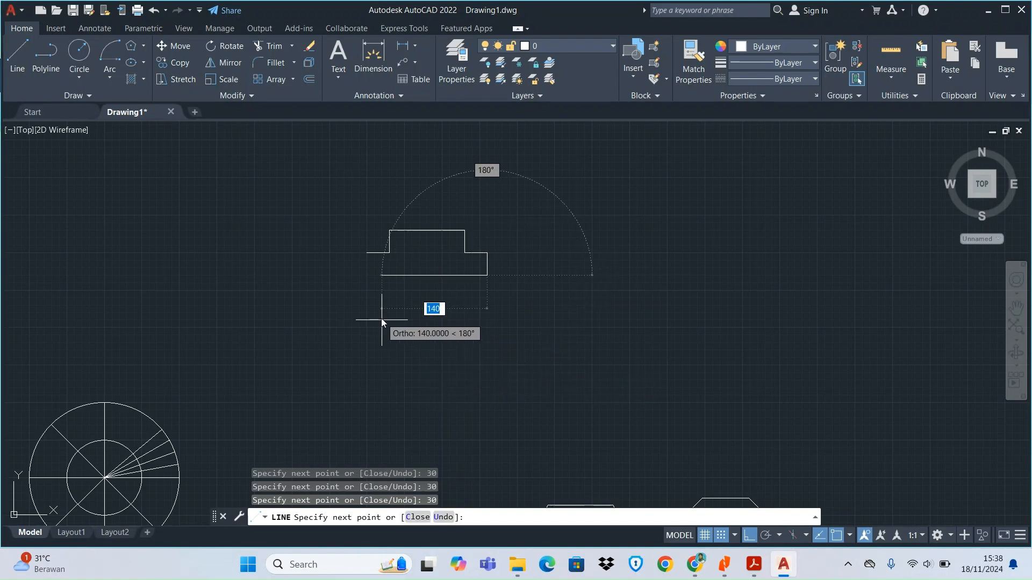
{"action": "type", "text": "30"}
{"action": "key", "text": "Return"}
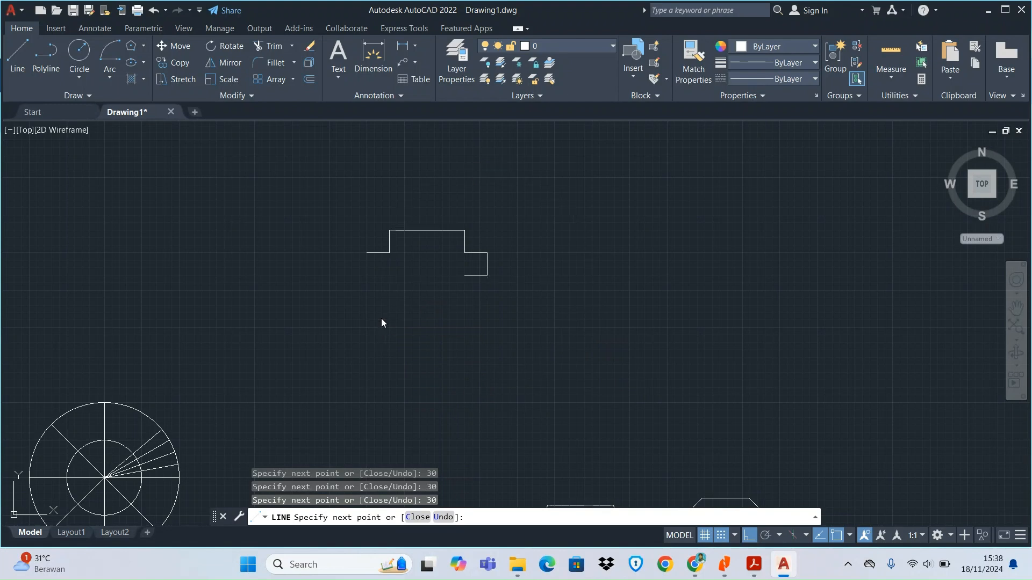
{"action": "type", "text": "30"}
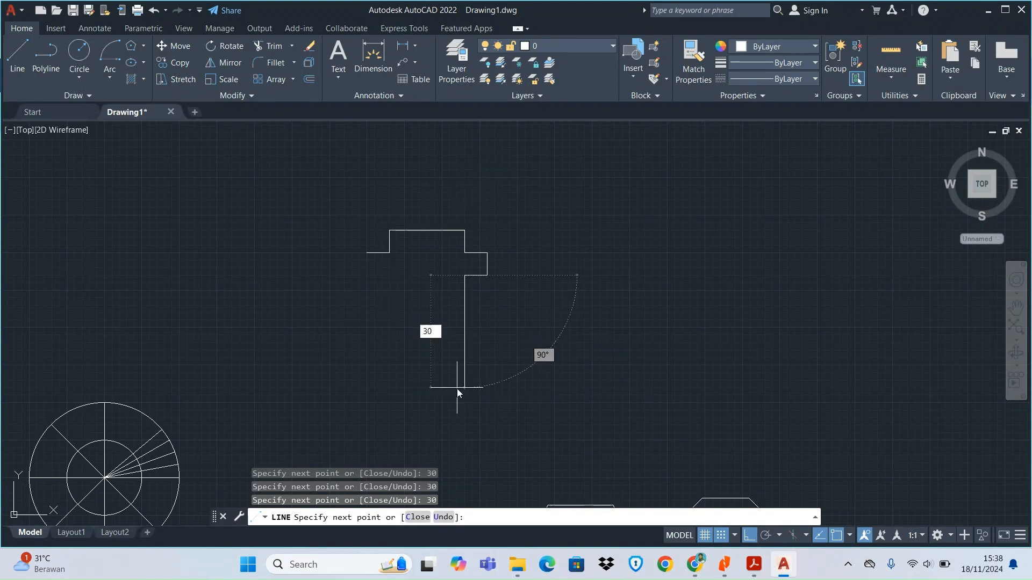
{"action": "key", "text": "Return"}
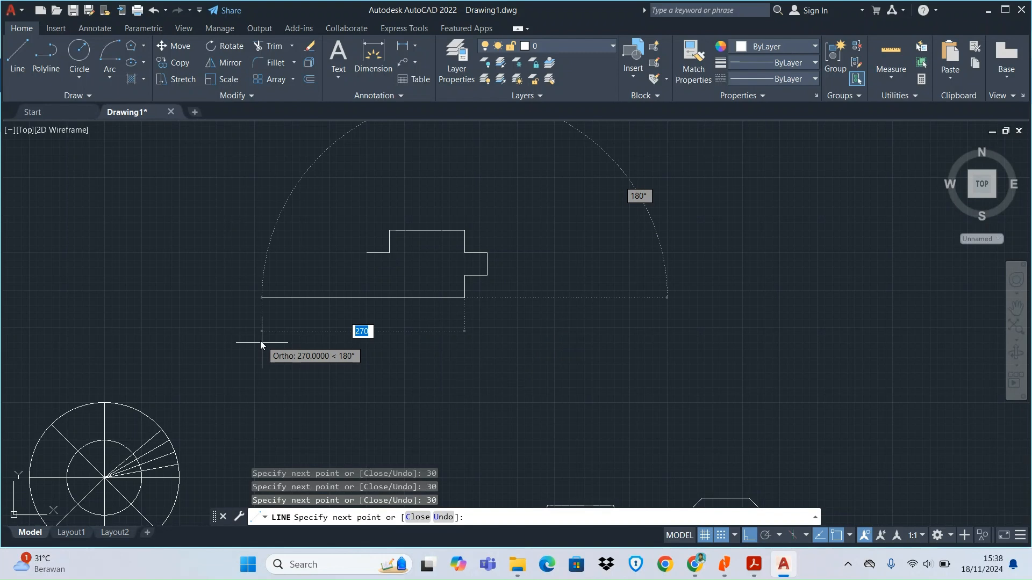
Step: Complete the outline with lines 100 to the left, 30 up and 30 to the left, and close it at the starting point
{"action": "key", "text": "Return"}
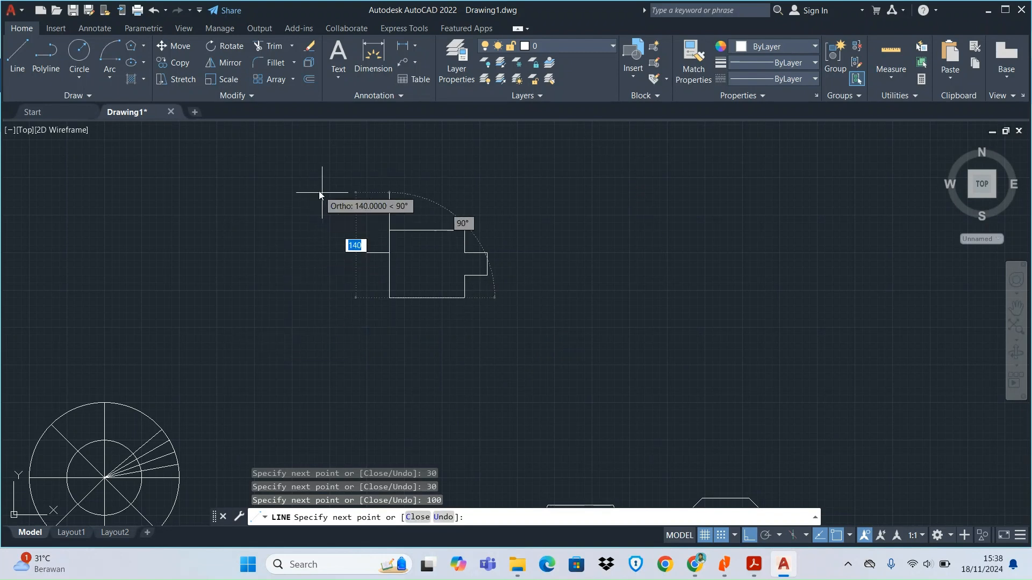
{"action": "type", "text": "30"}
{"action": "key", "text": "Return"}
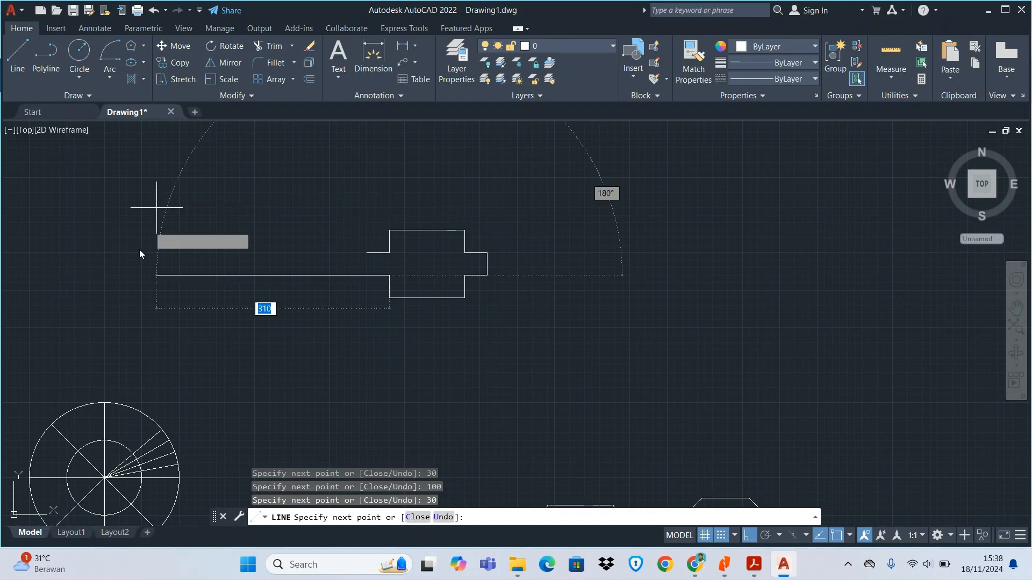
{"action": "type", "text": "30"}
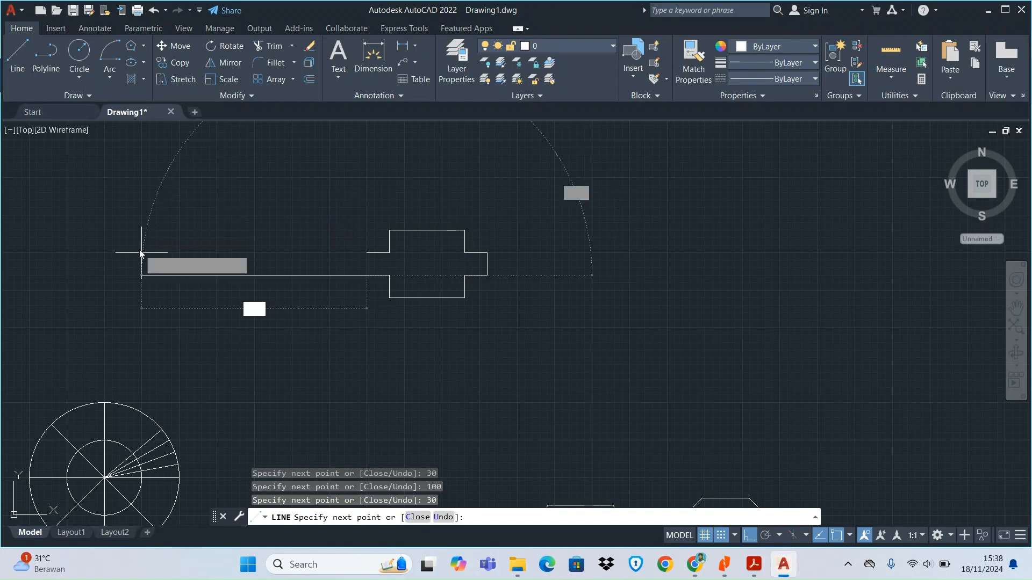
{"action": "key", "text": "Return"}
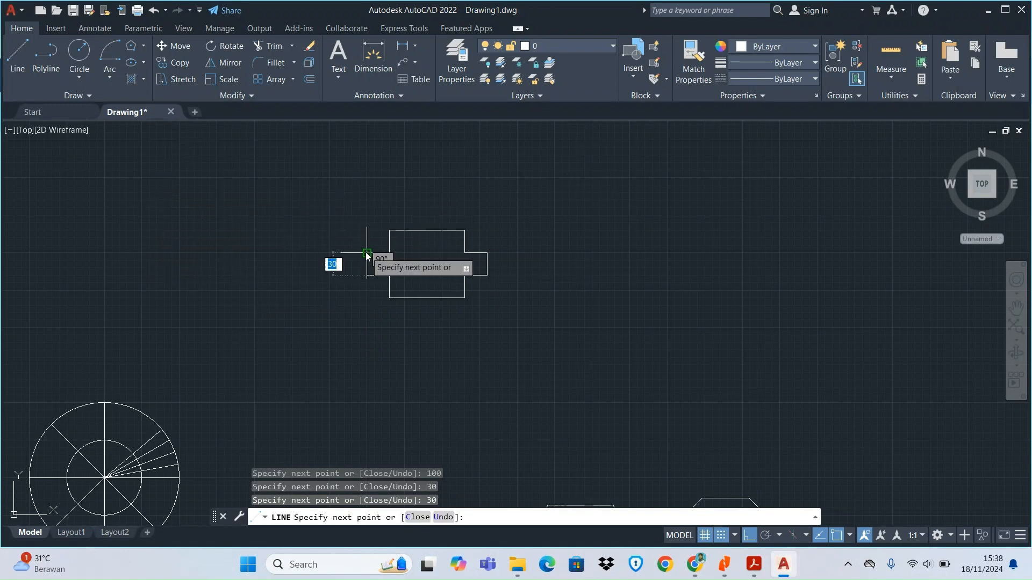
{"action": "left_click", "coordinate": [367, 253]}
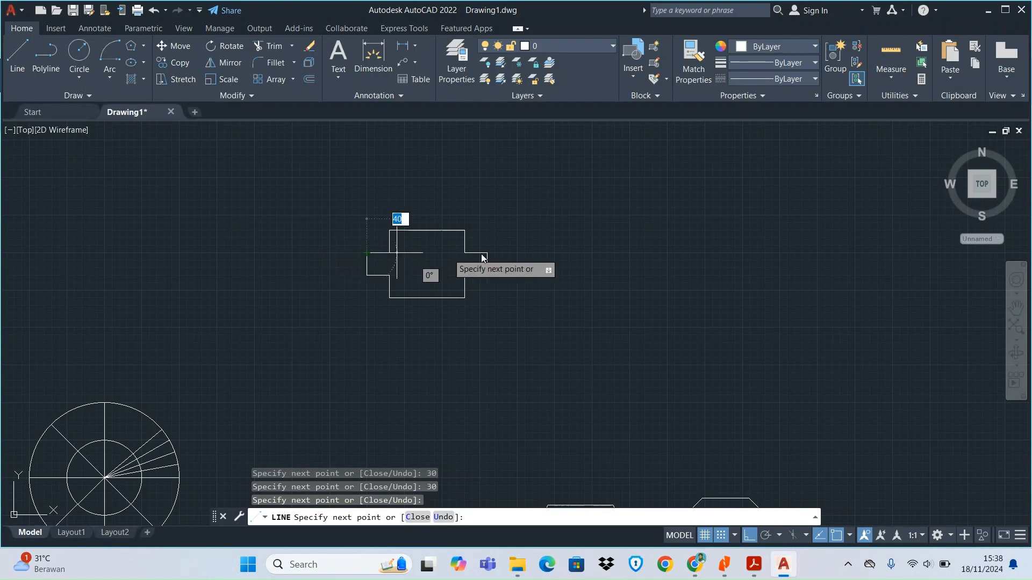
{"action": "key", "text": "Return"}
{"action": "scroll", "coordinate": [499, 269], "scroll_direction": "up", "scroll_amount": 4}
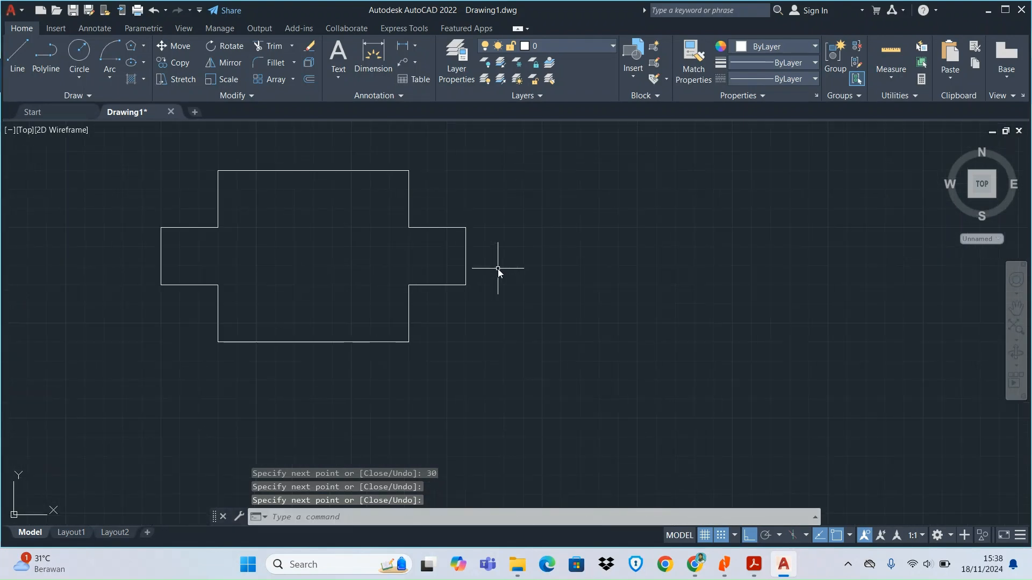
{"action": "scroll", "coordinate": [499, 270], "scroll_direction": "down", "scroll_amount": 2}
{"action": "scroll", "coordinate": [414, 171], "scroll_direction": "up", "scroll_amount": 2}
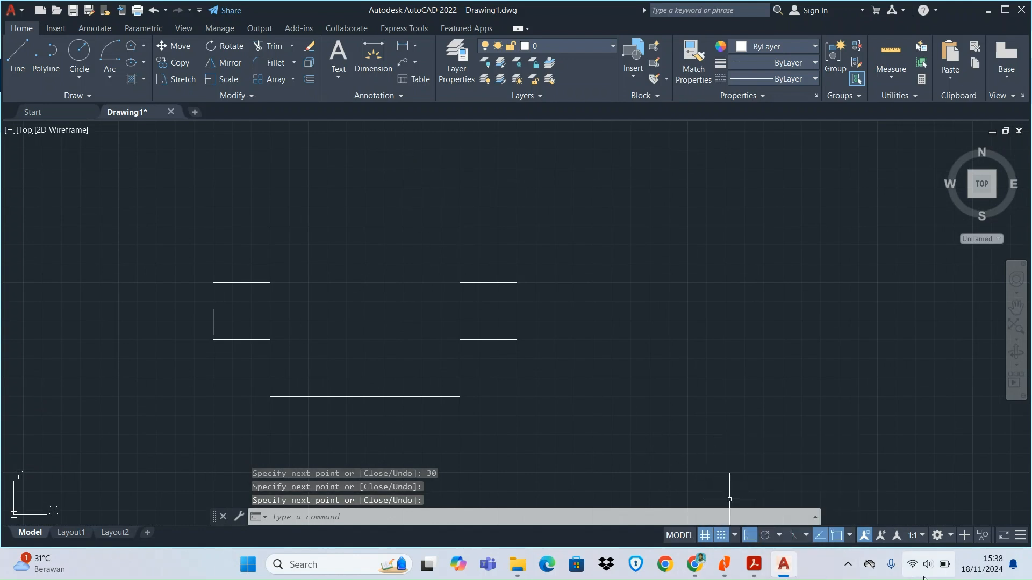
Step: Switch to the practical module in Nitro PDF Pro and examine the dimensioned figure of exercise 2, Kombinasi garis, sudut dan lingkaran
{"action": "left_click", "coordinate": [724, 564]}
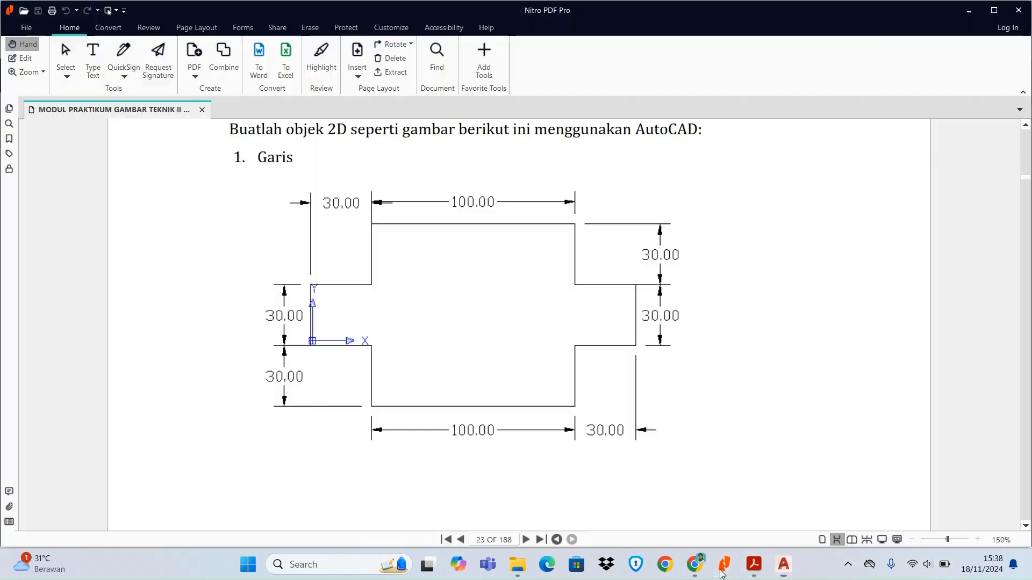
{"action": "scroll", "coordinate": [448, 383], "scroll_direction": "down", "scroll_amount": 12}
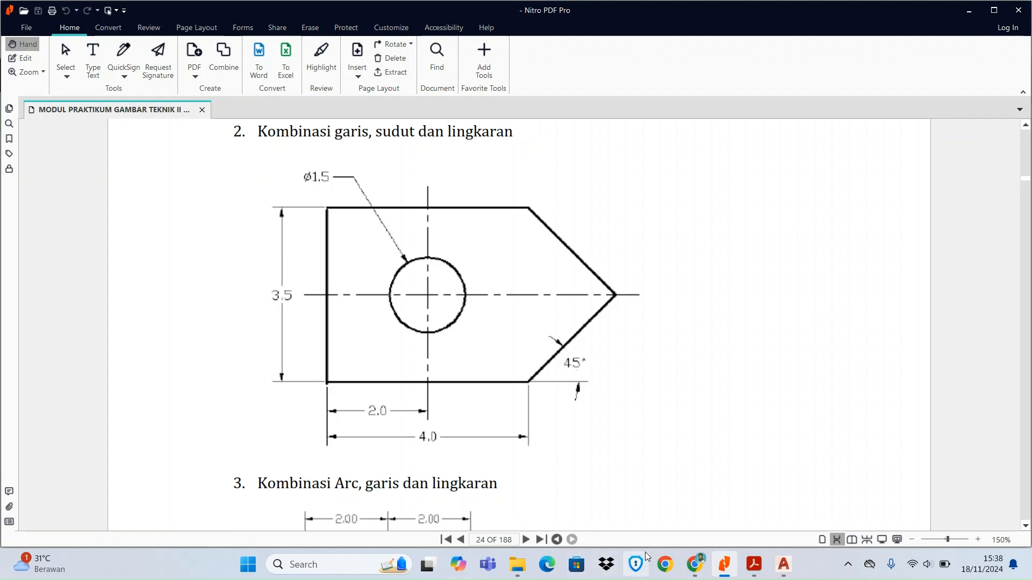
{"action": "mouse_move", "coordinate": [699, 568]}
{"action": "left_click", "coordinate": [622, 506]}
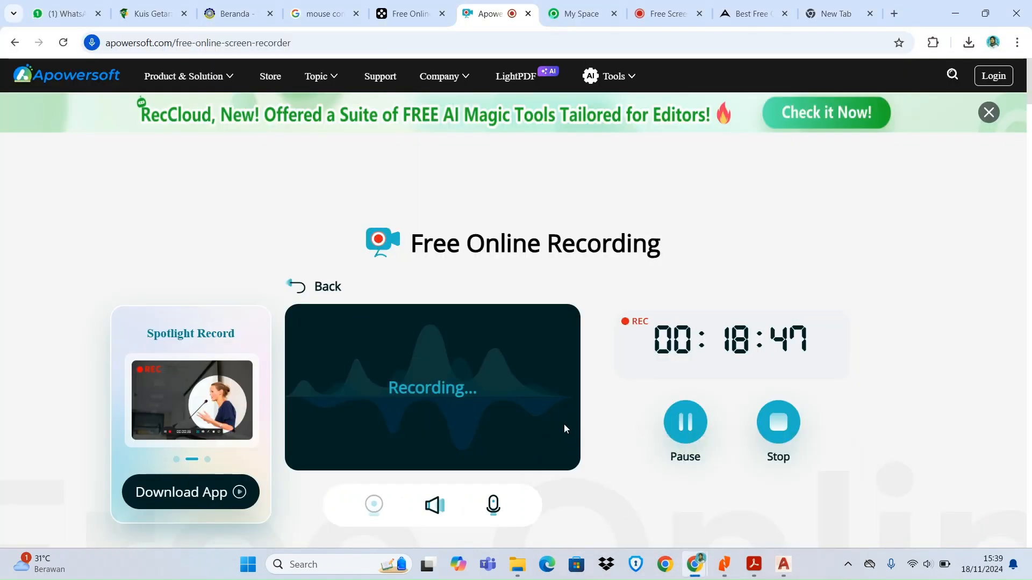
{"action": "left_click", "coordinate": [785, 569]}
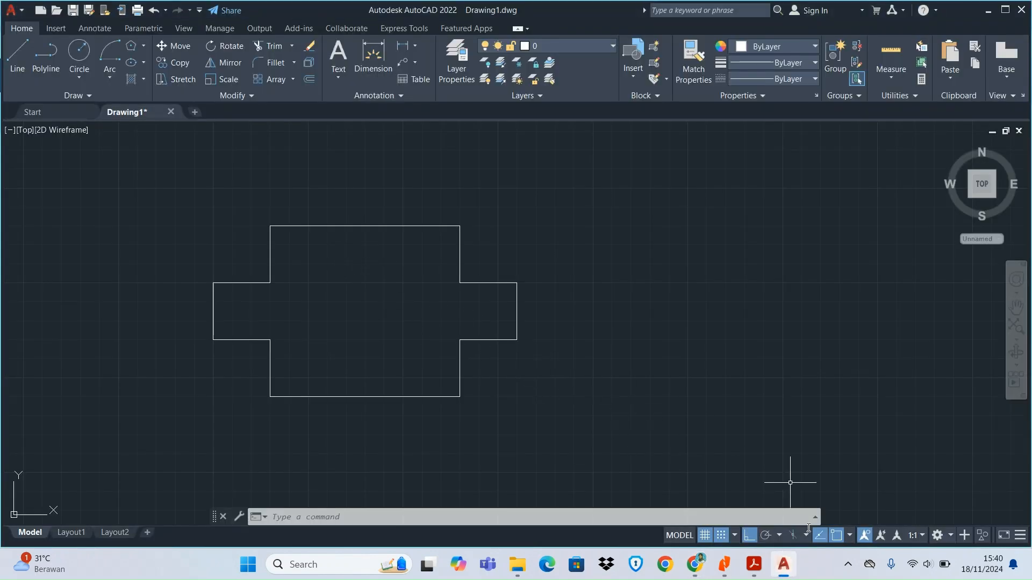
{"action": "left_click", "coordinate": [725, 565]}
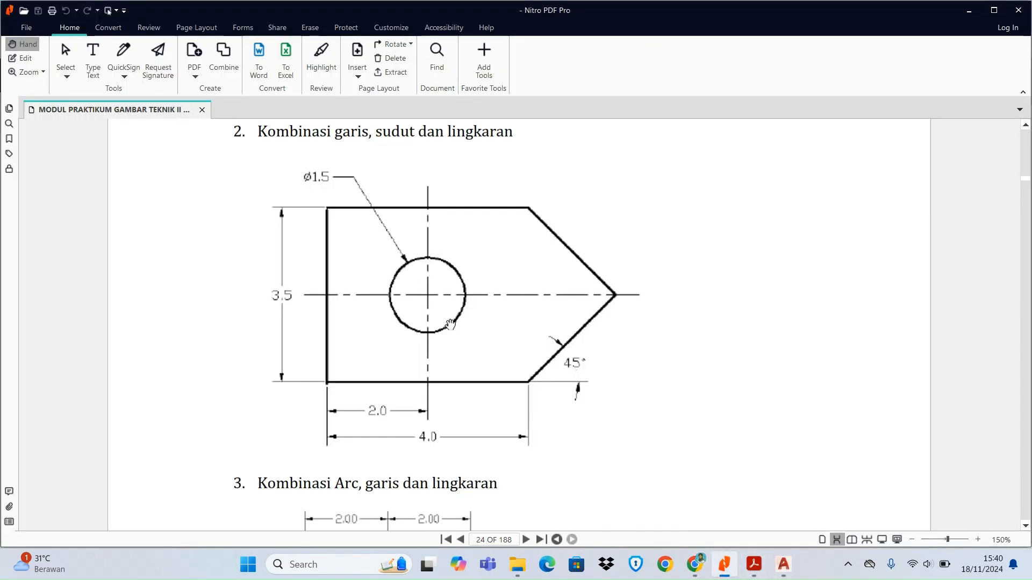
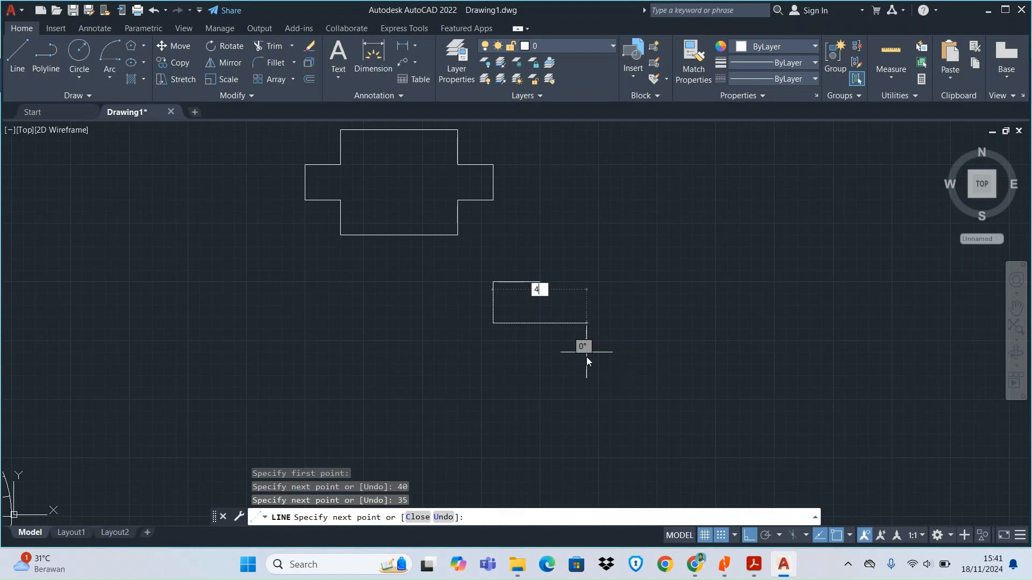
Step: Finish the 40-long bottom edge of the exercise 2 outline and, with Ortho and Snap off, add a 35-long line at 45° from its end
{"action": "key", "text": "Return"}
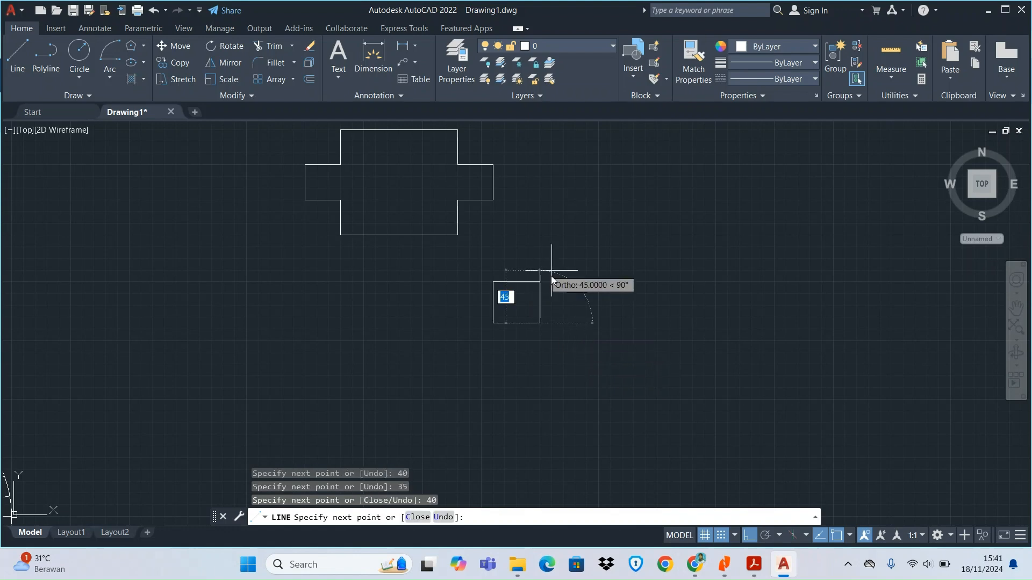
{"action": "scroll", "coordinate": [557, 300], "scroll_direction": "up", "scroll_amount": 6}
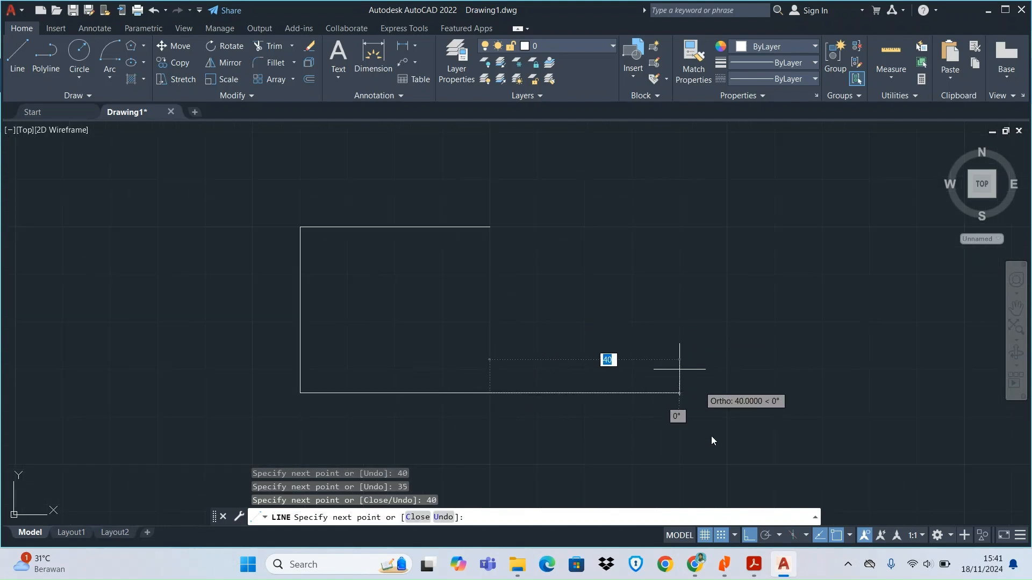
{"action": "left_click", "coordinate": [749, 535]}
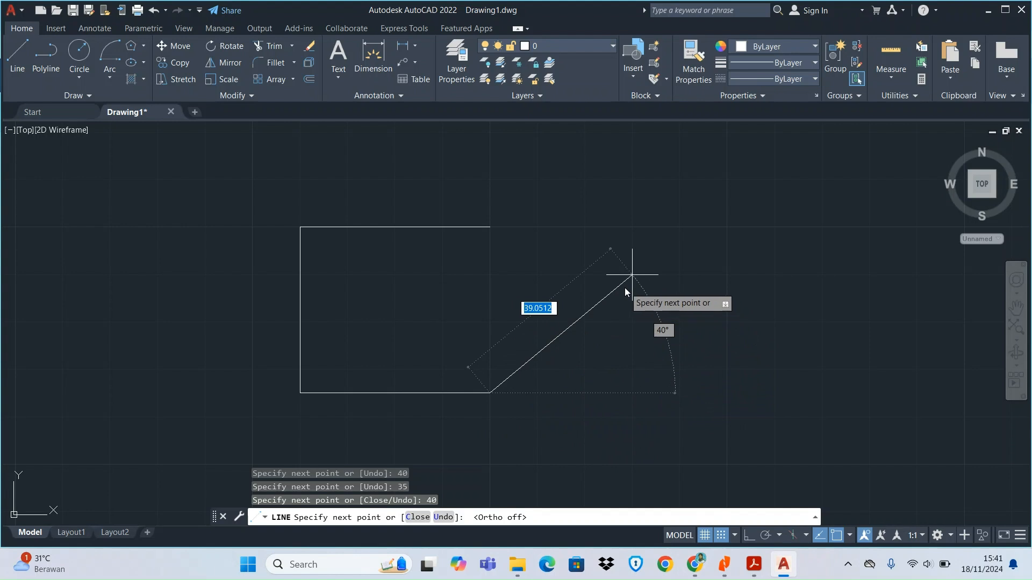
{"action": "left_click", "coordinate": [720, 535]}
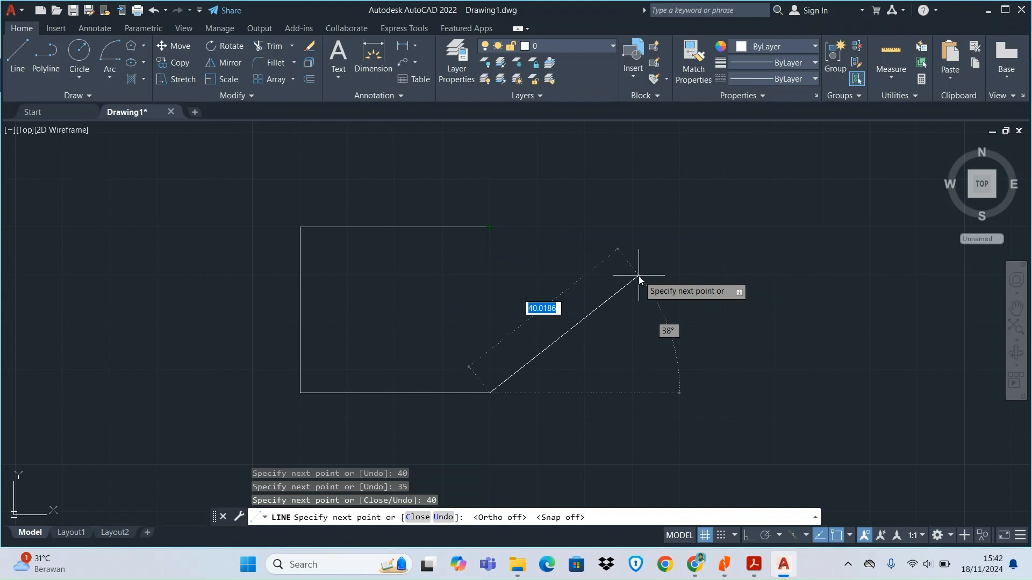
{"action": "type", "text": "35"}
{"action": "key", "text": "Tab"}
{"action": "type", "text": "45"}
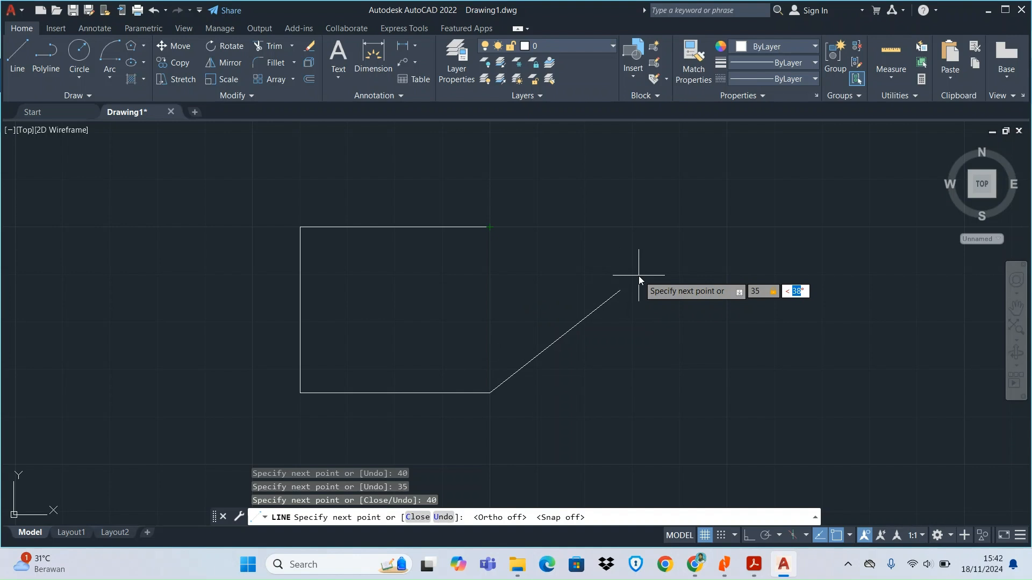
{"action": "key", "text": "Return"}
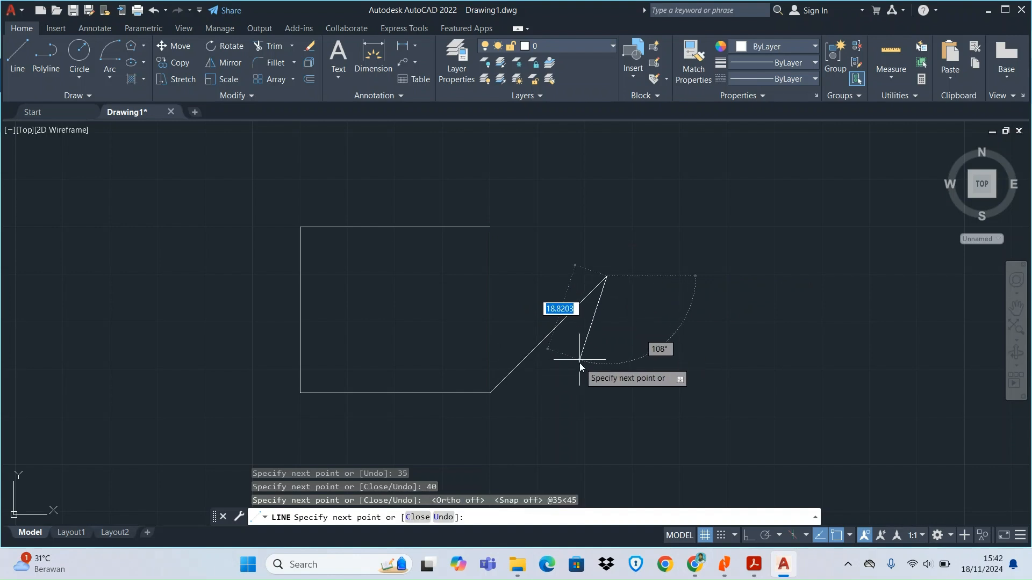
{"action": "key", "text": "Return"}
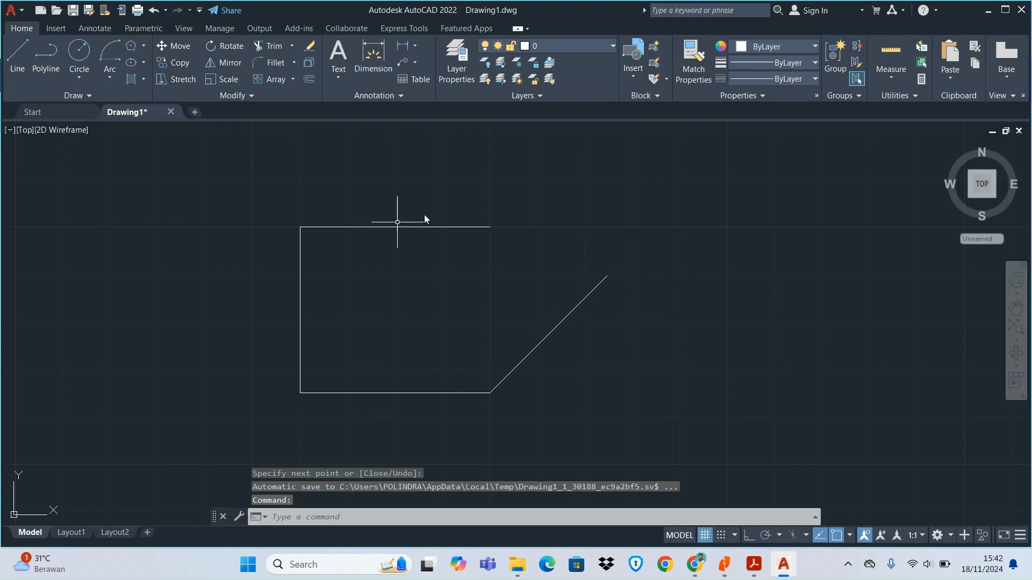
Step: Draw a 35-long line at 315° from the open end of the outline's top edge, crossing the 45° line
{"action": "left_click", "coordinate": [17, 54]}
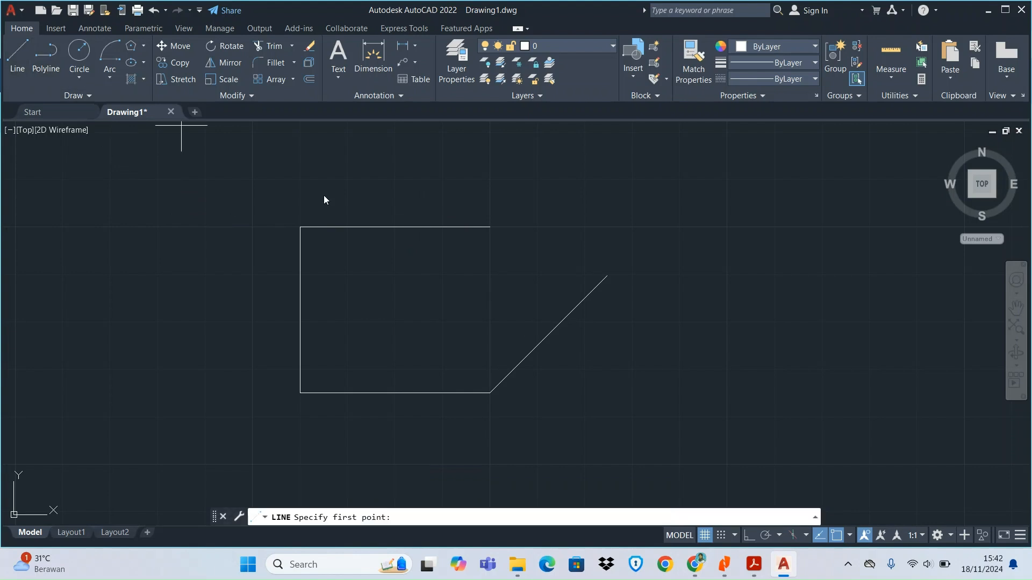
{"action": "left_click", "coordinate": [490, 228]}
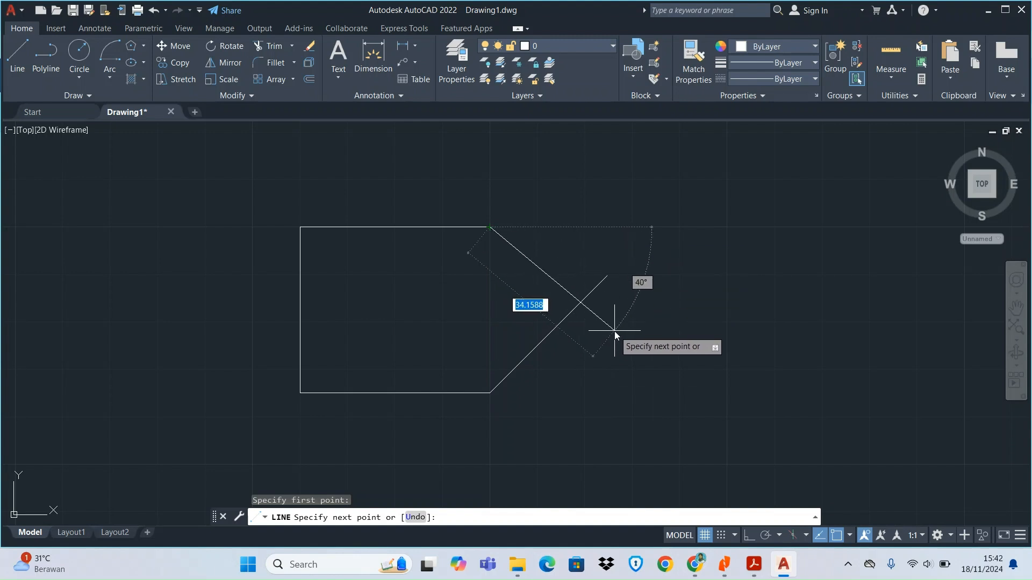
{"action": "type", "text": "35"}
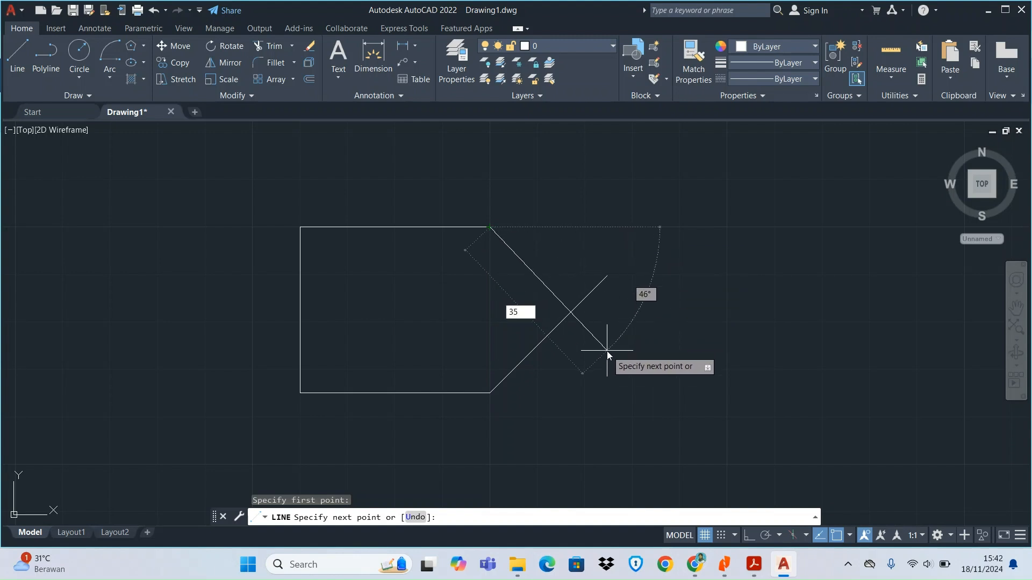
{"action": "key", "text": "Tab"}
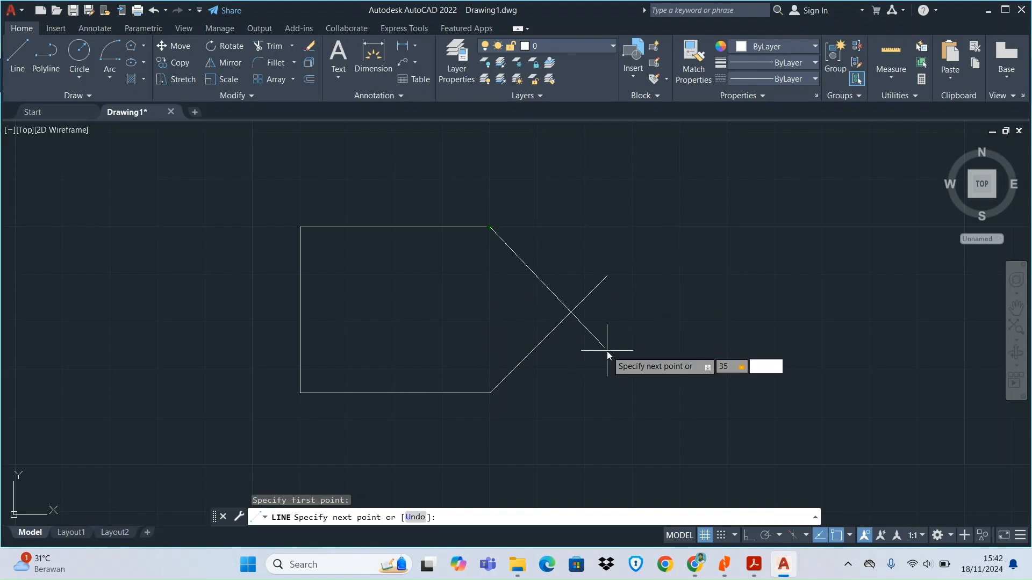
{"action": "type", "text": "315"}
{"action": "key", "text": "Return"}
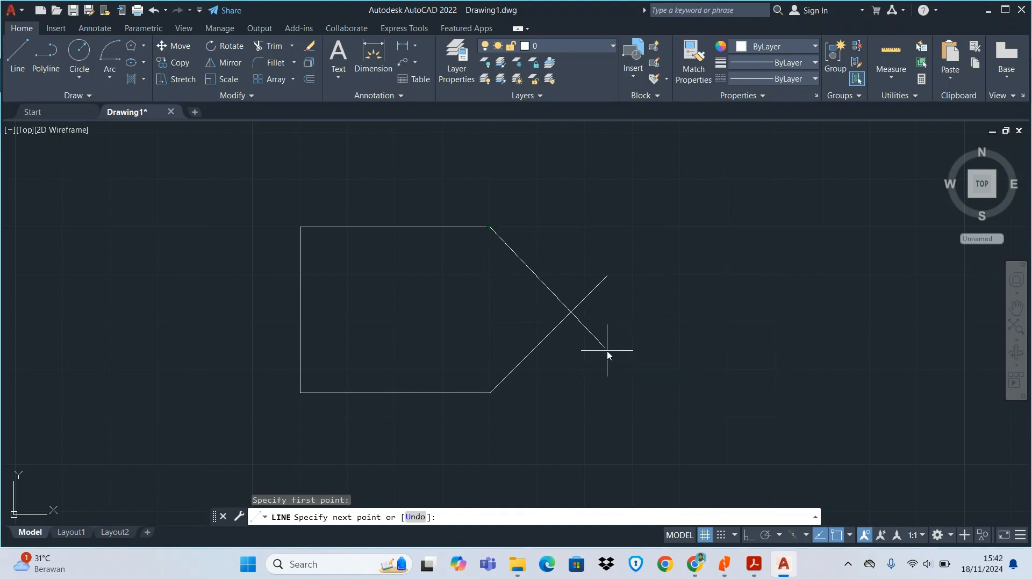
{"action": "key", "text": "Return"}
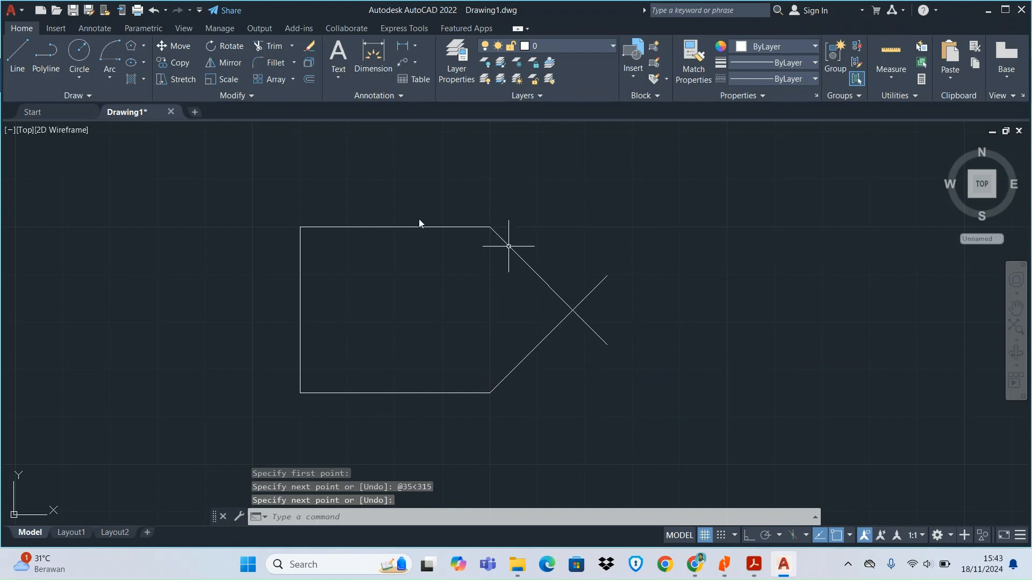
Step: Draw a line from the diagonals' intersection to the top edge's end and delete the overlong 315° line
{"action": "left_click", "coordinate": [16, 56]}
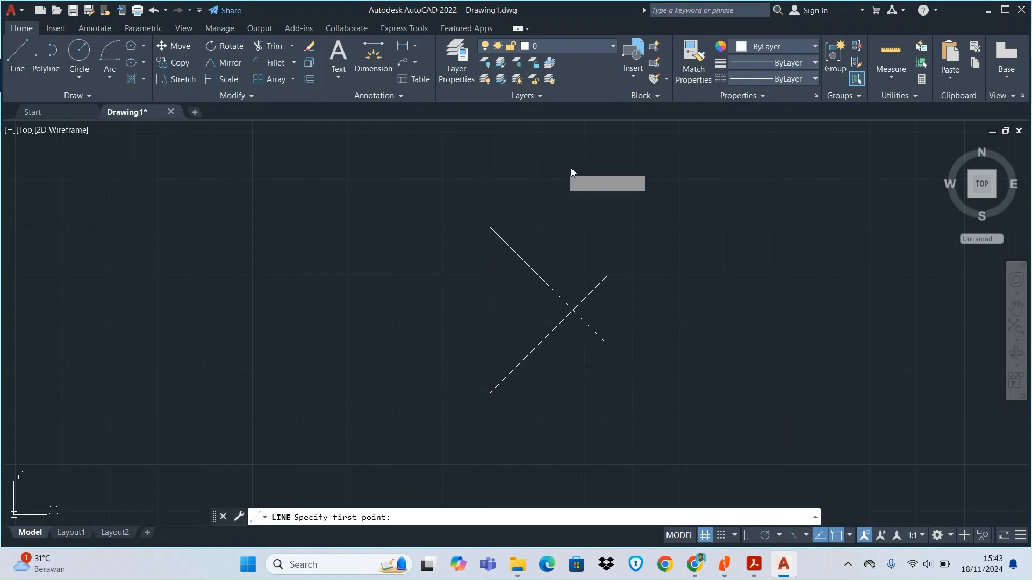
{"action": "scroll", "coordinate": [574, 318], "scroll_direction": "up", "scroll_amount": 2}
{"action": "scroll", "coordinate": [574, 318], "scroll_direction": "up", "scroll_amount": 3}
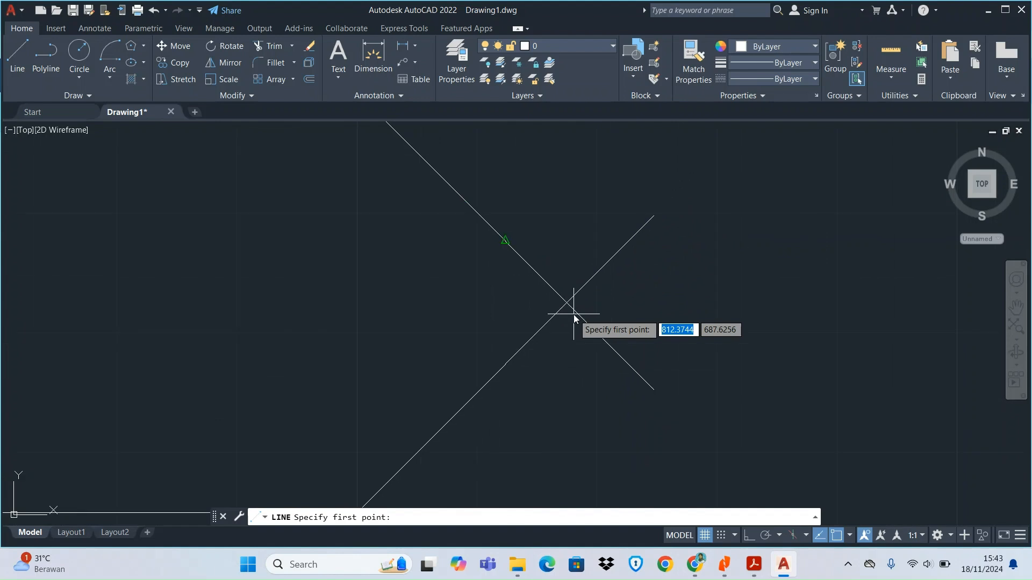
{"action": "scroll", "coordinate": [573, 317], "scroll_direction": "down", "scroll_amount": 5}
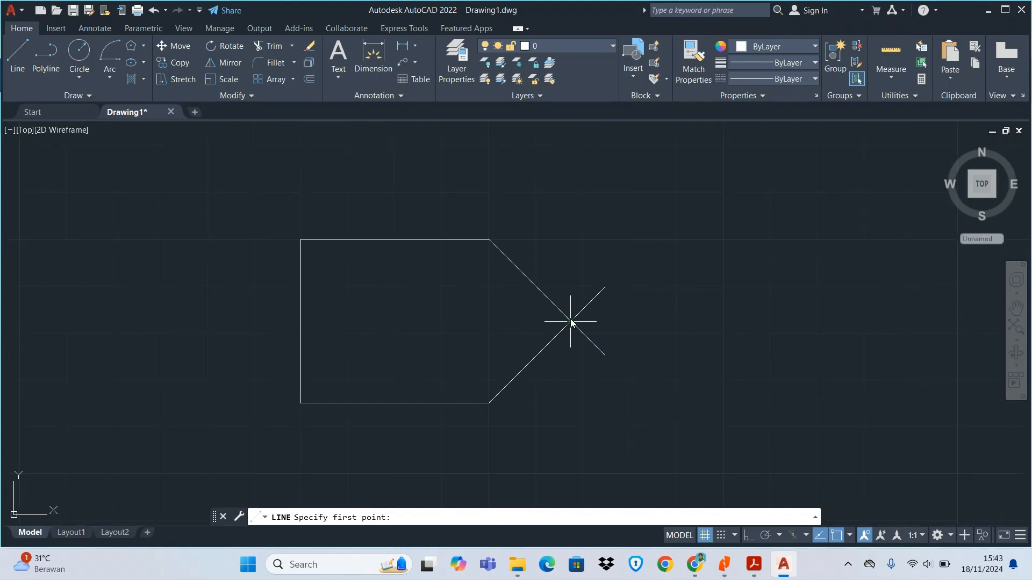
{"action": "left_click", "coordinate": [570, 322]}
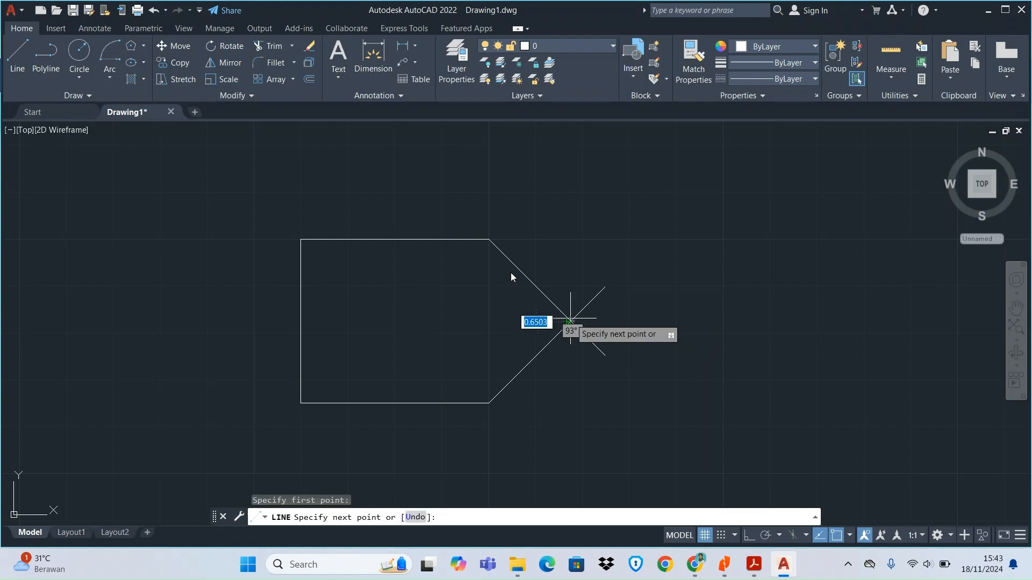
{"action": "left_click", "coordinate": [487, 240]}
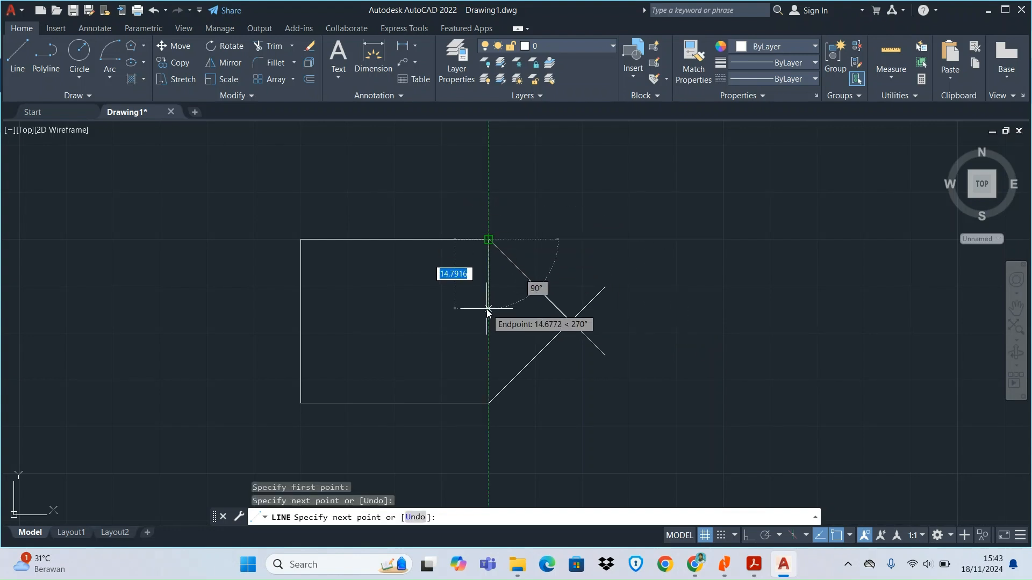
{"action": "key", "text": "Return"}
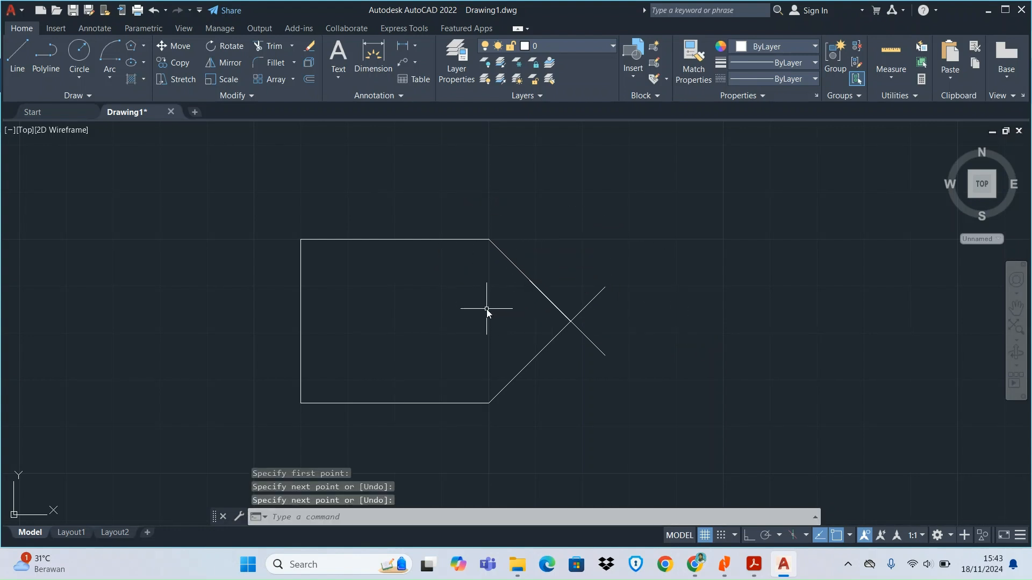
{"action": "left_click", "coordinate": [593, 344]}
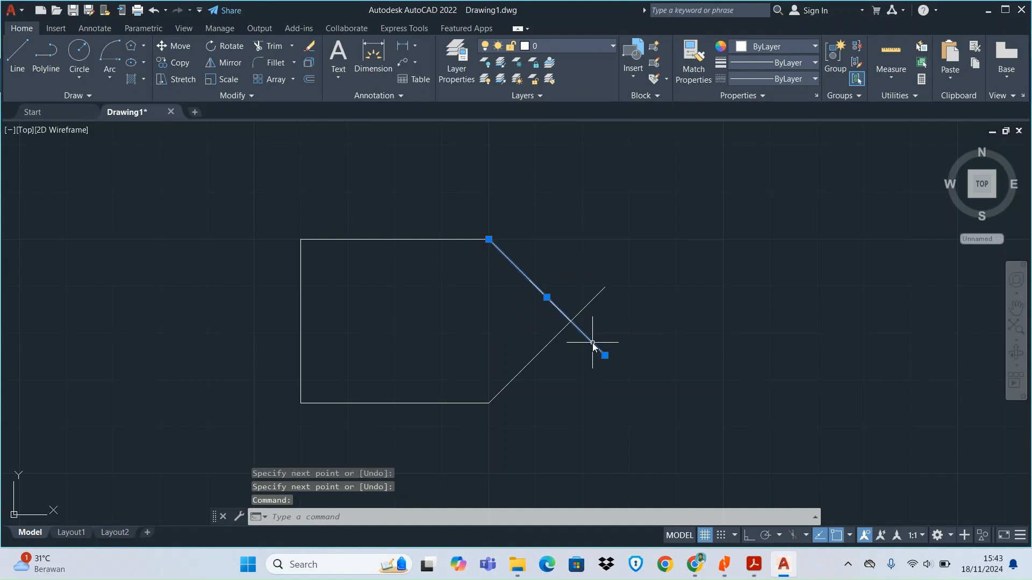
{"action": "key", "text": "Delete"}
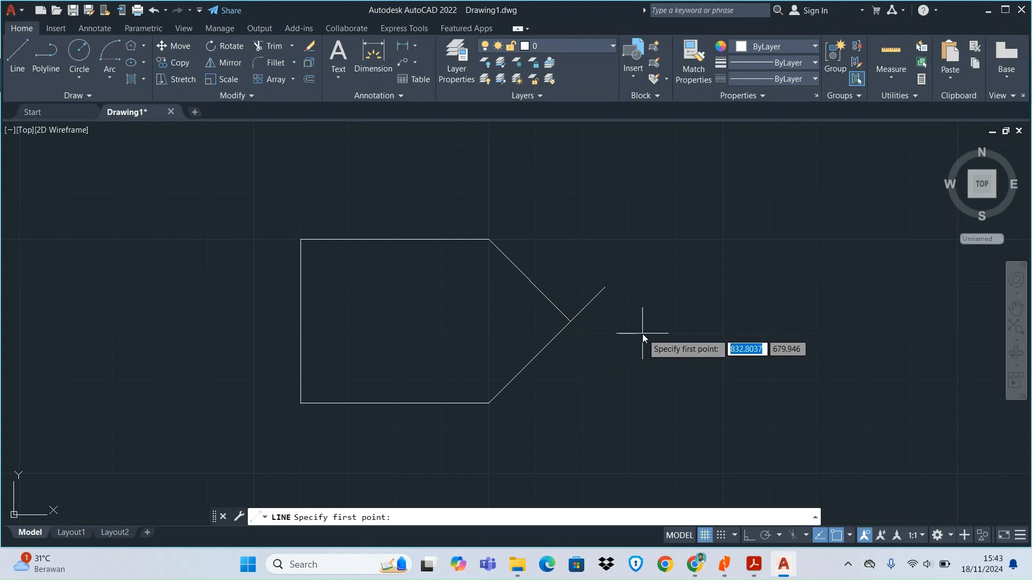
Step: Draw a line from the outline's tip to the bottom edge's end and delete the overlong 45° line
{"action": "left_click", "coordinate": [572, 324]}
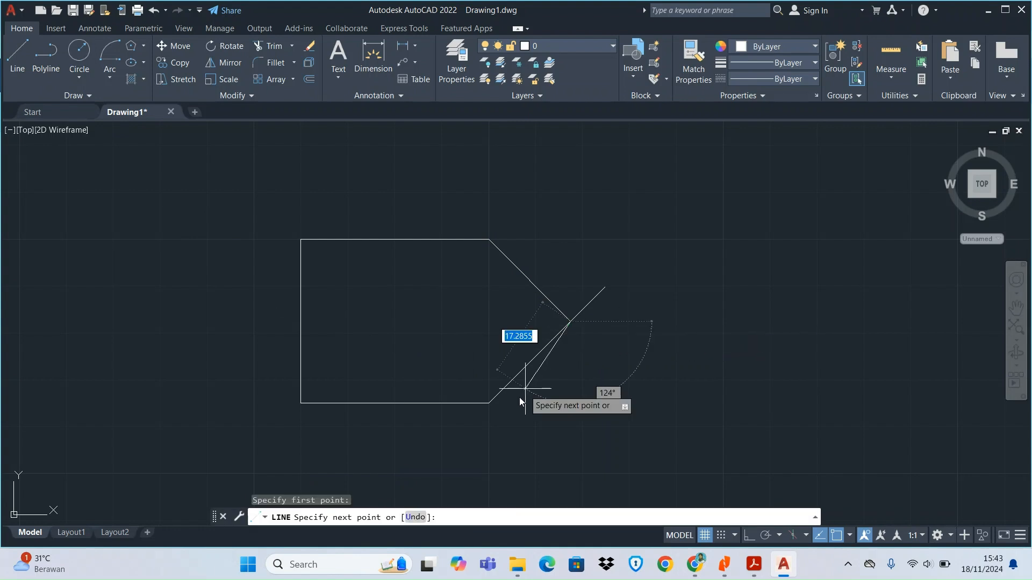
{"action": "left_click", "coordinate": [490, 403]}
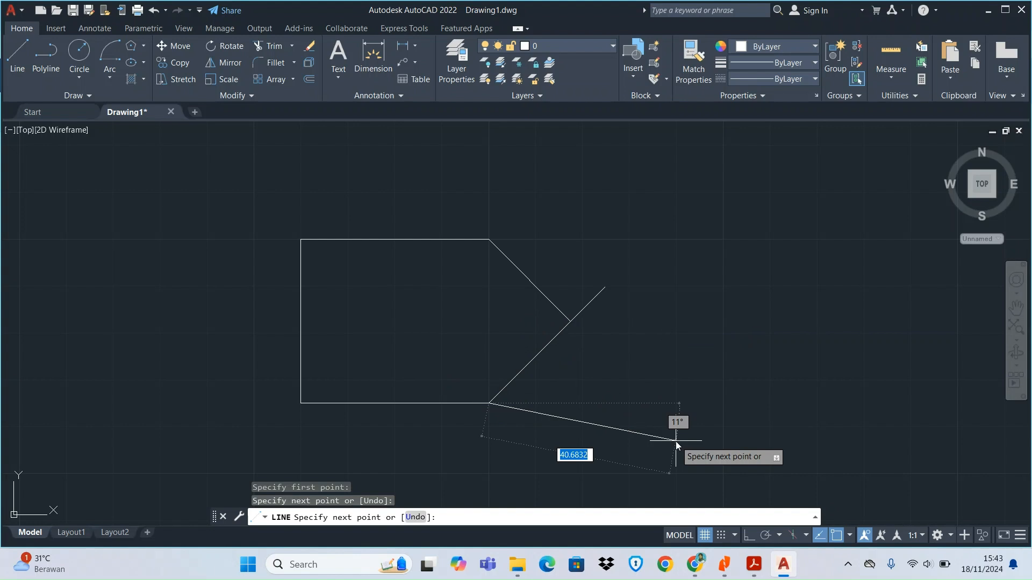
{"action": "key", "text": "Return"}
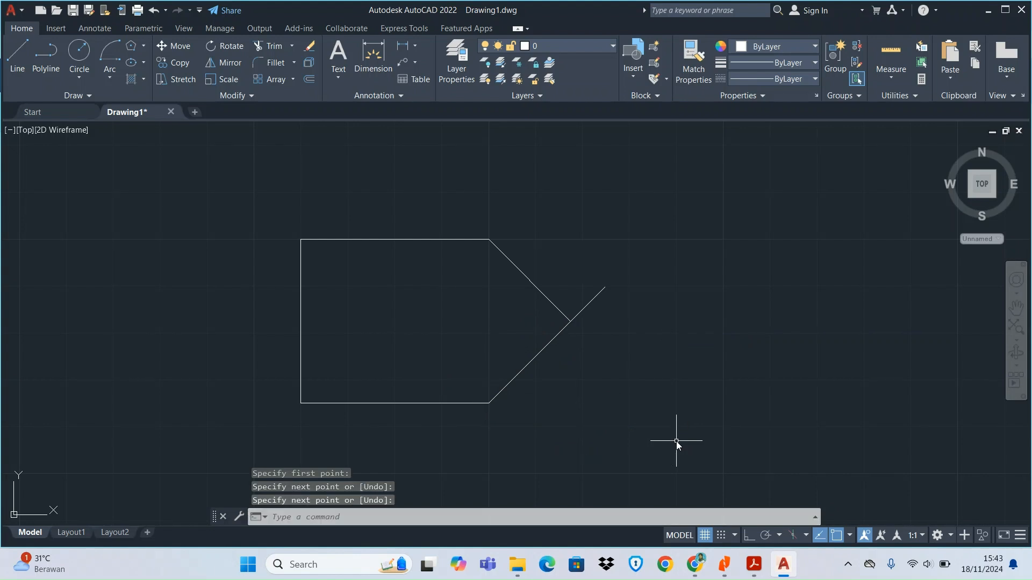
{"action": "left_click", "coordinate": [590, 302]}
{"action": "key", "text": "Delete"}
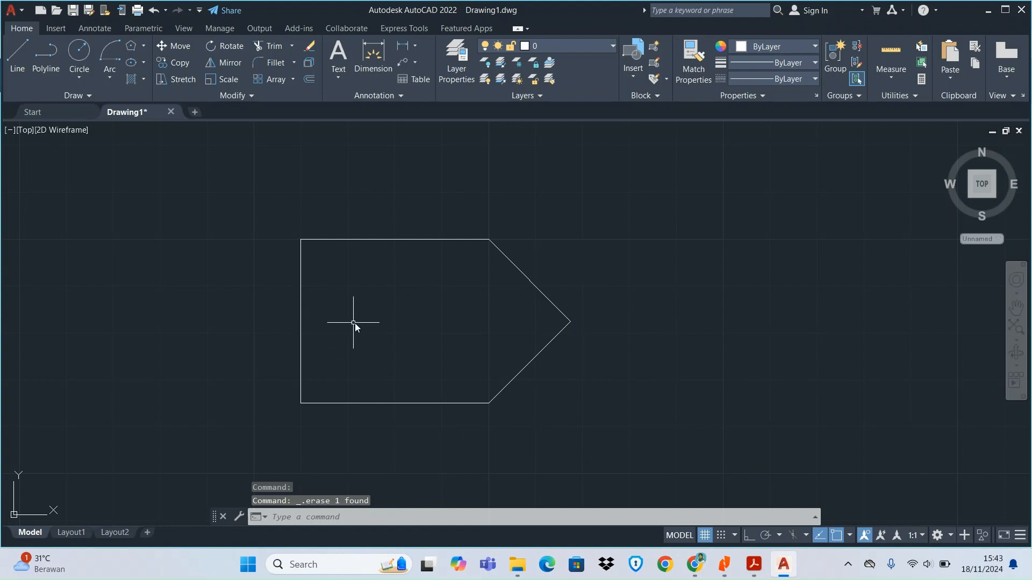
Step: Draw a 20-long horizontal helper line into the outline from the midpoint of its left edge
{"action": "left_click", "coordinate": [23, 66]}
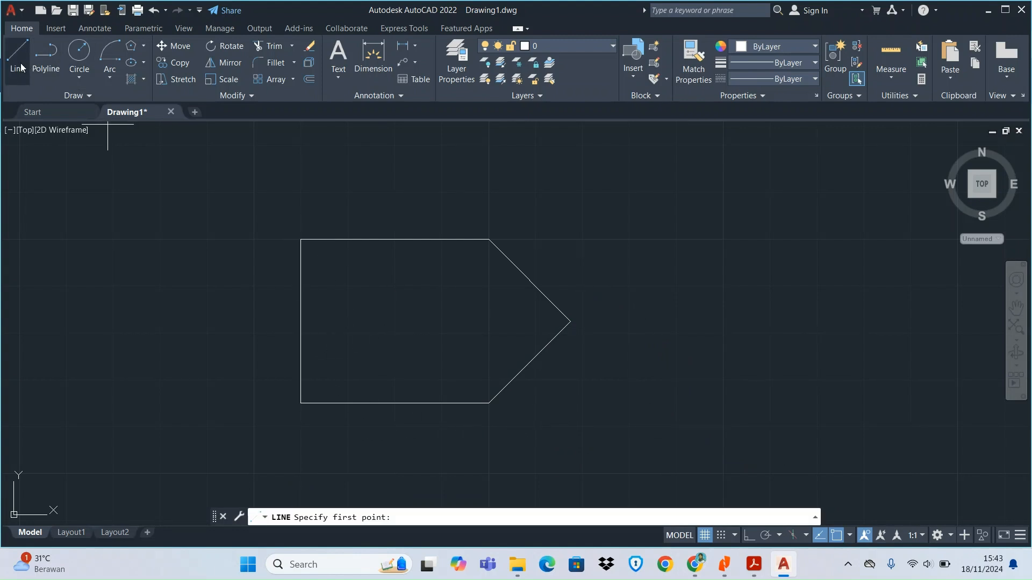
{"action": "left_click", "coordinate": [301, 321]}
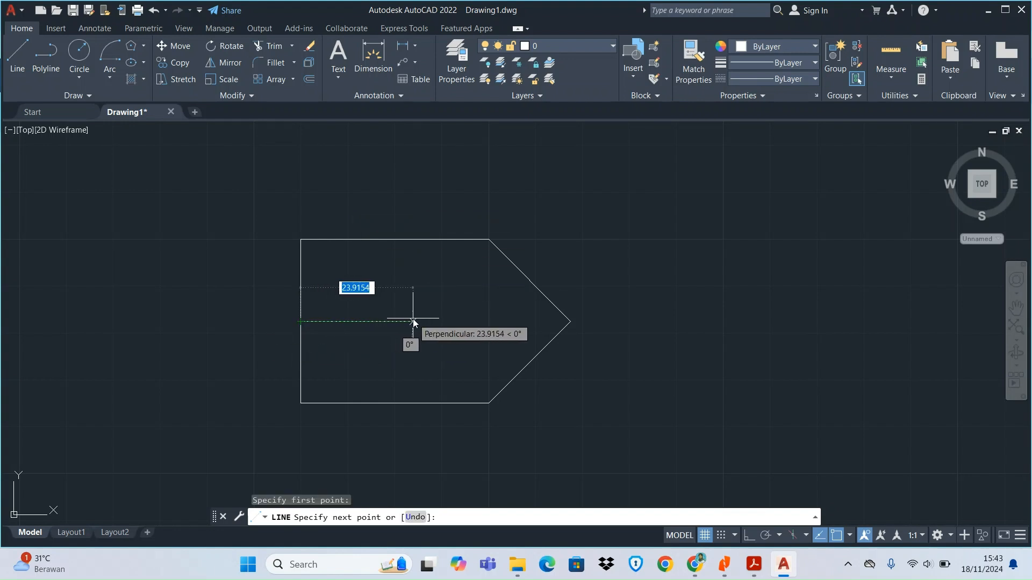
{"action": "type", "text": "20"}
{"action": "key", "text": "Return"}
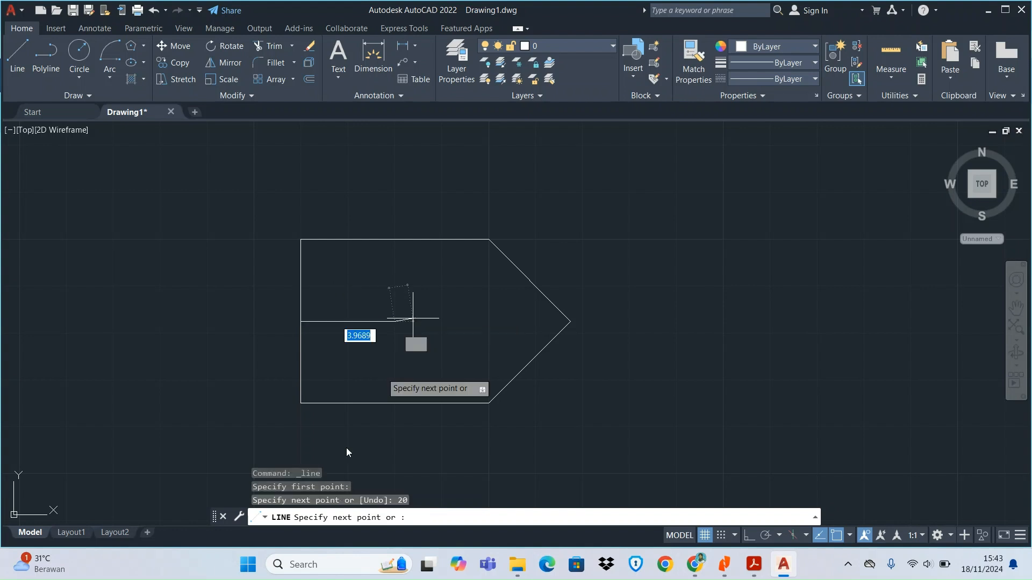
{"action": "key", "text": "Return"}
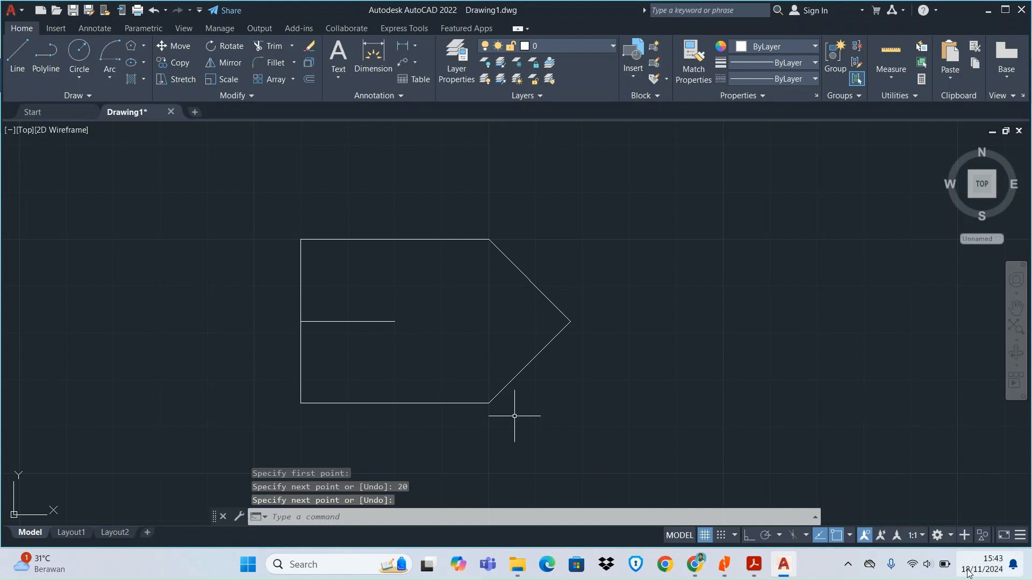
Step: Check the circle in the Nitro PDF Pro figure, draw it in AutoCAD with diameter 15 at the helper line's inner end, and delete the helper line
{"action": "left_click", "coordinate": [725, 565]}
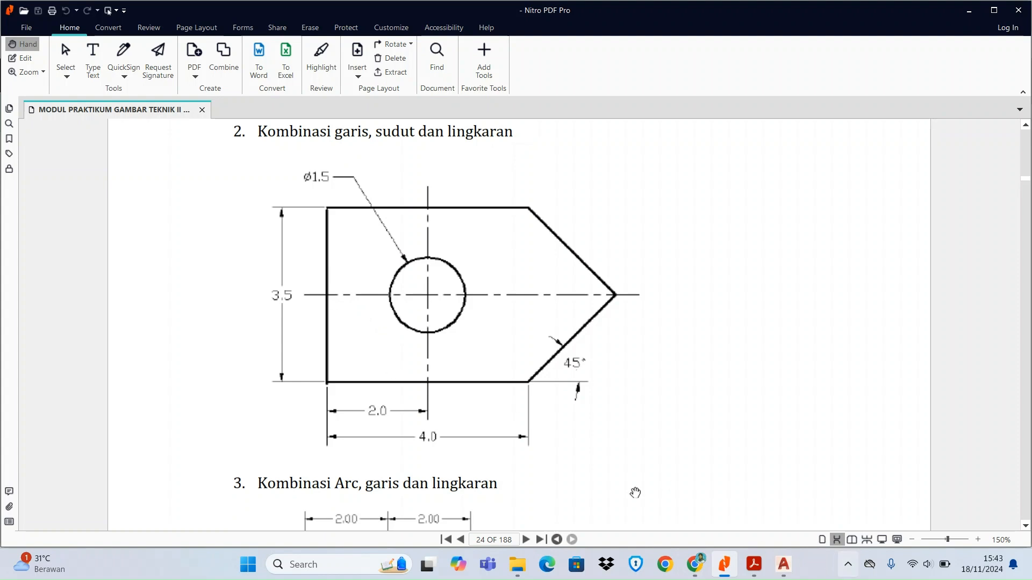
{"action": "left_click", "coordinate": [785, 566]}
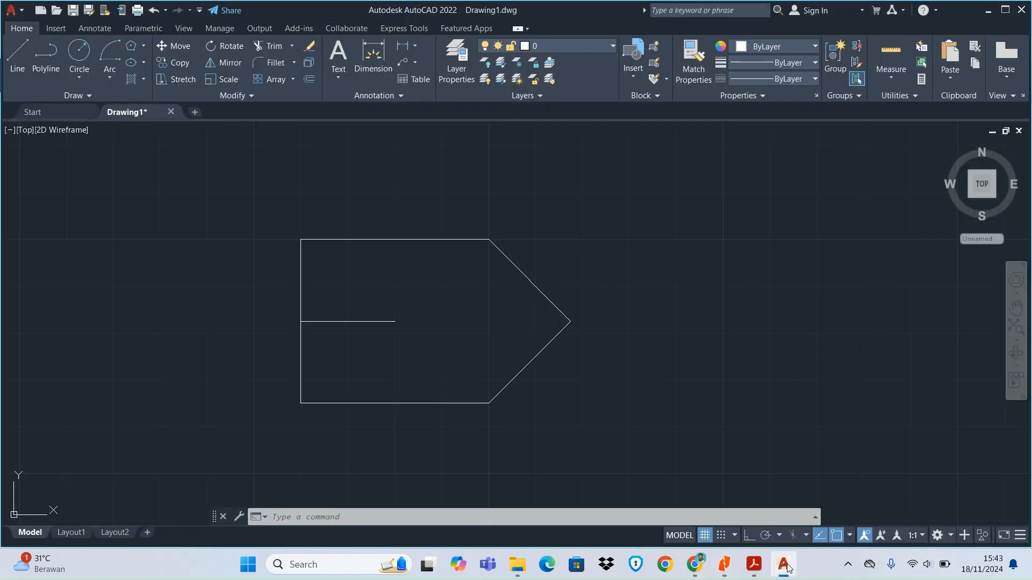
{"action": "left_click", "coordinate": [80, 77]}
{"action": "left_click", "coordinate": [95, 130]}
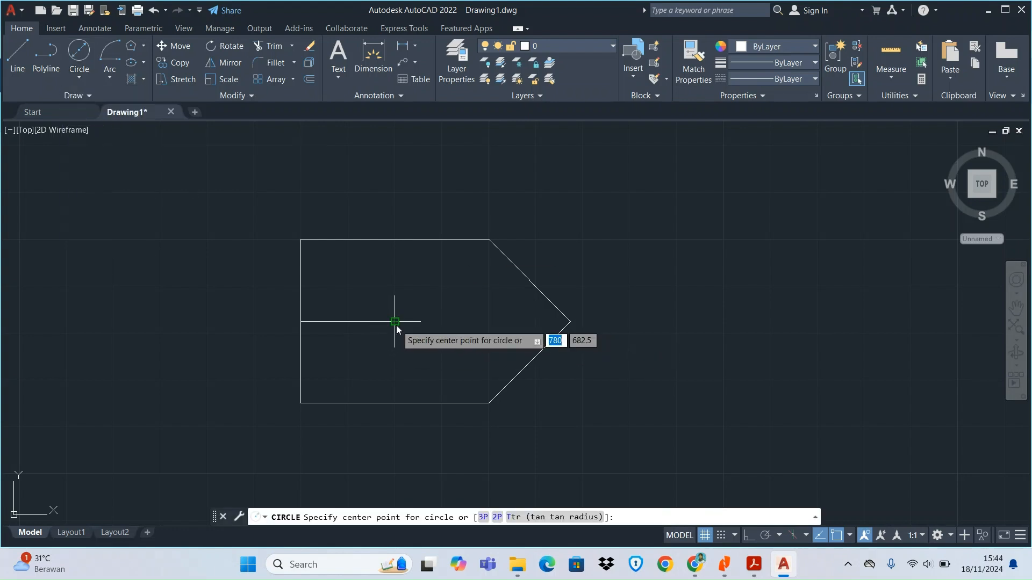
{"action": "left_click", "coordinate": [396, 325]}
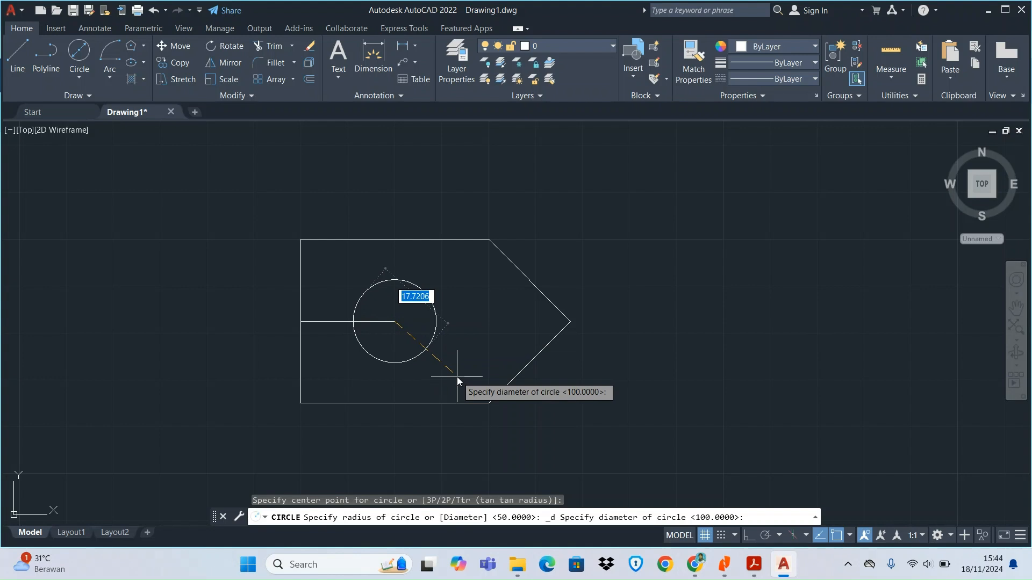
{"action": "type", "text": "15"}
{"action": "key", "text": "Return"}
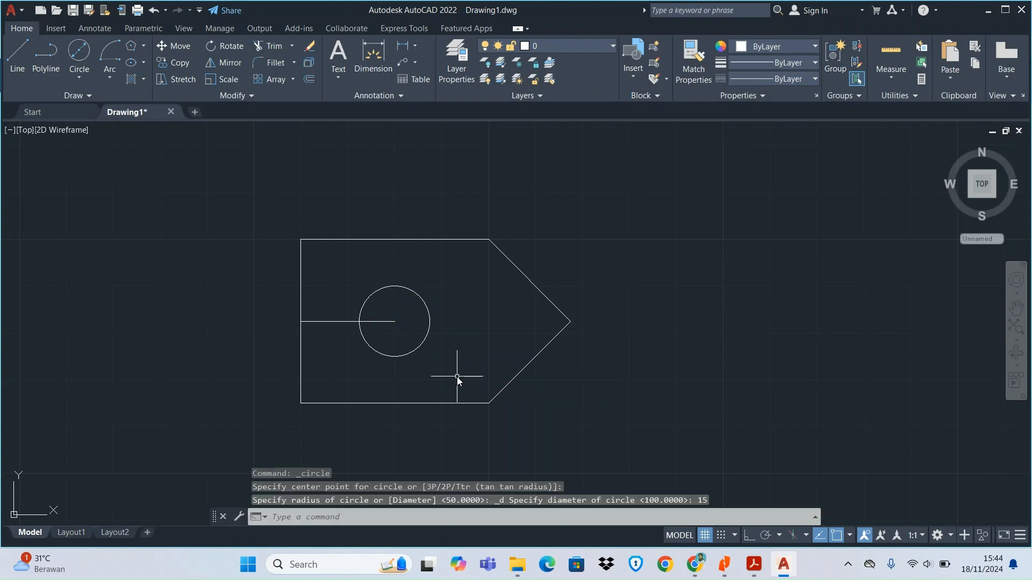
{"action": "left_click", "coordinate": [323, 322]}
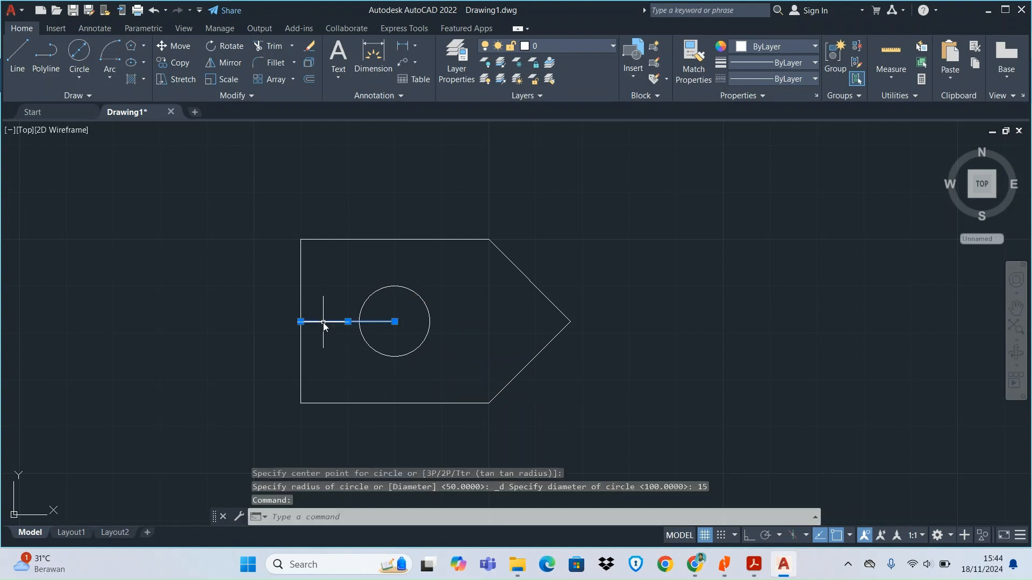
{"action": "key", "text": "Delete"}
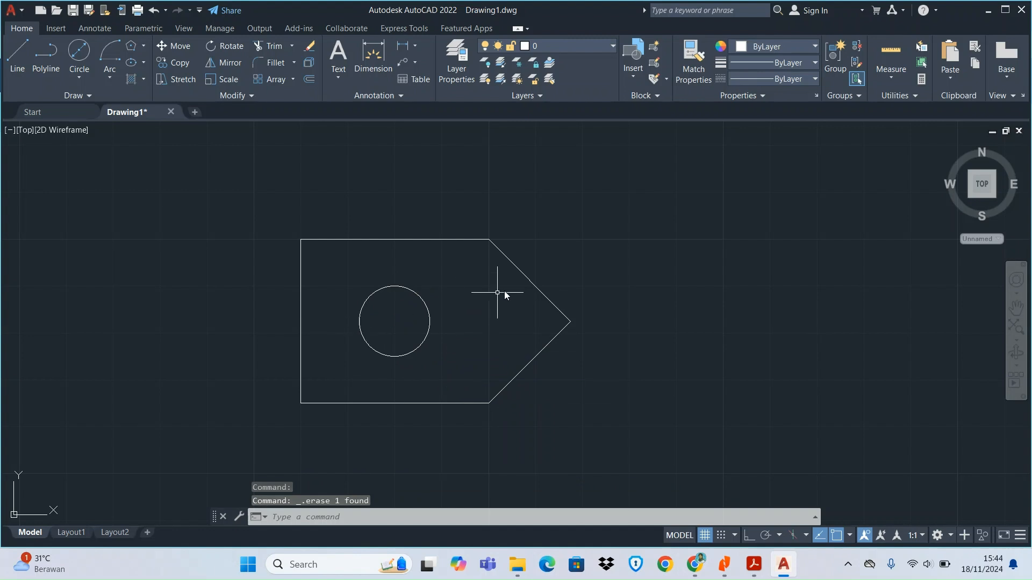
Step: Switch to the practical module in Nitro PDF Pro and examine the dimensioned figure of exercise 3, Kombinasi Arc, garis dan lingkaran
{"action": "scroll", "coordinate": [505, 350], "scroll_direction": "down", "scroll_amount": 6}
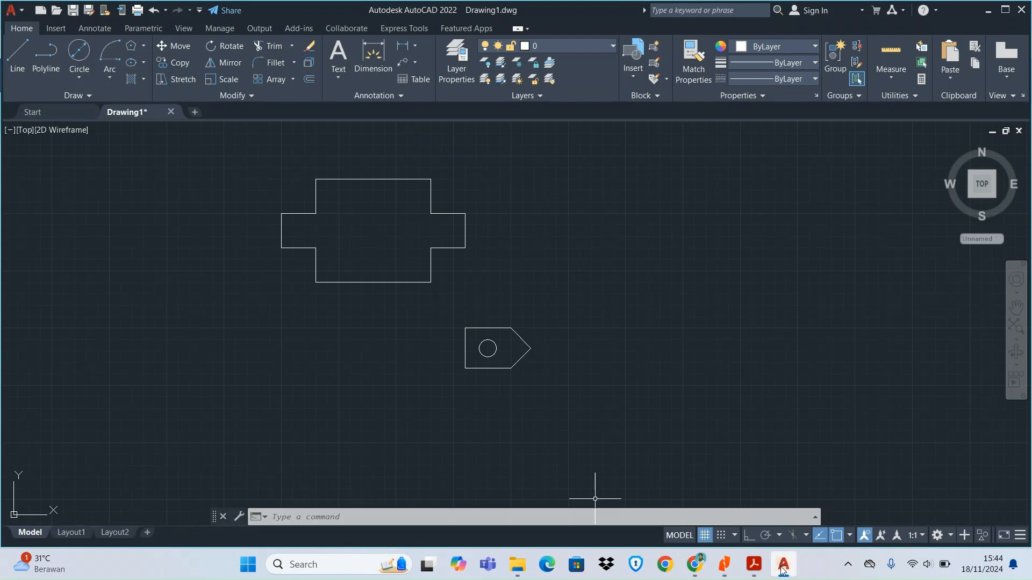
{"action": "left_click", "coordinate": [723, 564]}
{"action": "scroll", "coordinate": [397, 414], "scroll_direction": "down", "scroll_amount": 2}
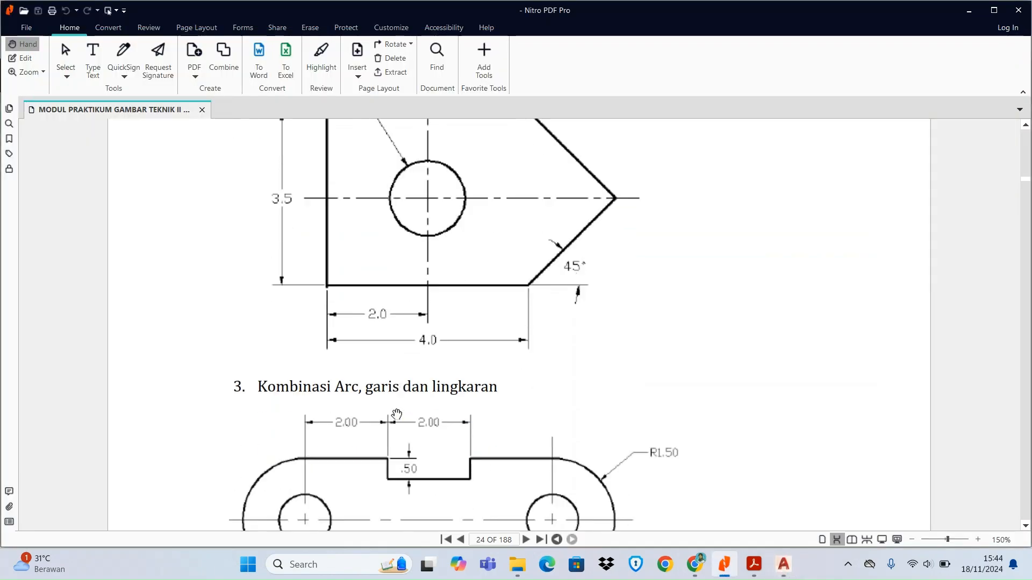
{"action": "scroll", "coordinate": [396, 415], "scroll_direction": "down", "scroll_amount": 4}
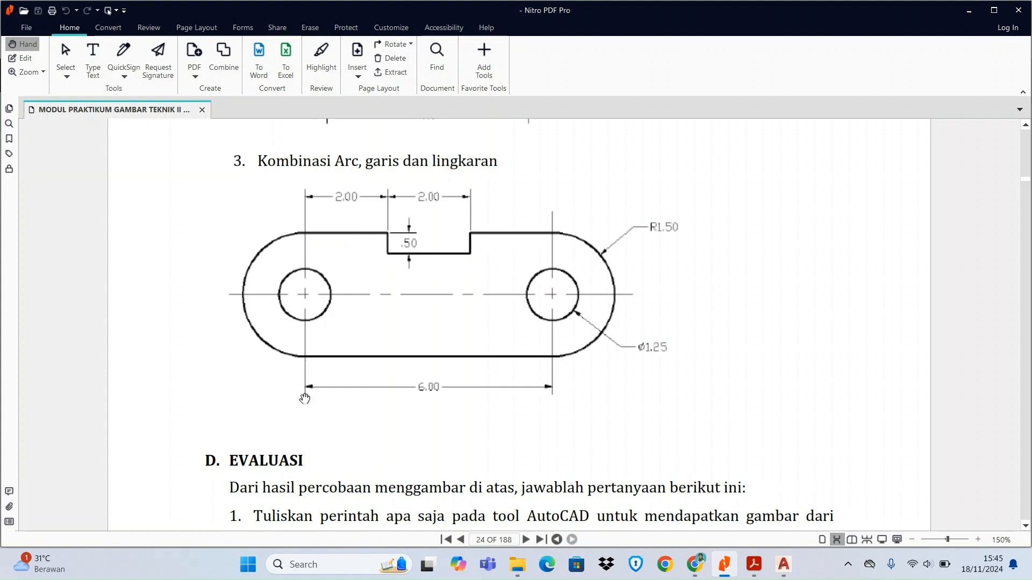
Step: Switch to AutoCAD and, with Ortho on, draw a 60-long horizontal bottom edge below the cross-shaped outline and a 30-long edge up from its right end
{"action": "left_click", "coordinate": [786, 567]}
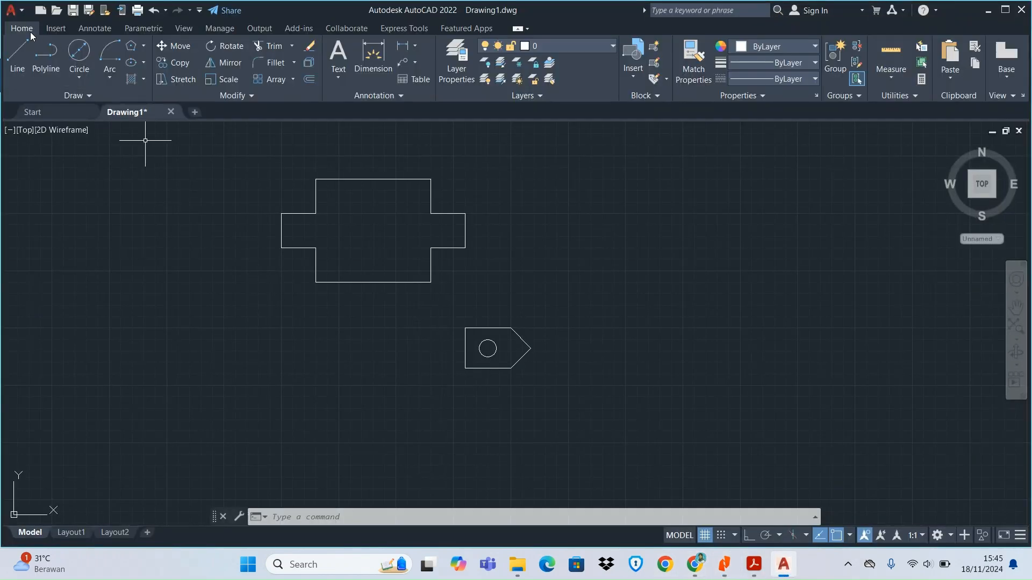
{"action": "left_click", "coordinate": [17, 56]}
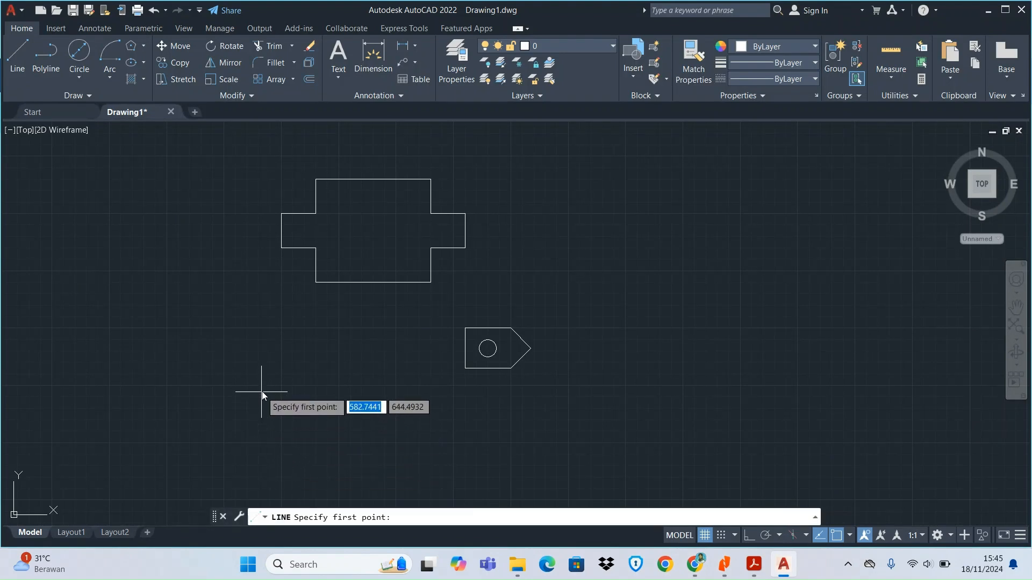
{"action": "left_click", "coordinate": [276, 387]}
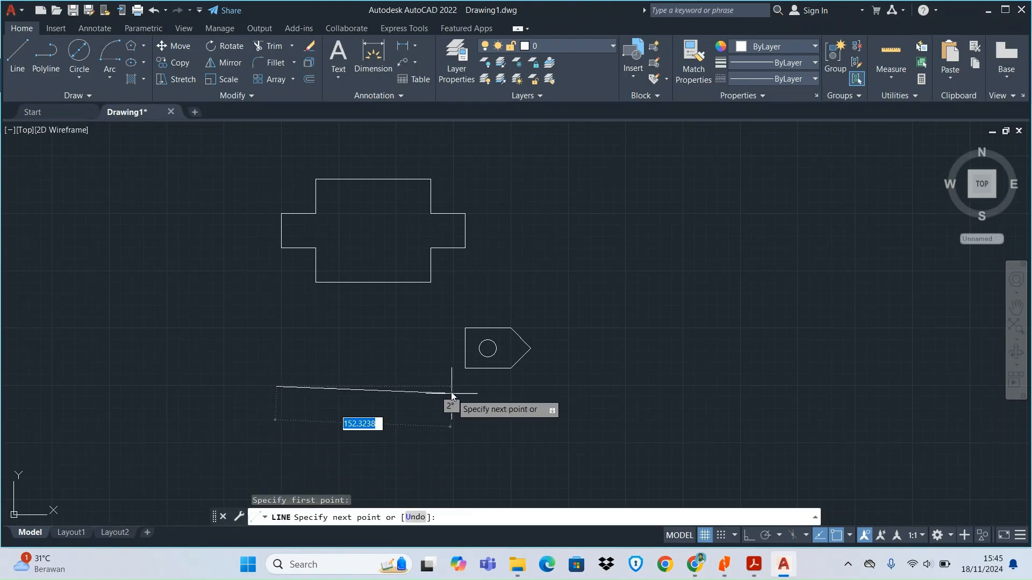
{"action": "left_click", "coordinate": [751, 537]}
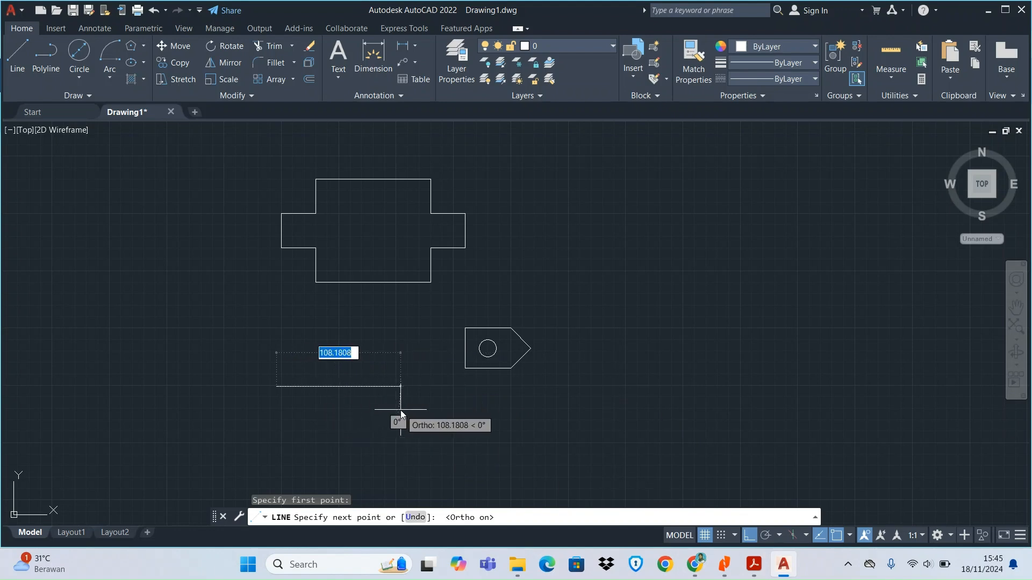
{"action": "type", "text": "60"}
{"action": "key", "text": "Return"}
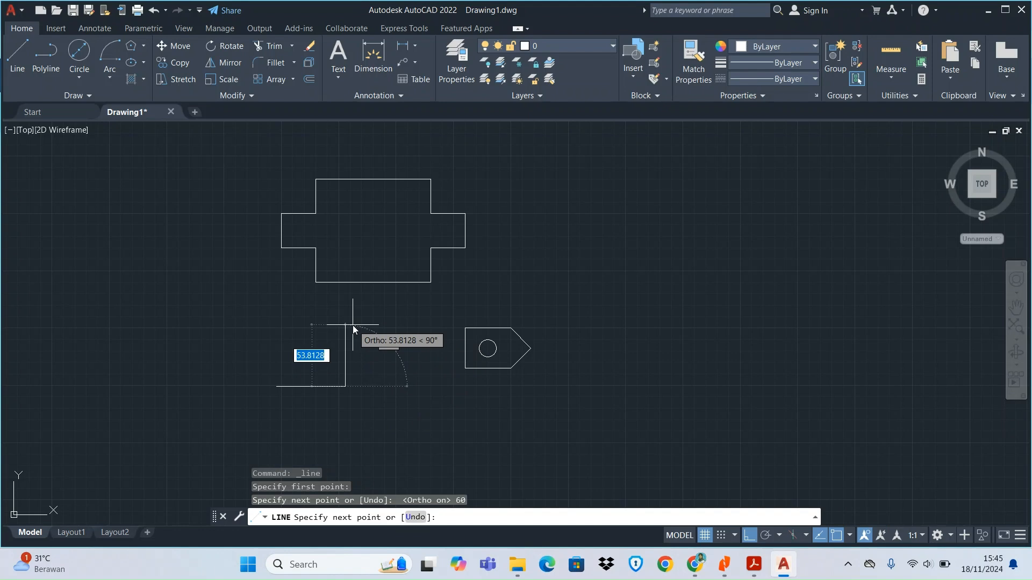
{"action": "type", "text": "30"}
{"action": "key", "text": "Return"}
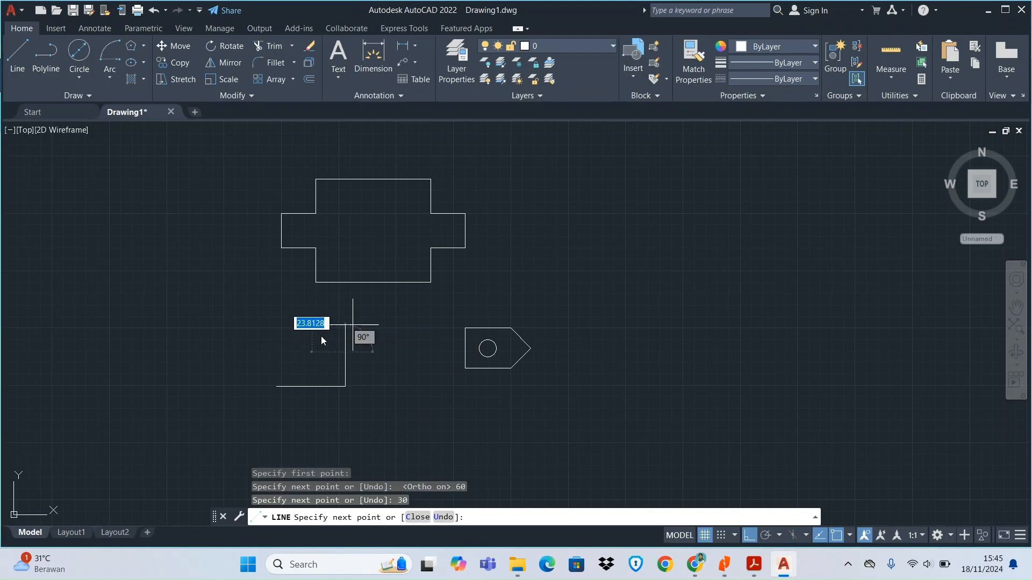
Step: Continue the outline 20 to the left along the top, then form the notch with segments 5 down, 20 left and 5 up
{"action": "scroll", "coordinate": [282, 368], "scroll_direction": "up", "scroll_amount": 4}
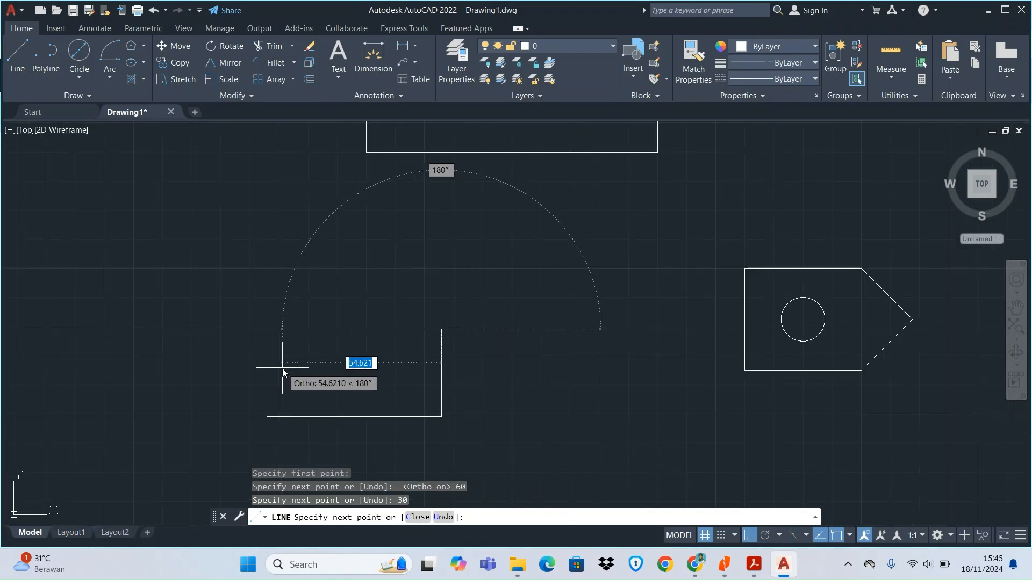
{"action": "type", "text": "20"}
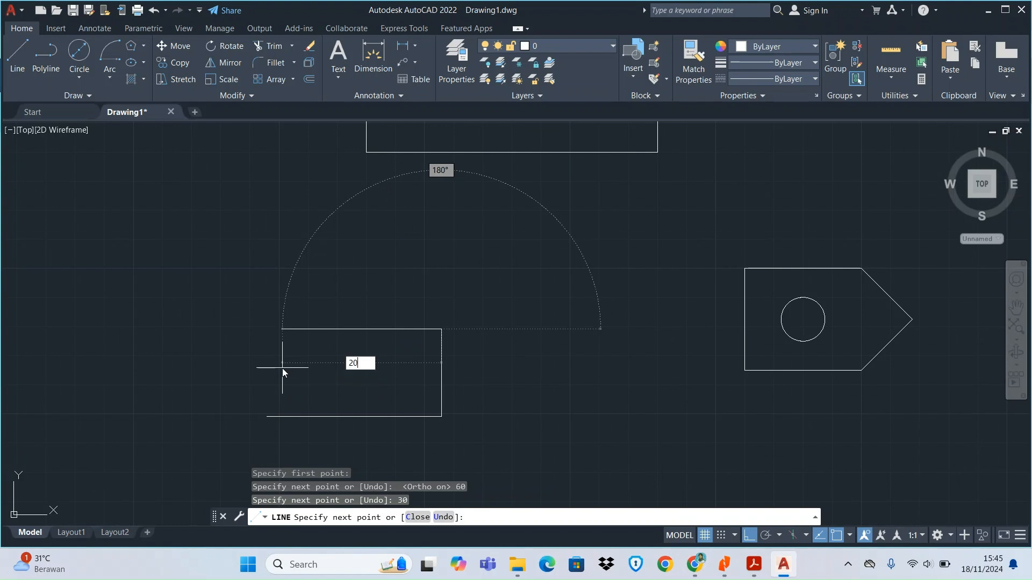
{"action": "key", "text": "Return"}
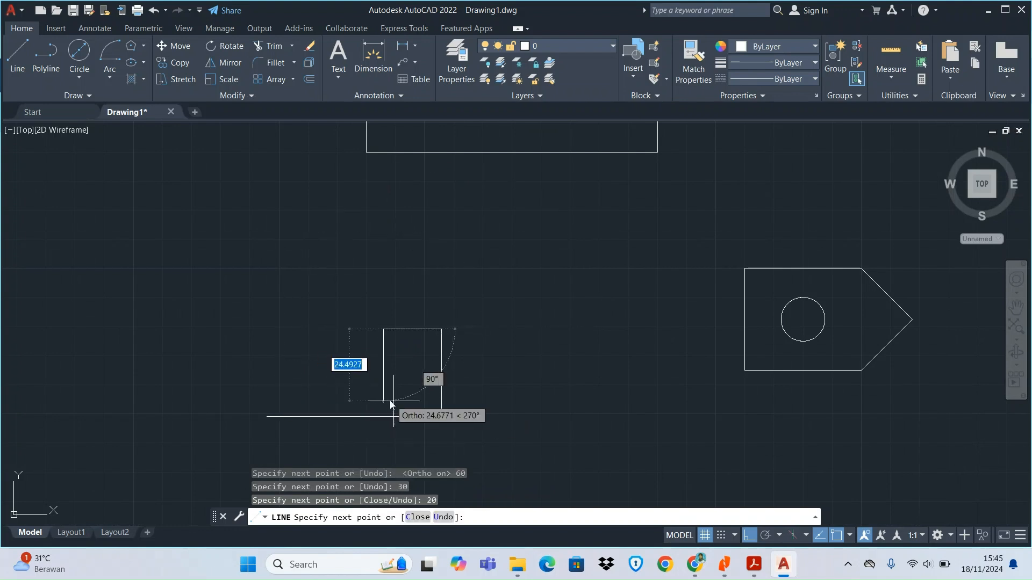
{"action": "type", "text": "5"}
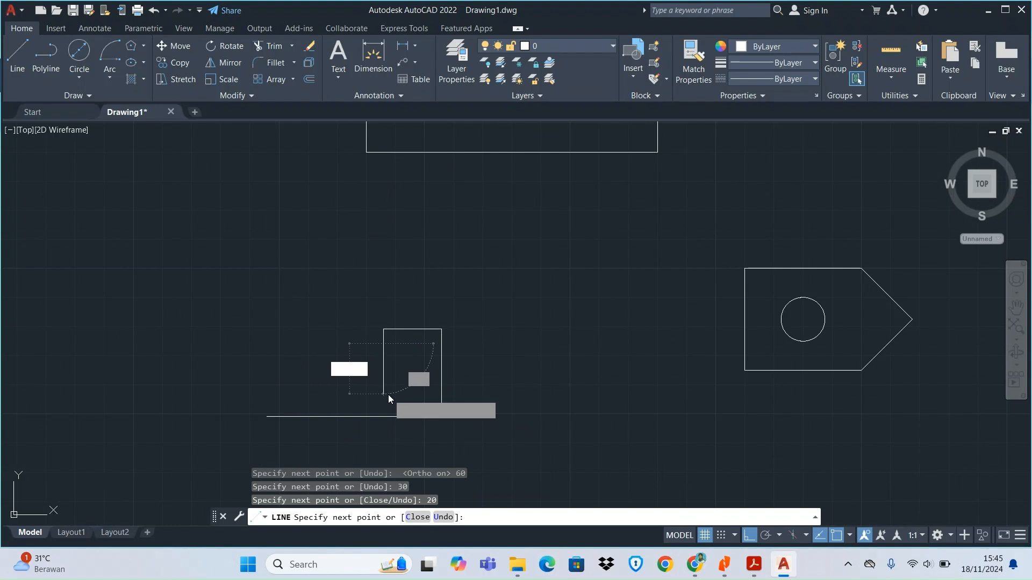
{"action": "key", "text": "Return"}
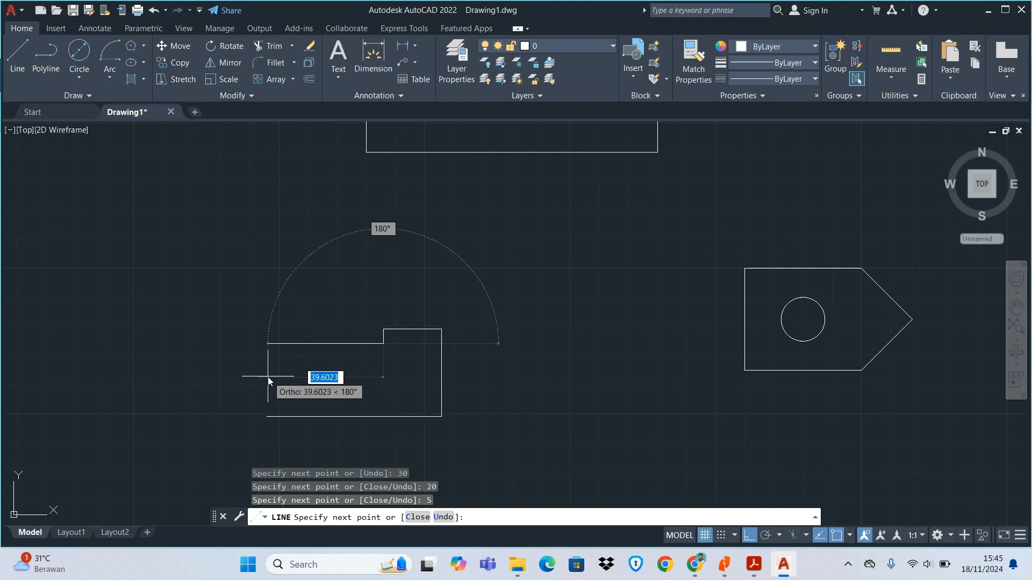
{"action": "type", "text": "20"}
{"action": "key", "text": "Return"}
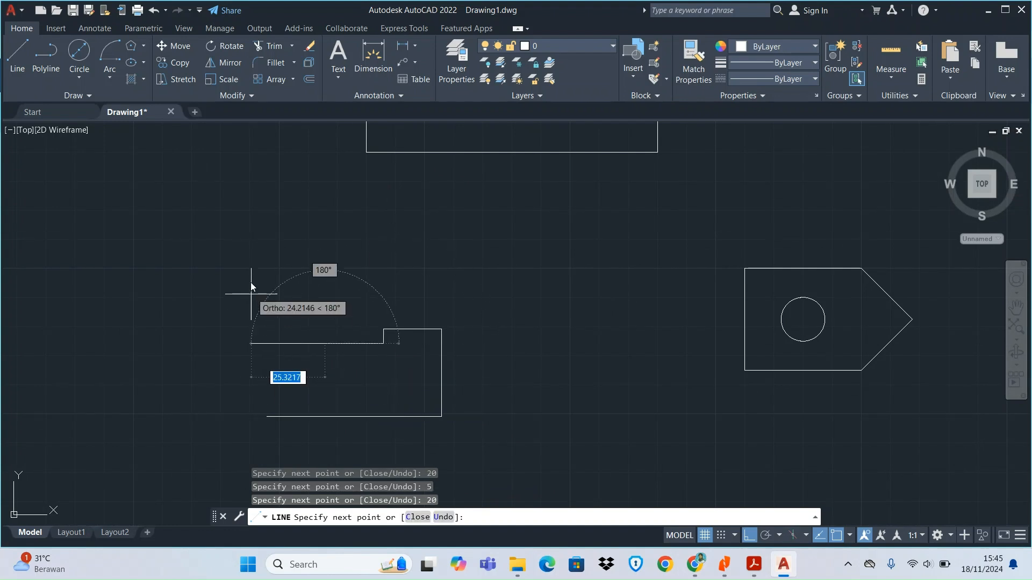
{"action": "type", "text": "5"}
{"action": "key", "text": "Return"}
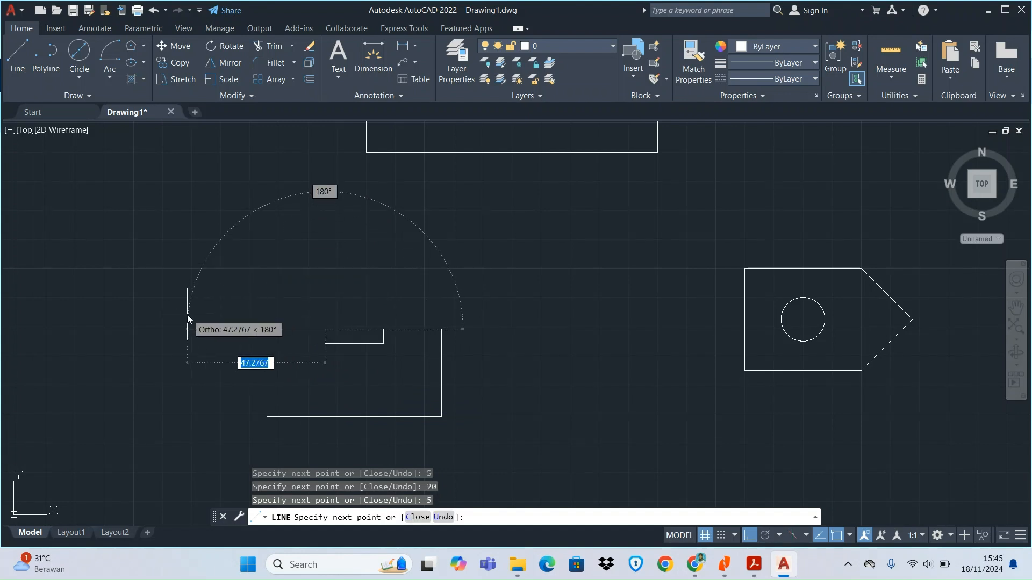
Step: Draw the remaining 20-long top segment to the left and close the outline at the bottom edge's starting point
{"action": "type", "text": "45"}
{"action": "key", "text": "Return"}
{"action": "type", "text": "20"}
{"action": "key", "text": "Return"}
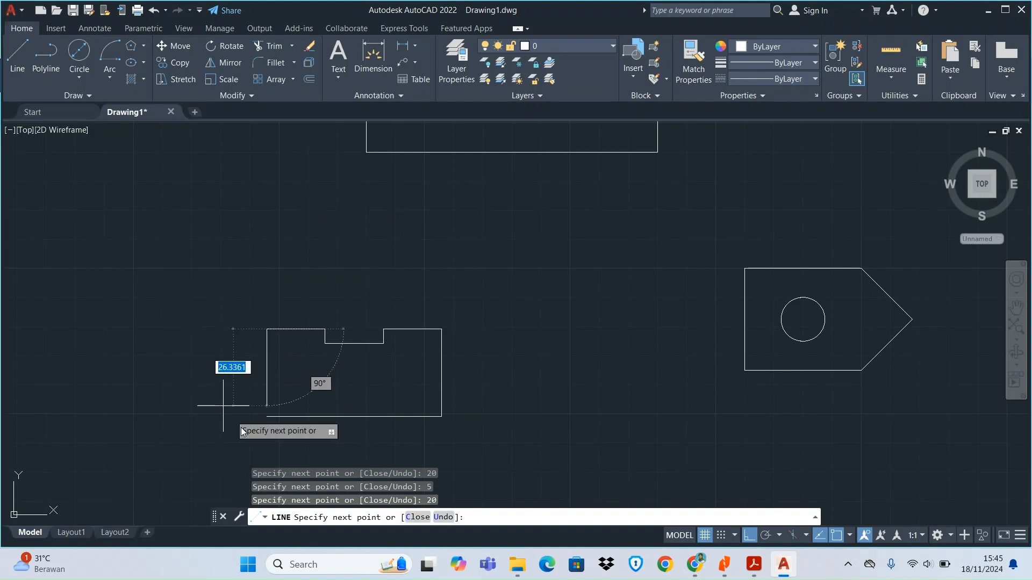
{"action": "left_click", "coordinate": [266, 417]}
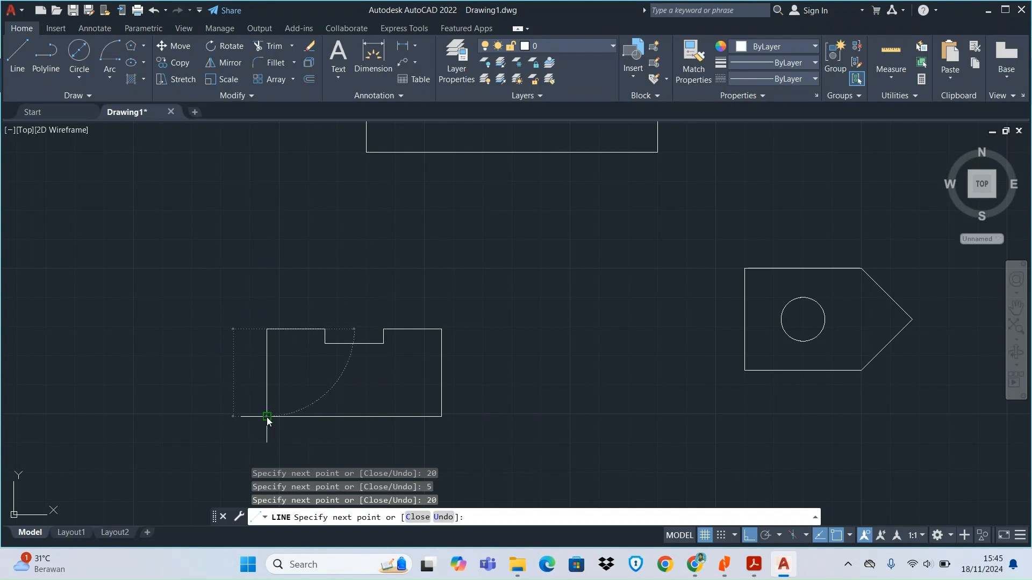
{"action": "key", "text": "Return"}
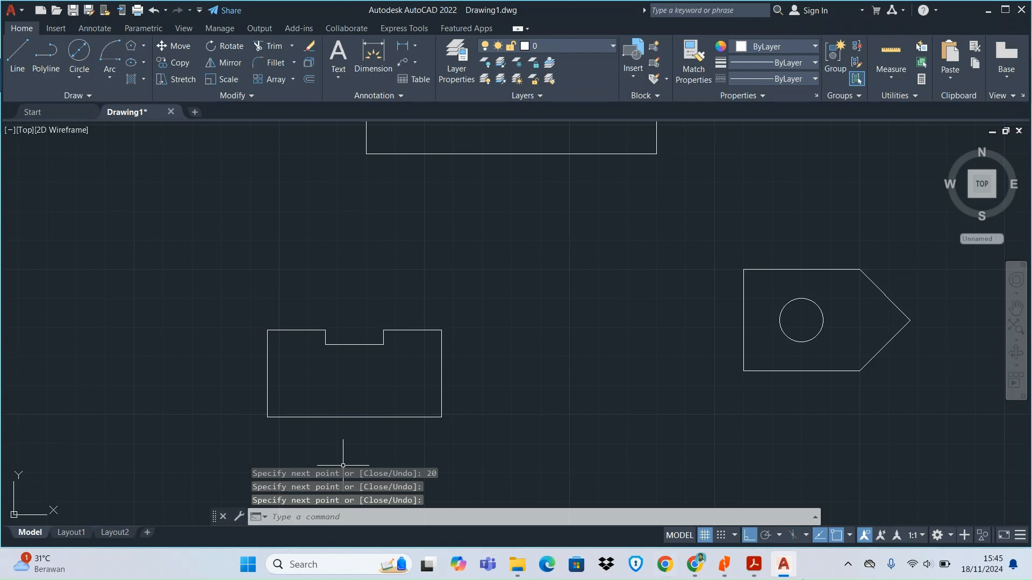
Step: Draw a Start, Center, End arc on the right edge from its lower corner, centred on its midpoint, to its upper corner
{"action": "mouse_move", "coordinate": [783, 574]}
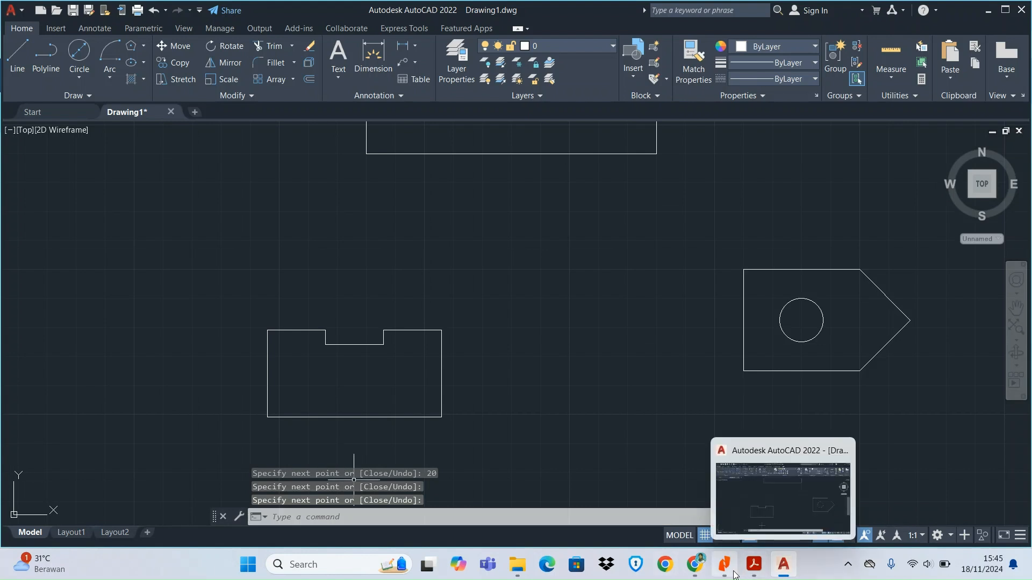
{"action": "mouse_move", "coordinate": [726, 572]}
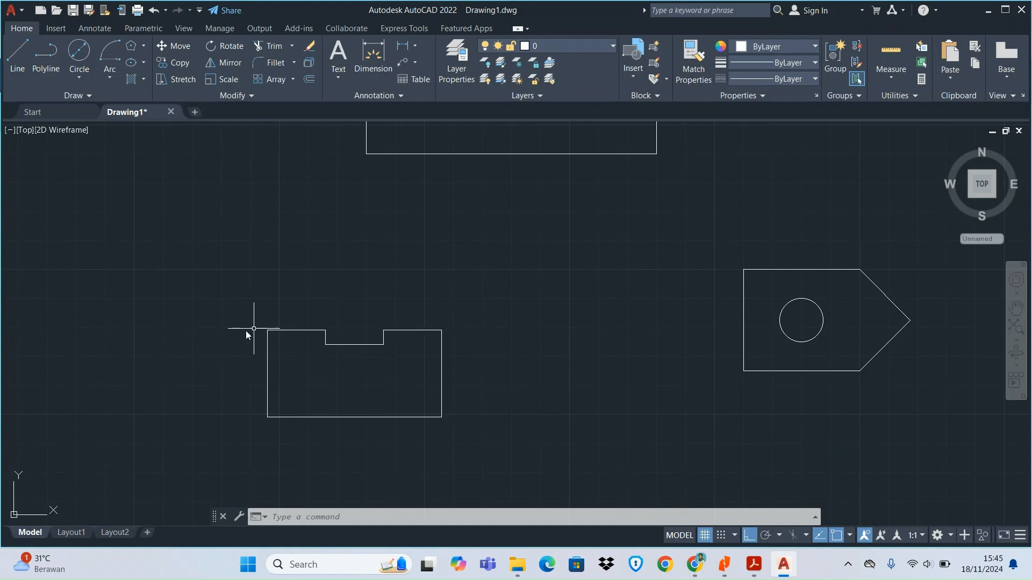
{"action": "left_click", "coordinate": [111, 78]}
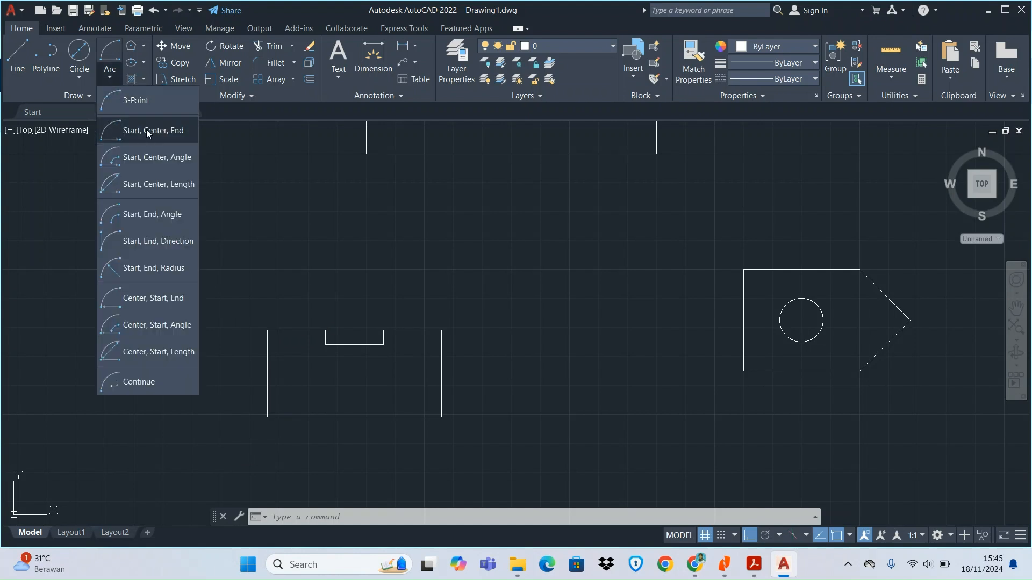
{"action": "left_click", "coordinate": [146, 130]}
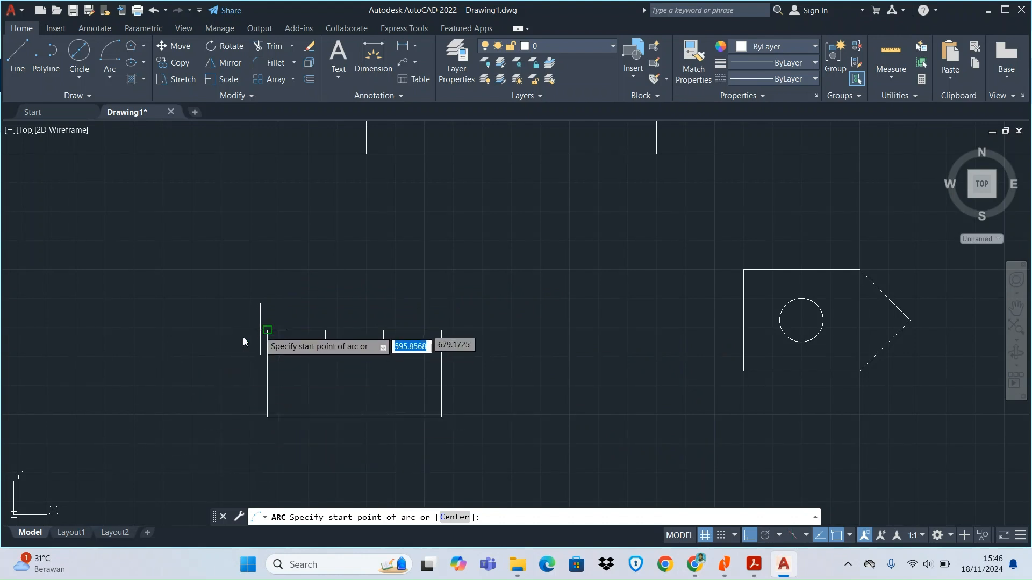
{"action": "left_click", "coordinate": [441, 417]}
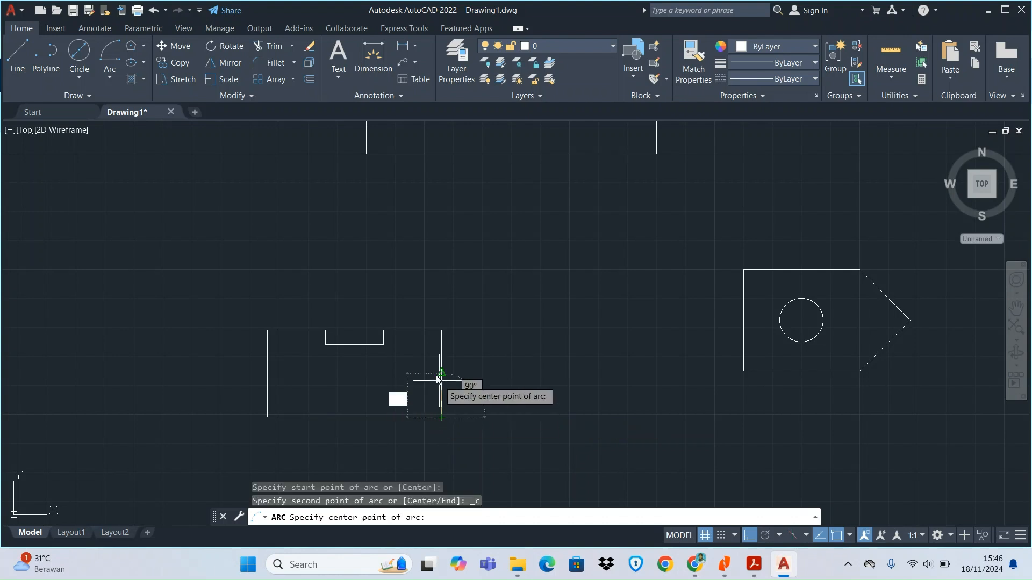
{"action": "left_click", "coordinate": [442, 374]}
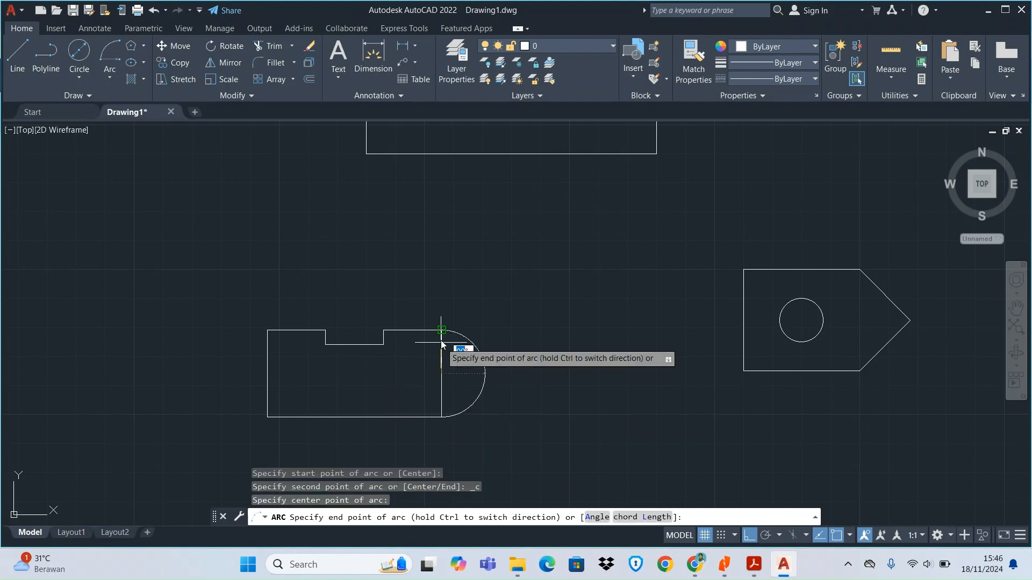
{"action": "left_click", "coordinate": [442, 330]}
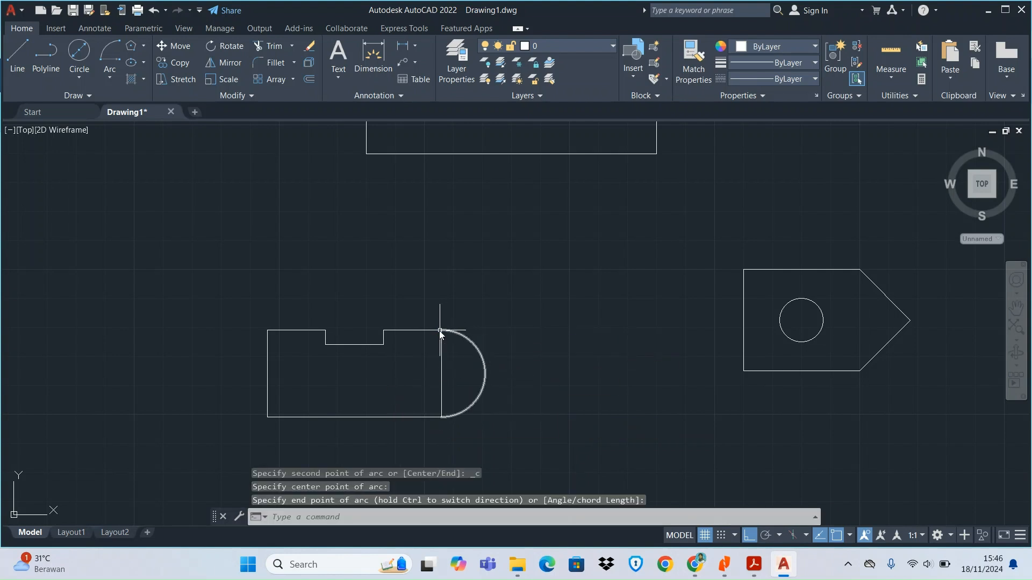
{"action": "key", "text": "Return"}
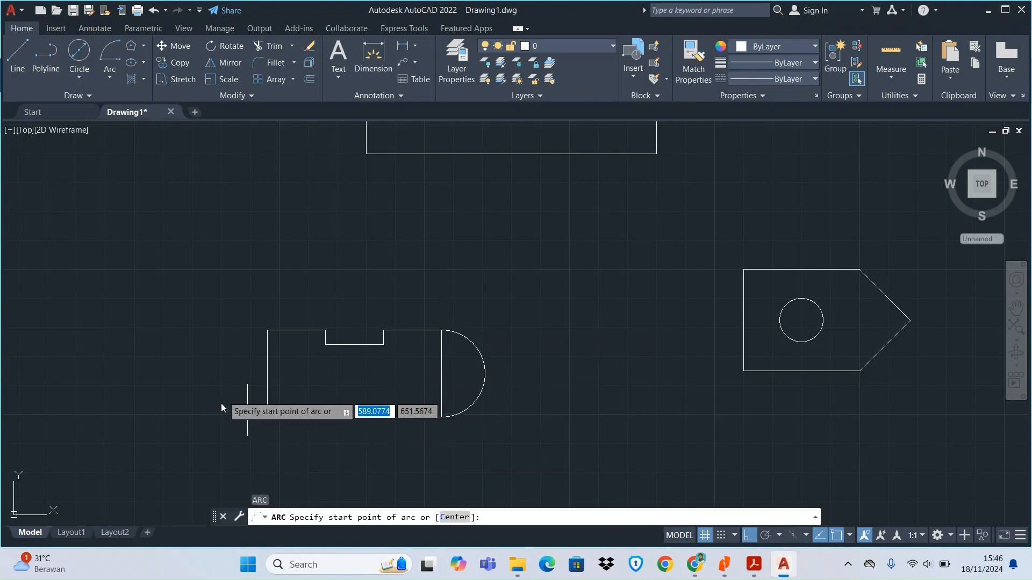
{"action": "left_click", "coordinate": [266, 331]}
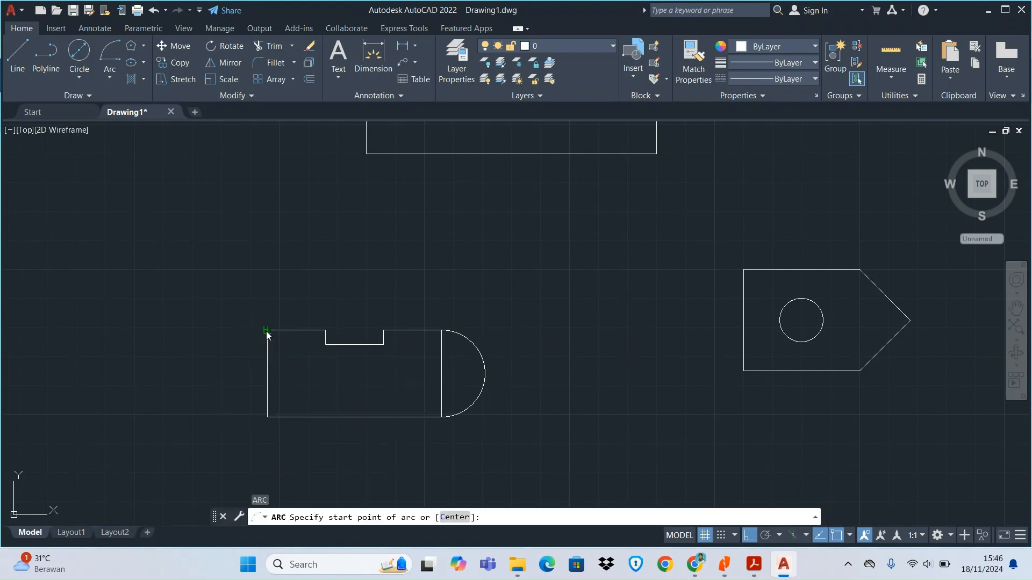
{"action": "left_click", "coordinate": [266, 375]}
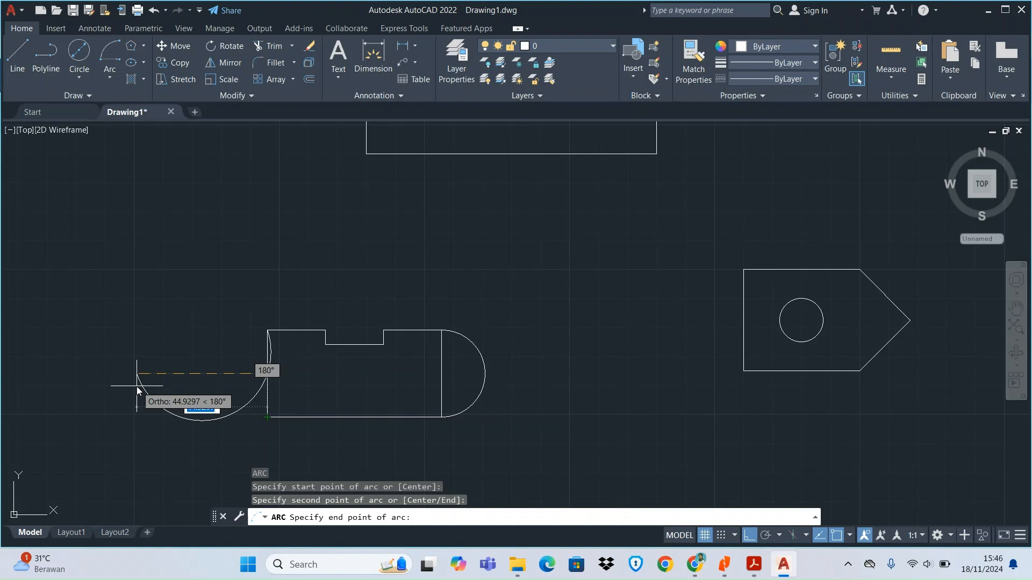
{"action": "key", "text": "Escape"}
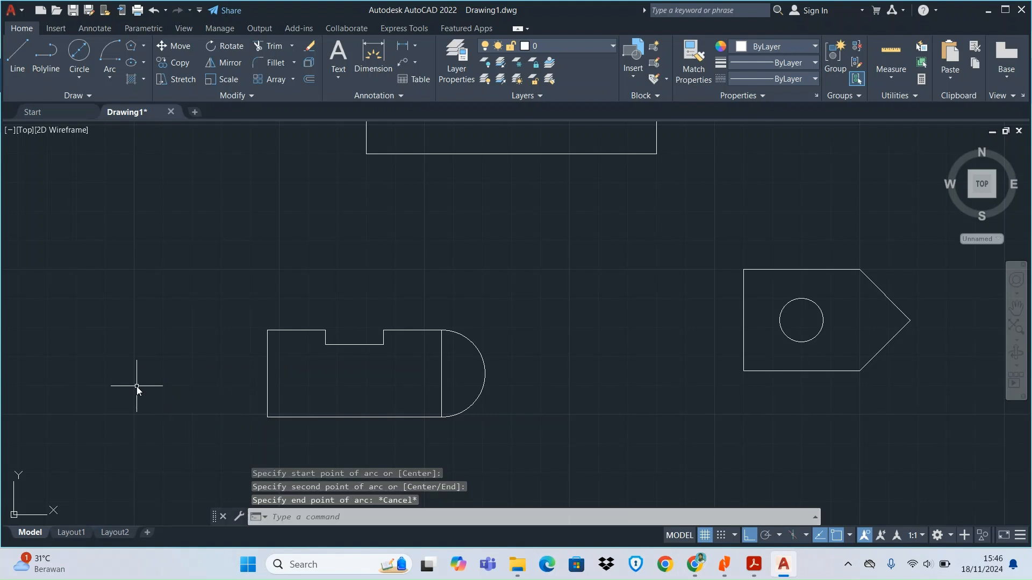
Step: Draw a Start, Center, End arc on the left edge from its upper corner, centred on its midpoint, to its lower corner
{"action": "left_click", "coordinate": [78, 45]}
{"action": "left_click", "coordinate": [115, 49]}
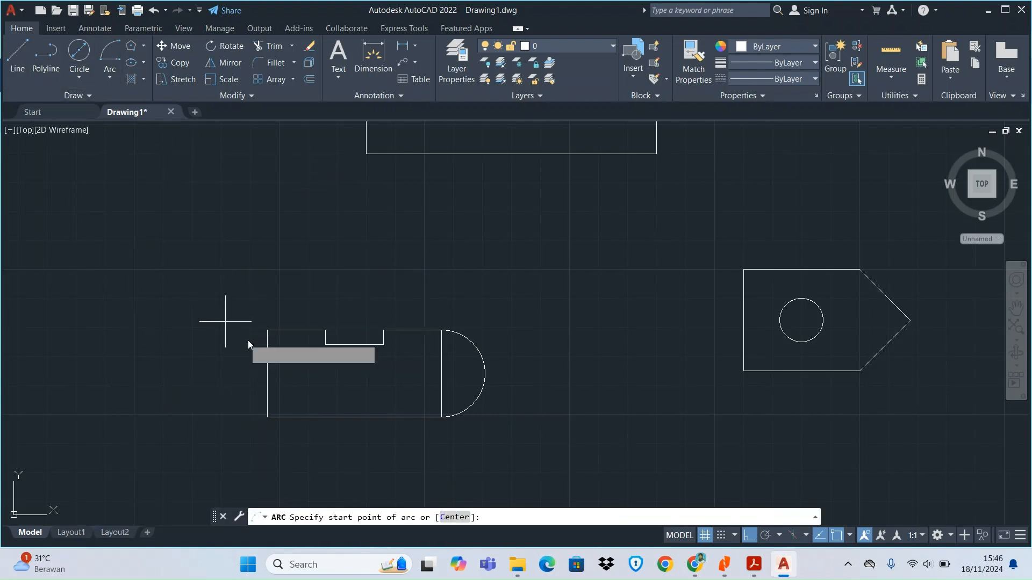
{"action": "left_click", "coordinate": [267, 334]}
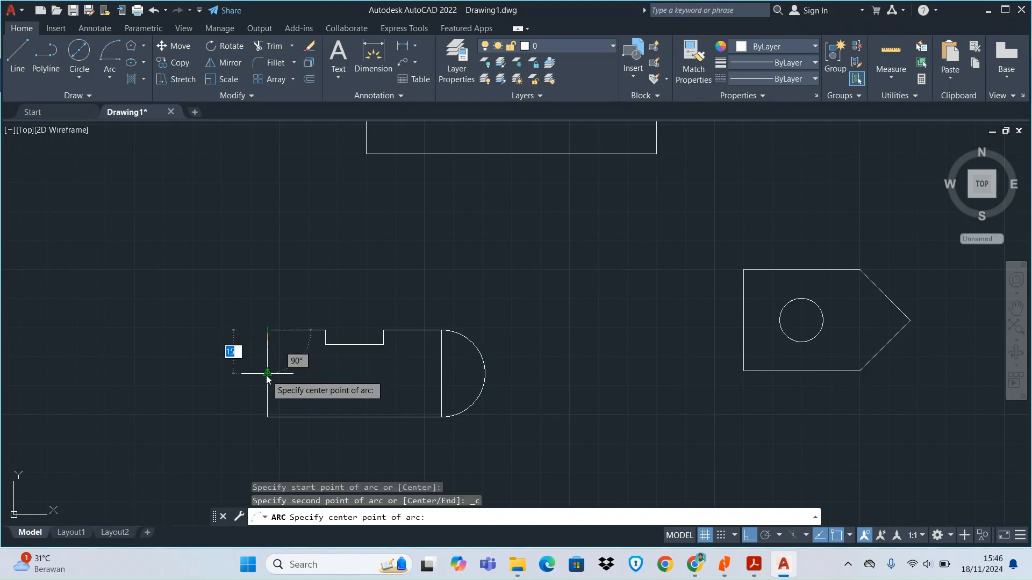
{"action": "left_click", "coordinate": [267, 374]}
{"action": "left_click", "coordinate": [268, 420]}
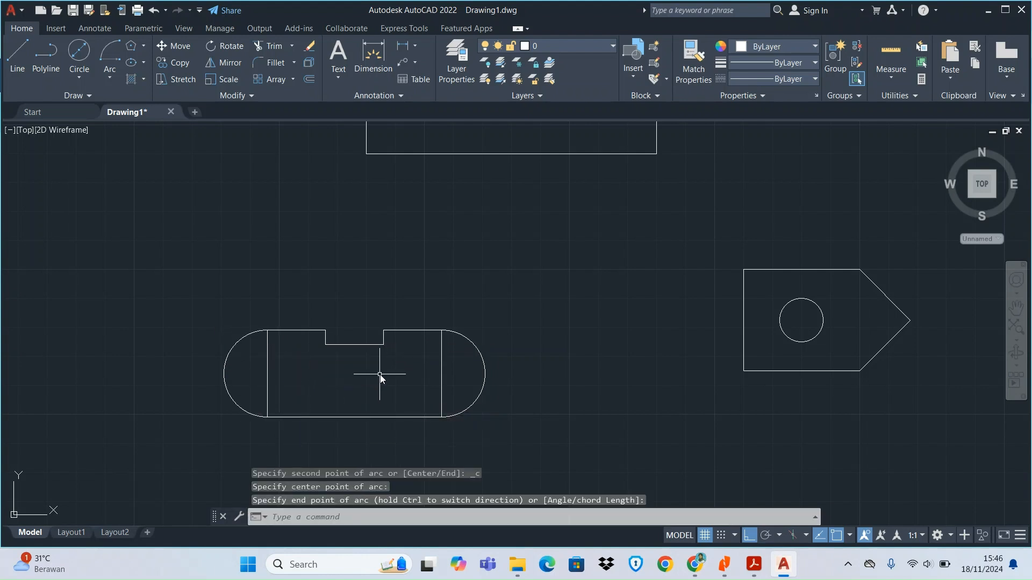
Step: Check exercise 3's hole diameter and positions in the practical module PDF in Nitro PDF Pro, and return to the AutoCAD drawing
{"action": "scroll", "coordinate": [392, 389], "scroll_direction": "up", "scroll_amount": 2}
{"action": "scroll", "coordinate": [391, 389], "scroll_direction": "down", "scroll_amount": 3}
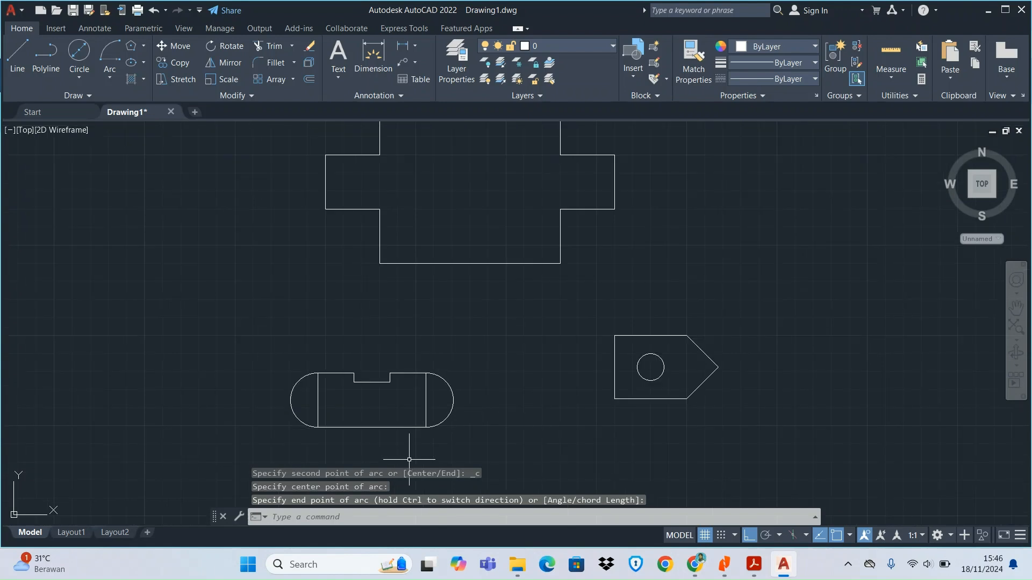
{"action": "scroll", "coordinate": [411, 459], "scroll_direction": "up", "scroll_amount": 3}
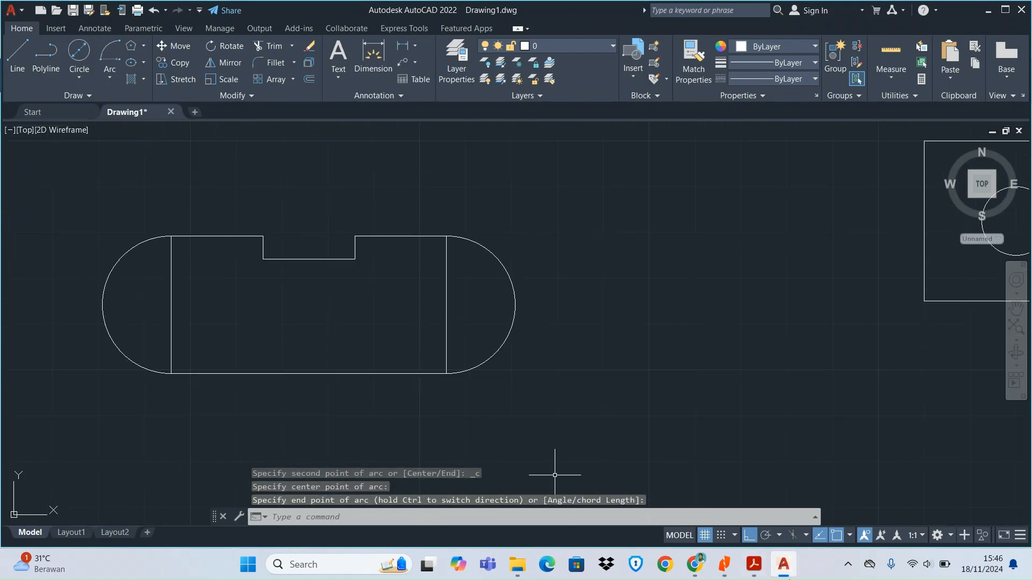
{"action": "left_click", "coordinate": [783, 565]}
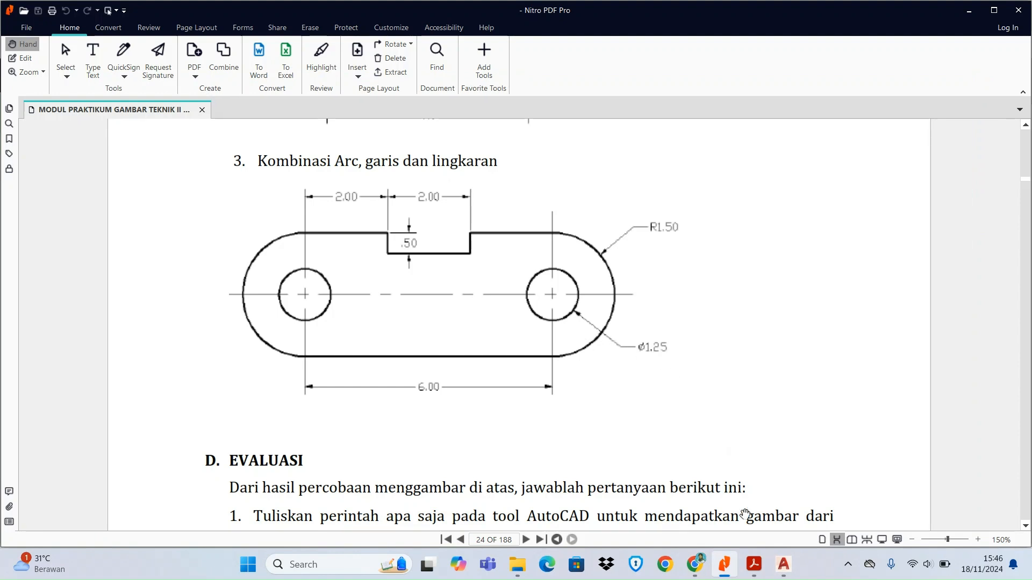
{"action": "left_click", "coordinate": [784, 565]}
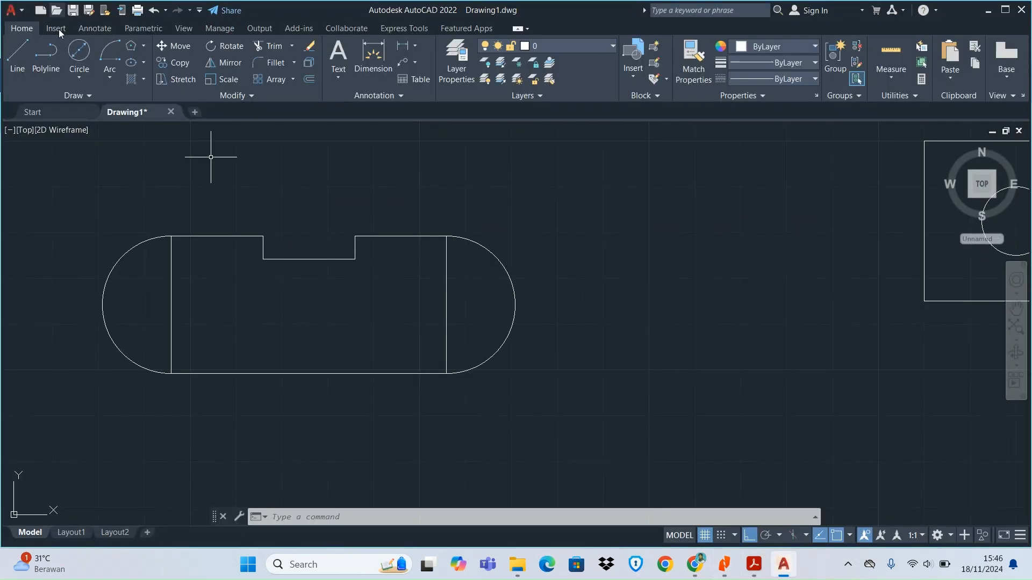
Step: Draw a circle by centre and diameter at the midpoint of the right vertical line, with a diameter of 12.5
{"action": "left_click", "coordinate": [86, 72]}
{"action": "left_click", "coordinate": [101, 127]}
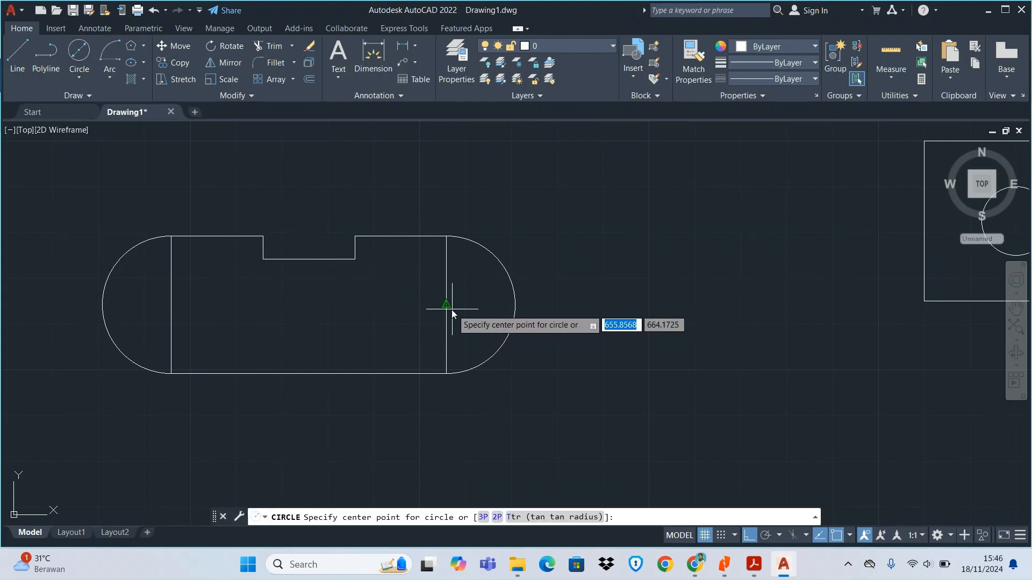
{"action": "left_click", "coordinate": [445, 305]}
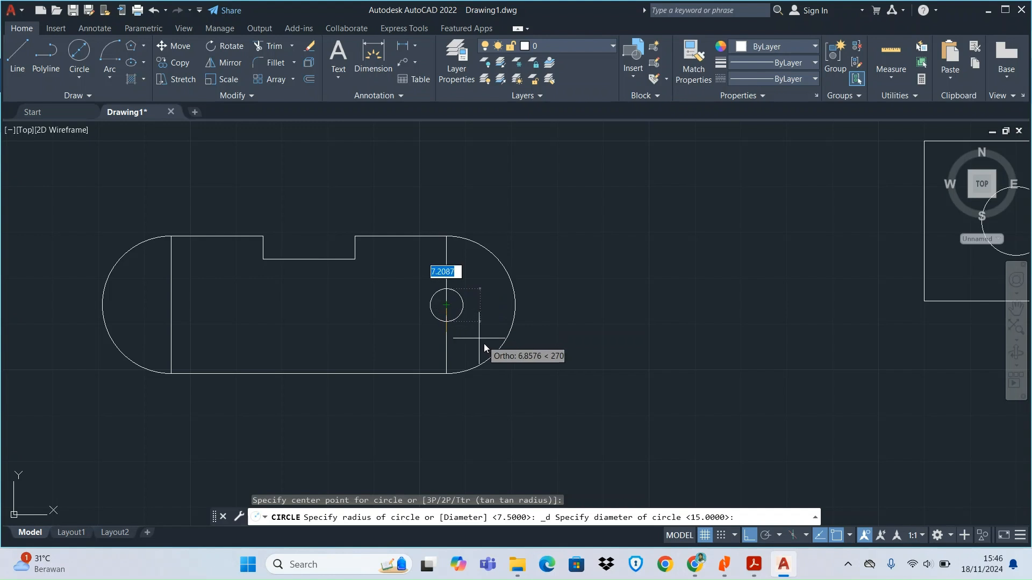
{"action": "type", "text": "12"}
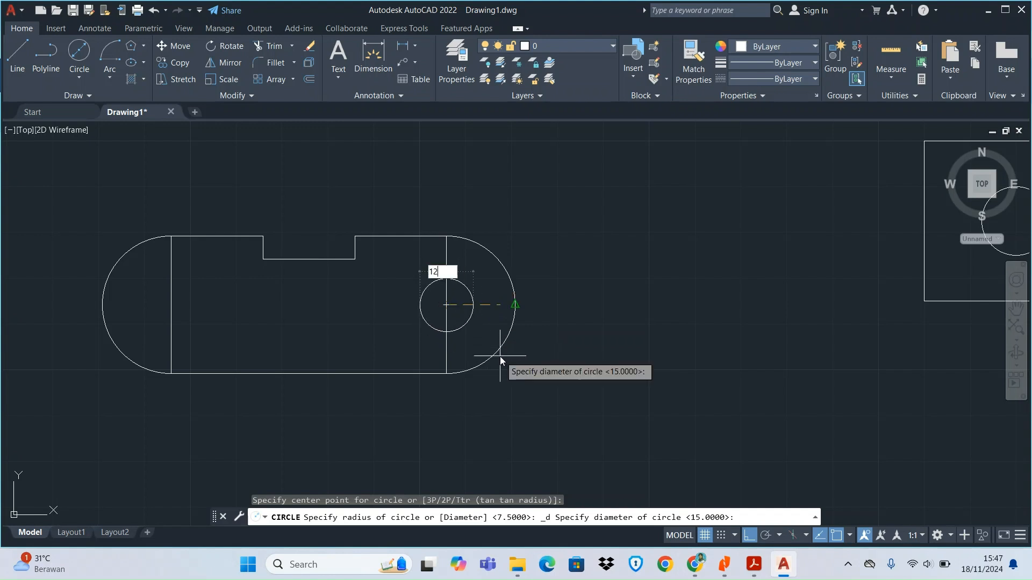
{"action": "type", "text": ".5"}
{"action": "key", "text": "Return"}
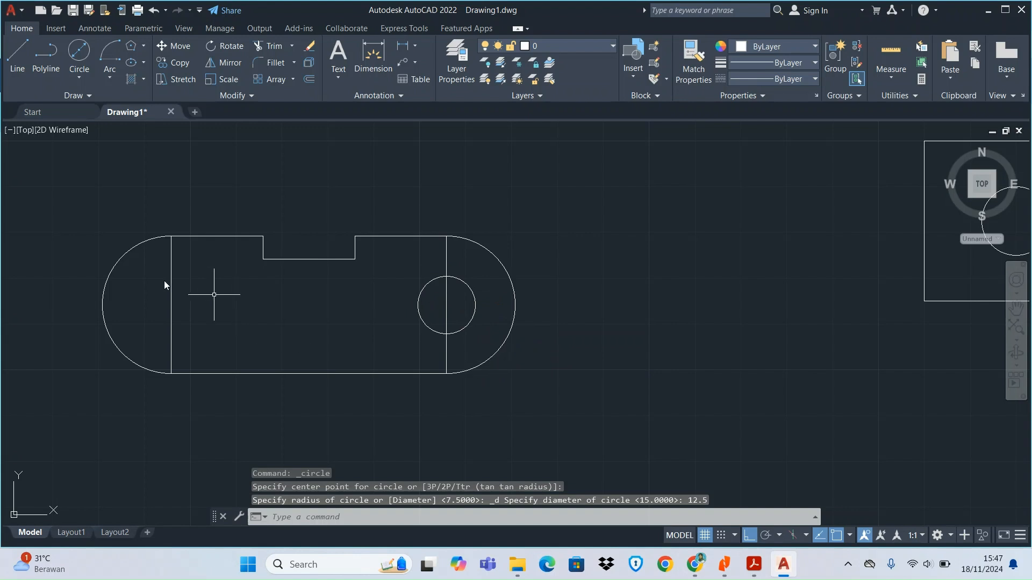
Step: Draw a matching circle with a diameter of 12.5 centred on the midpoint of the left vertical line
{"action": "left_click", "coordinate": [84, 50]}
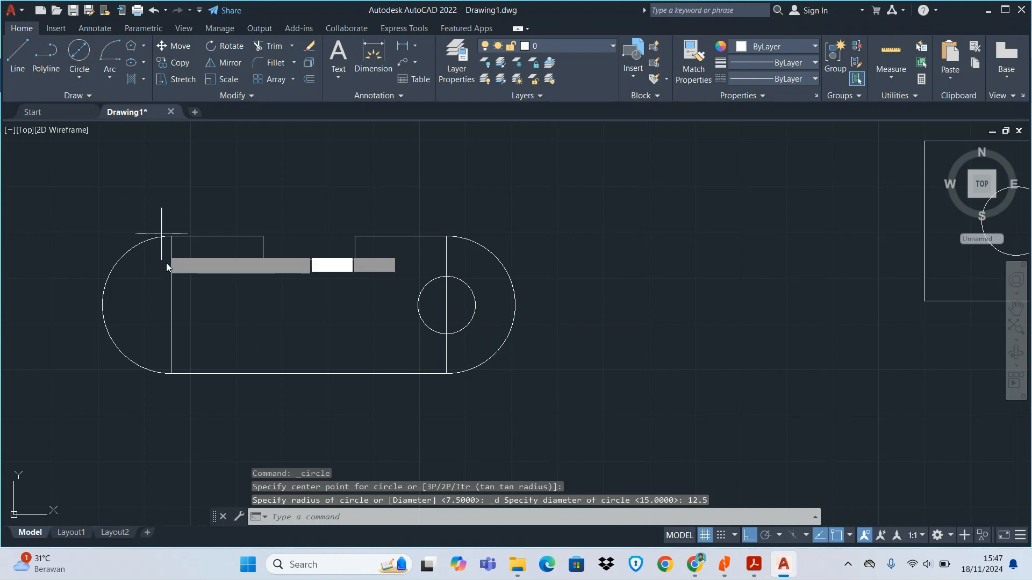
{"action": "left_click", "coordinate": [172, 304]}
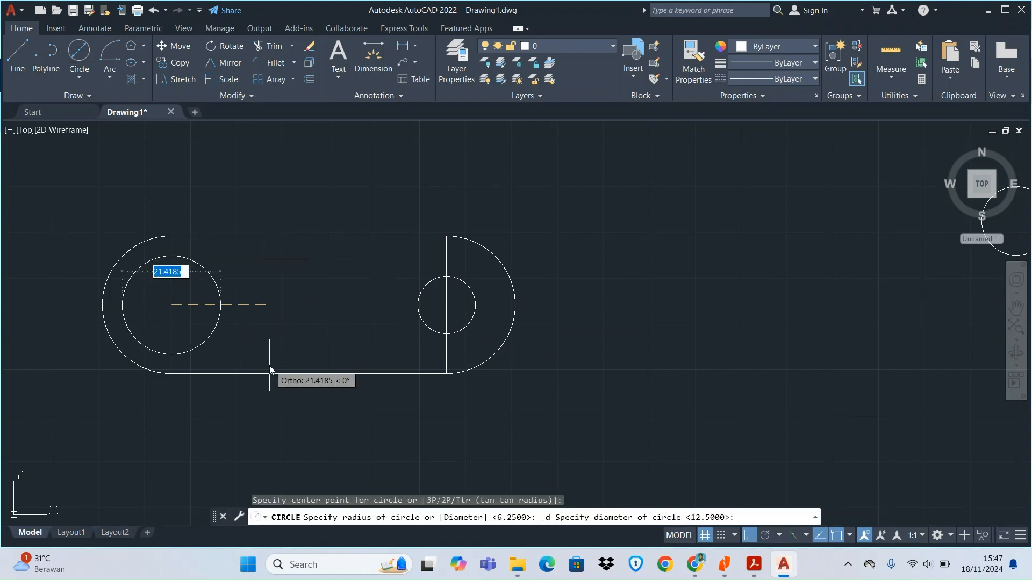
{"action": "type", "text": "12.5"}
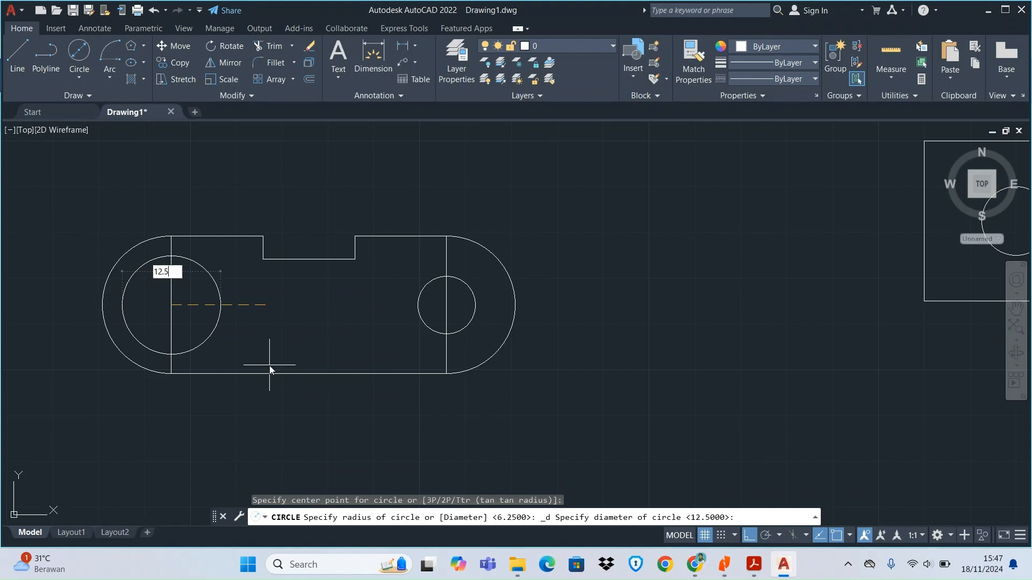
{"action": "key", "text": "Return"}
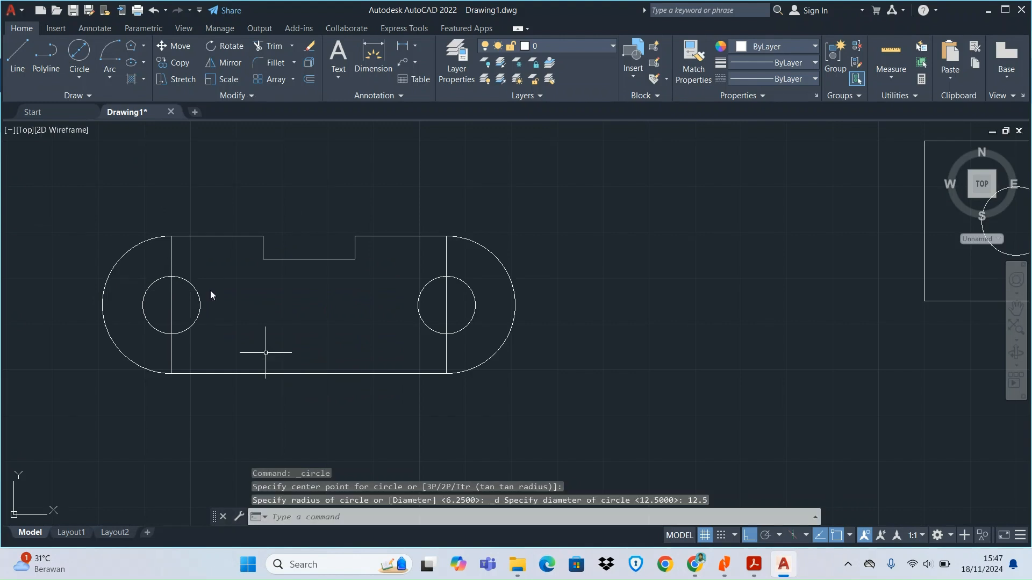
Step: Delete the left and right vertical lines running through the two circles, leaving the rounded notched outline
{"action": "left_click", "coordinate": [172, 264]}
{"action": "key", "text": "Delete"}
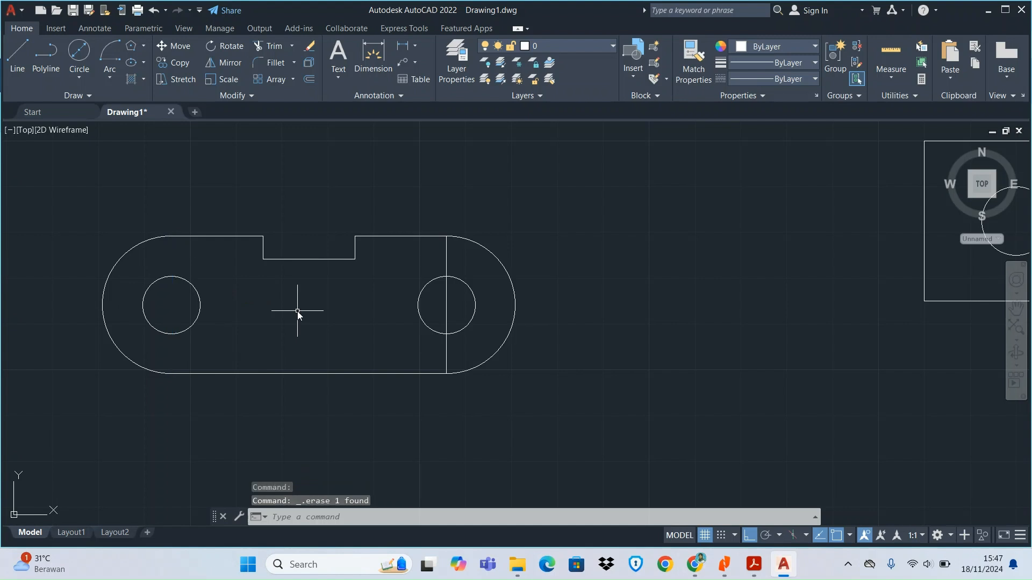
{"action": "left_click", "coordinate": [447, 257]}
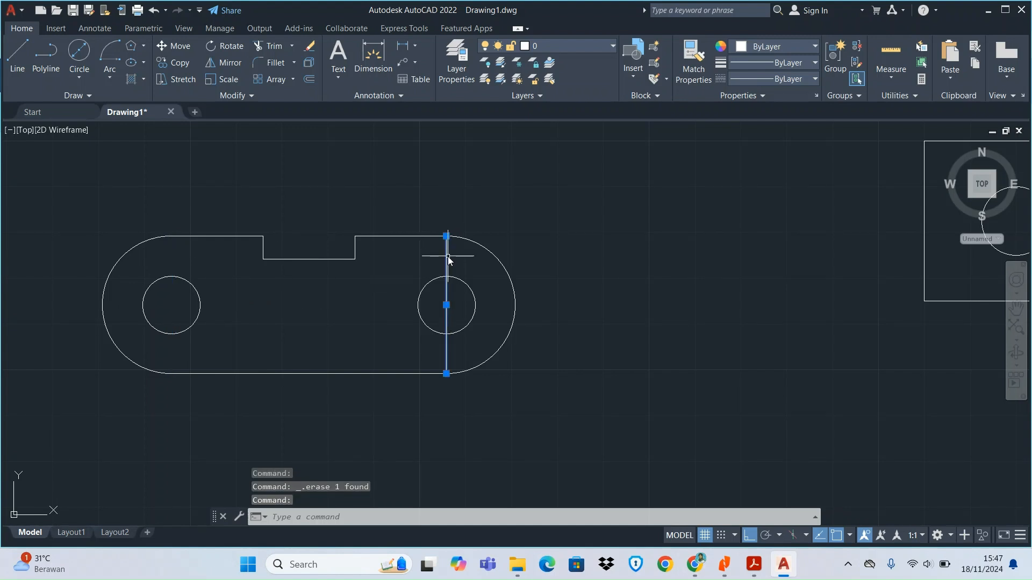
{"action": "key", "text": "Delete"}
{"action": "scroll", "coordinate": [241, 267], "scroll_direction": "down", "scroll_amount": 5}
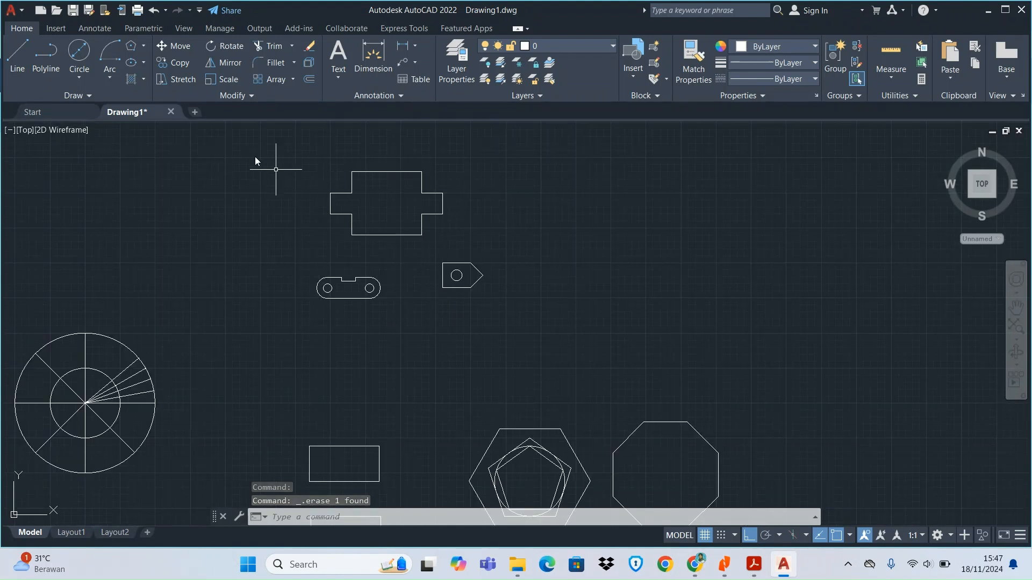
{"action": "scroll", "coordinate": [255, 157], "scroll_direction": "up", "scroll_amount": 3}
{"action": "scroll", "coordinate": [266, 180], "scroll_direction": "down", "scroll_amount": 1}
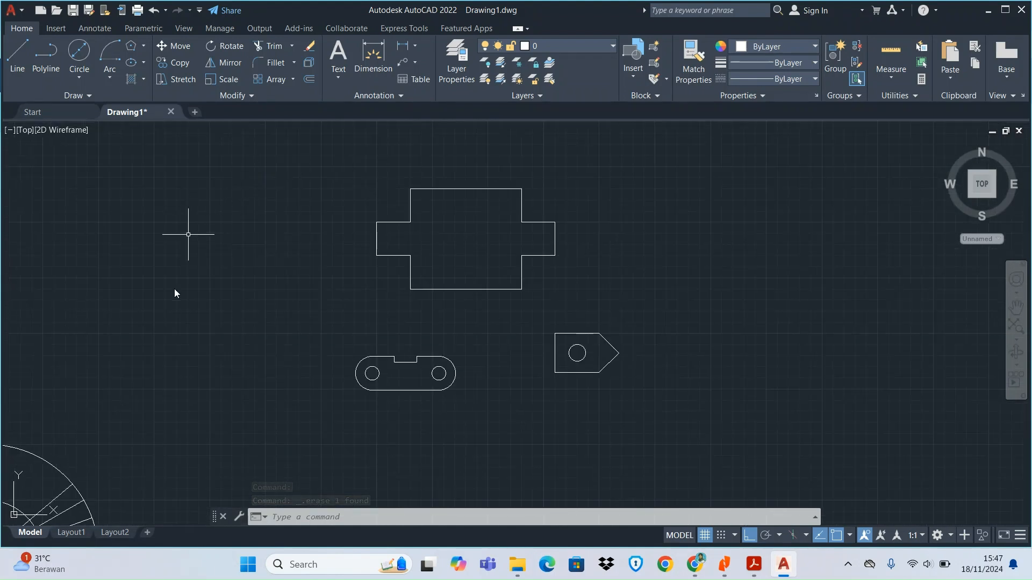
{"action": "scroll", "coordinate": [174, 297], "scroll_direction": "up", "scroll_amount": 2}
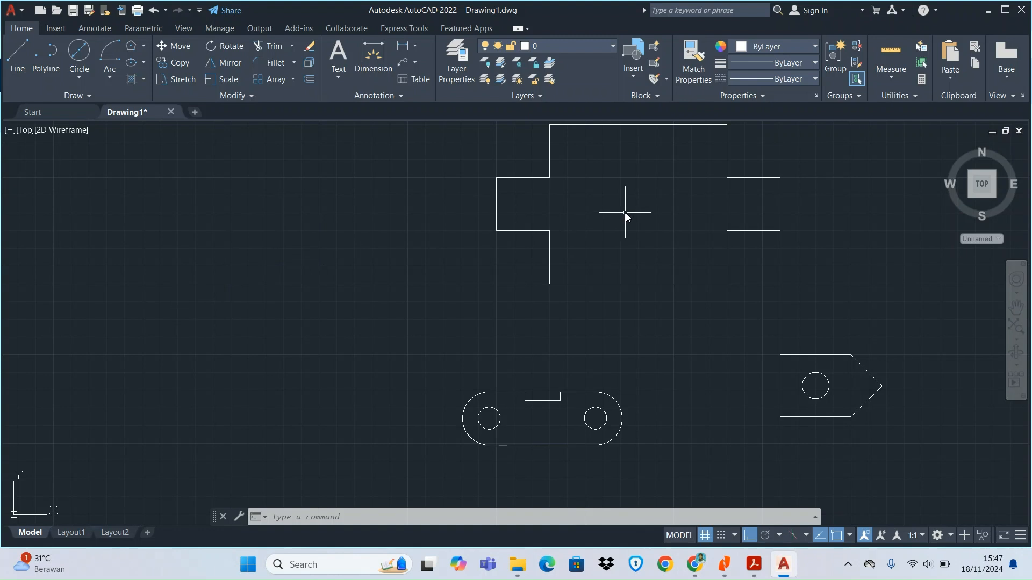